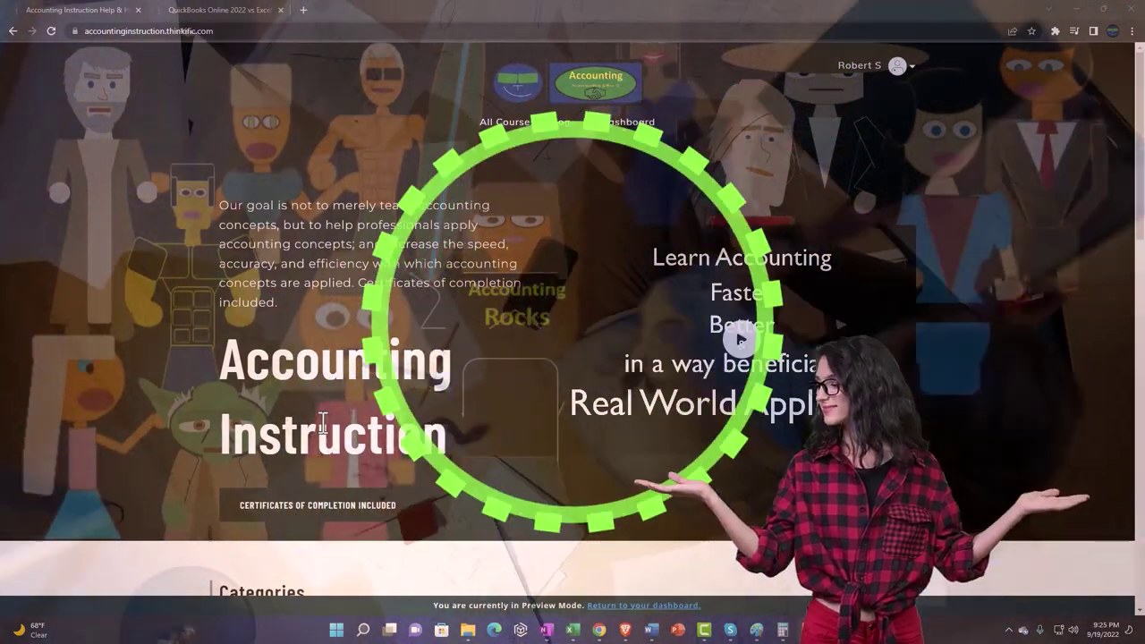
Browse the course categories on the Accounting Instruction site and the lesson list of the QuickBooks Online 2022 course.
scroll(157, 484, down, 5)
scroll(157, 496, down, 3)
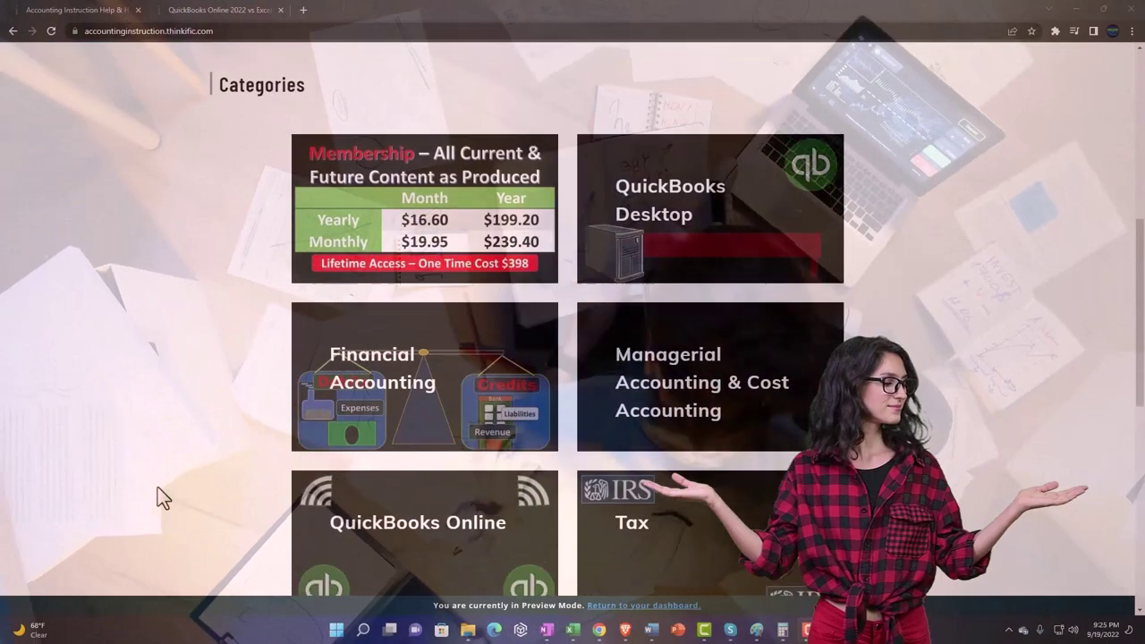
scroll(158, 497, down, 6)
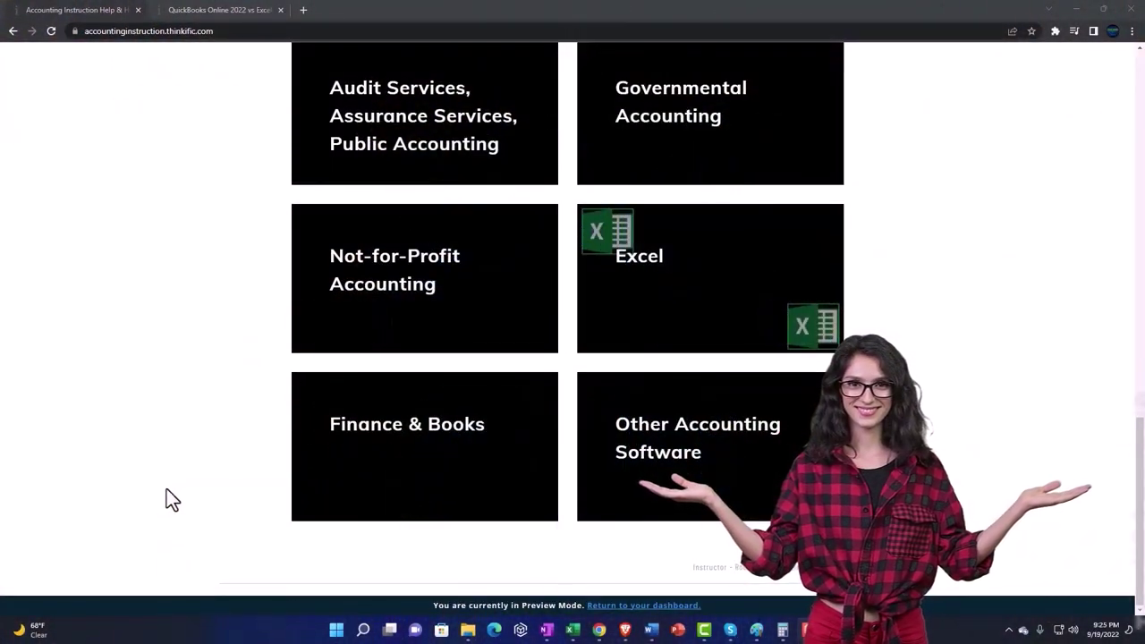
click(204, 13)
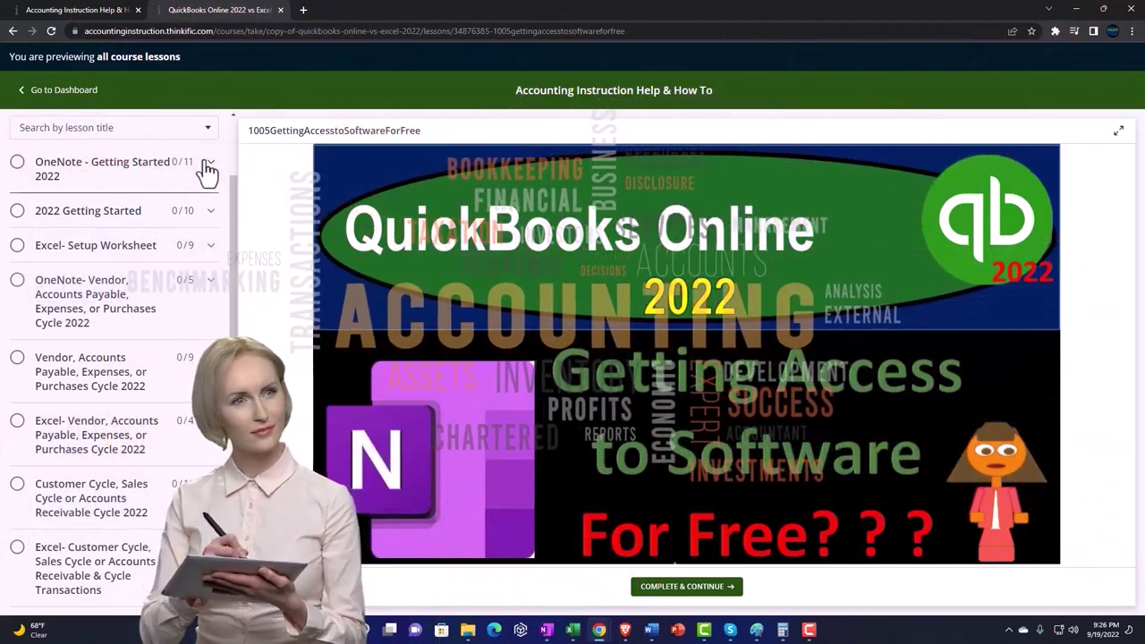
click(207, 168)
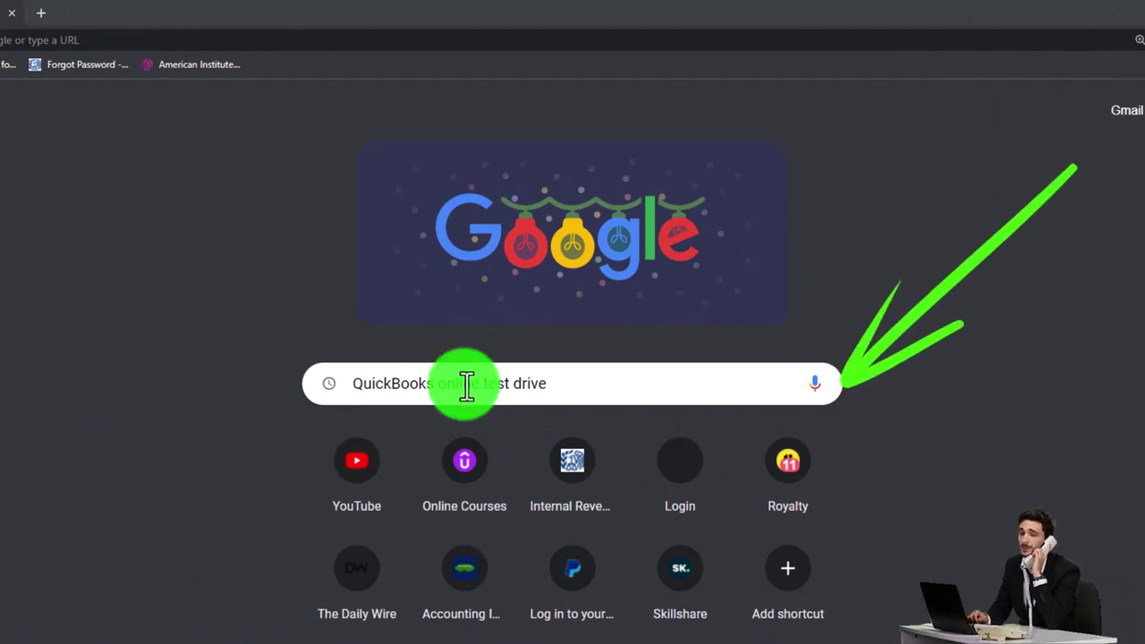
Search Google for "QuickBooks online test drive" and open the Test drive QuickBooks Online article.
click(590, 379)
key(Return)
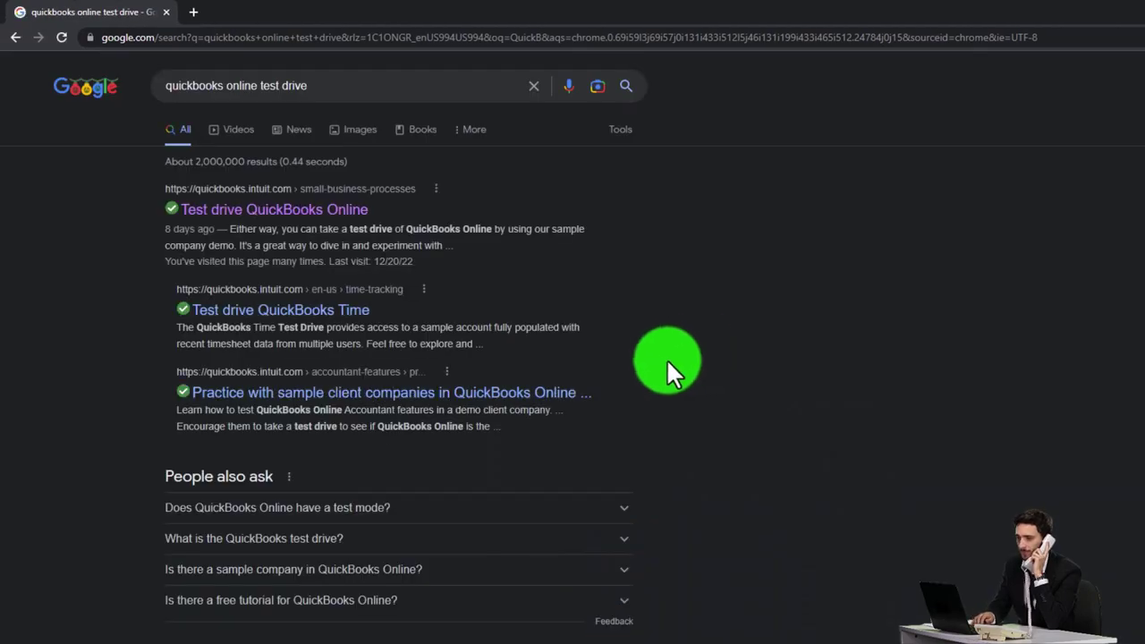
click(279, 211)
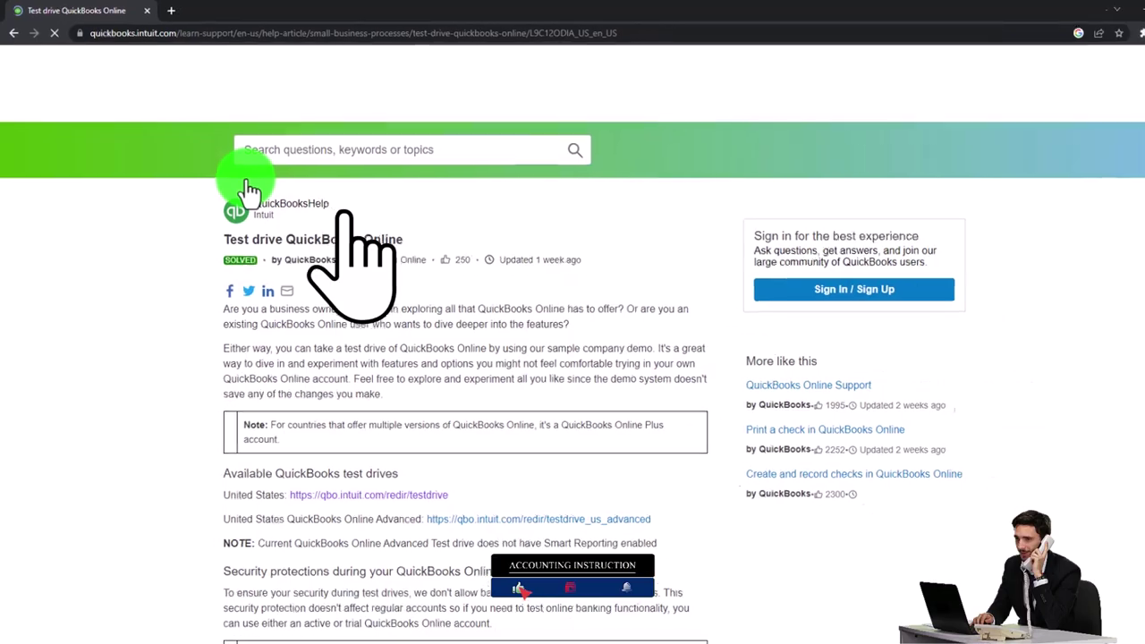
Open the United States QuickBooks Online test drive and complete the not-a-robot security verification.
scroll(131, 318, down, 3)
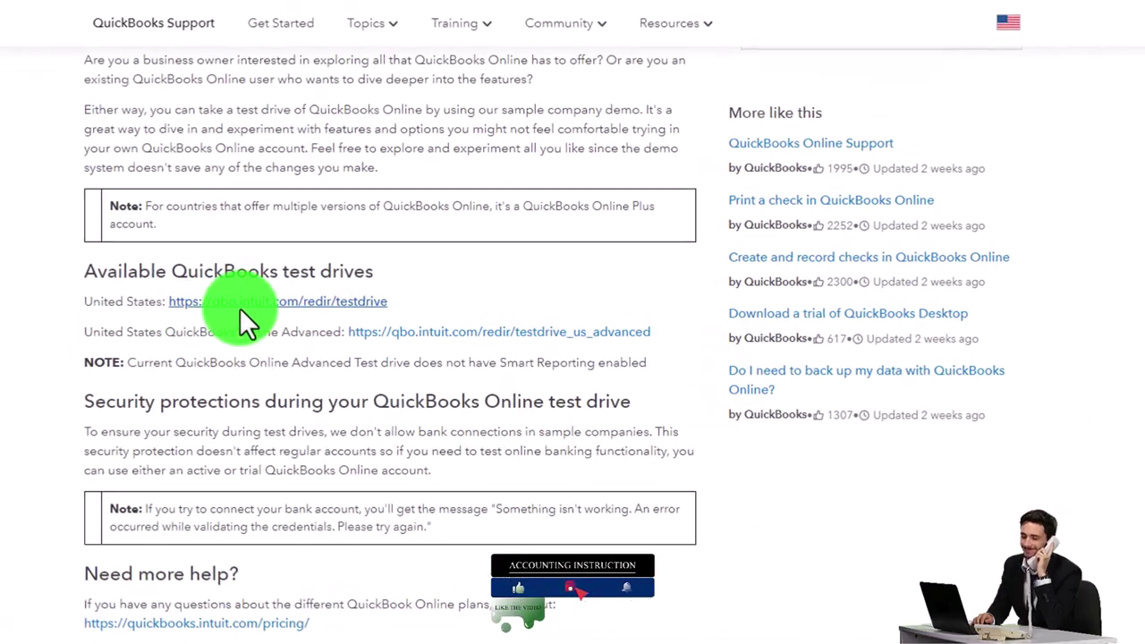
click(241, 307)
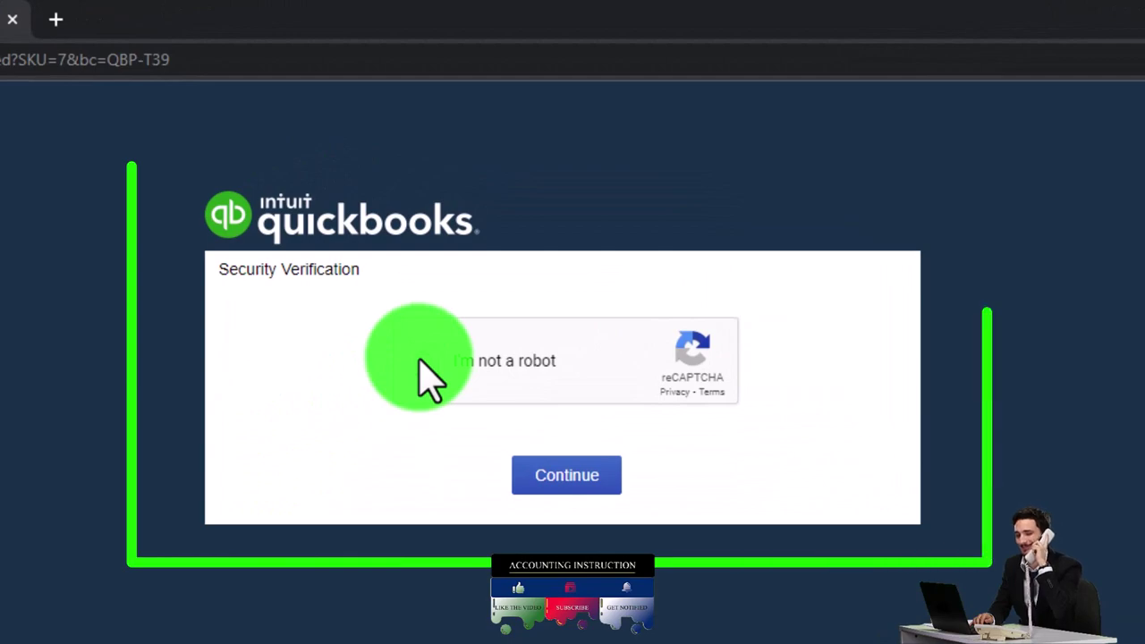
click(420, 360)
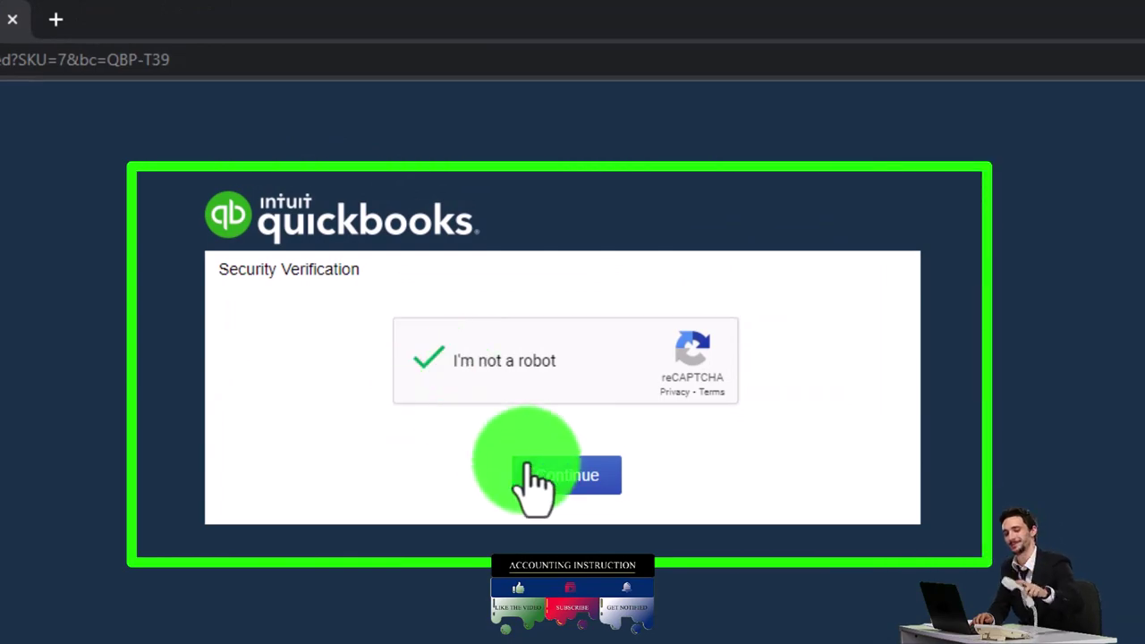
click(536, 477)
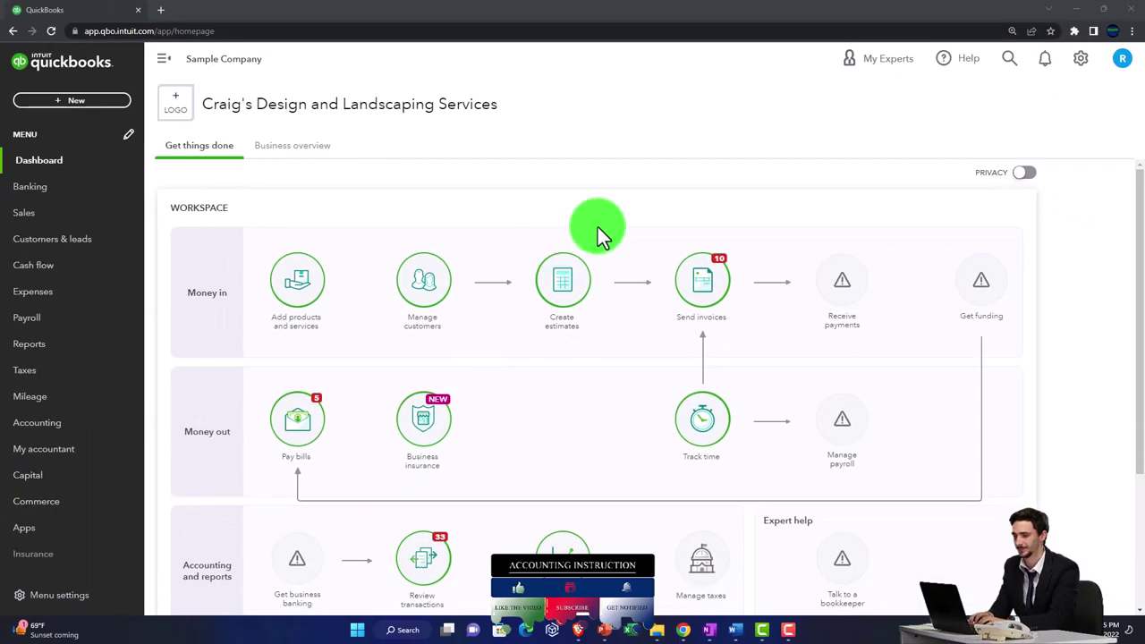
Check the company settings options for the current view and the switch between Accountant and Business view.
key(ctrl+plus)
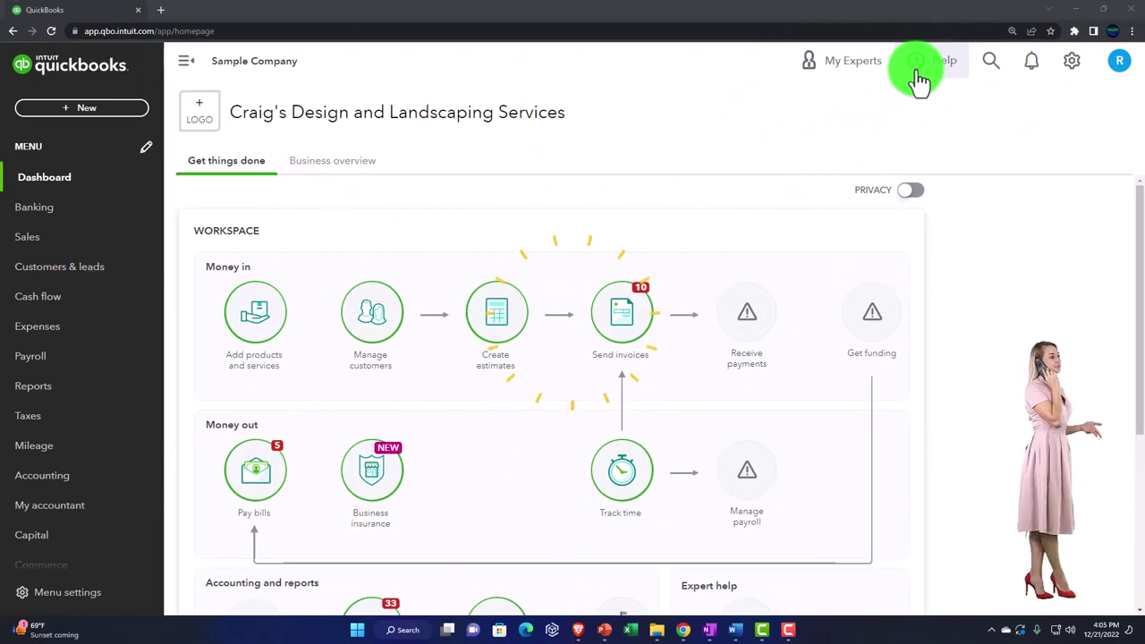
click(1069, 64)
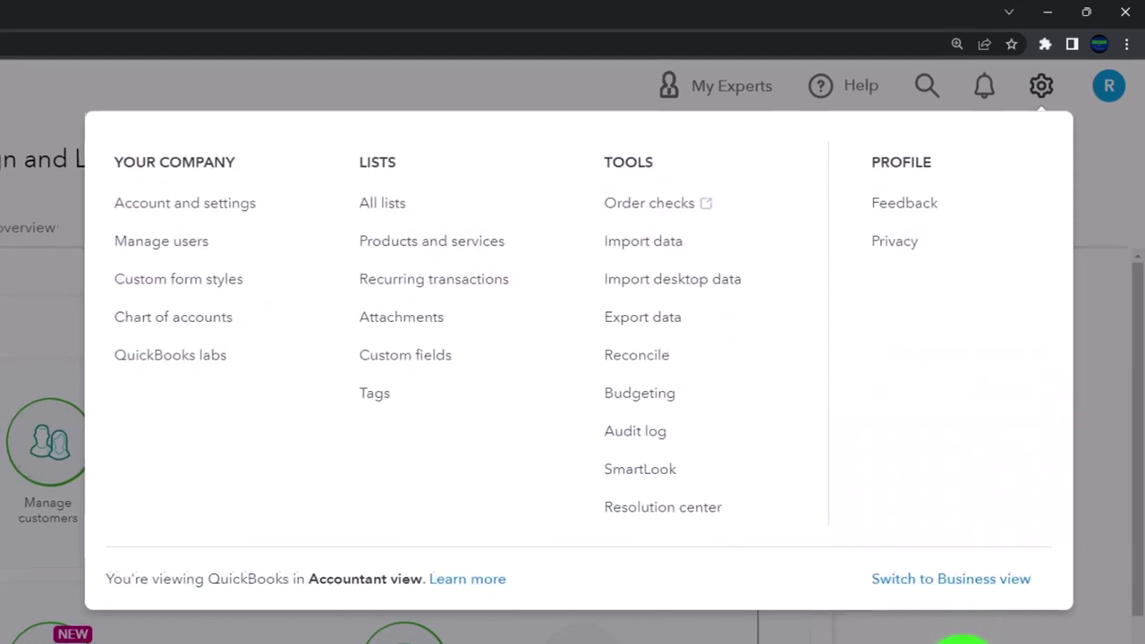
click(979, 586)
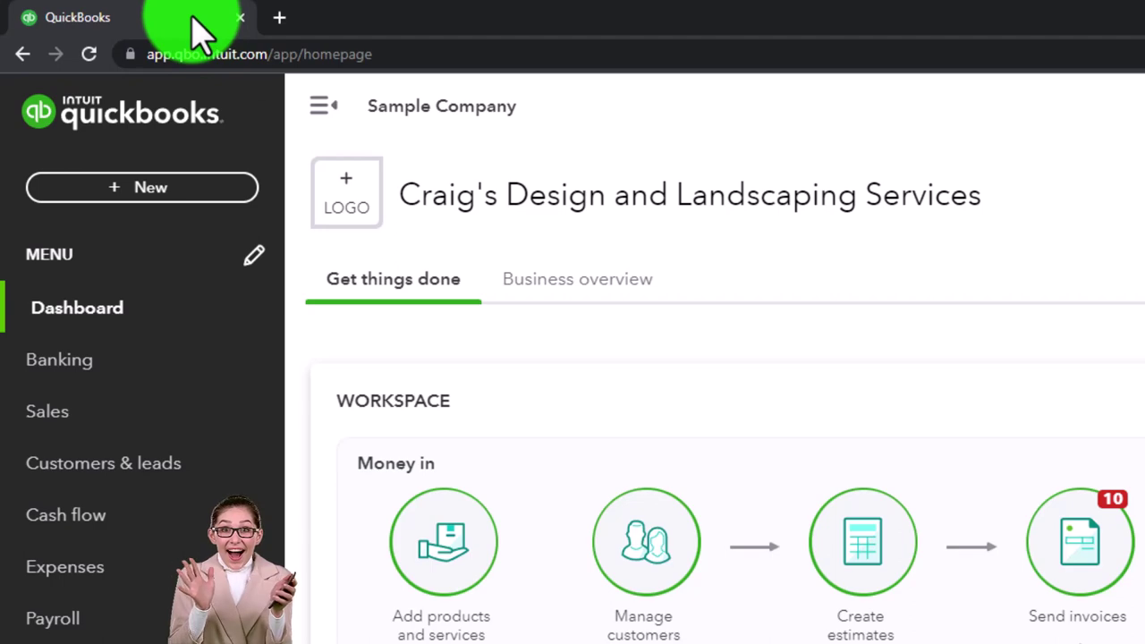
Duplicate the QuickBooks browser tab twice so the sample company is open in three tabs.
right_click(204, 29)
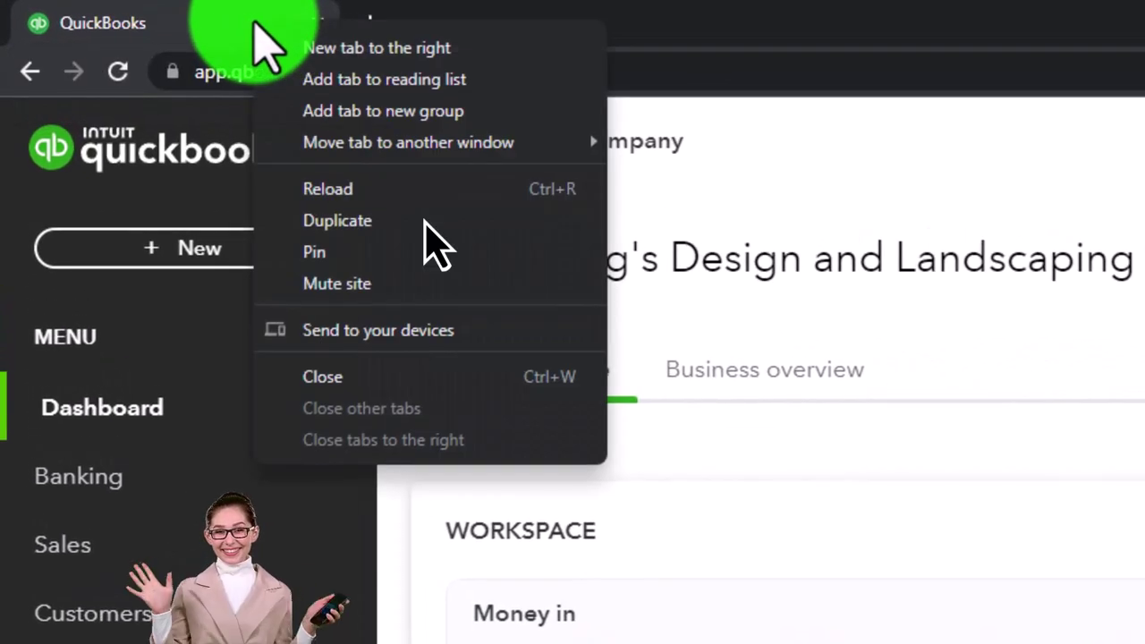
click(424, 220)
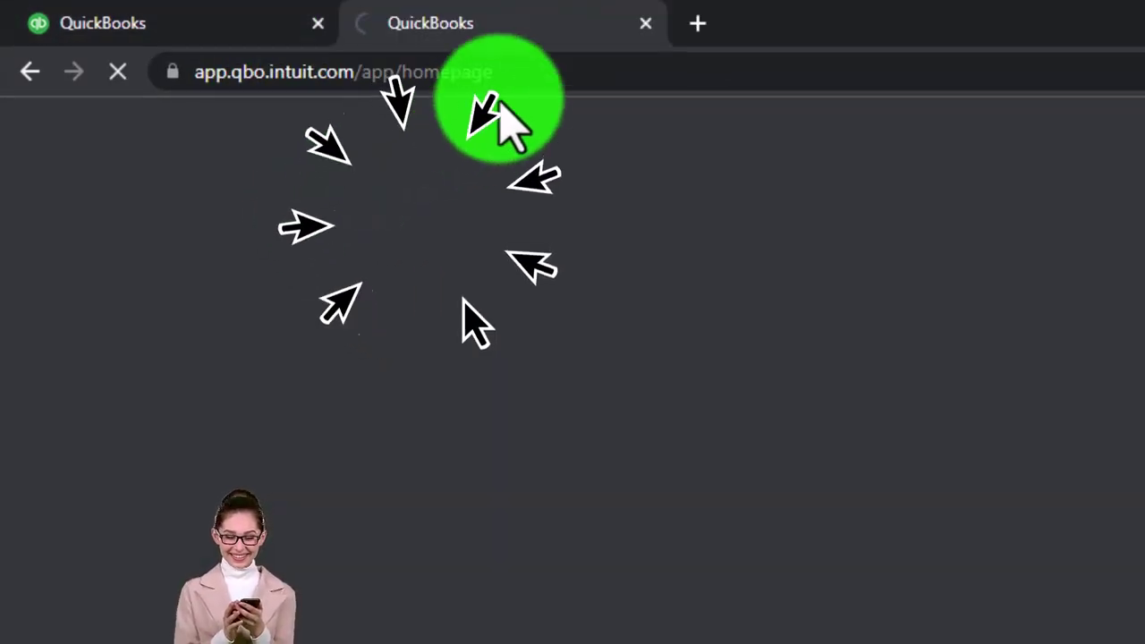
right_click(541, 23)
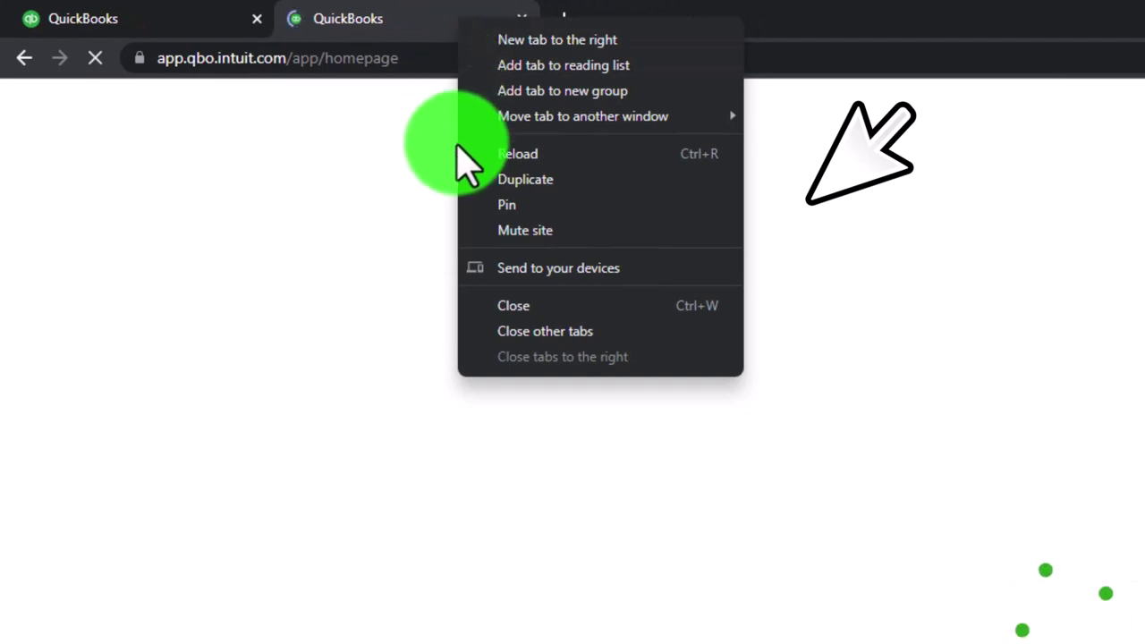
click(610, 179)
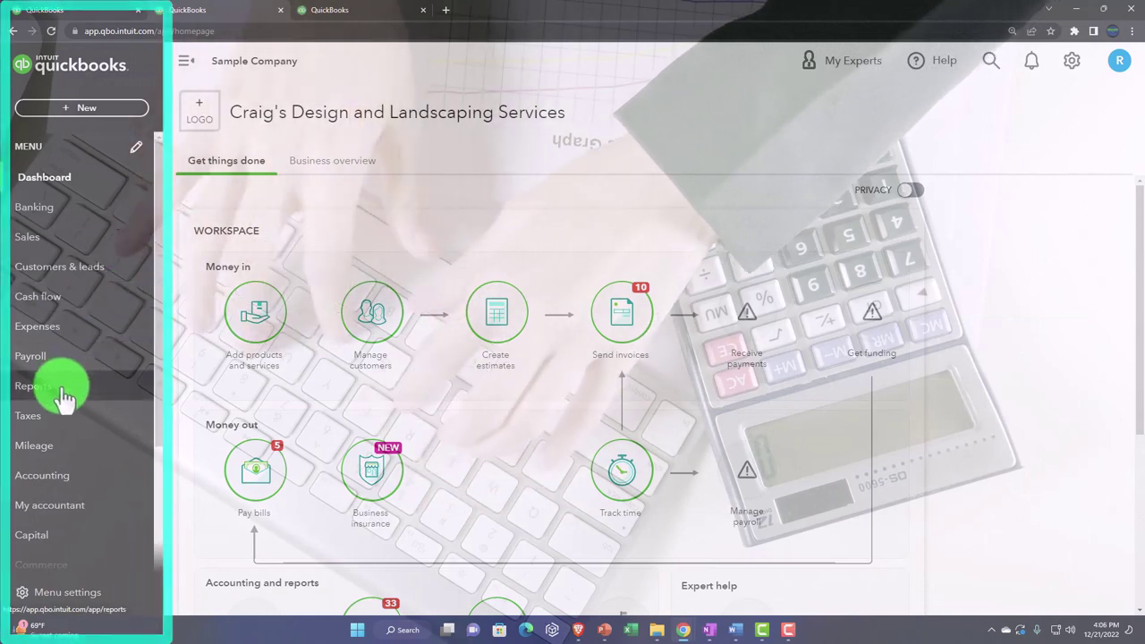
Open the favorite Balance Sheet report in the second browser tab and the Profit and Loss report in the third.
click(62, 390)
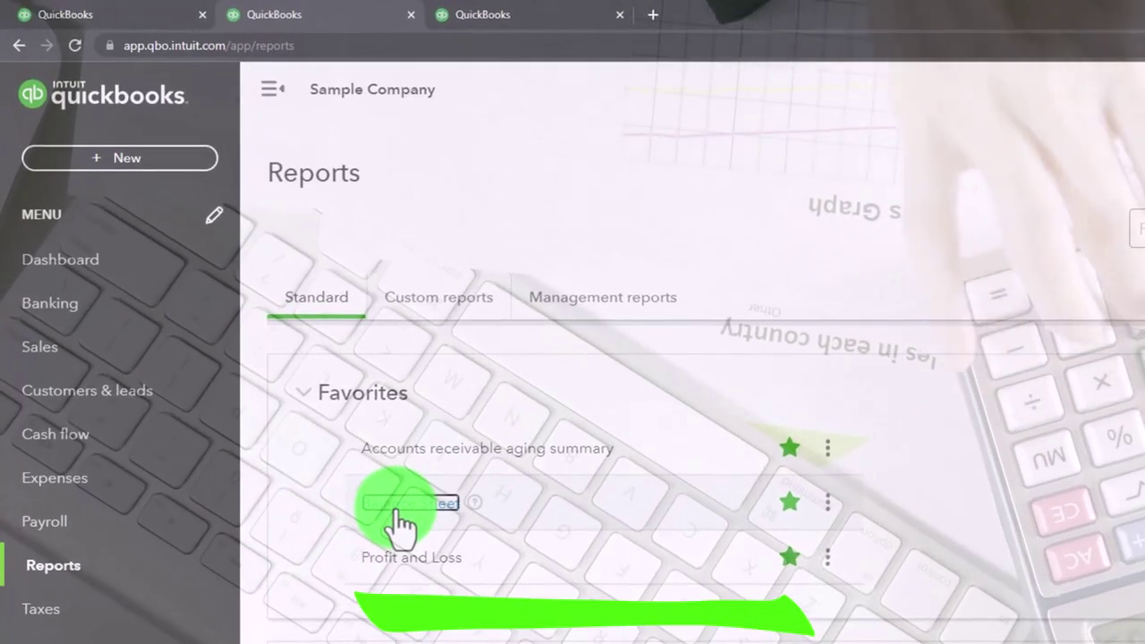
click(372, 479)
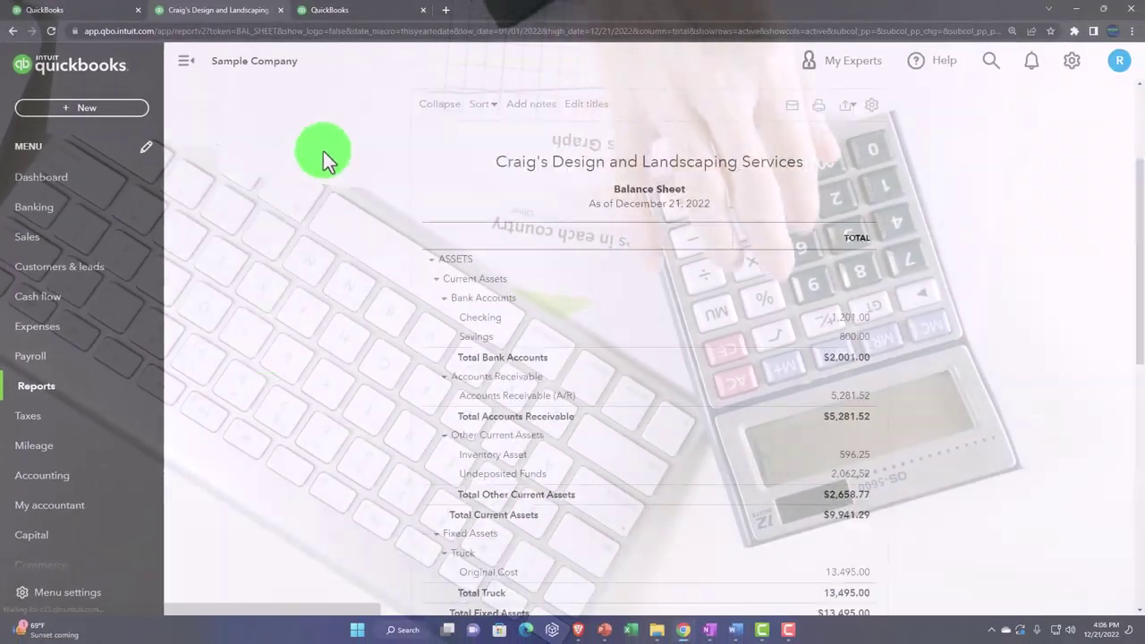
click(355, 15)
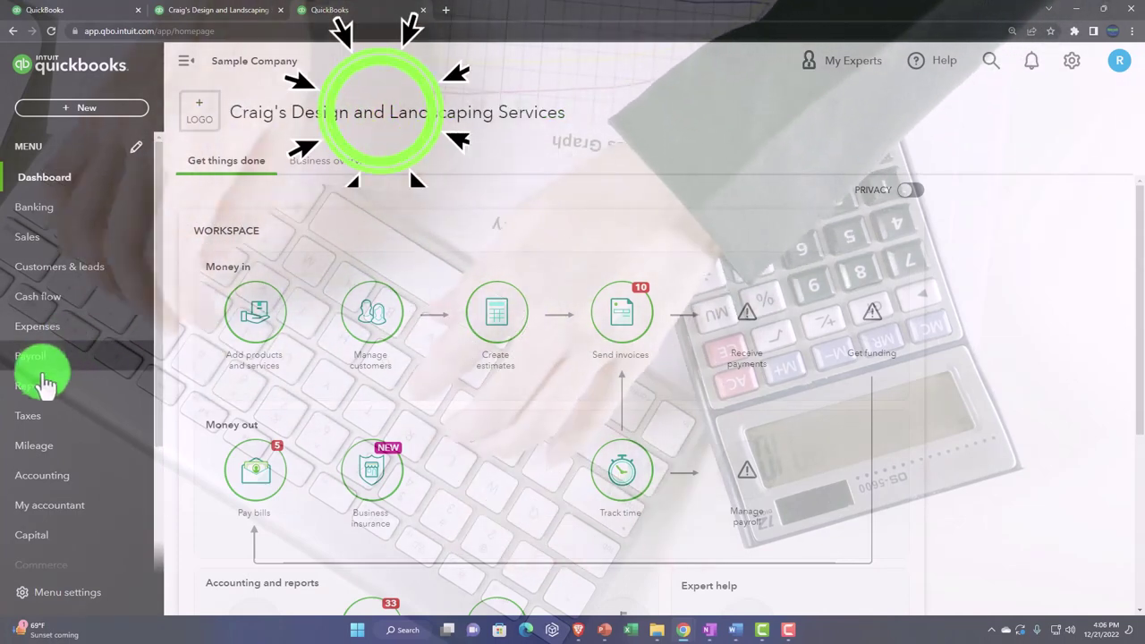
click(40, 386)
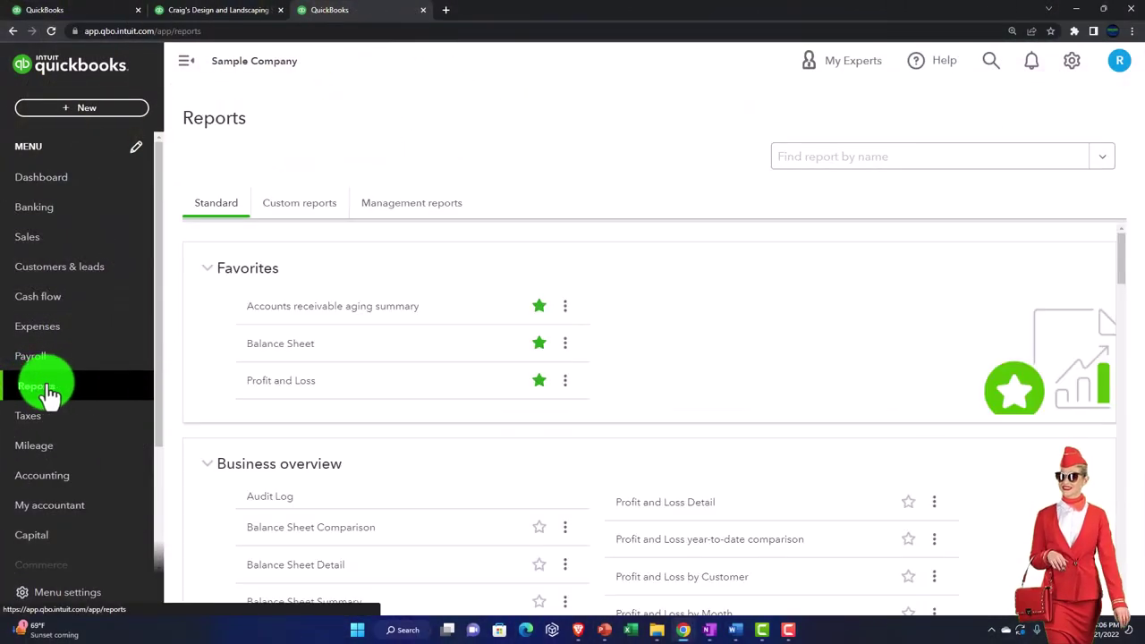
click(276, 382)
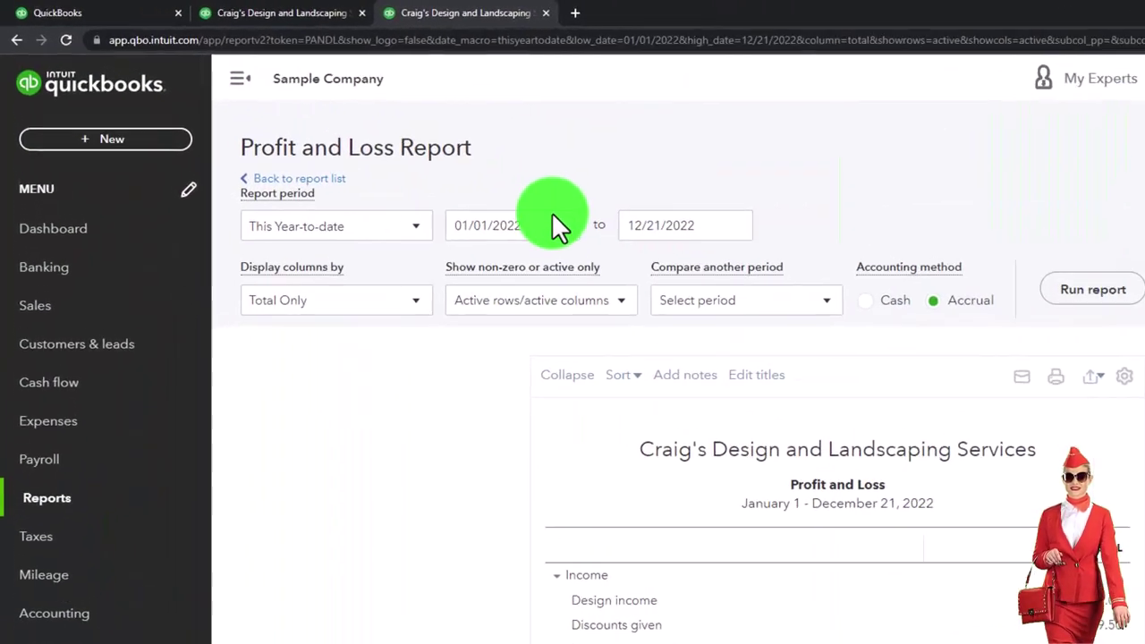
Set the Profit and Loss report period to 01/01/2022 through 12/31/2022 and run the report.
click(505, 219)
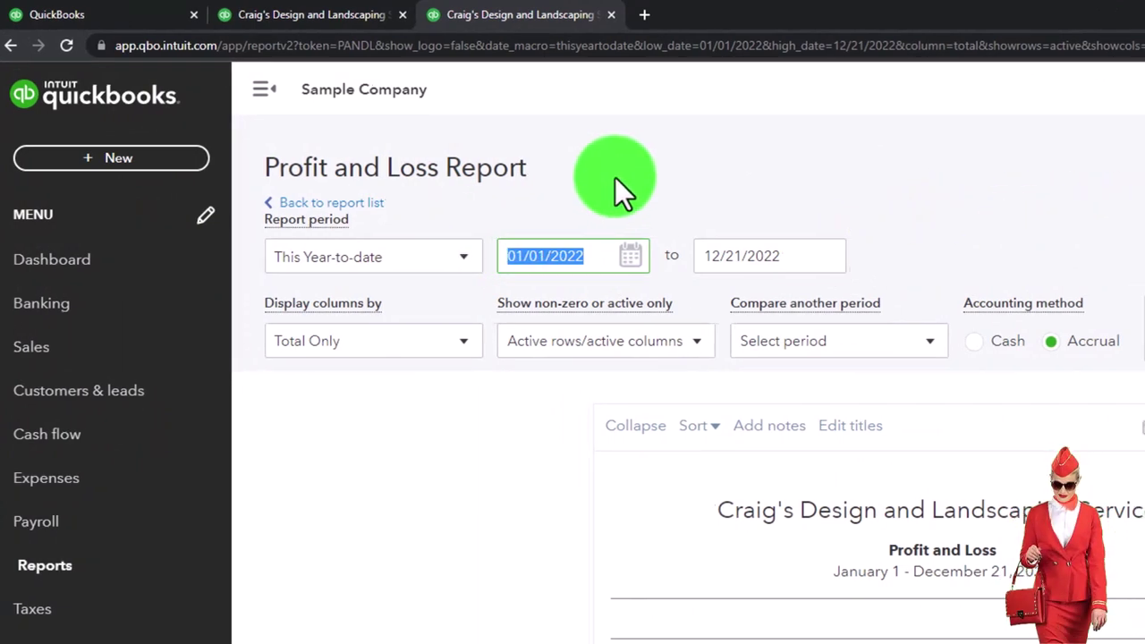
text(010122)
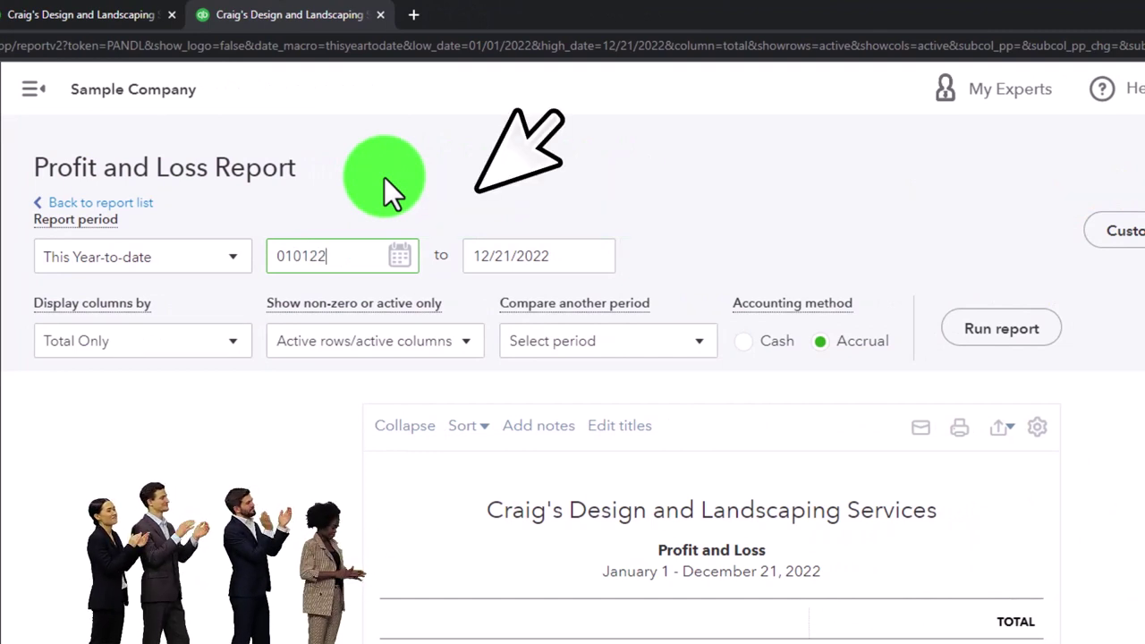
key(Tab)
text(123122)
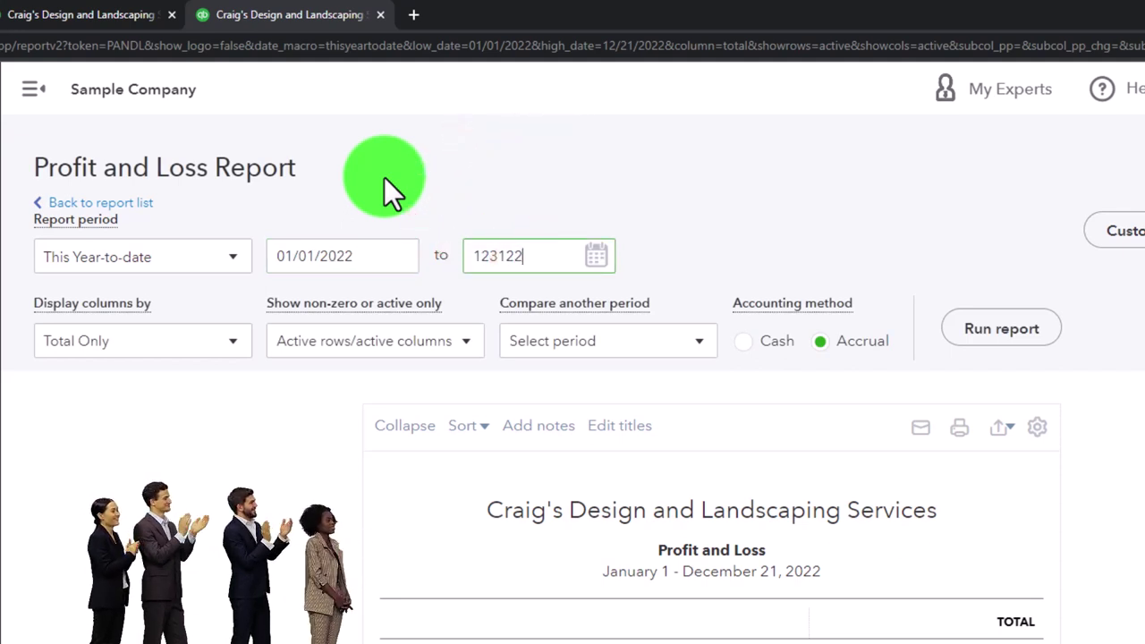
key(Tab)
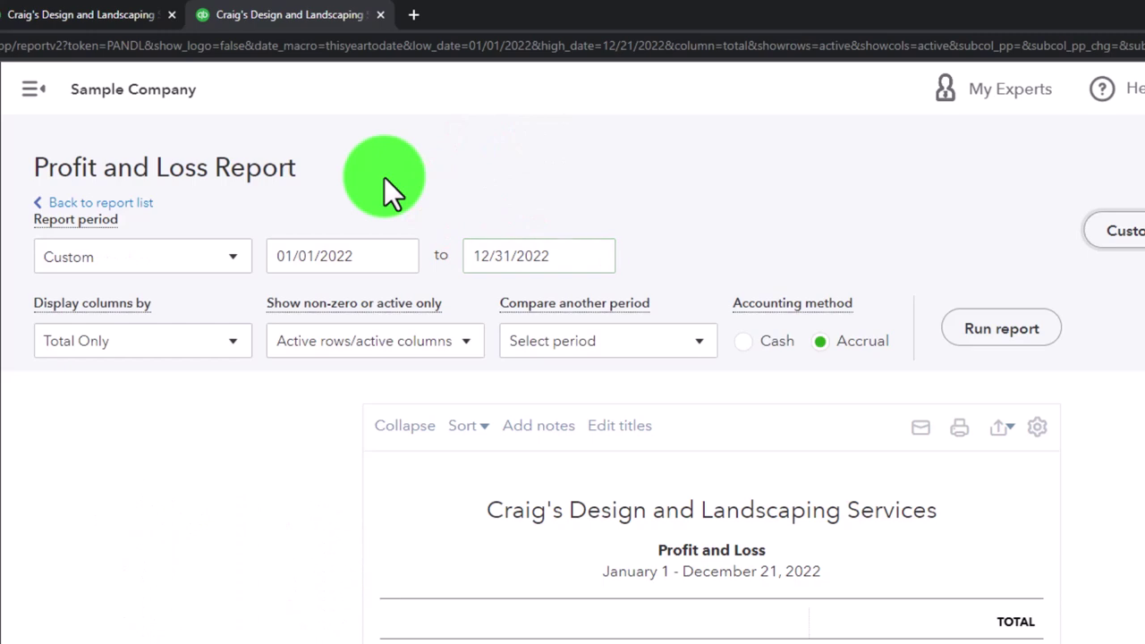
click(1021, 326)
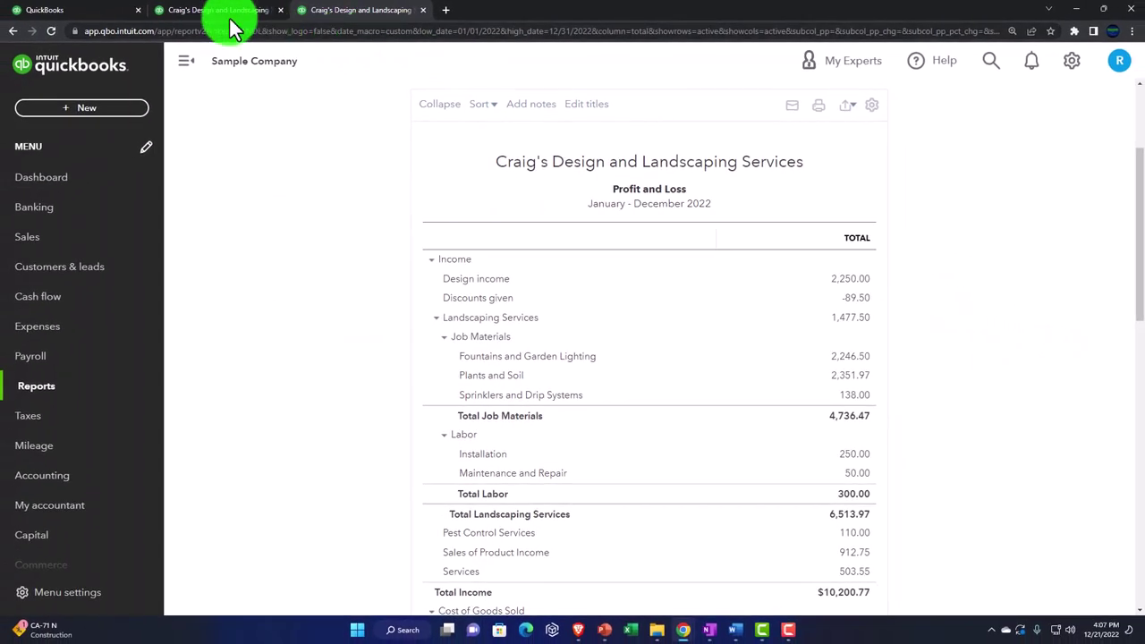
Set the Balance Sheet report period to 01/01/2022 through 12/31/2022 and run the report.
click(220, 13)
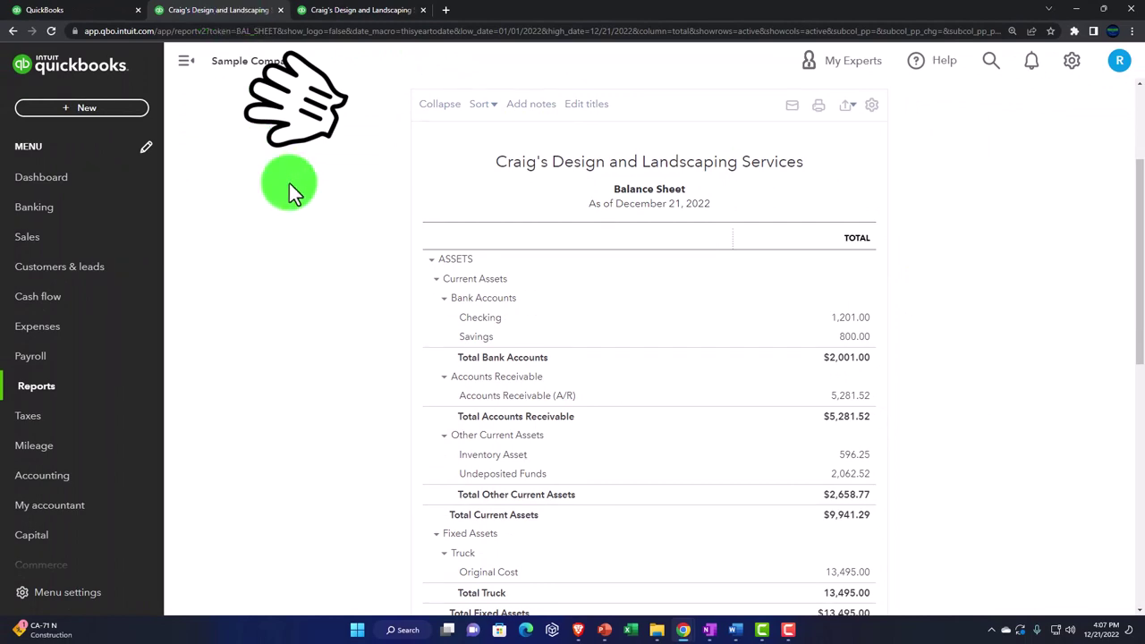
scroll(289, 182, up, 2)
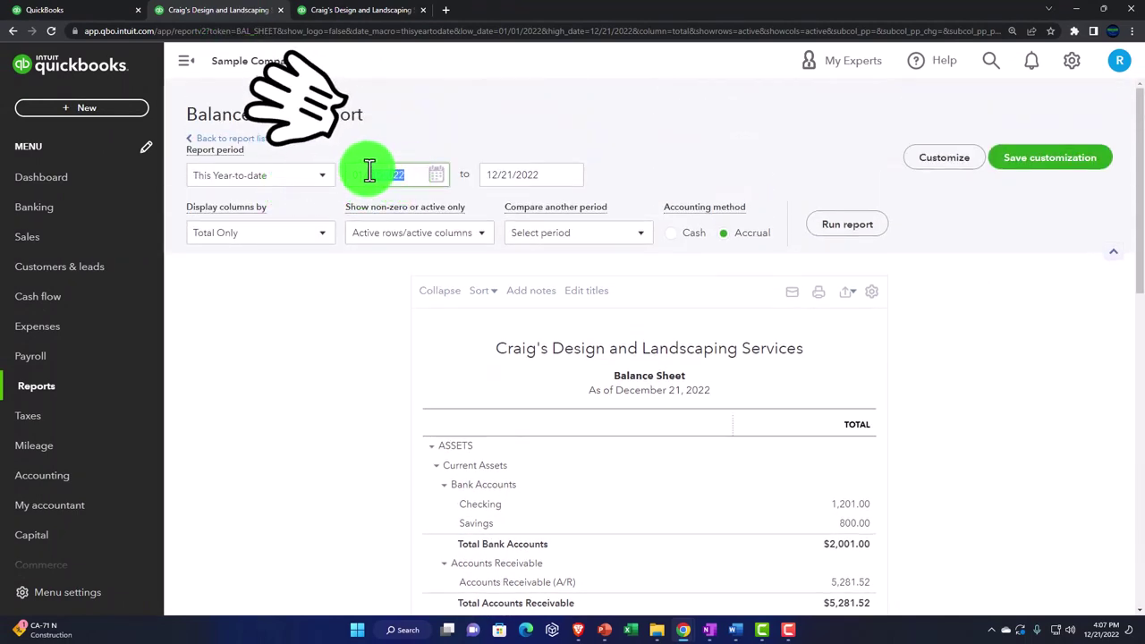
text(0)
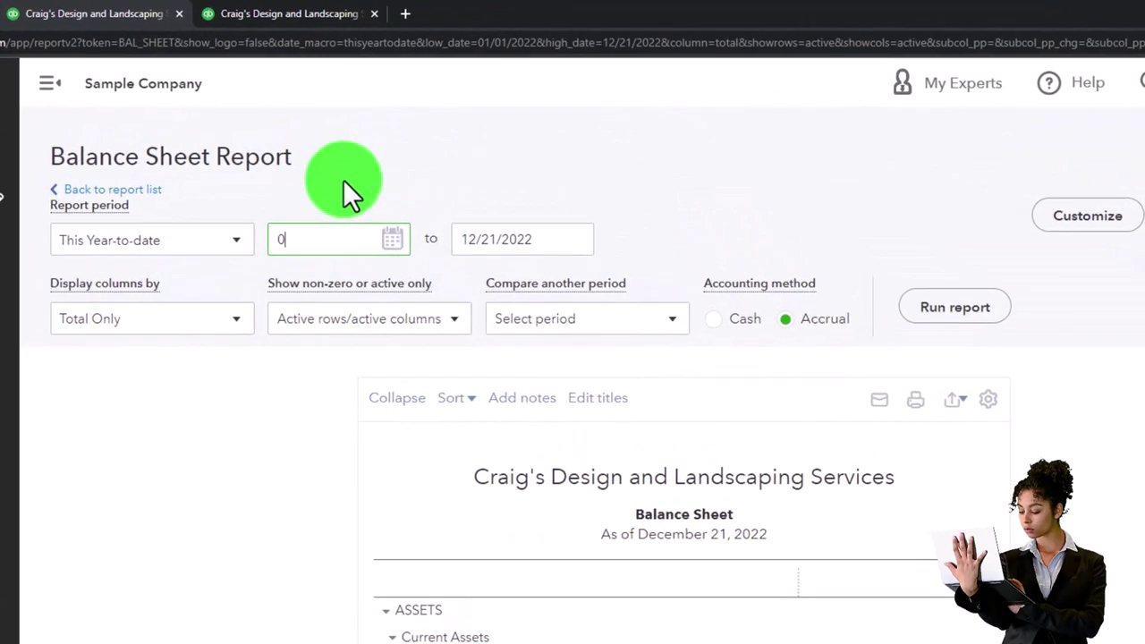
text(1/01/2022)
key(Tab)
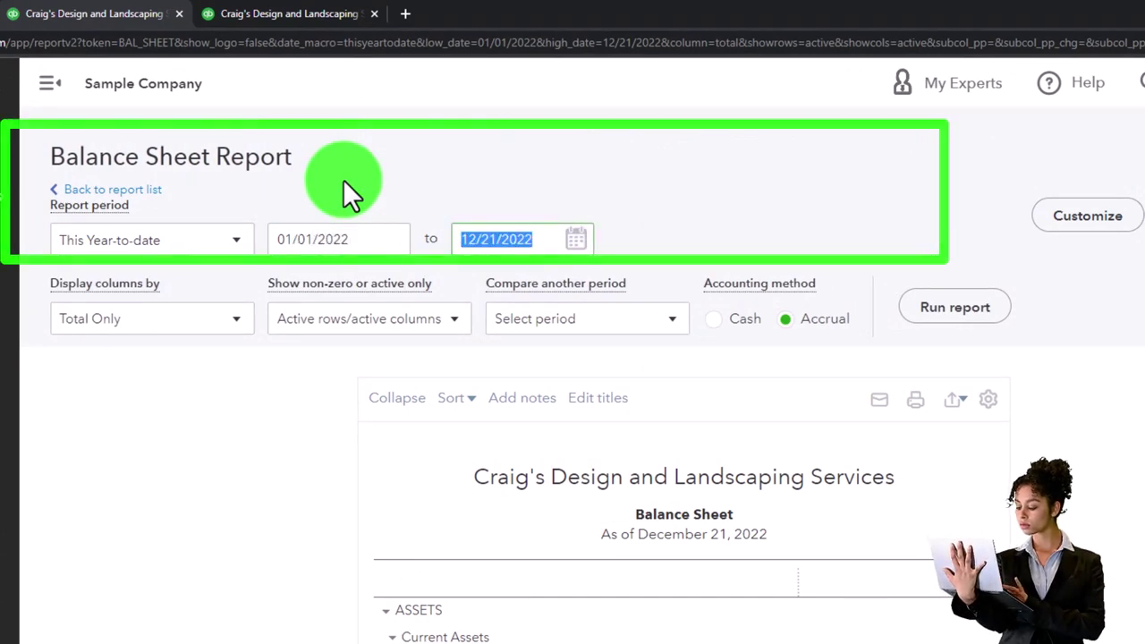
text(12/31/2022)
key(Tab)
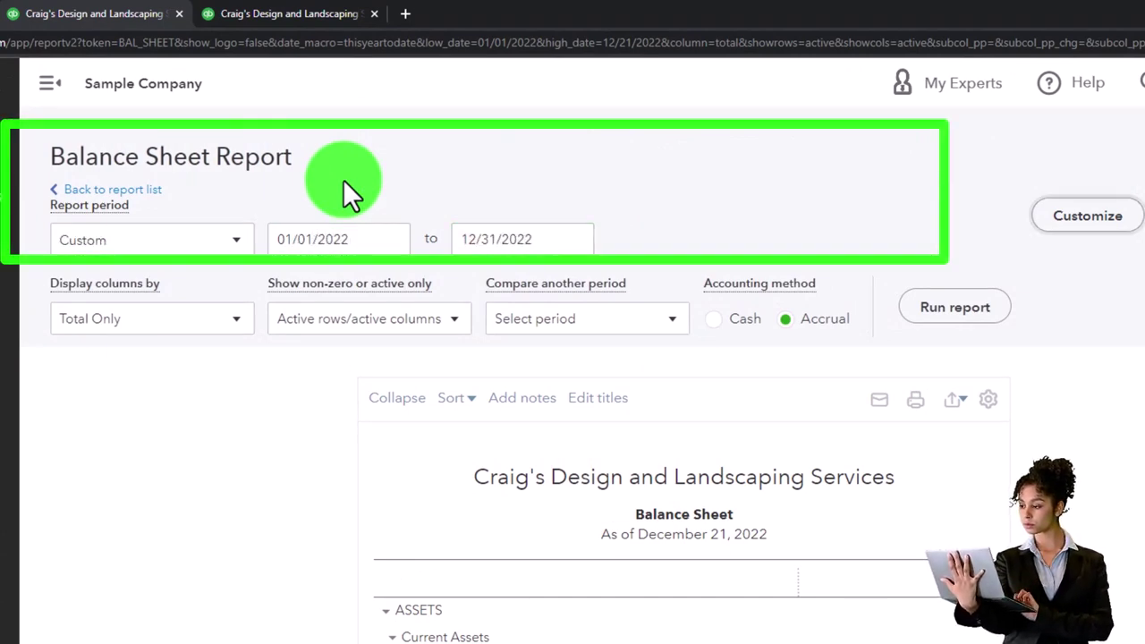
click(981, 314)
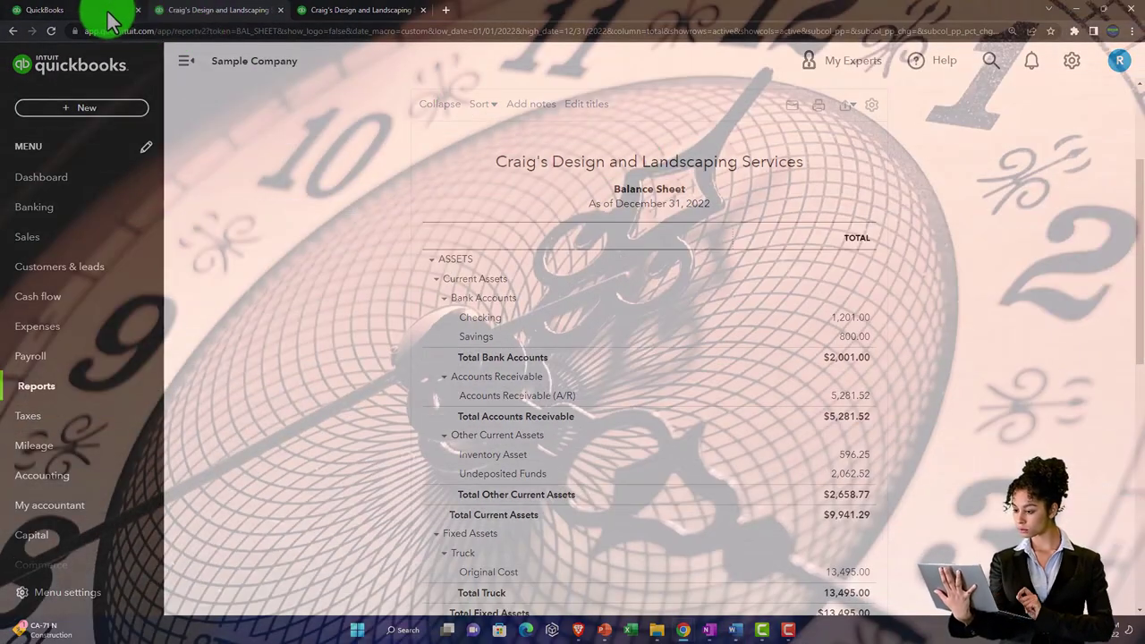
Start a new expense transaction from the dashboard in the first browser tab.
click(103, 13)
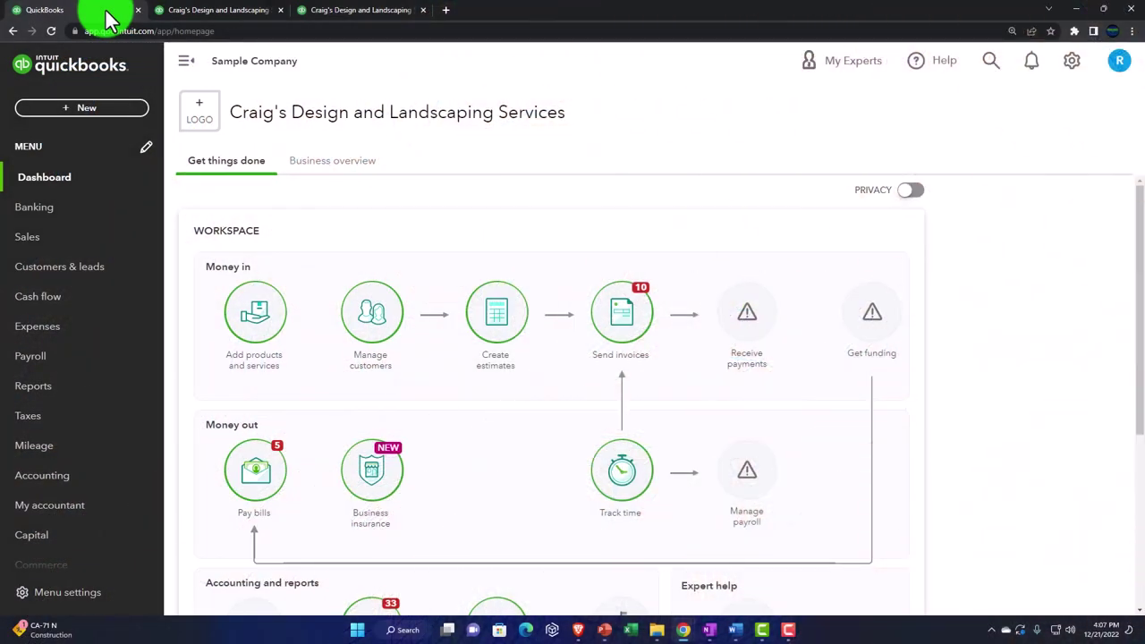
click(88, 110)
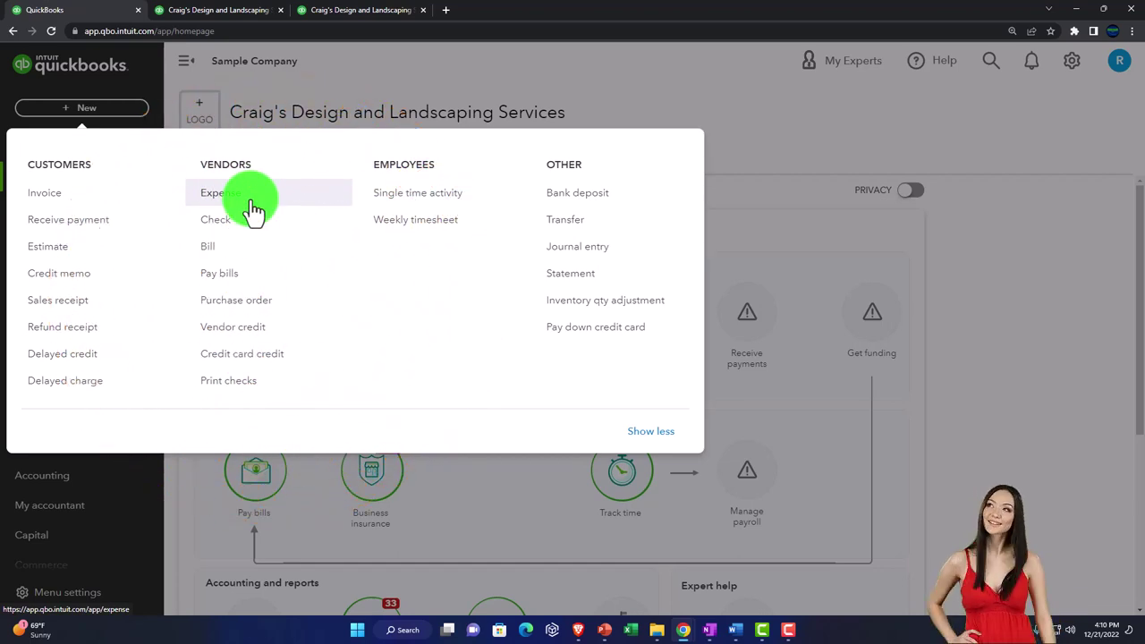
click(254, 208)
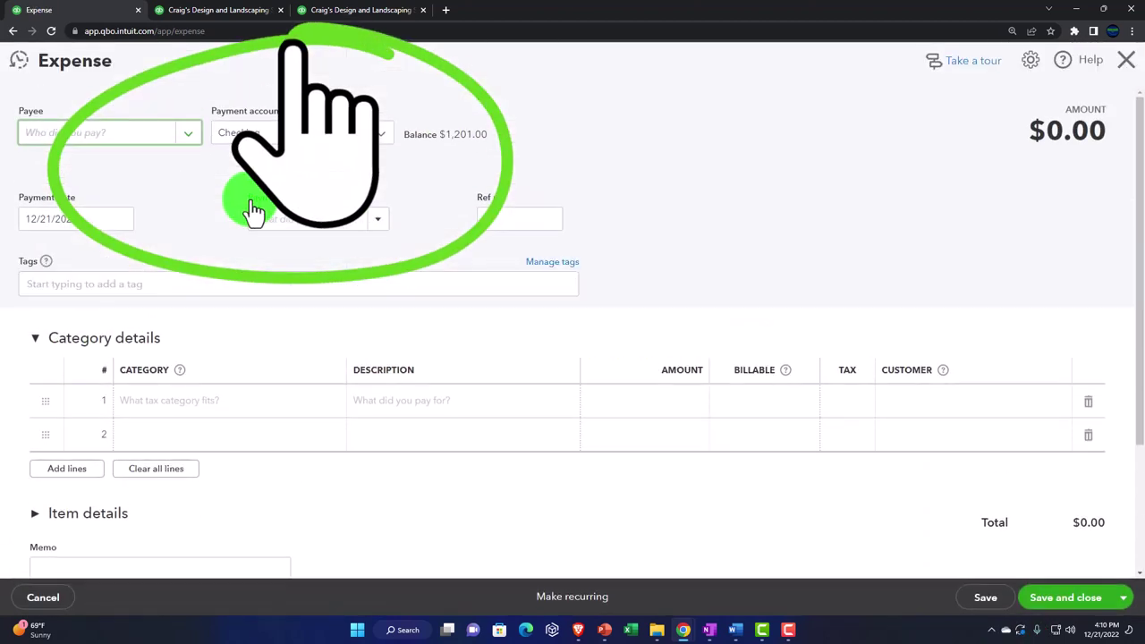
Enter AAA as the expense payee and save it as a new vendor.
text(AAA)
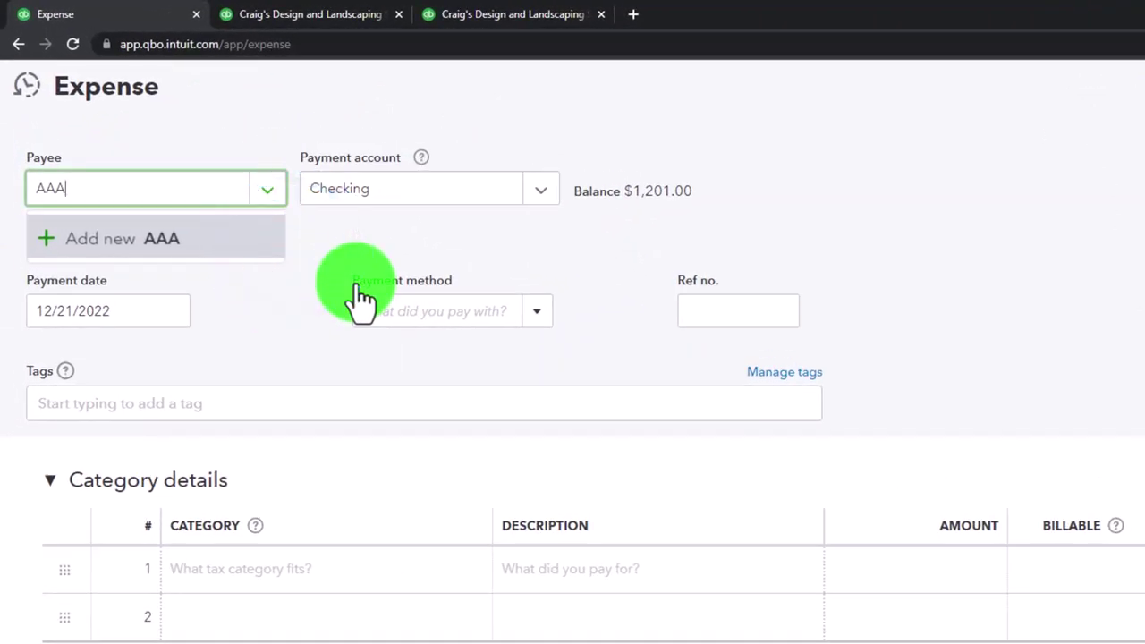
key(Tab)
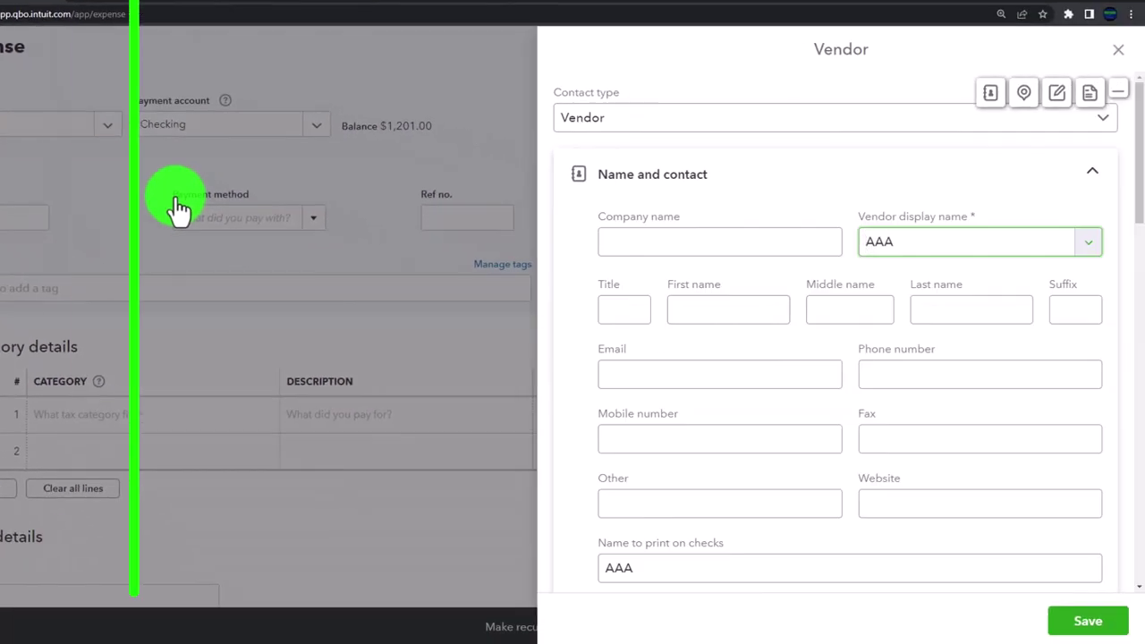
click(1122, 630)
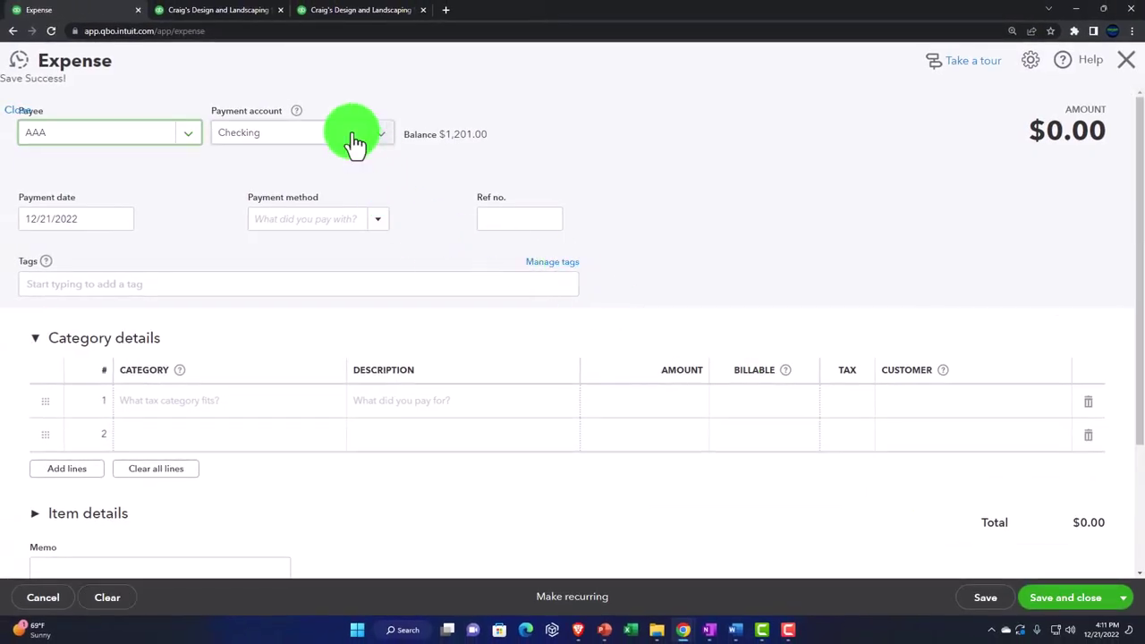
Look through the available payment accounts, including the Mastercard credit card, and keep Checking for the expense.
click(372, 136)
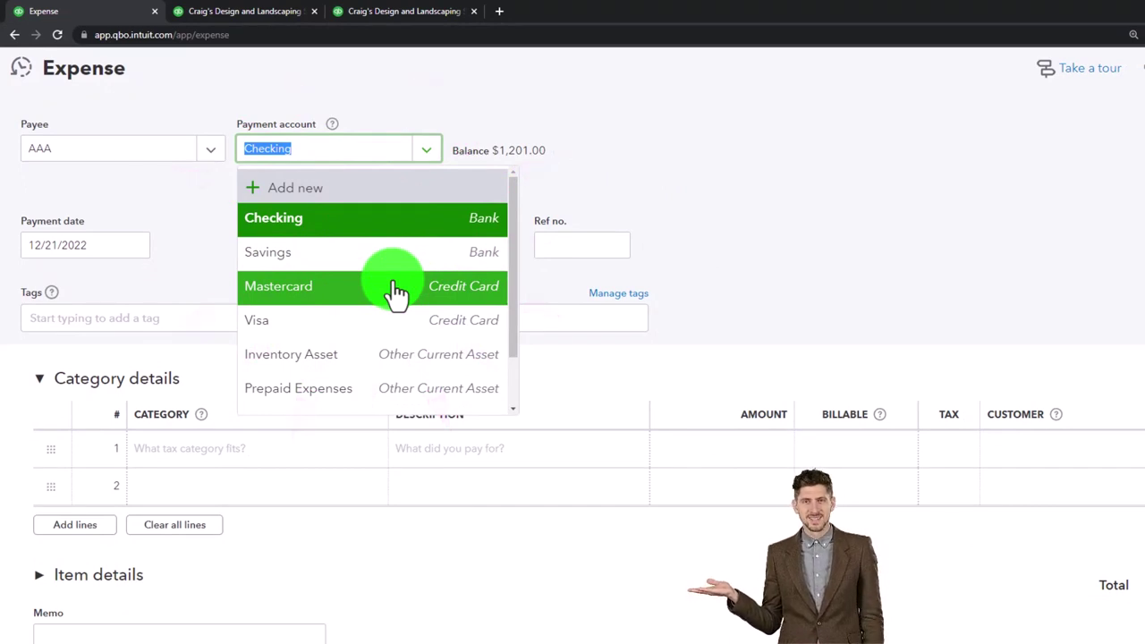
click(396, 291)
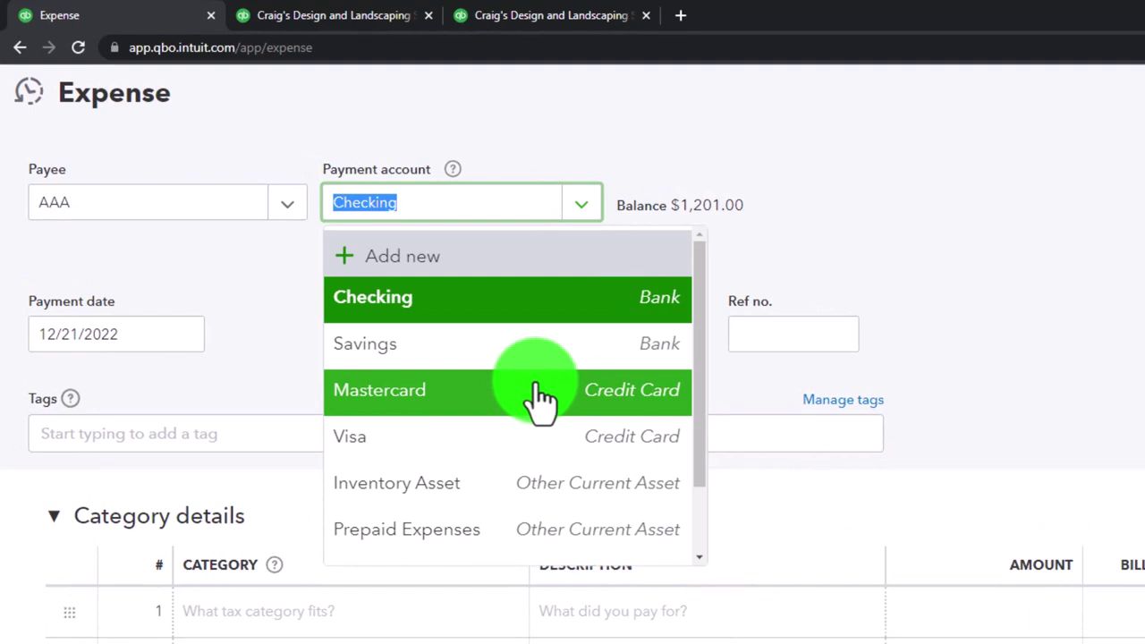
key(Tab)
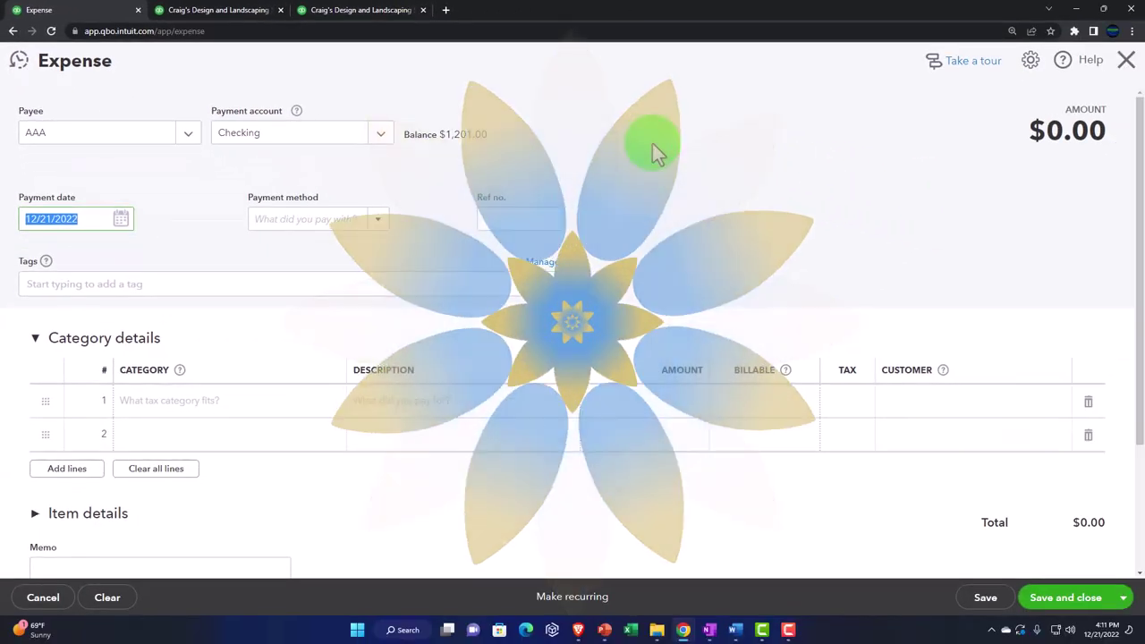
key(Tab)
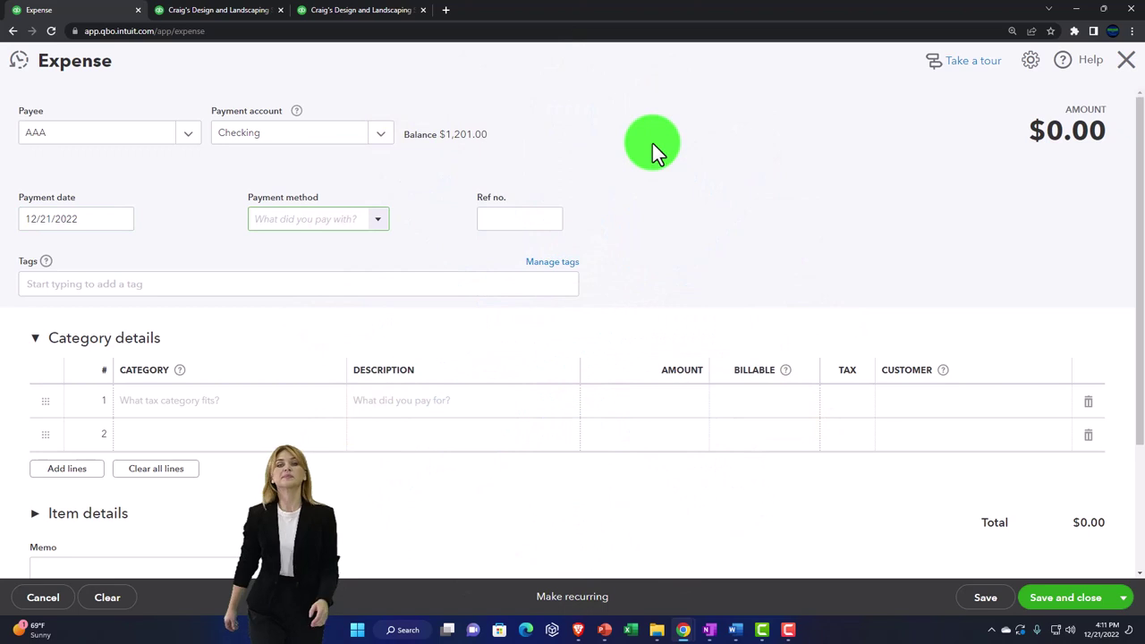
Set the expense's payment method to Cash and leave the reference number and tags blank.
click(383, 224)
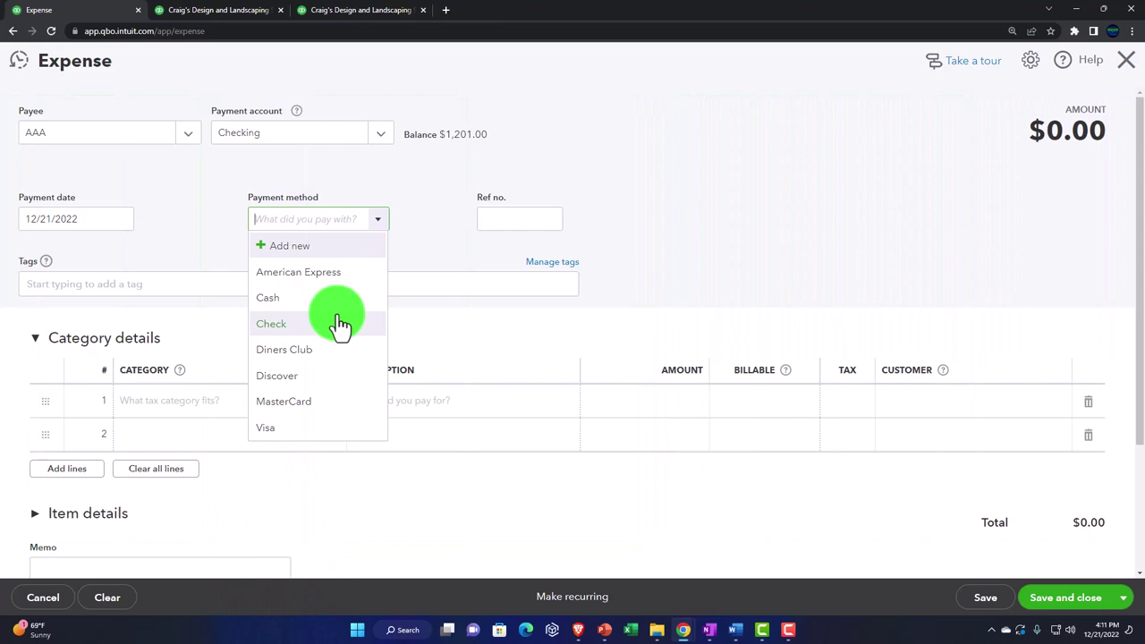
click(327, 272)
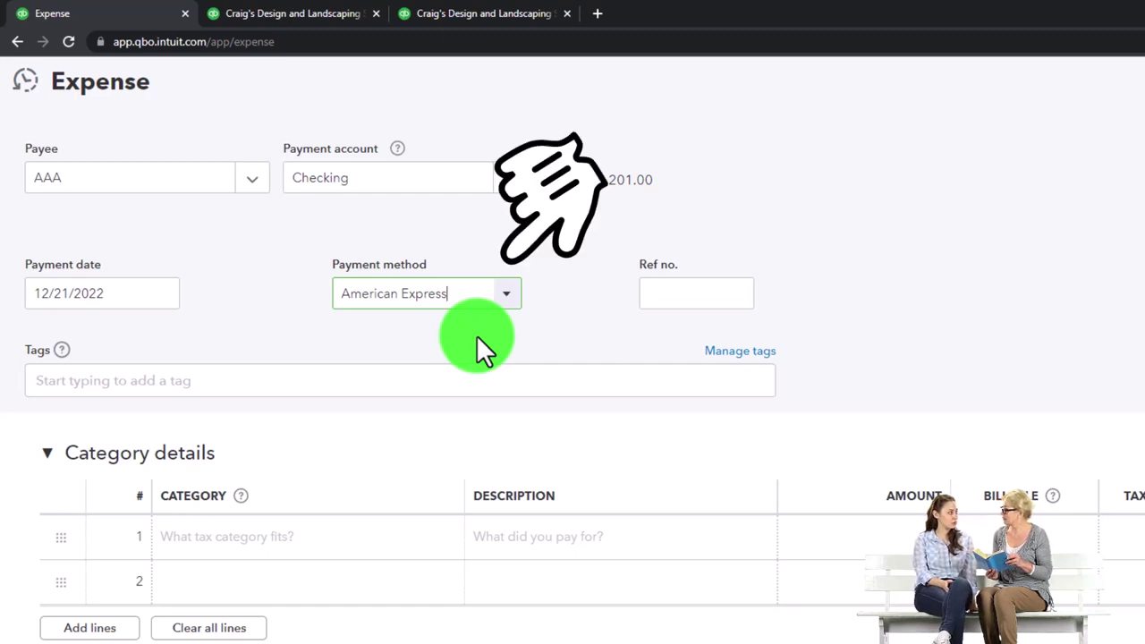
click(517, 295)
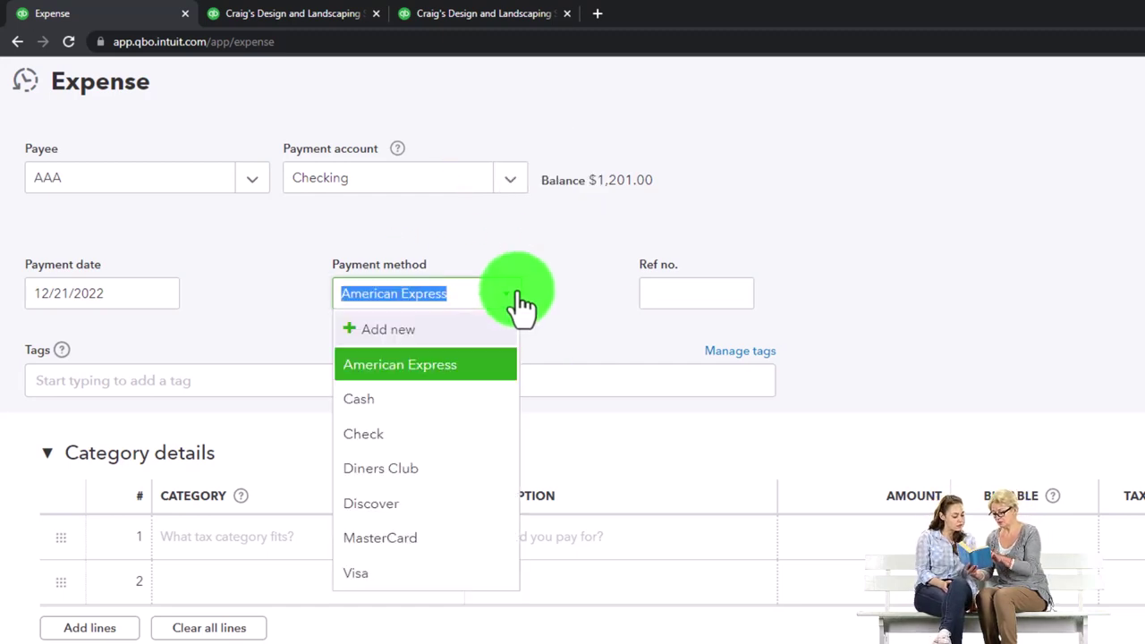
click(468, 404)
key(Tab)
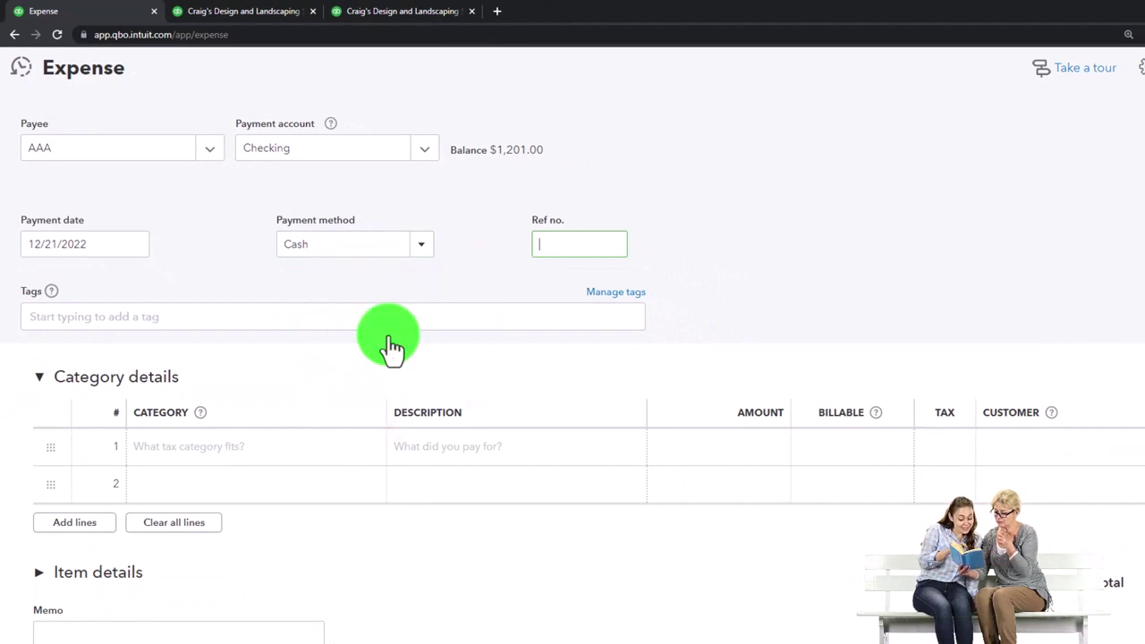
key(Tab)
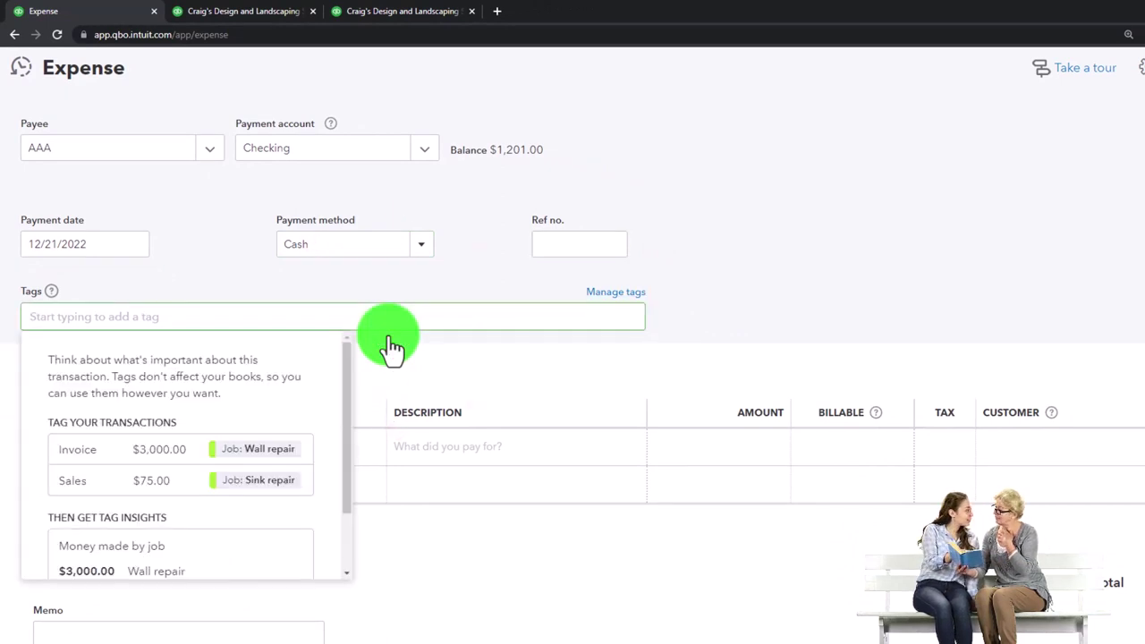
key(Tab)
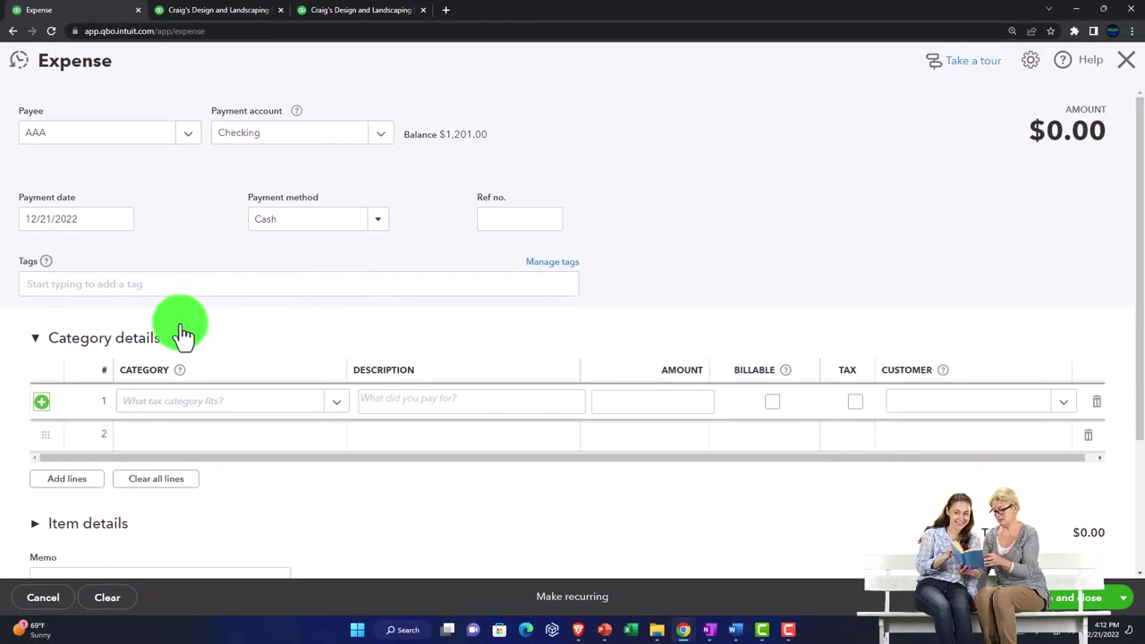
Collapse and expand the Category details section to compare it with the Item details section.
scroll(165, 323, down, 1)
click(35, 285)
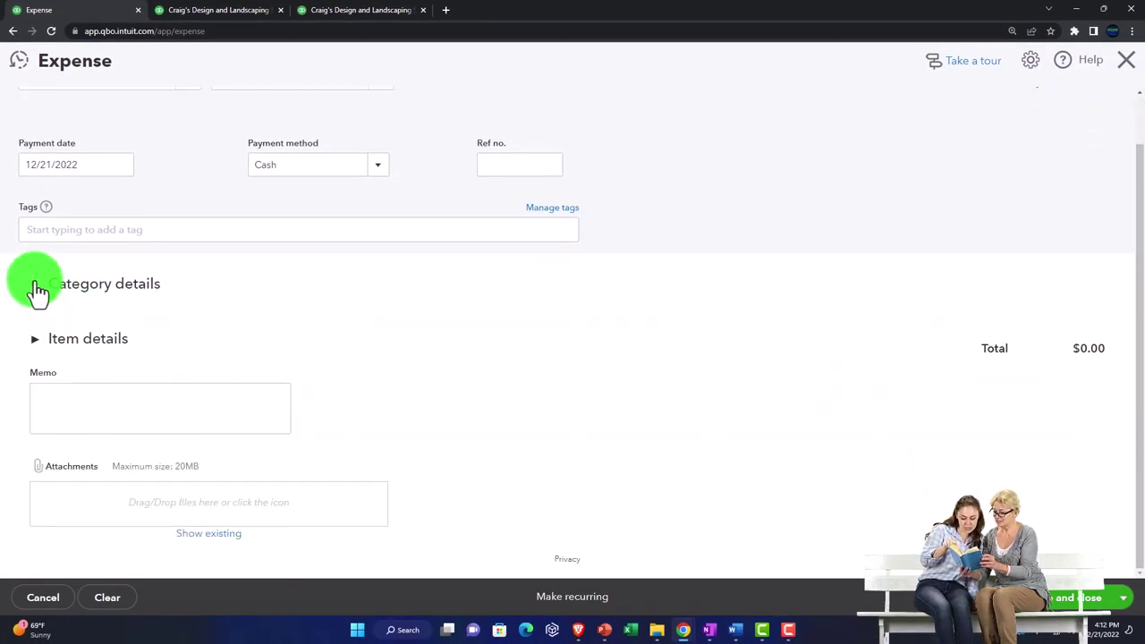
click(35, 285)
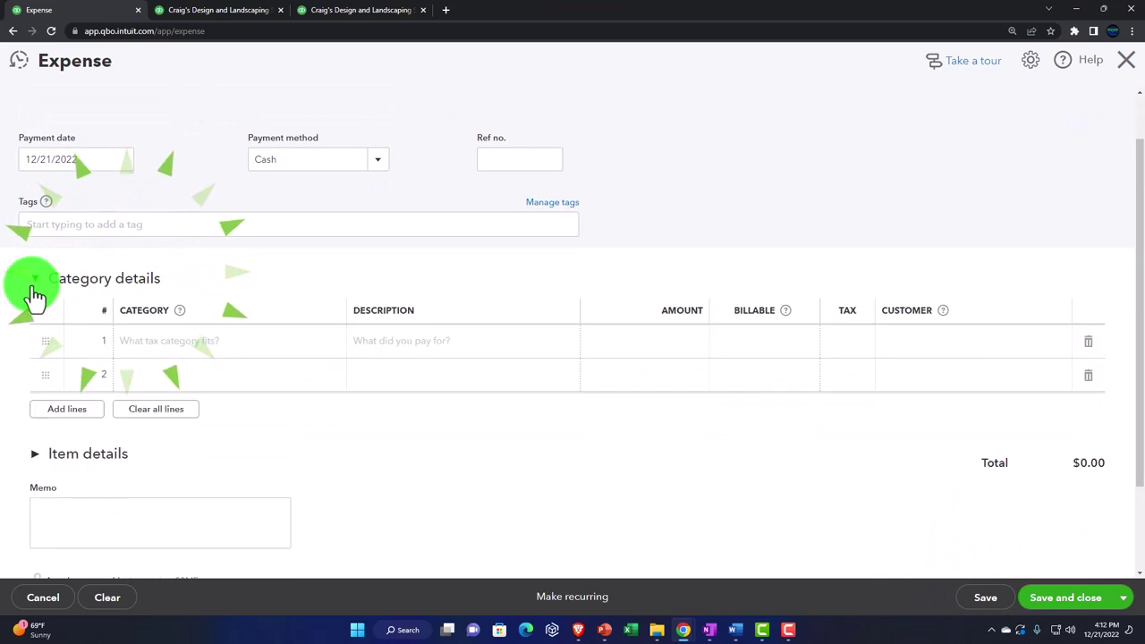
click(35, 281)
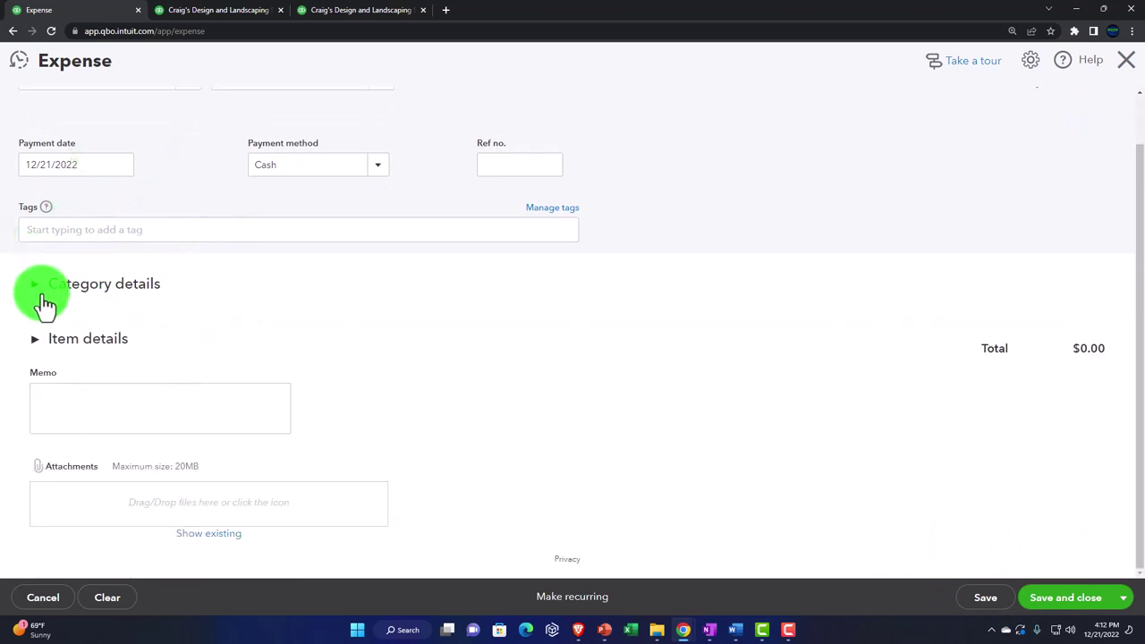
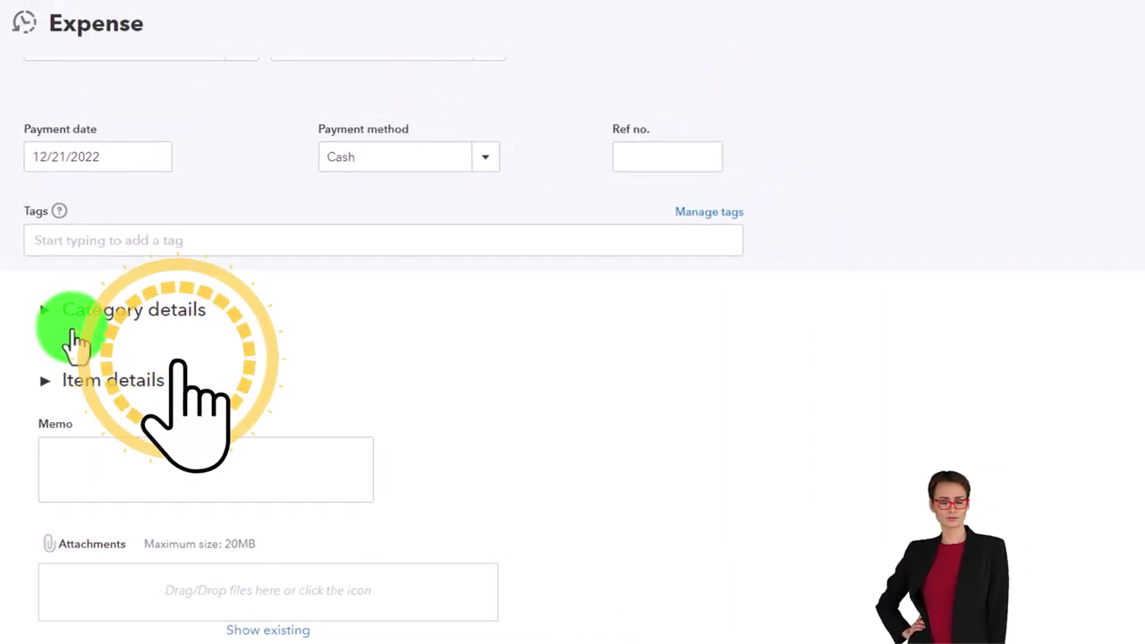
click(44, 311)
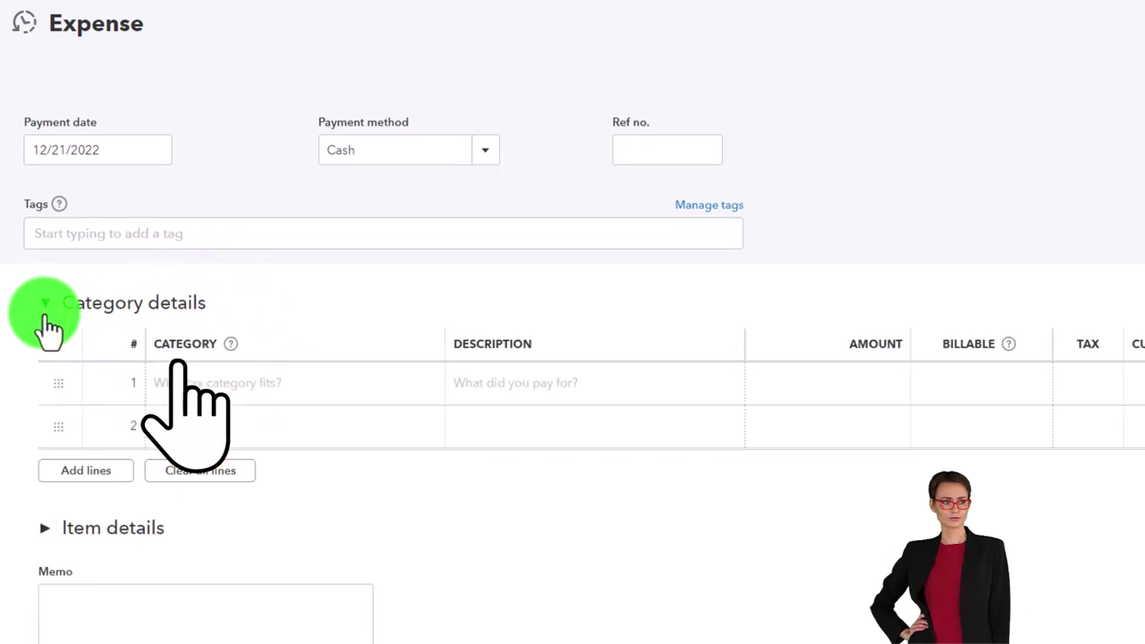
Fill in the first category line with Utilities, the description Pay period and an amount of 340.
click(215, 397)
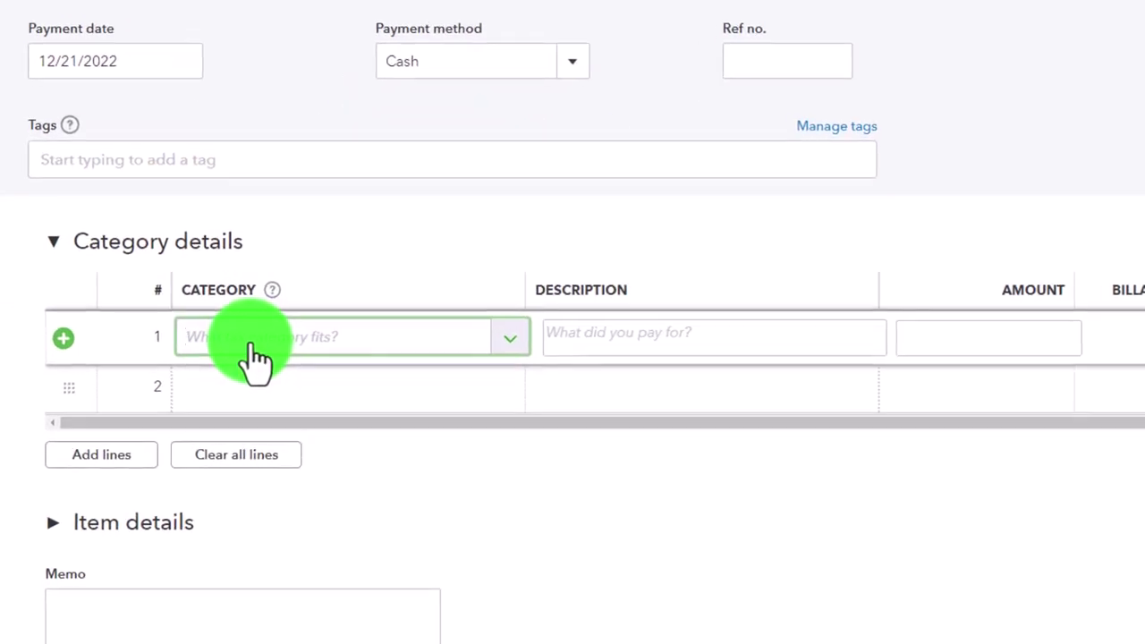
text(Ut)
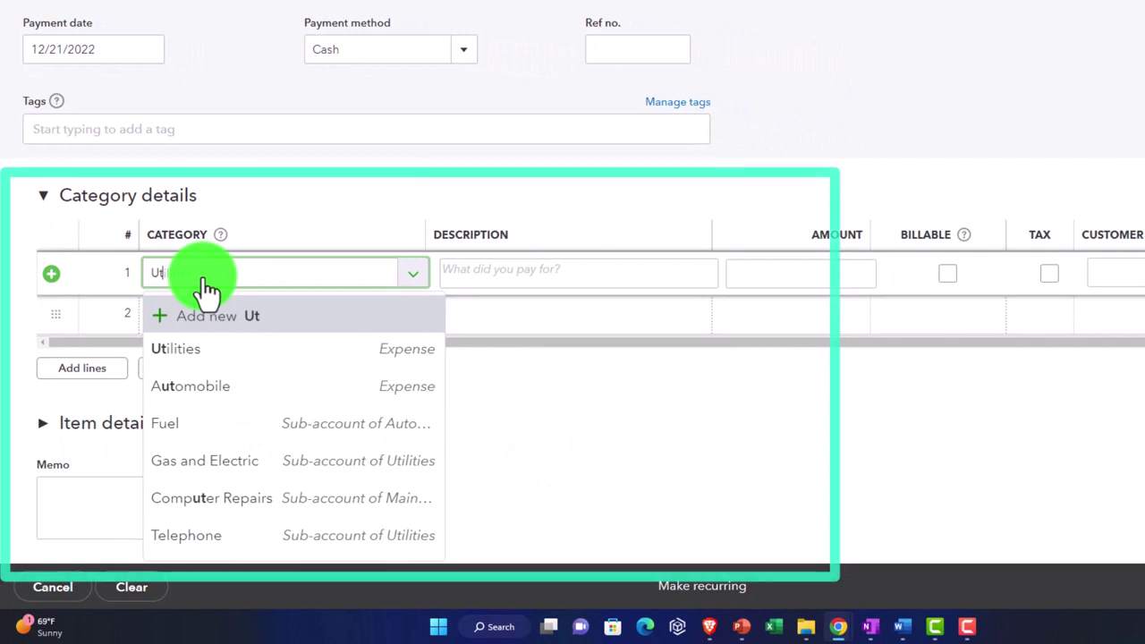
key(Down)
key(Down)
key(Tab)
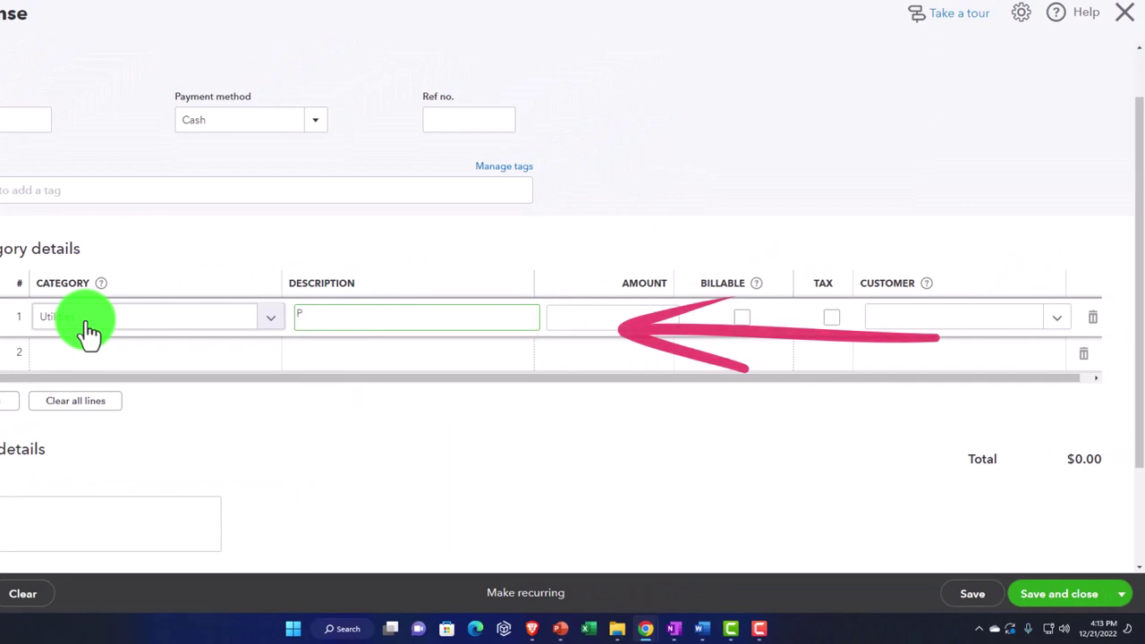
text(Pay period)
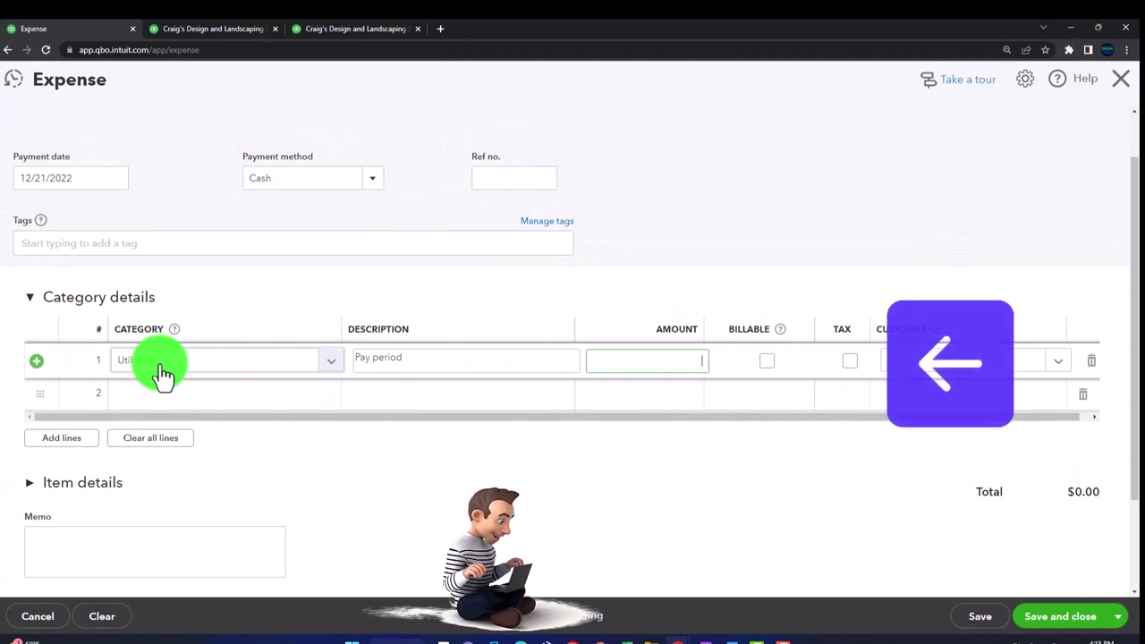
text(340)
key(Tab)
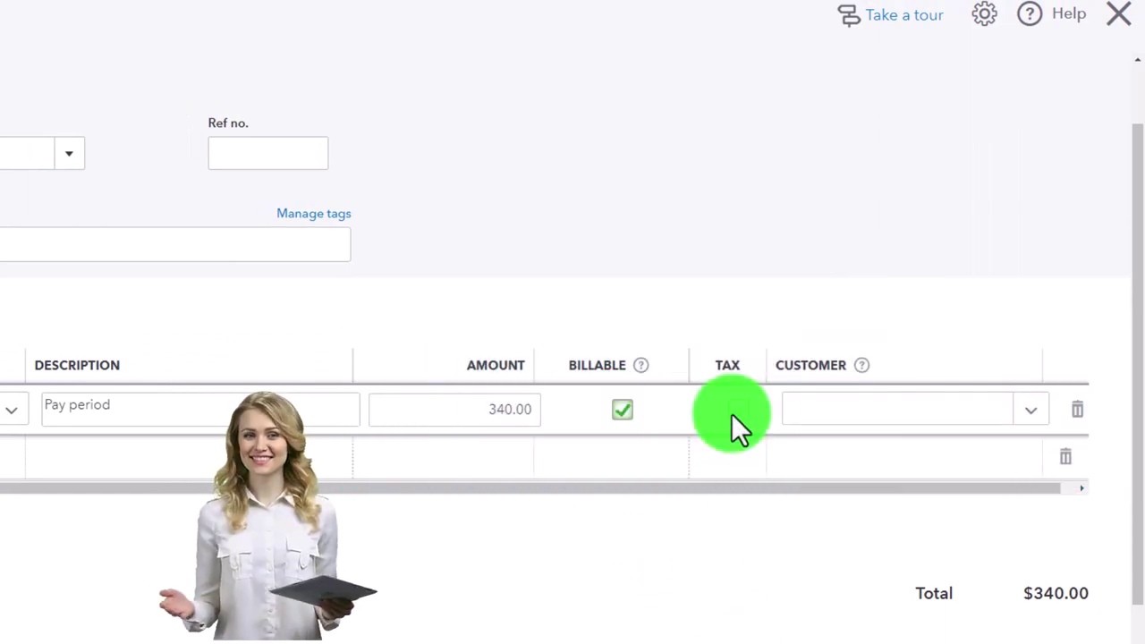
View the customer choices for the billable Utilities line and clear its billable option.
click(1011, 413)
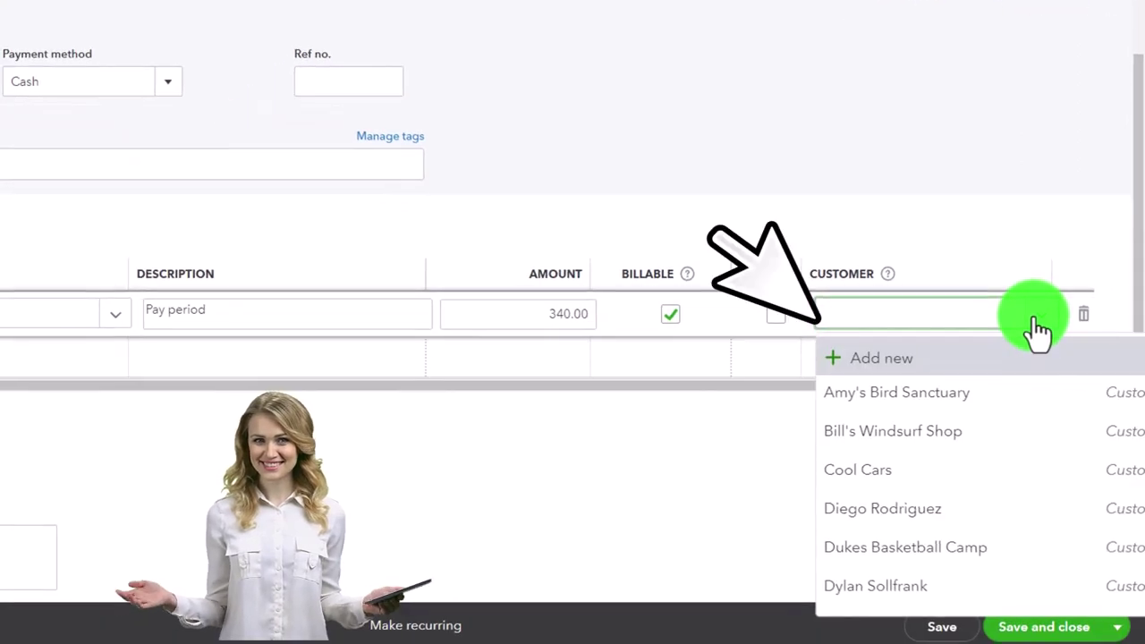
click(1035, 328)
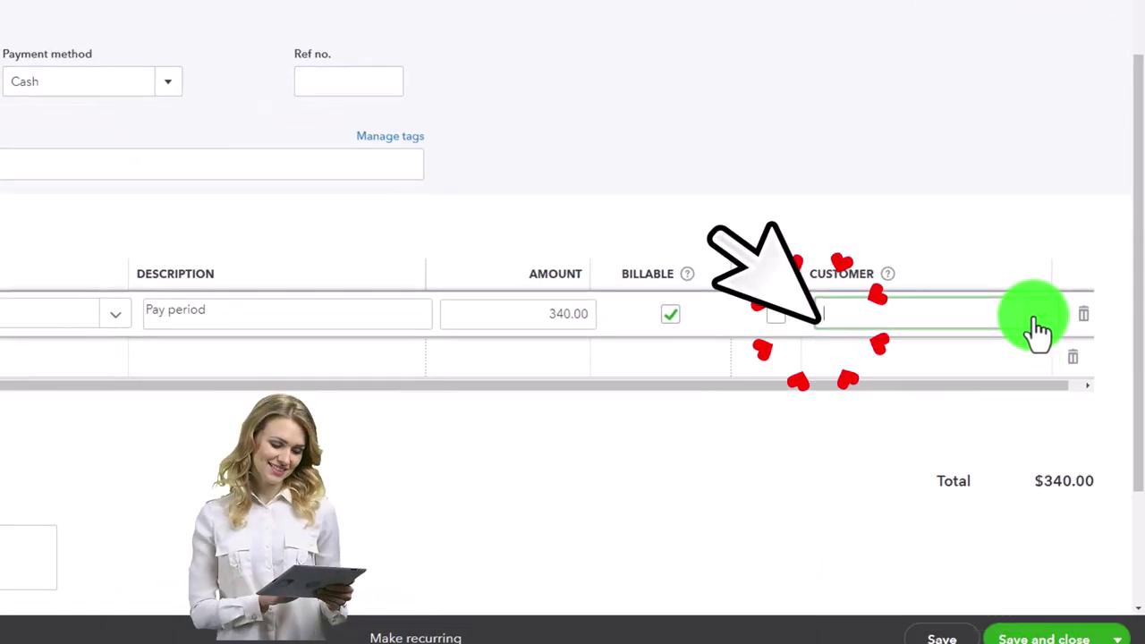
click(674, 313)
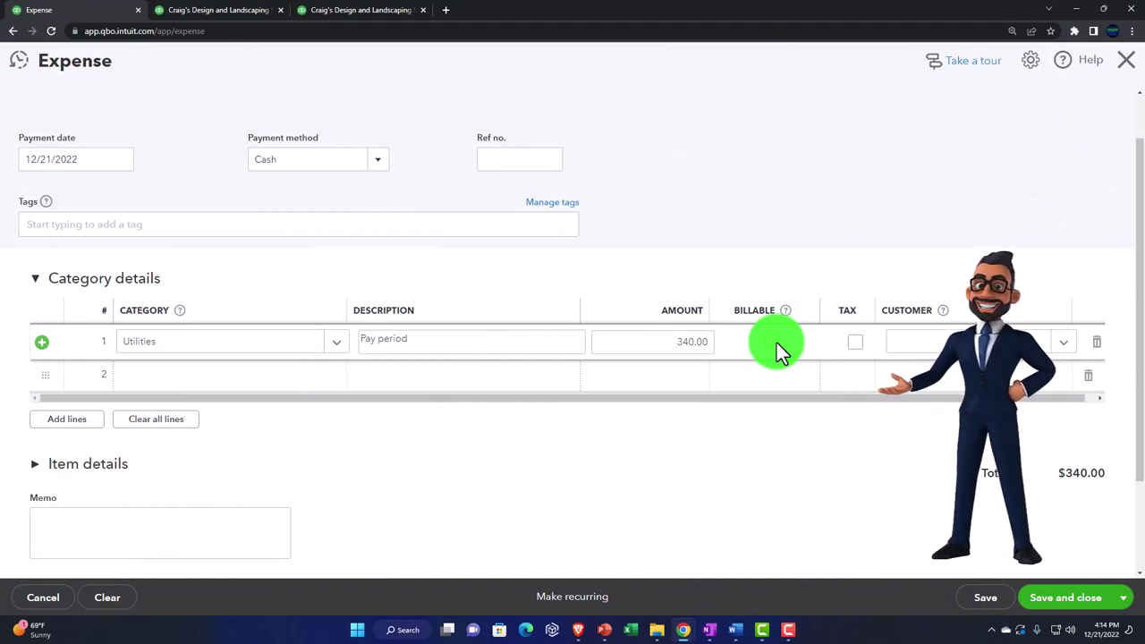
click(774, 342)
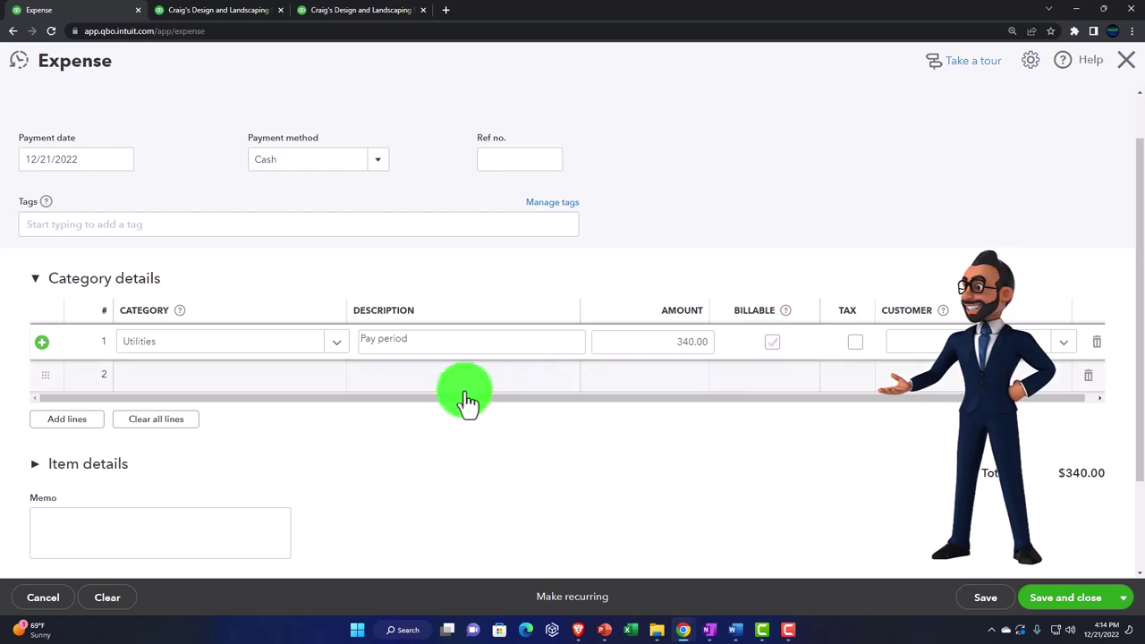
Fill in the second category line with the Telephone sub-account of Utilities and an amount of 420.
click(170, 380)
text(te)
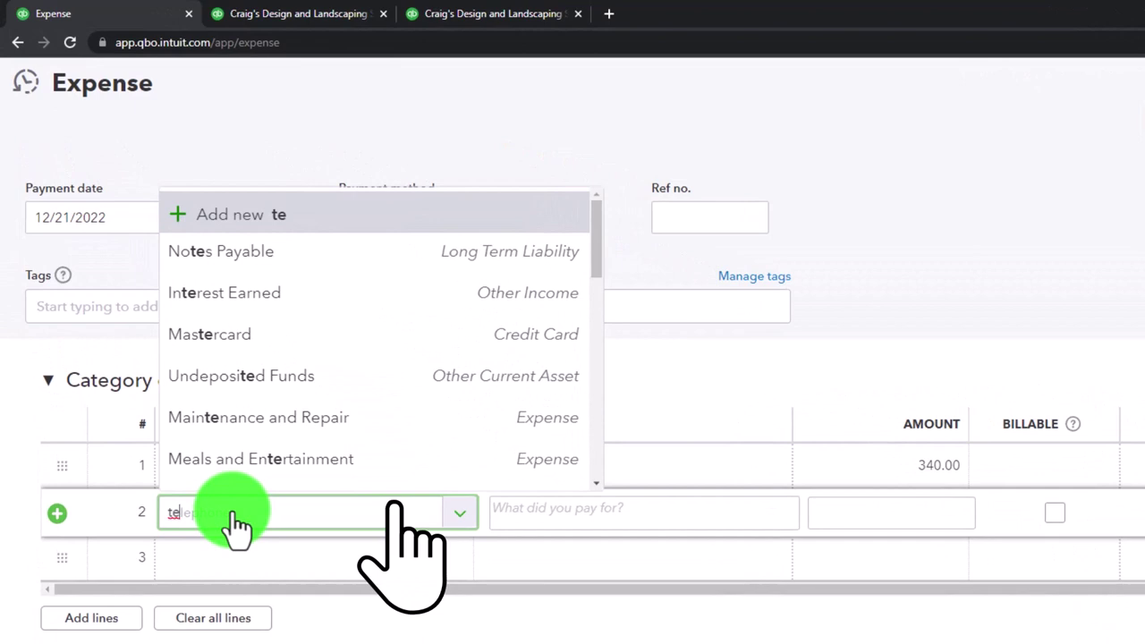
text(le)
key(Down)
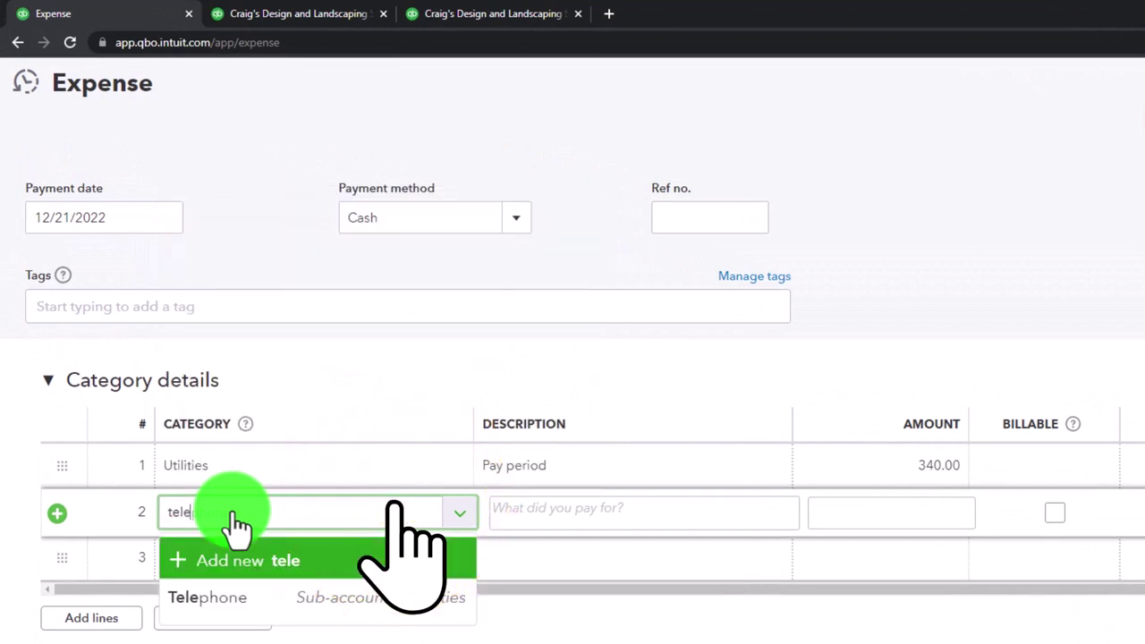
key(Down)
key(Tab)
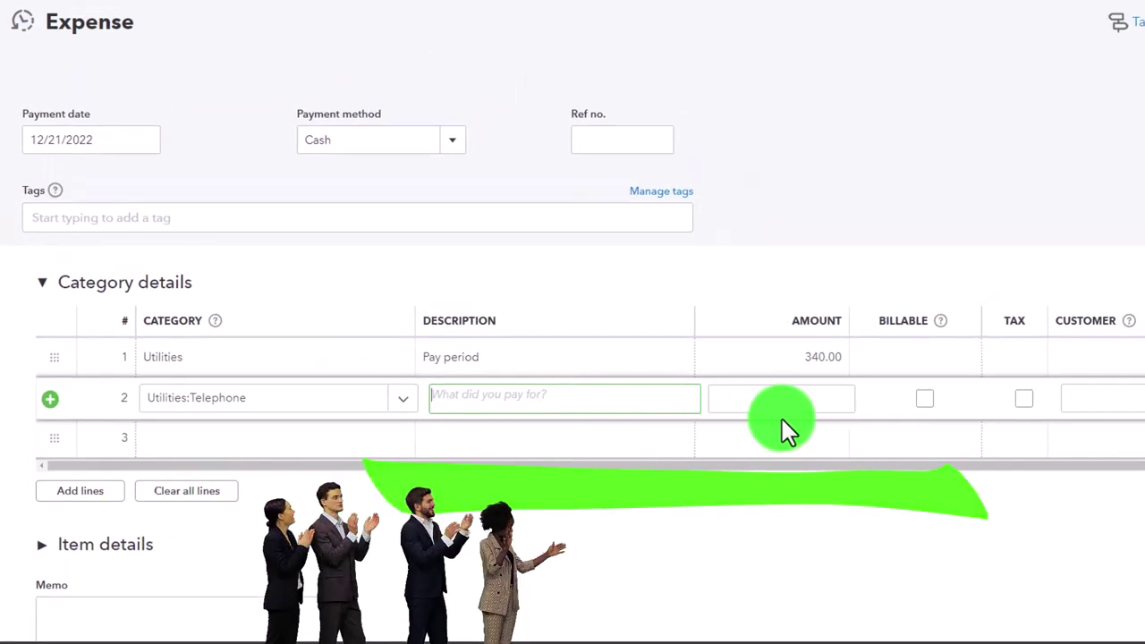
click(801, 401)
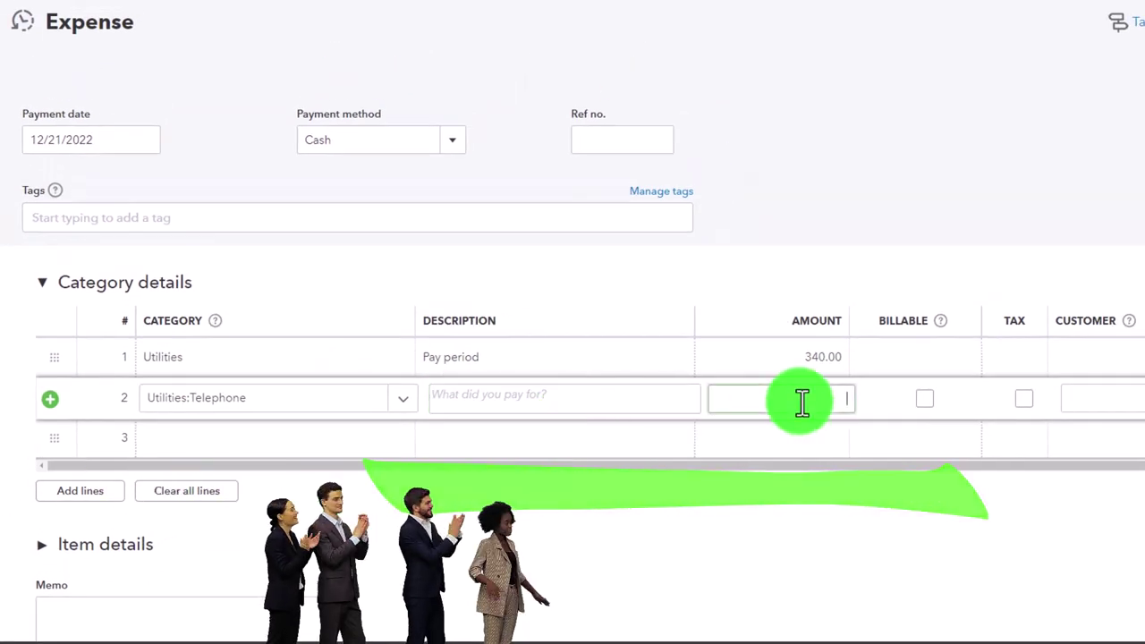
text(420)
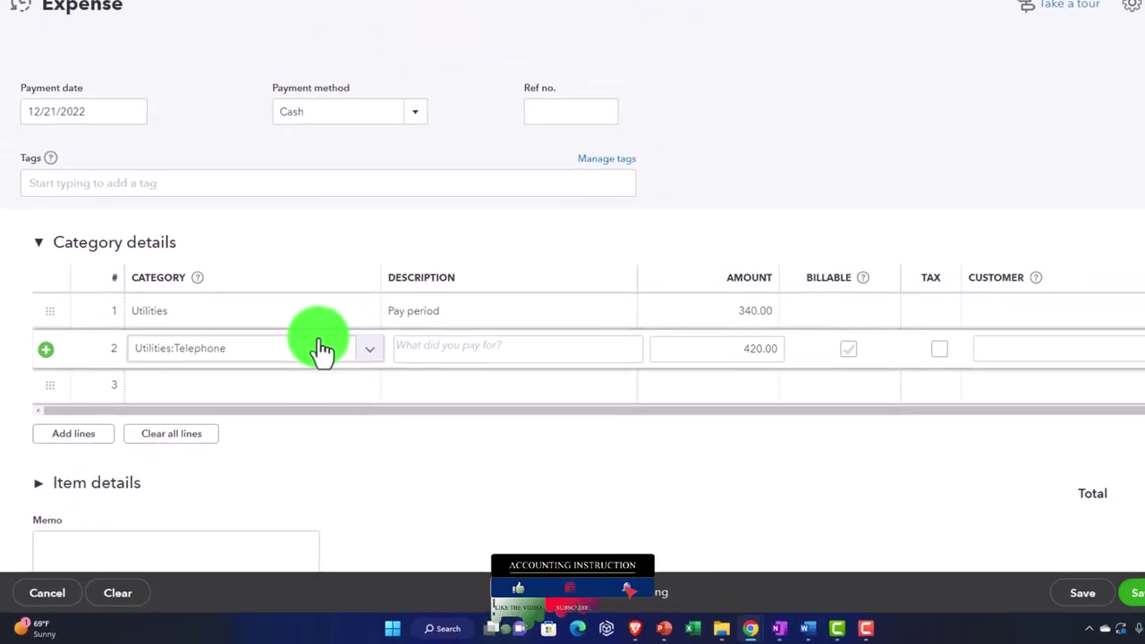
Expand the Item details section and start a new Inventory product from its first line.
click(101, 438)
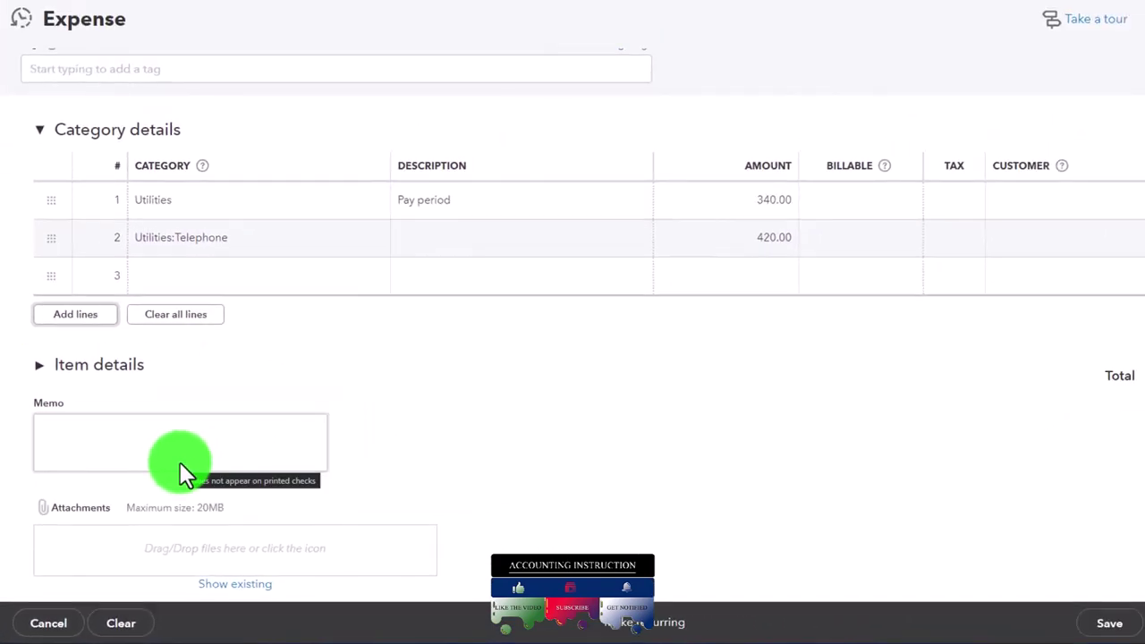
click(41, 364)
scroll(40, 376, down, 3)
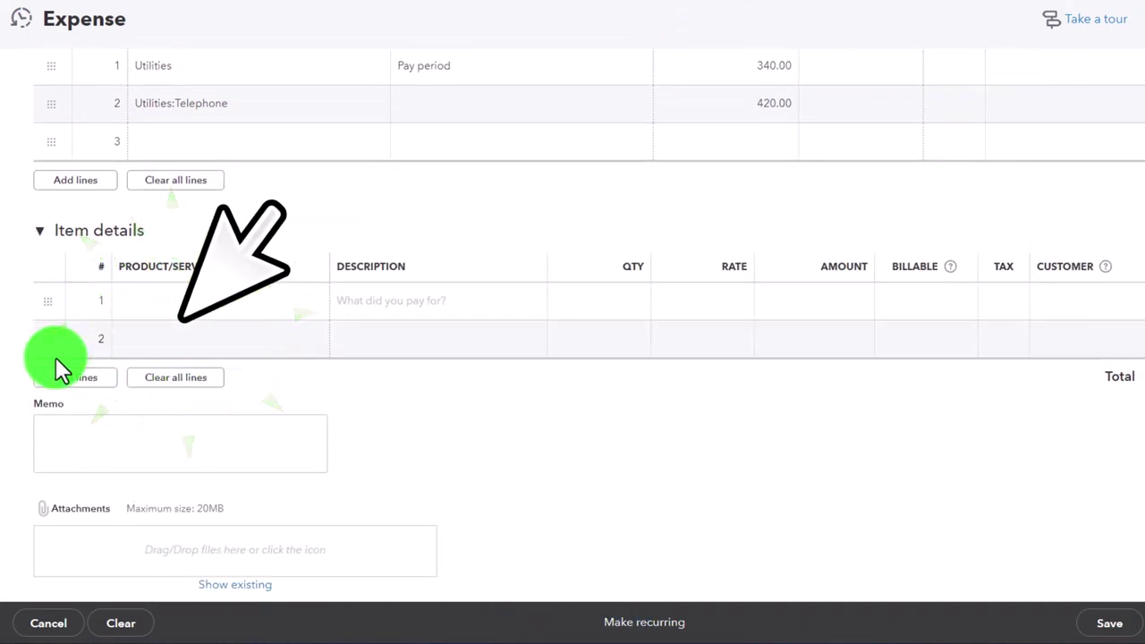
click(148, 311)
click(228, 347)
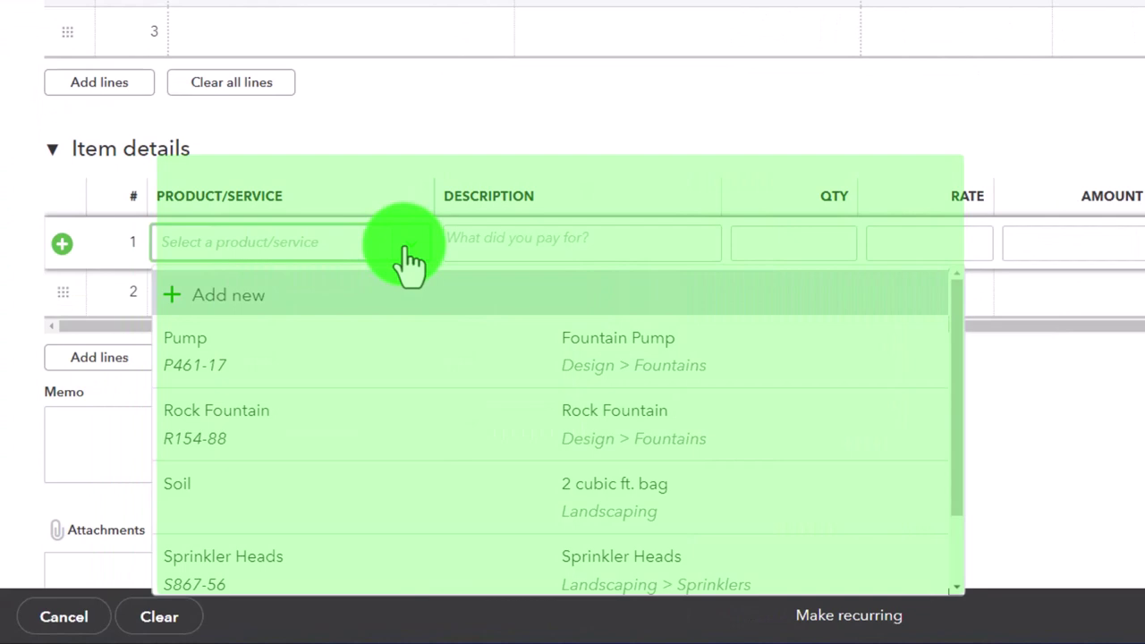
click(243, 304)
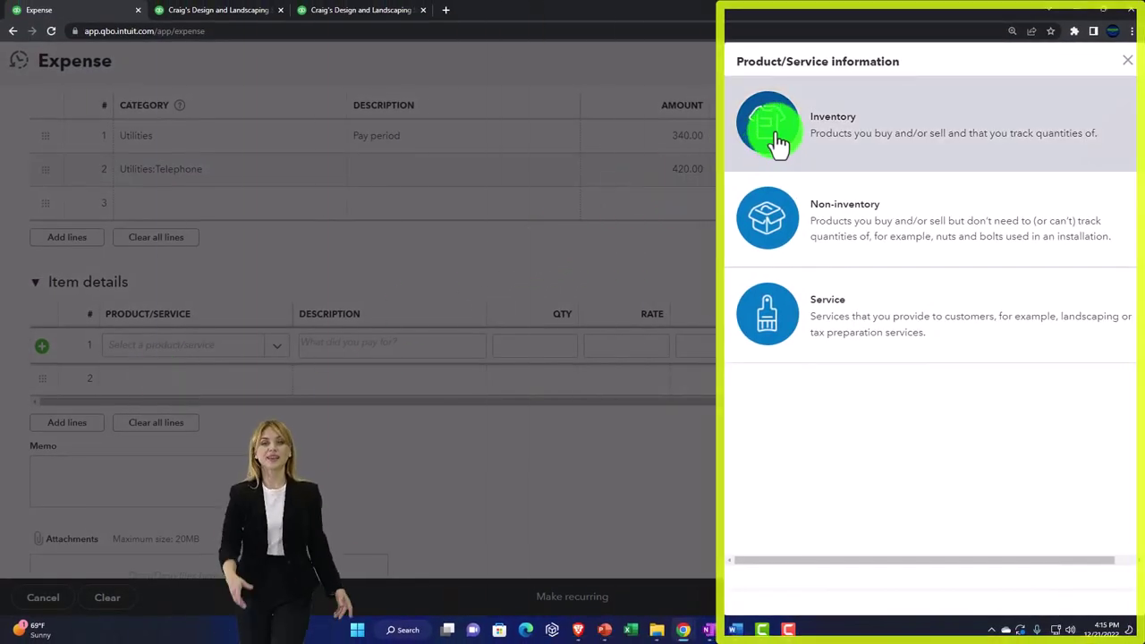
click(771, 139)
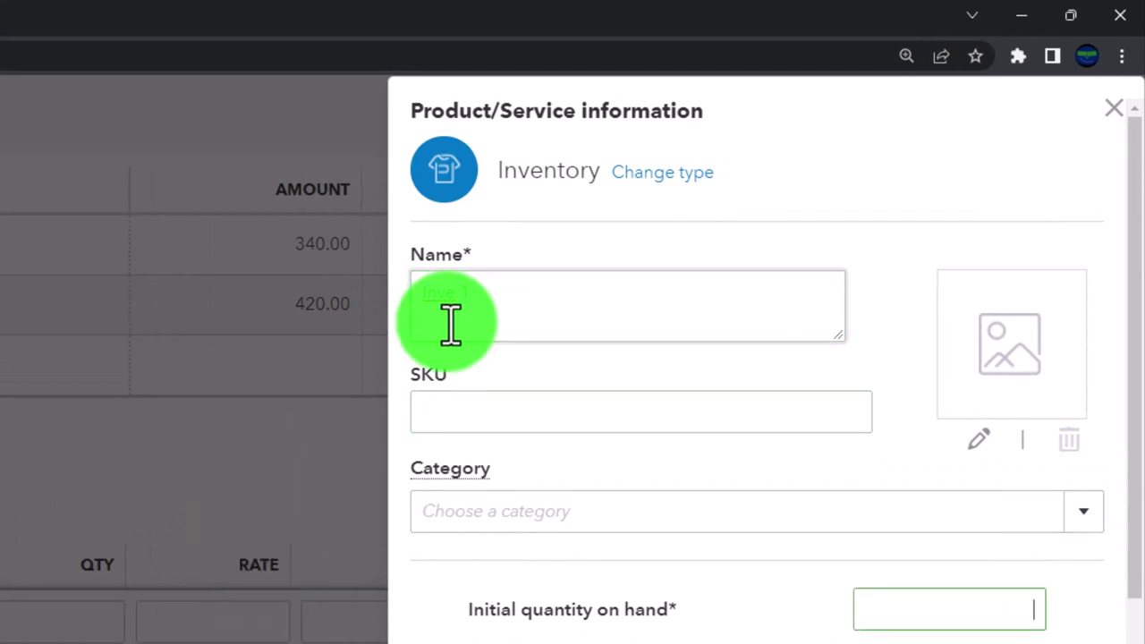
Name the inventory item Inve 1 with initial quantity 0, as-of date 12/01/2022 and reorder point 0.
click(1007, 473)
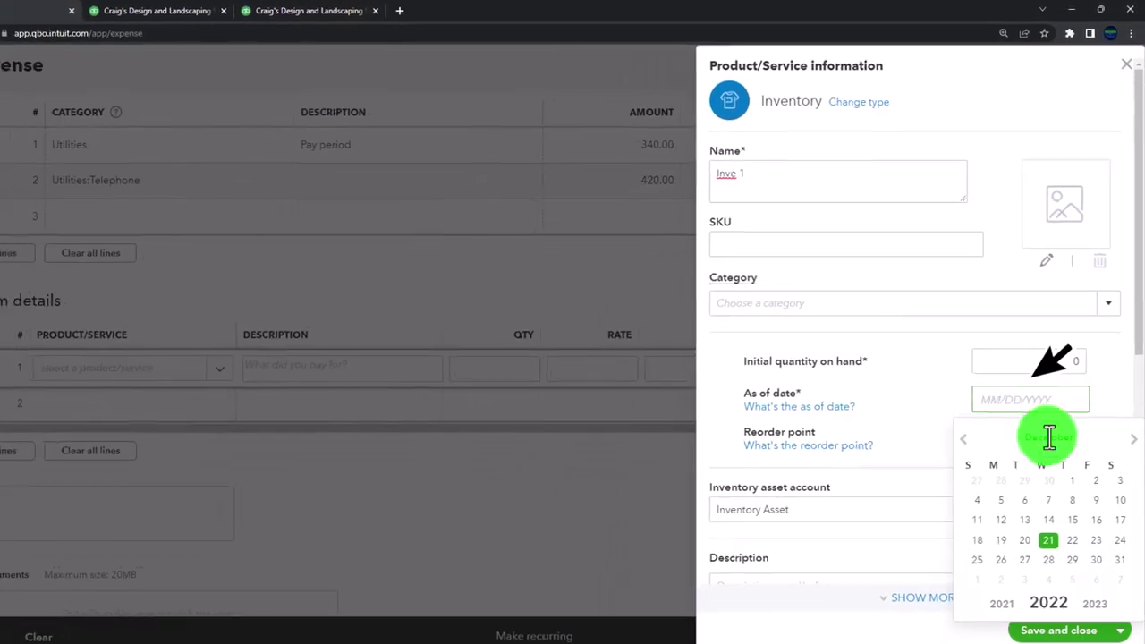
click(1059, 570)
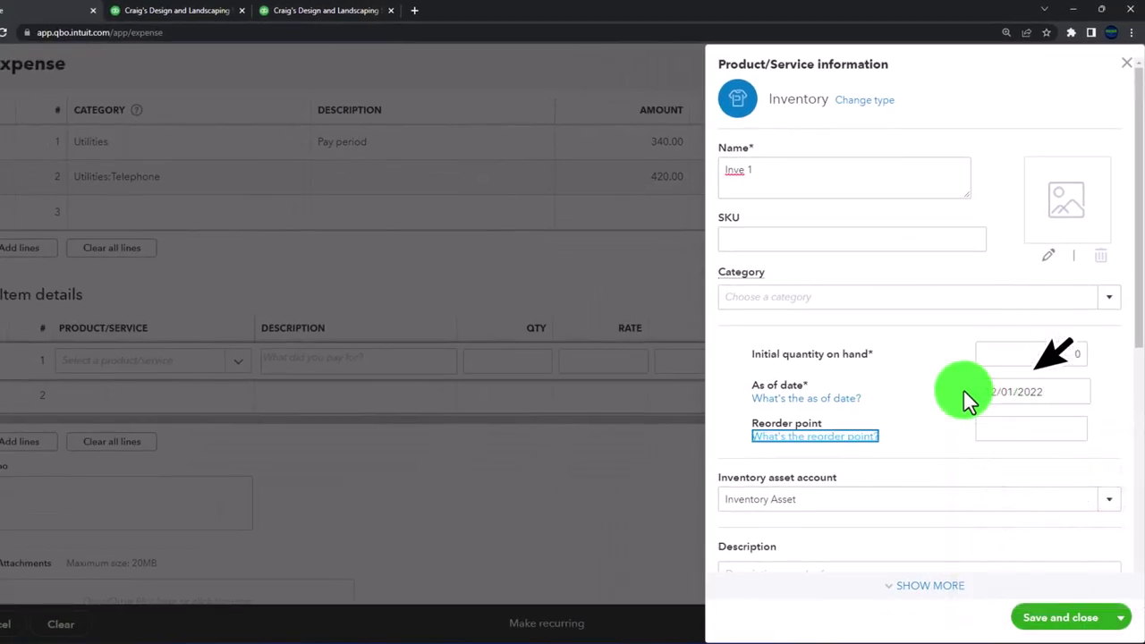
key(Tab)
text(0)
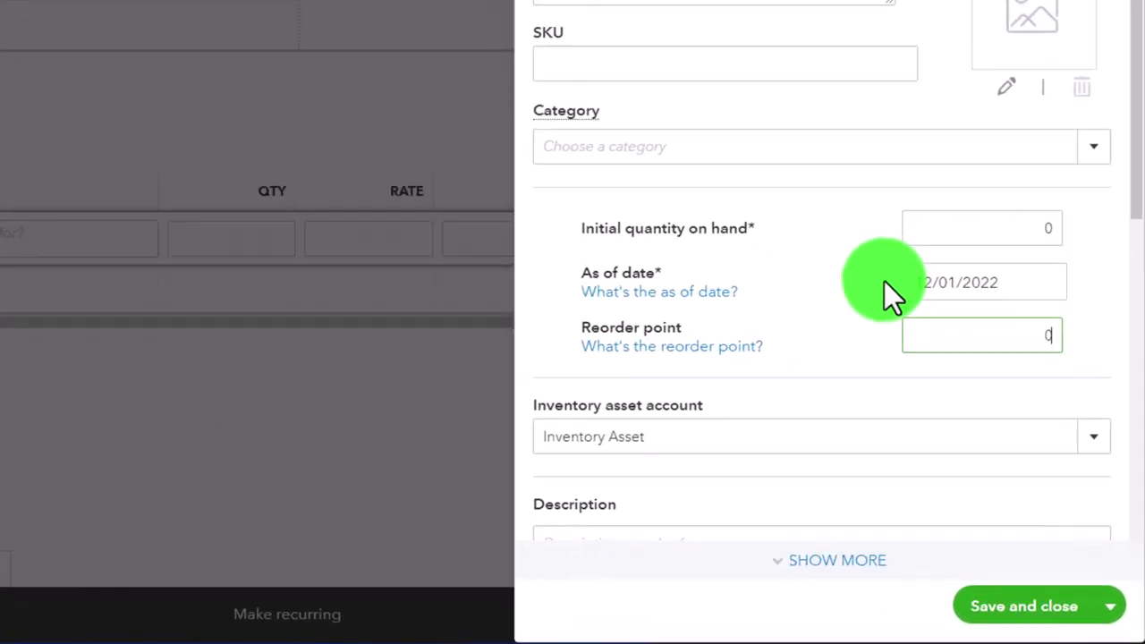
key(Tab)
scroll(843, 230, down, 3)
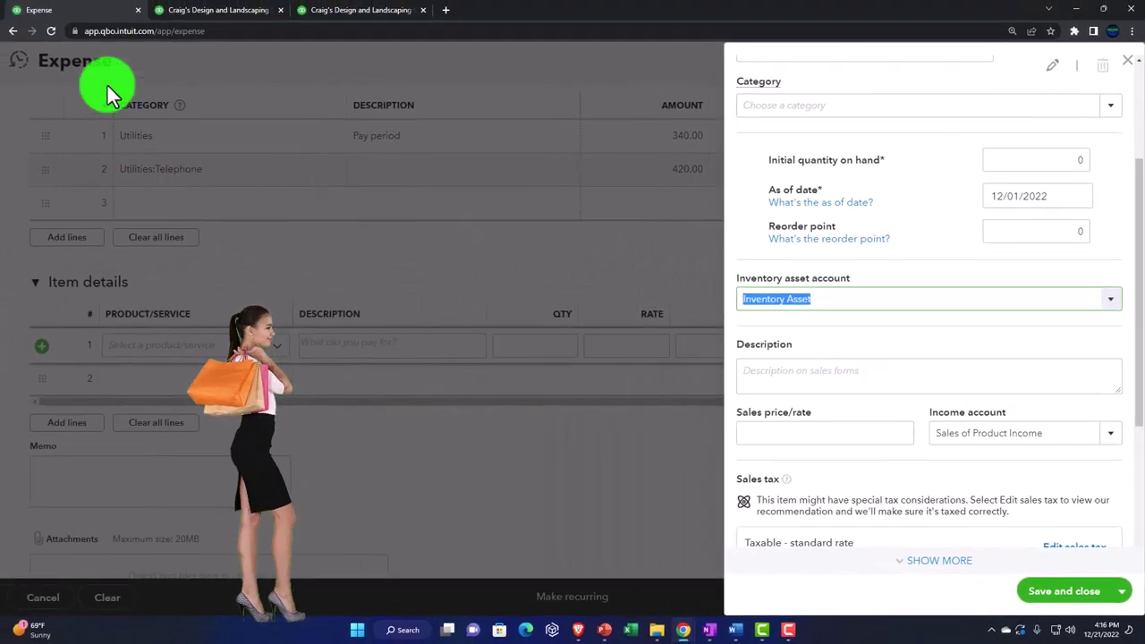
Give the item the sales description Inve 1 and a sales price of 400, keeping Sales of Product Income.
key(Tab)
text(Inve 1)
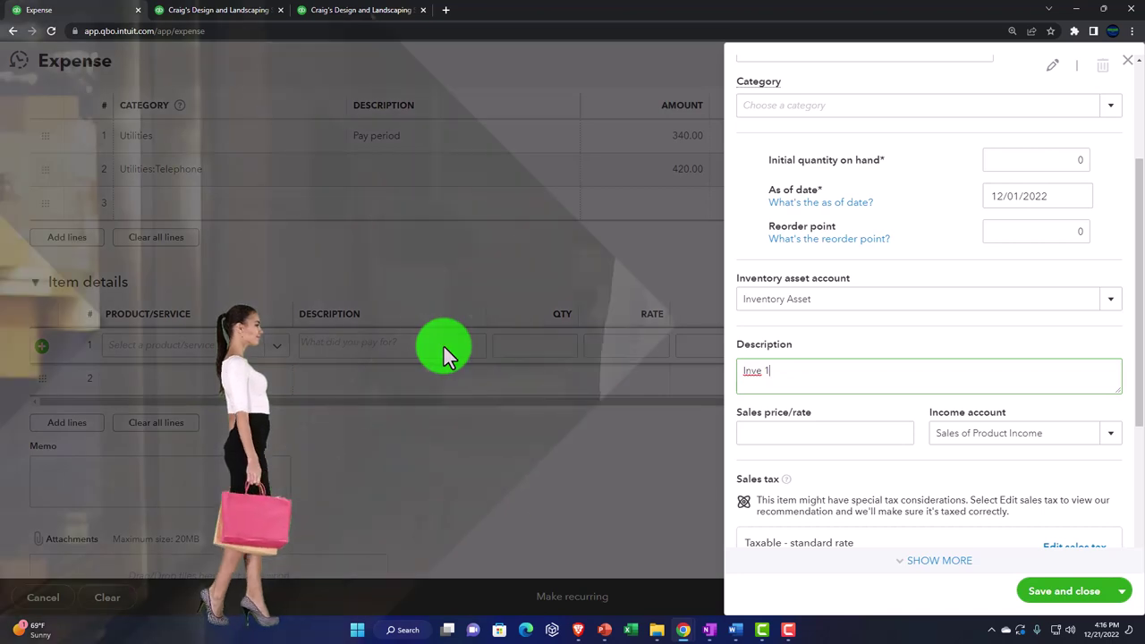
key(Tab)
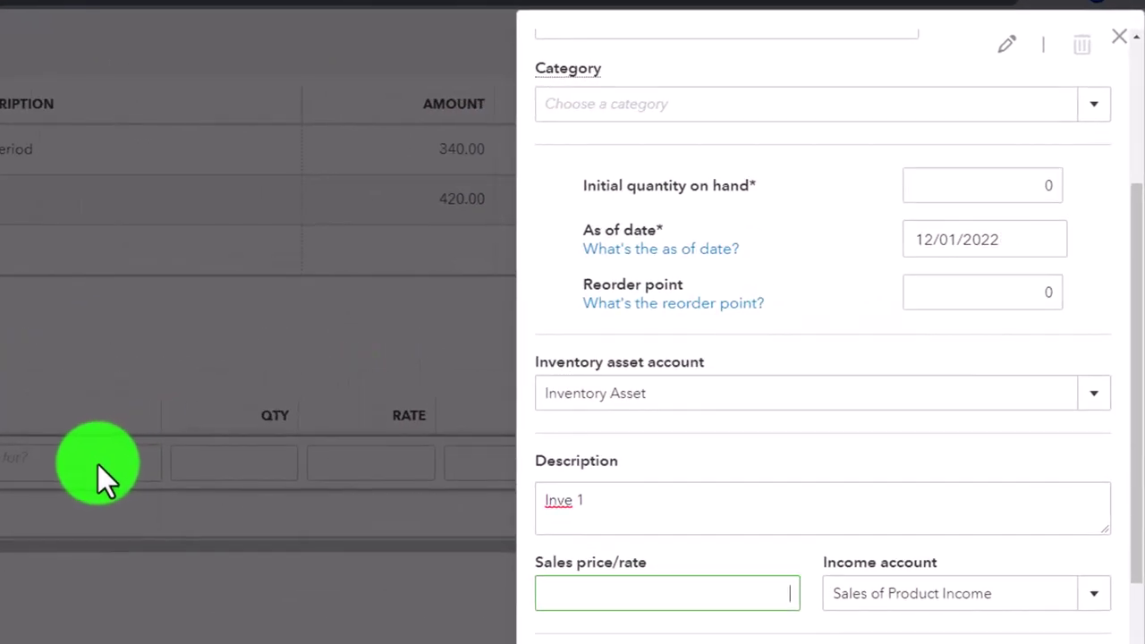
text(00)
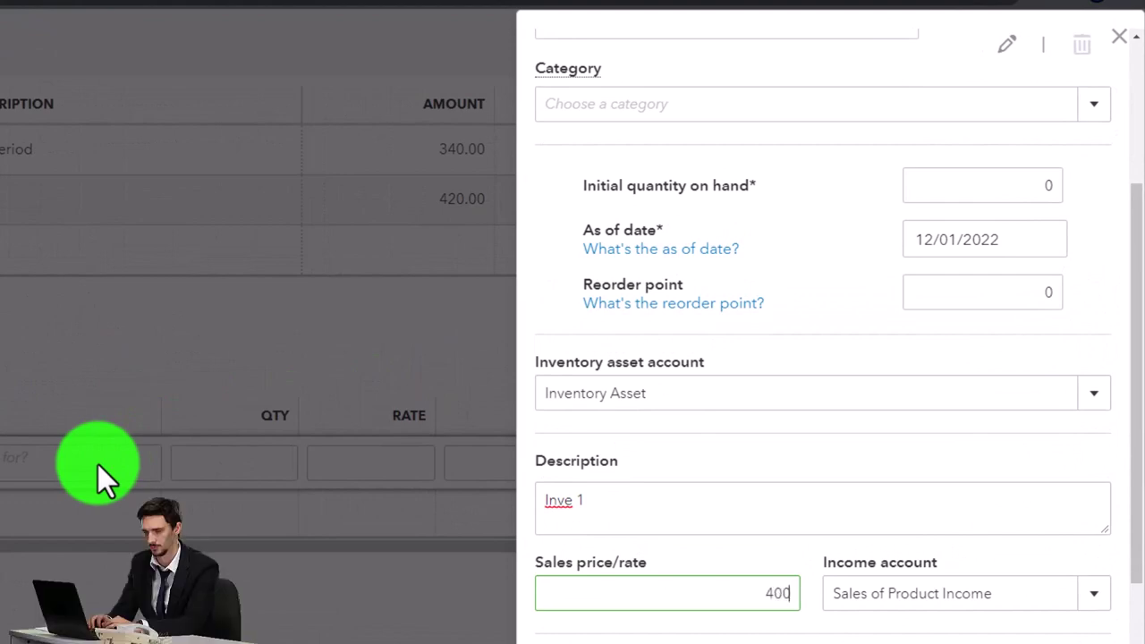
key(Tab)
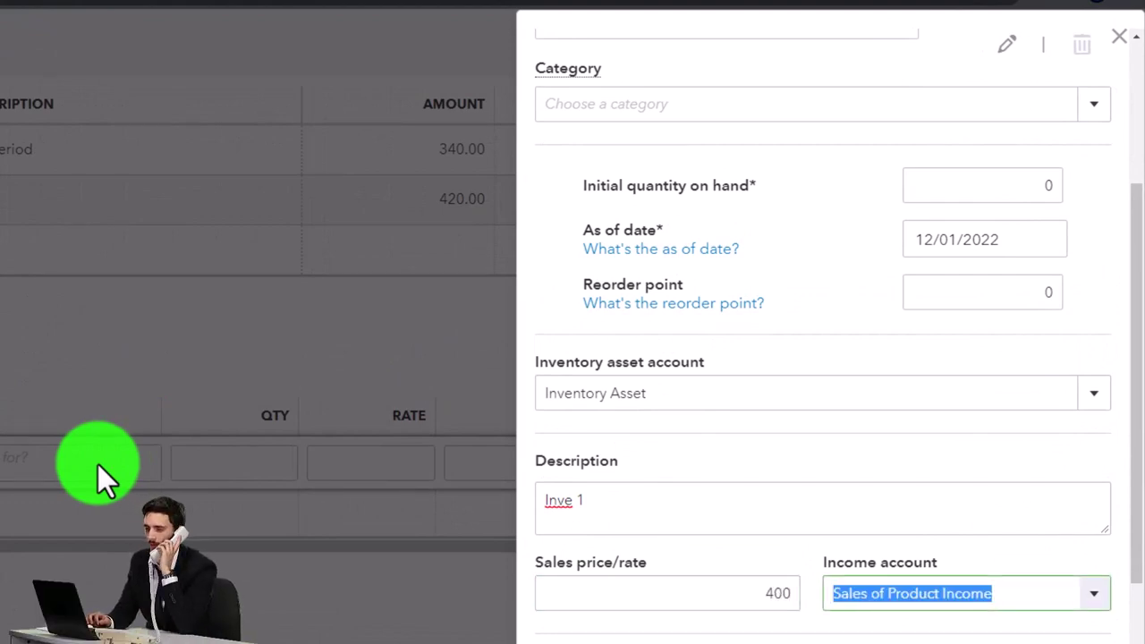
key(Tab)
Set the item's purchase cost to 150 with Cost of Goods Sold as expense account, and save the item.
key(Tab)
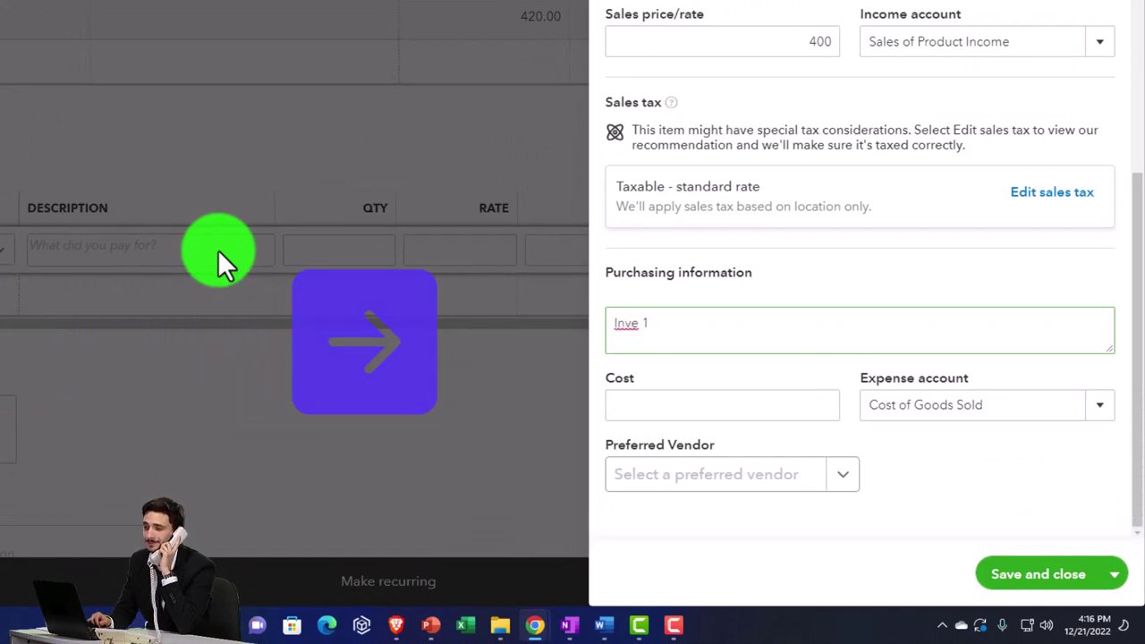
key(Tab)
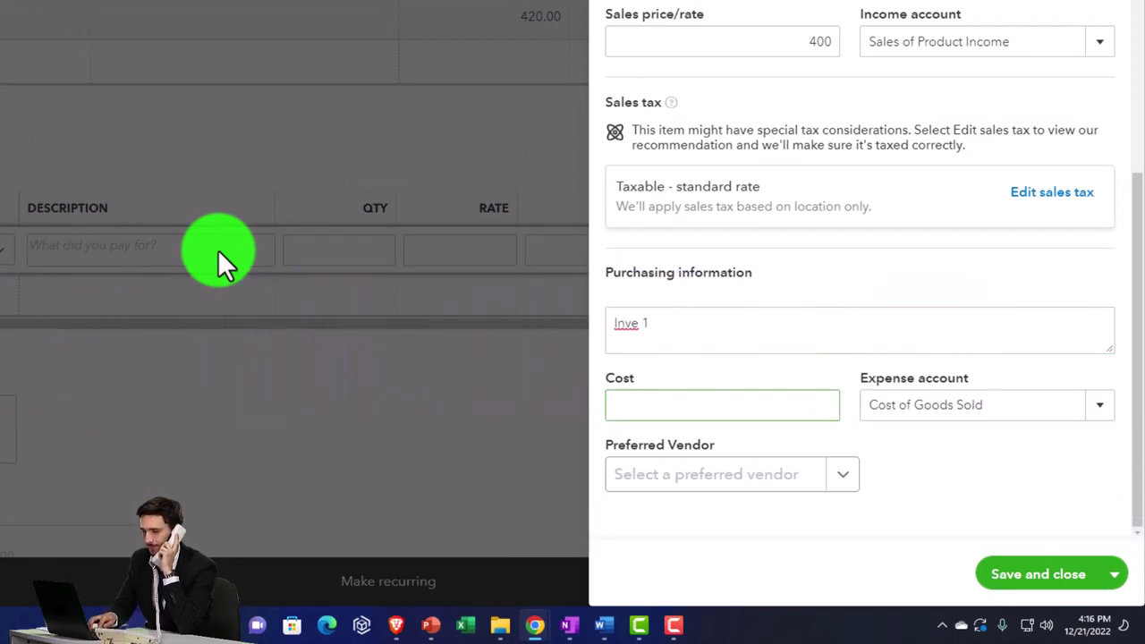
text(150)
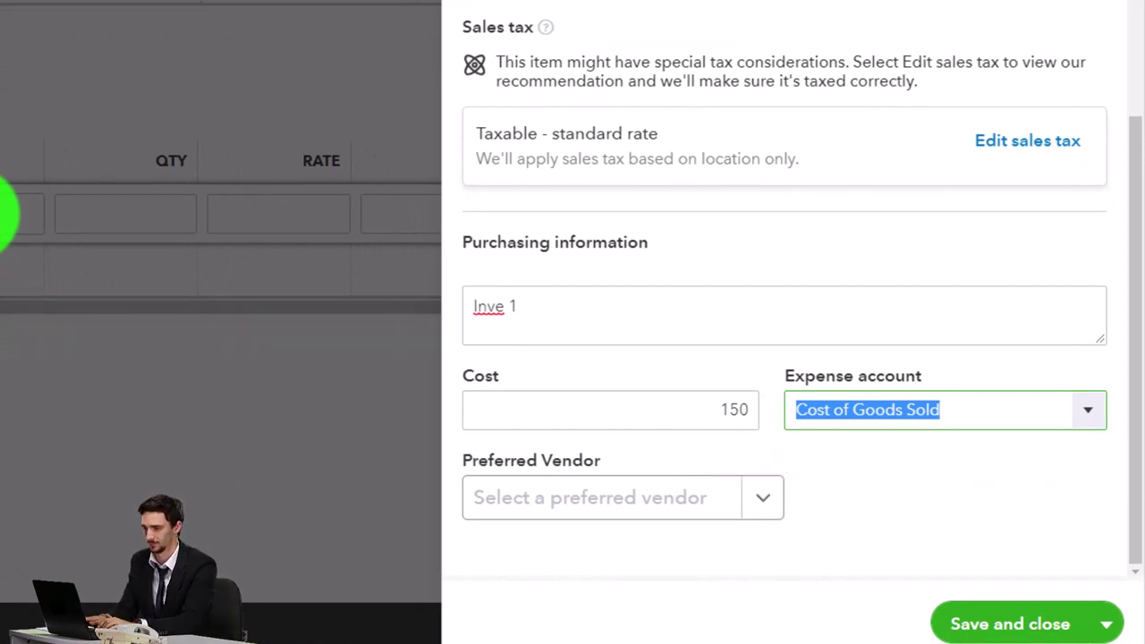
key(Tab)
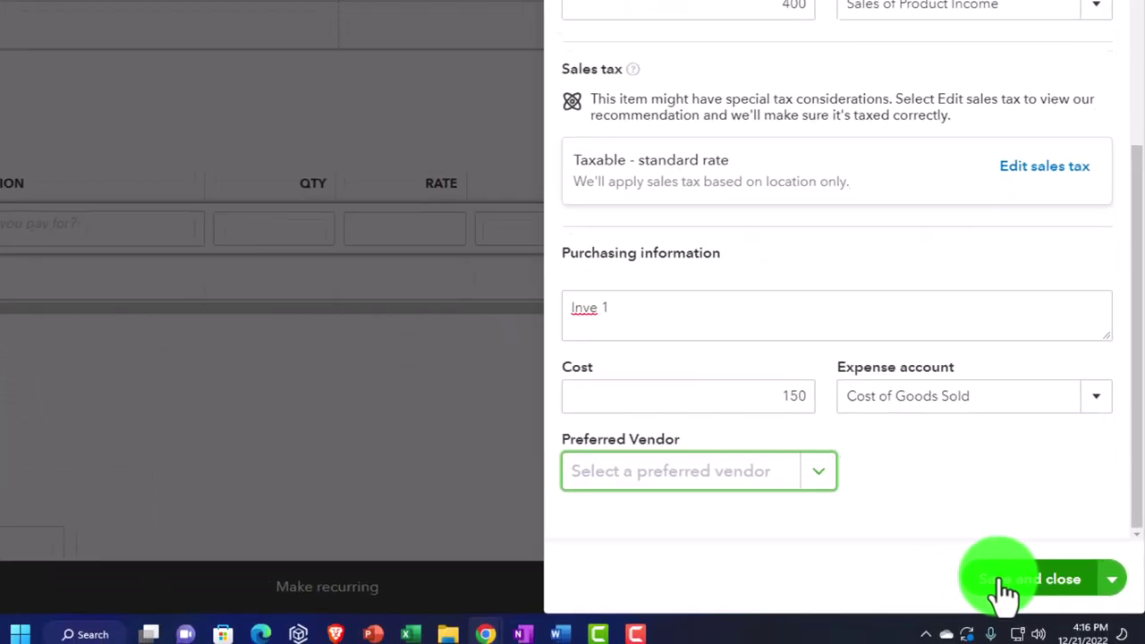
click(1005, 590)
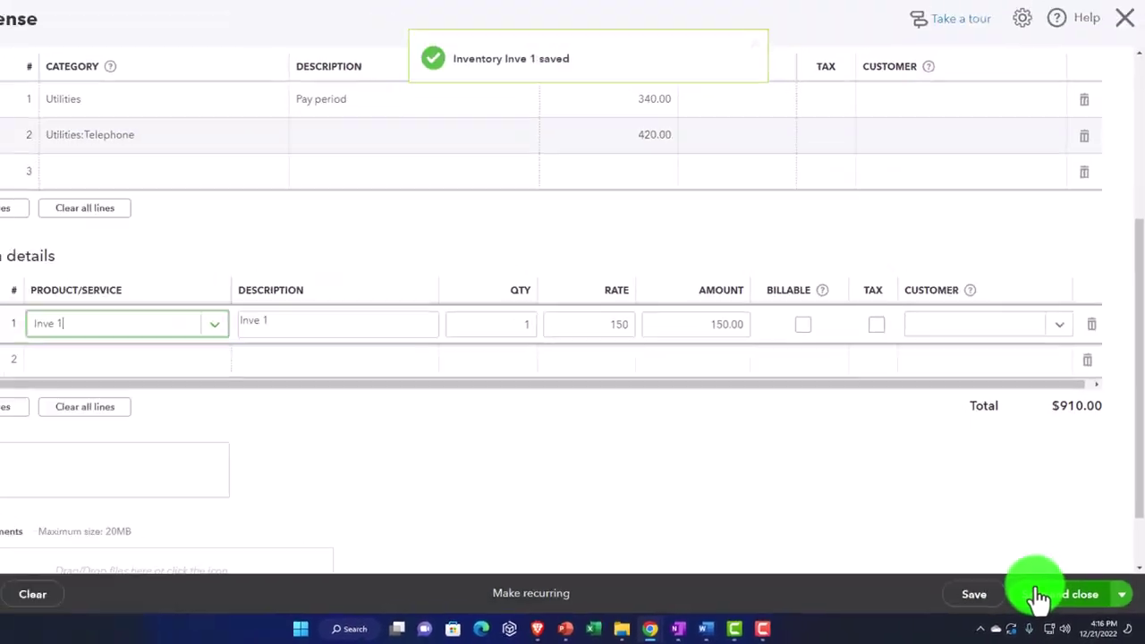
Set the quantity of the Inve 1 item line to 3.
key(Tab)
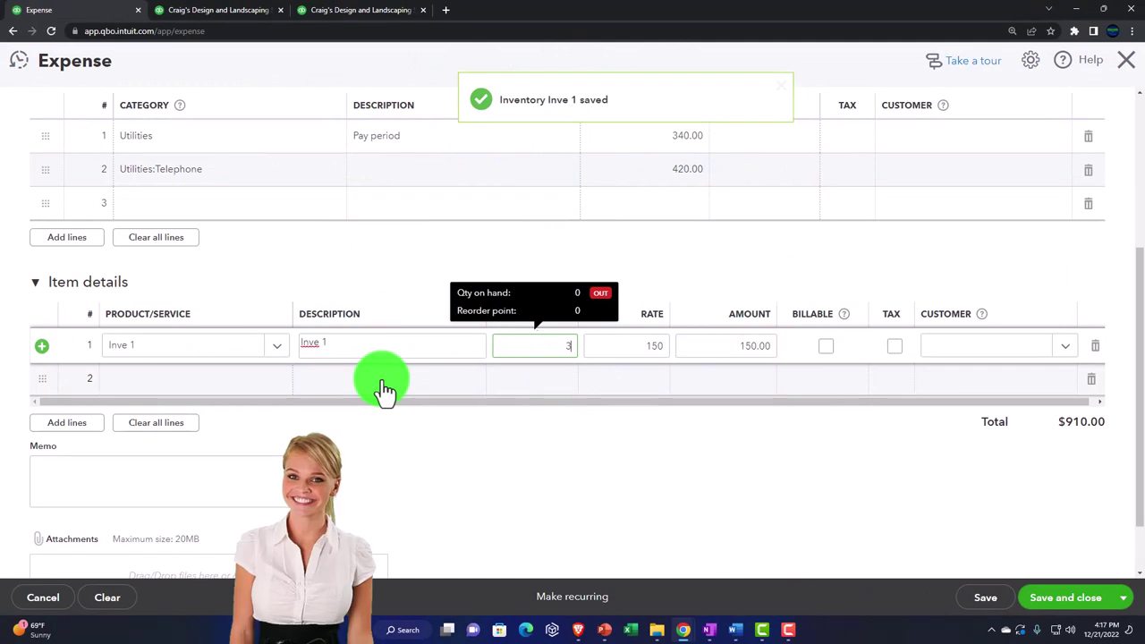
text(3)
key(Tab)
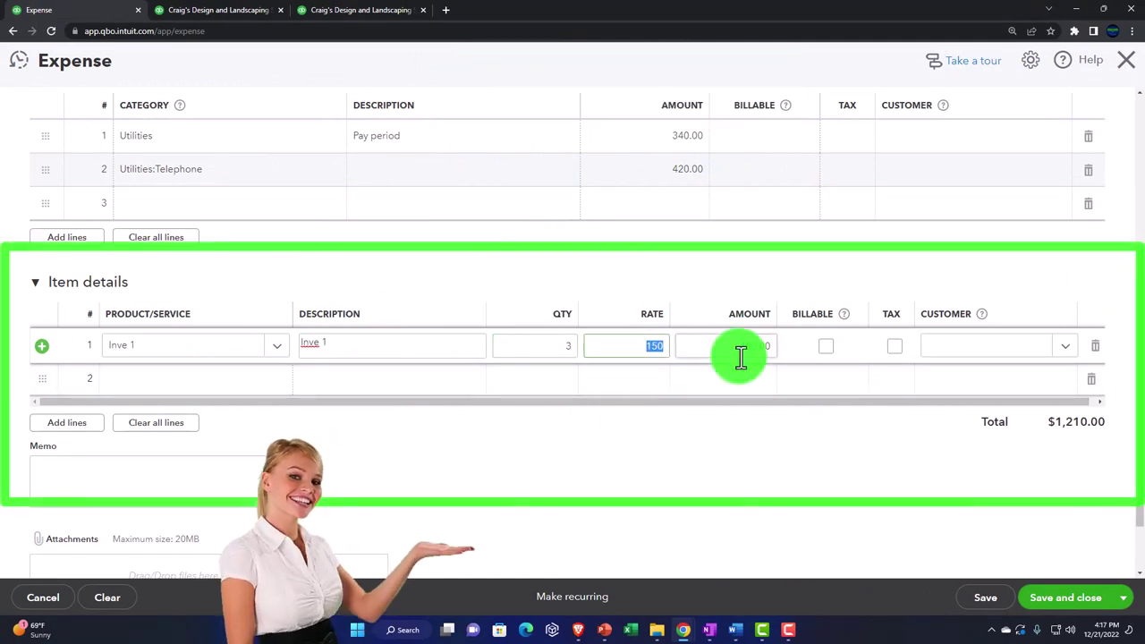
Search the account choices of the third category line for inv and clear the entry.
scroll(740, 357, down, 2)
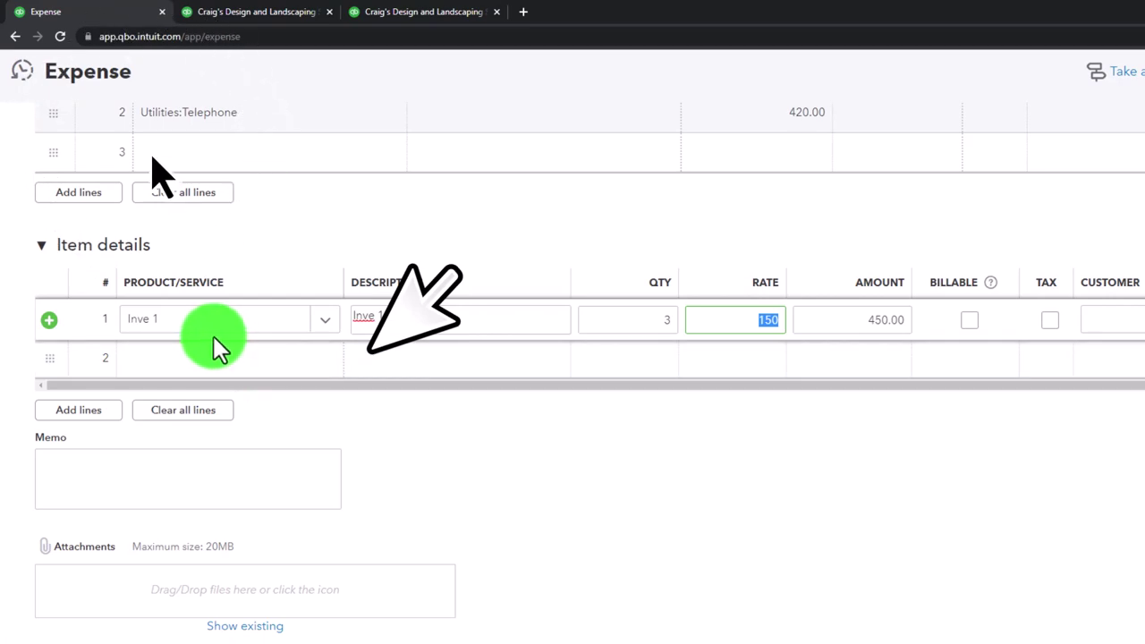
scroll(213, 336, up, 2)
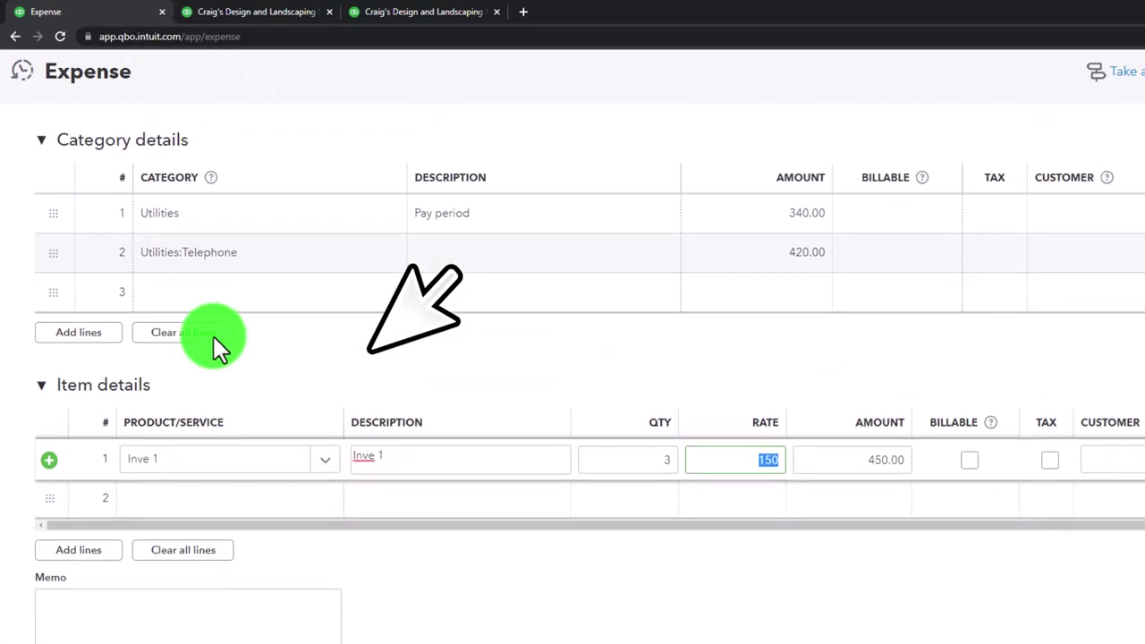
click(201, 306)
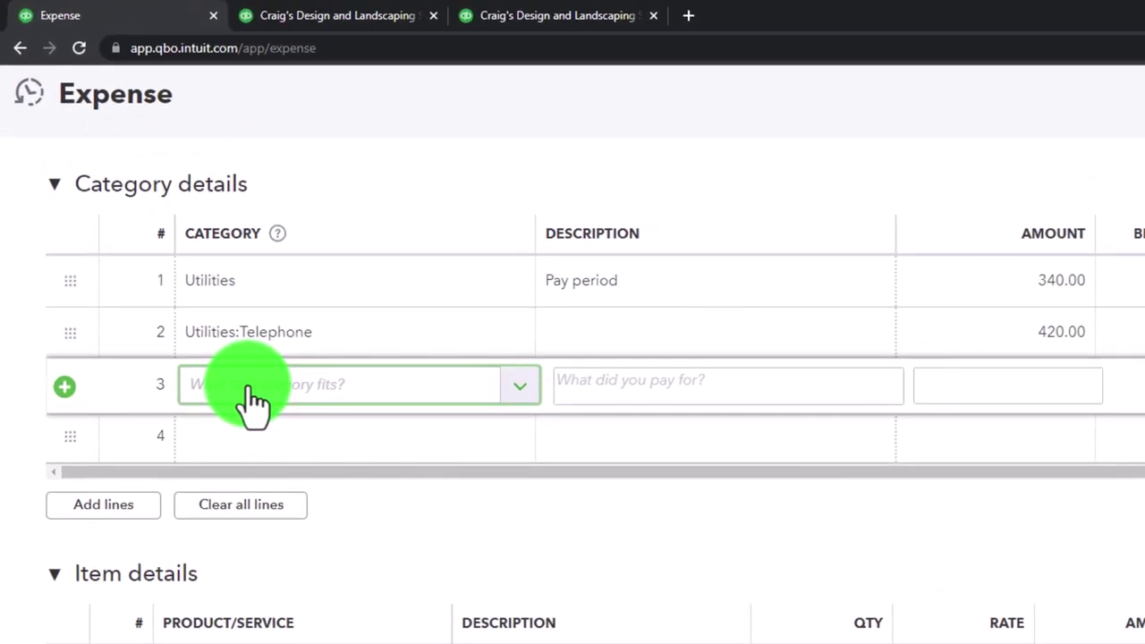
text(inv)
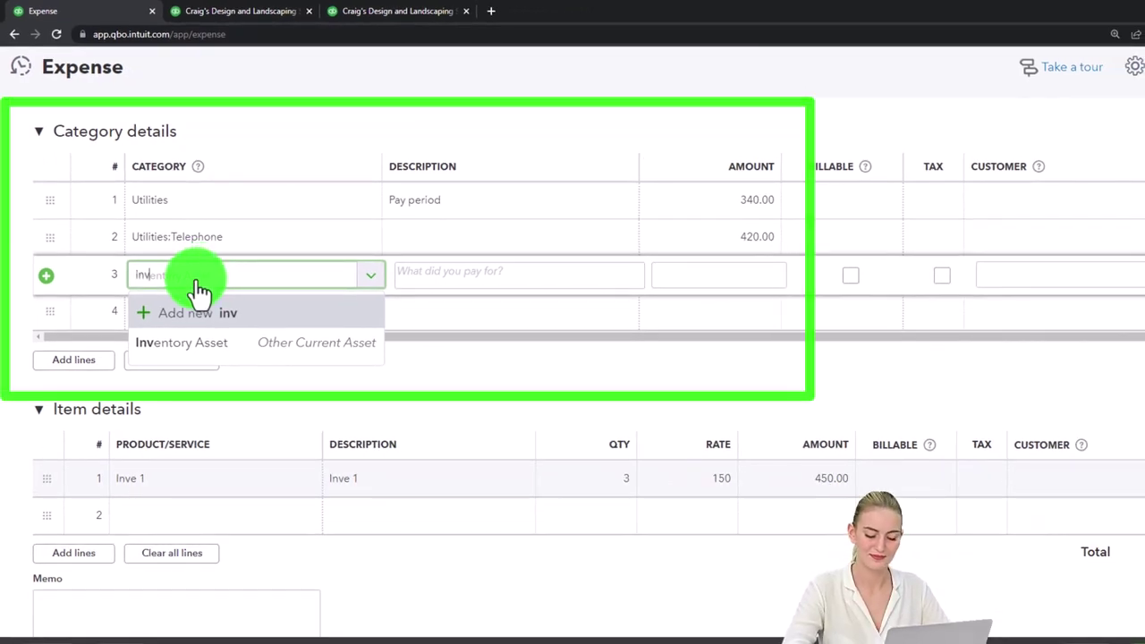
key(BackSpace)
key(BackSpace)
key(BackSpace)
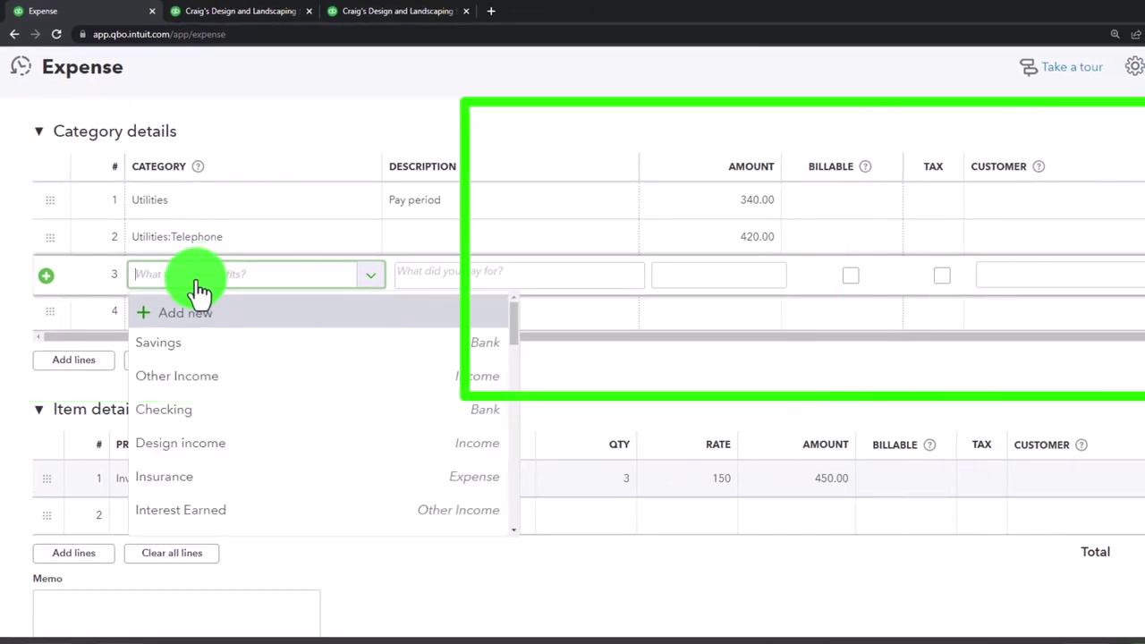
click(661, 374)
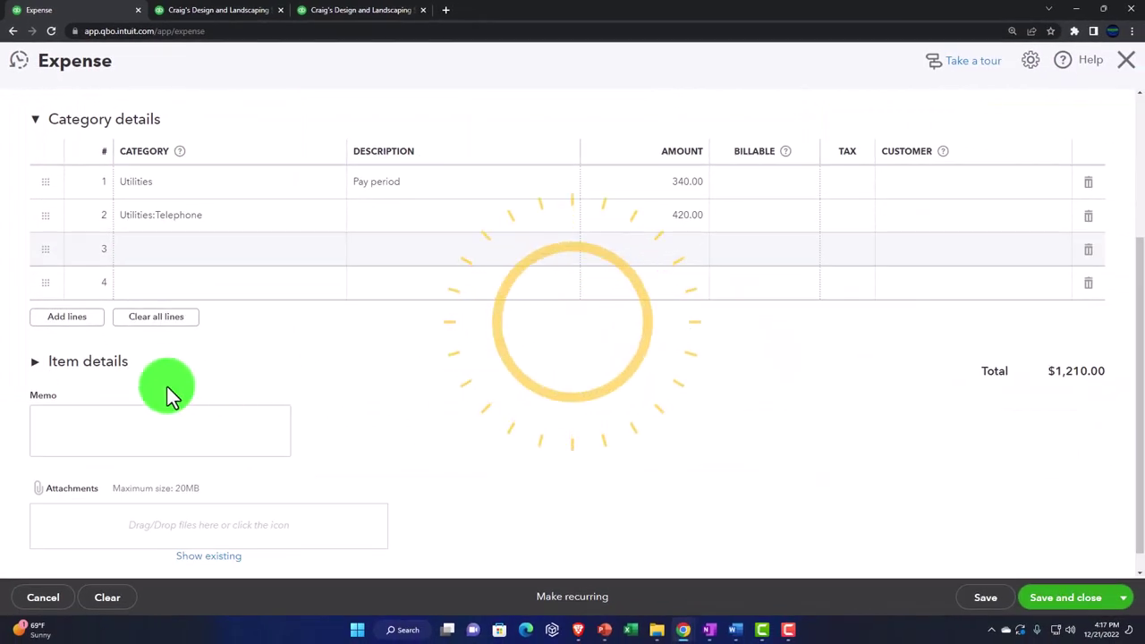
Reopen the Item details section and enter "Memo.... oo" as the expense memo.
click(35, 366)
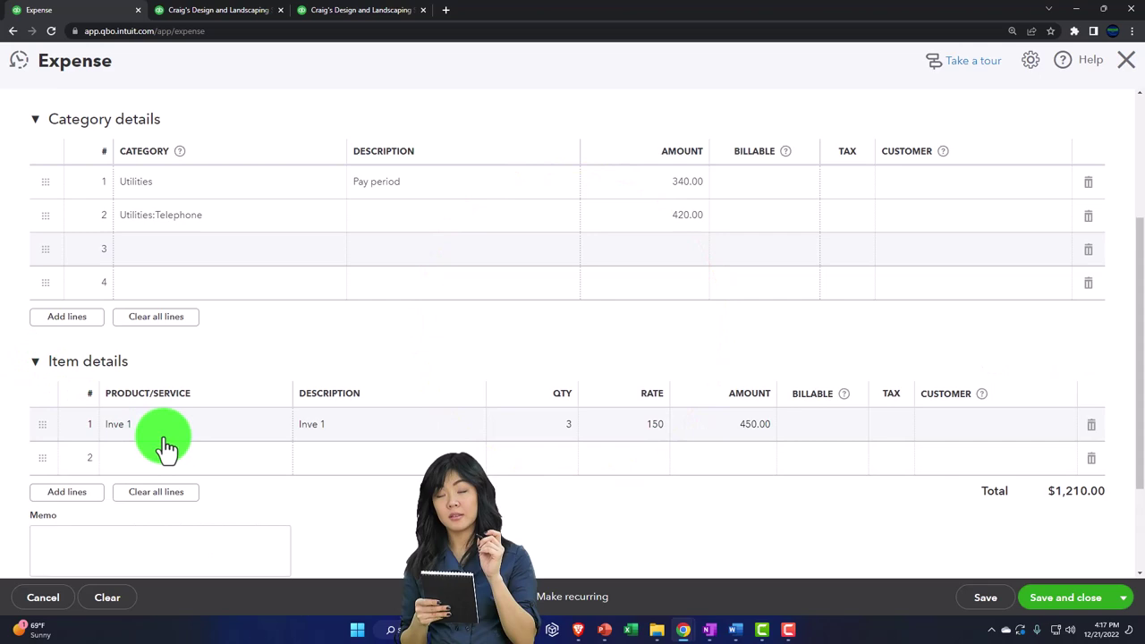
click(263, 435)
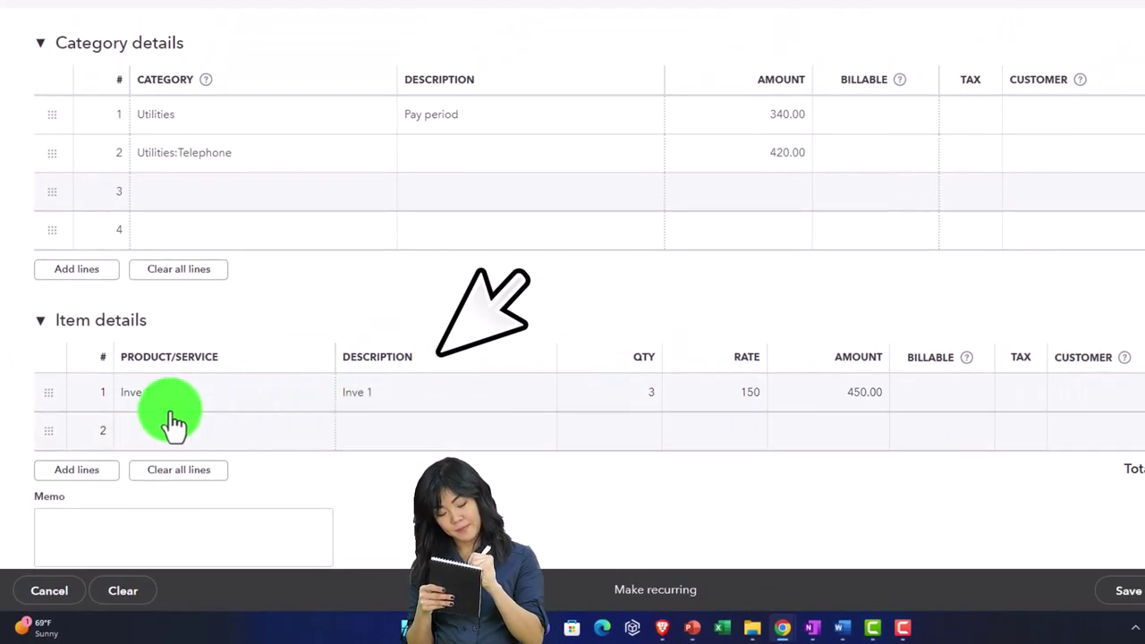
scroll(157, 417, down, 2)
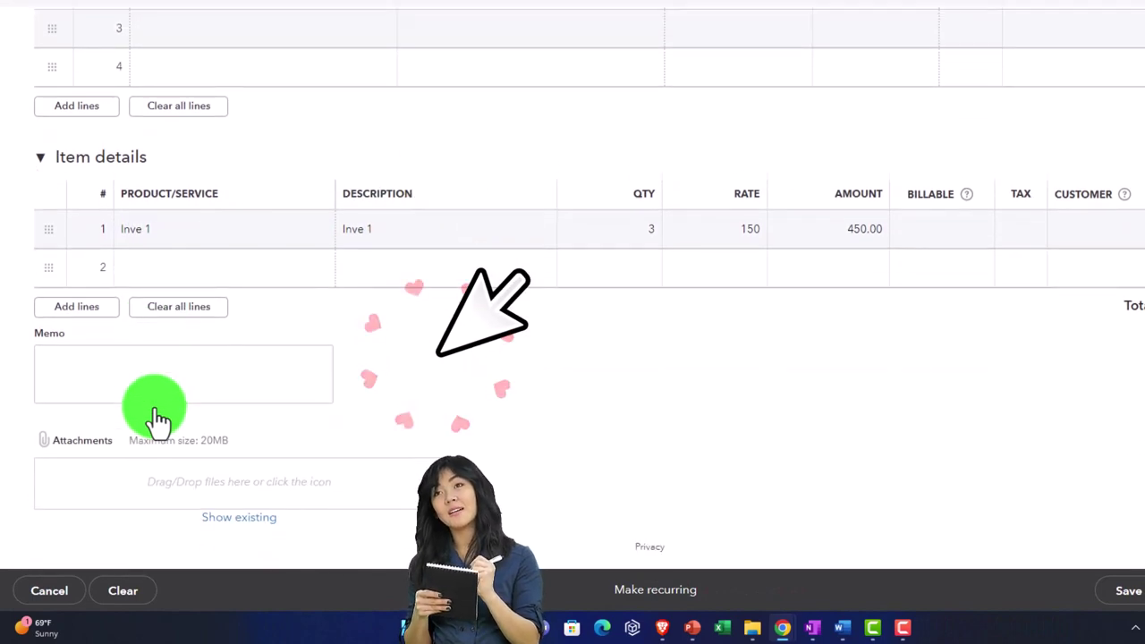
click(113, 382)
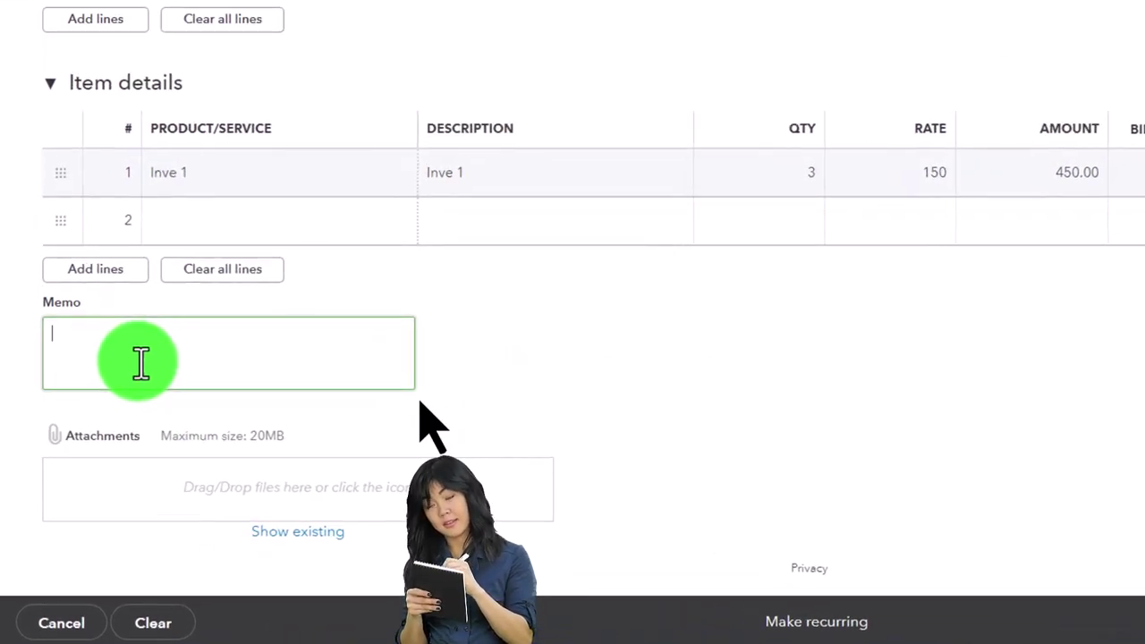
text(Memo...)
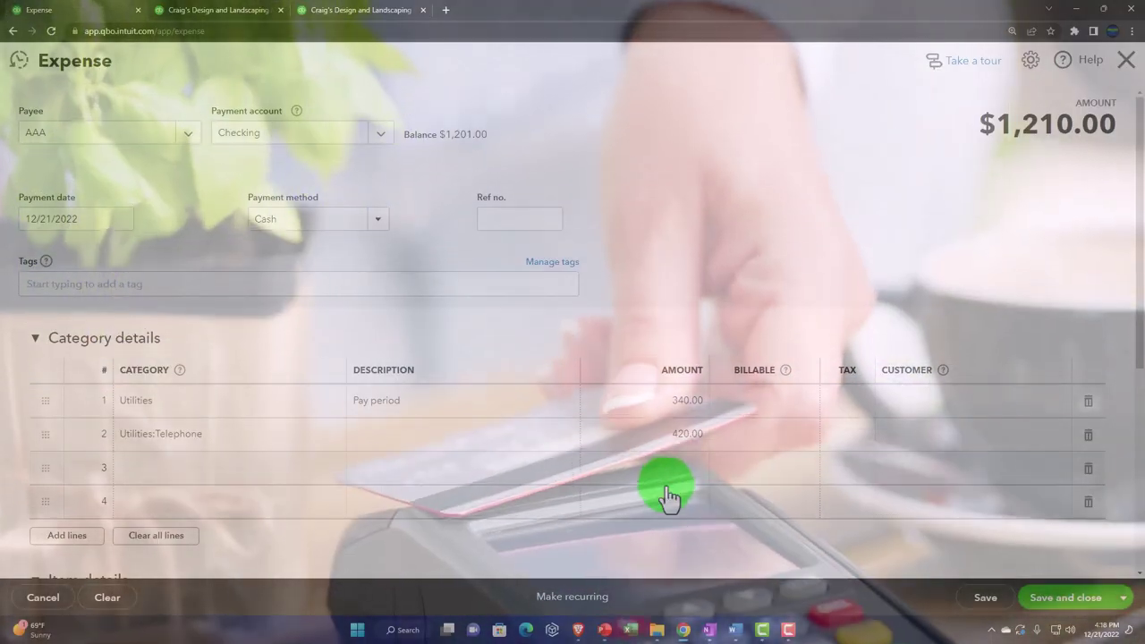
Review the category lines, the item line and the total of the expense.
scroll(669, 496, down, 3)
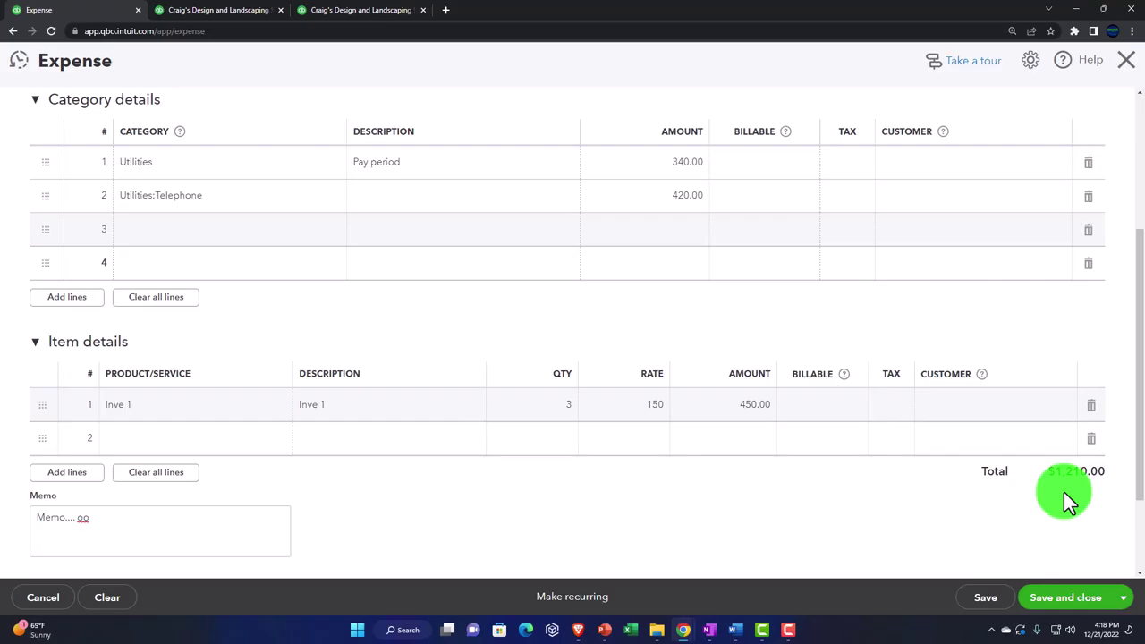
scroll(1063, 498, up, 3)
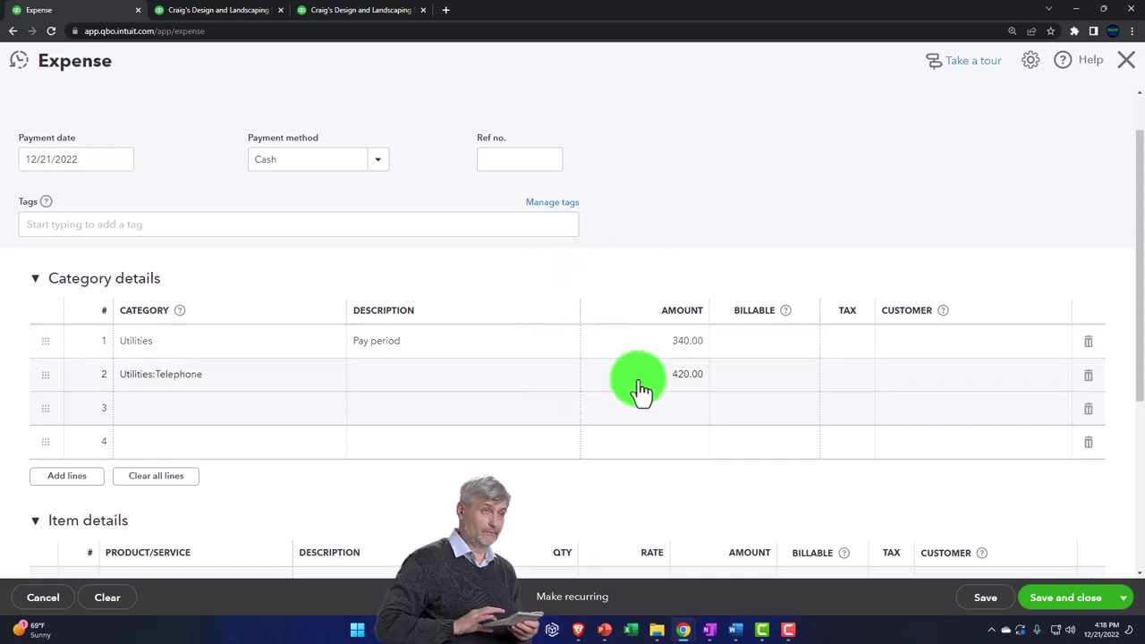
scroll(903, 286, down, 3)
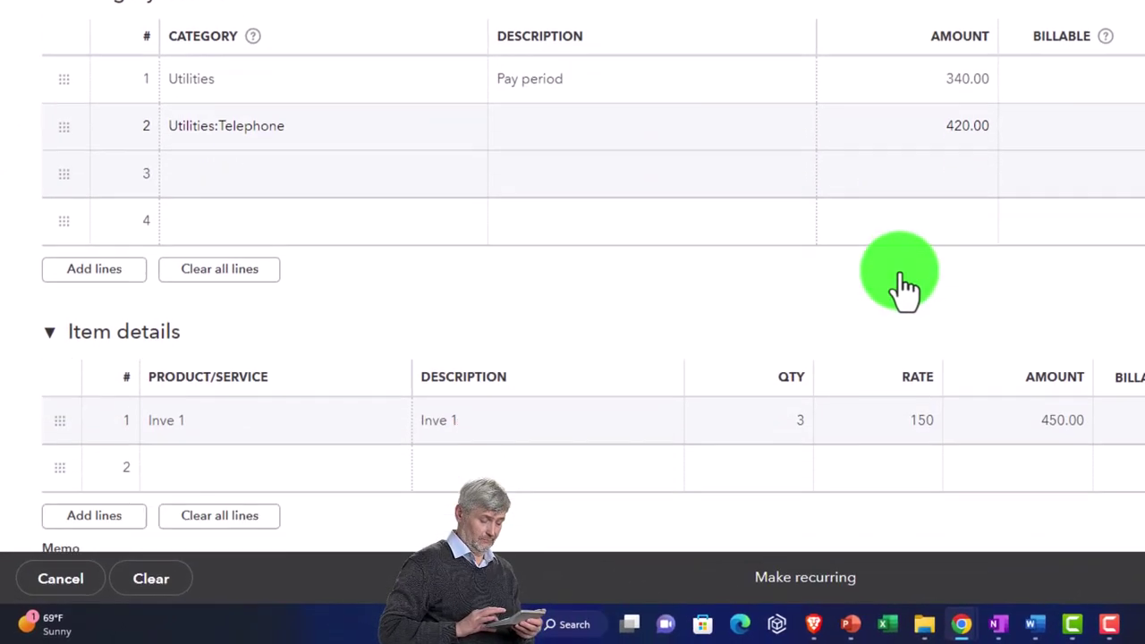
mouse_move(759, 327)
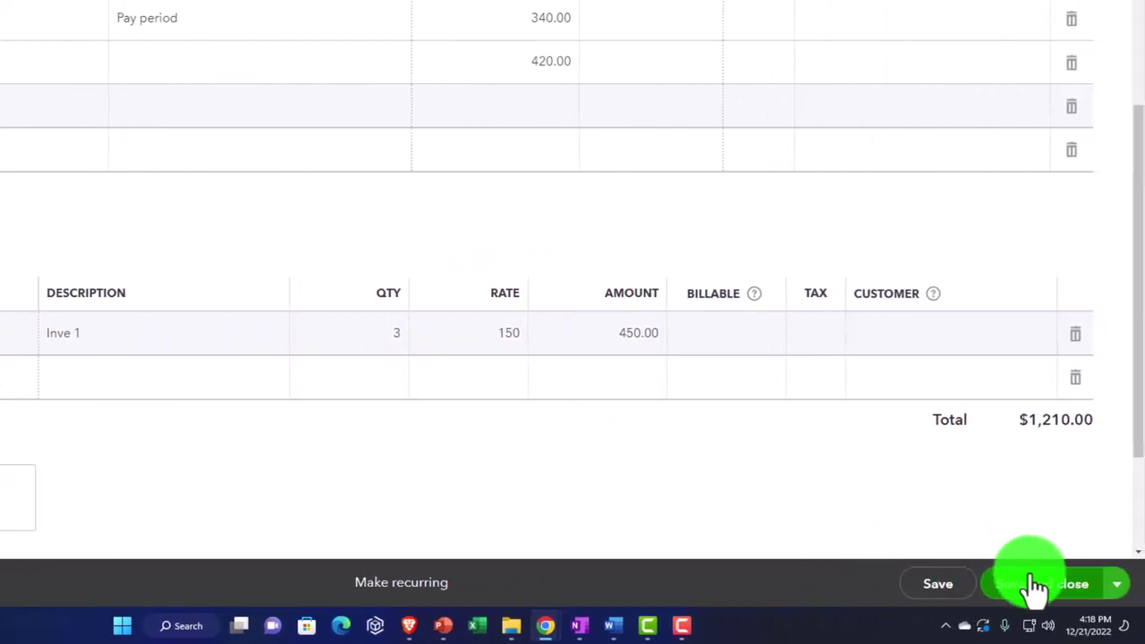
Save and close the expense and rerun the 2022 Balance Sheet report.
click(1034, 583)
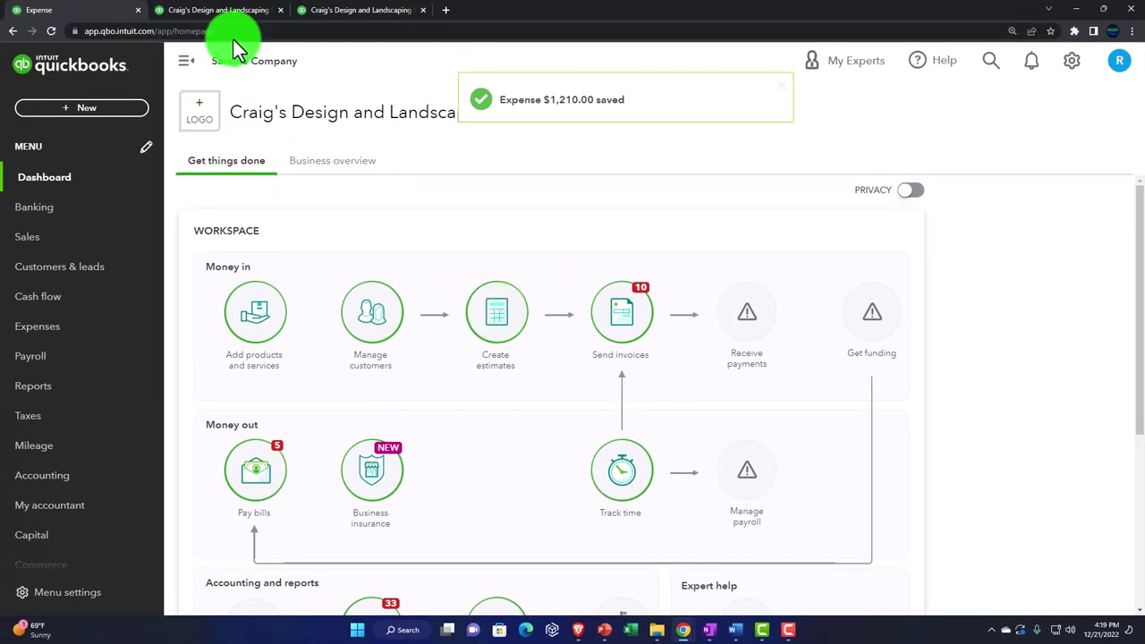
click(218, 16)
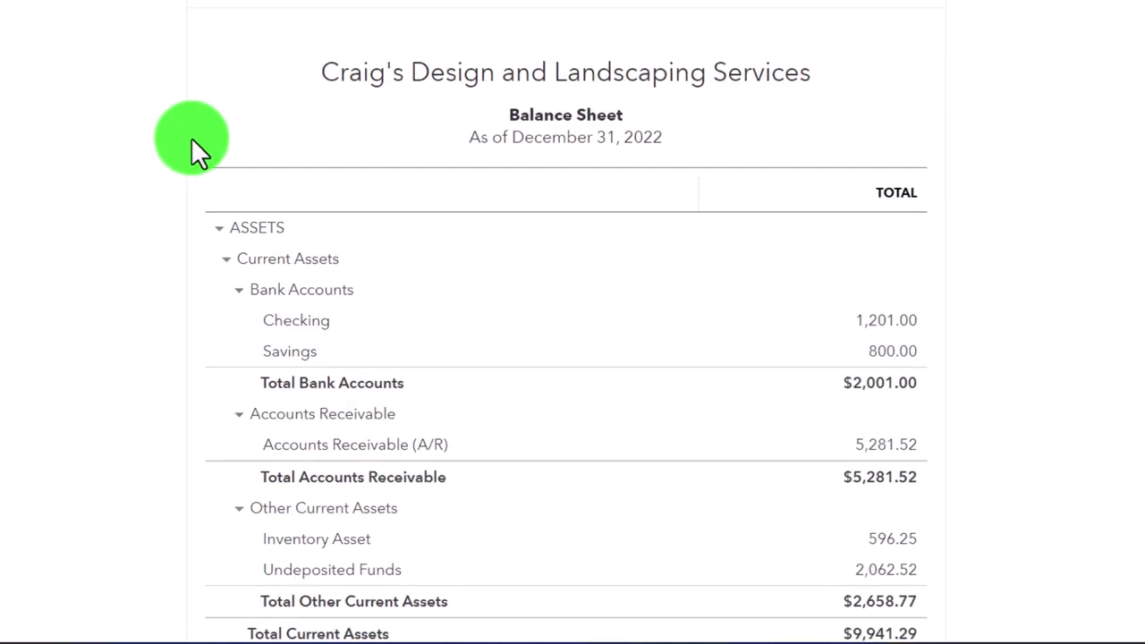
scroll(536, 250, up, 1)
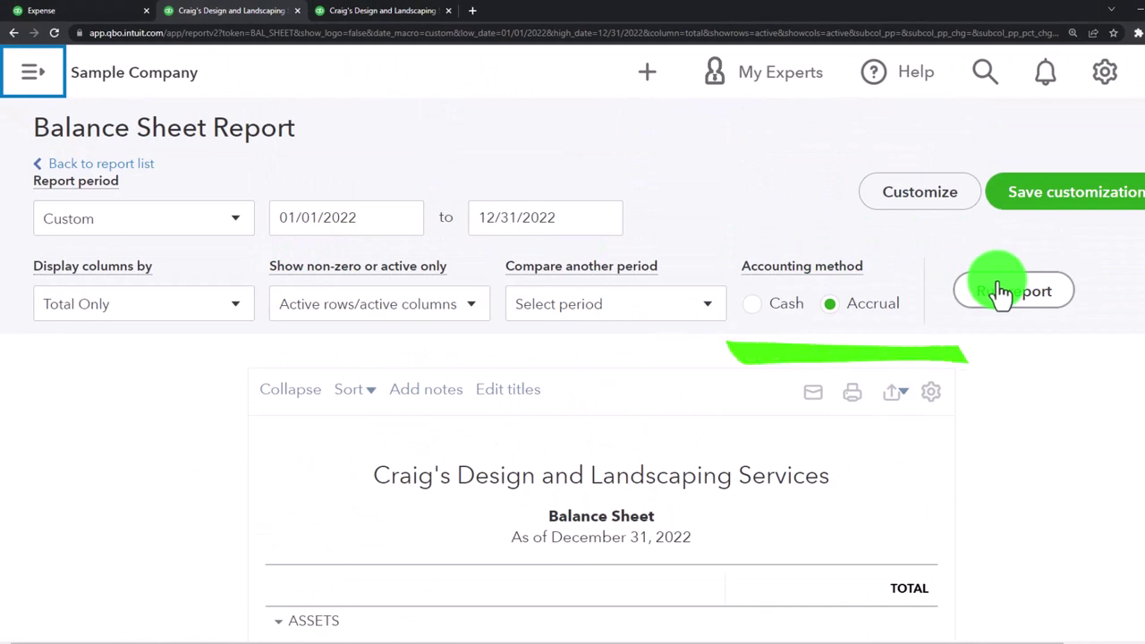
scroll(403, 363, down, 3)
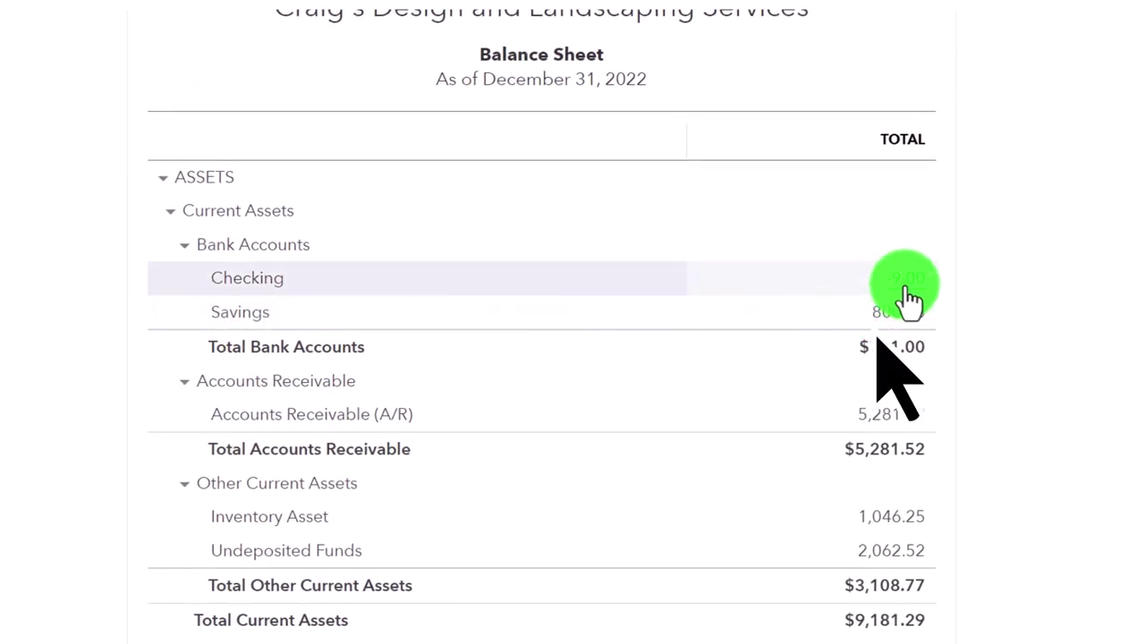
Drill into the Checking balance and look through its transactions to the latest entries.
click(908, 298)
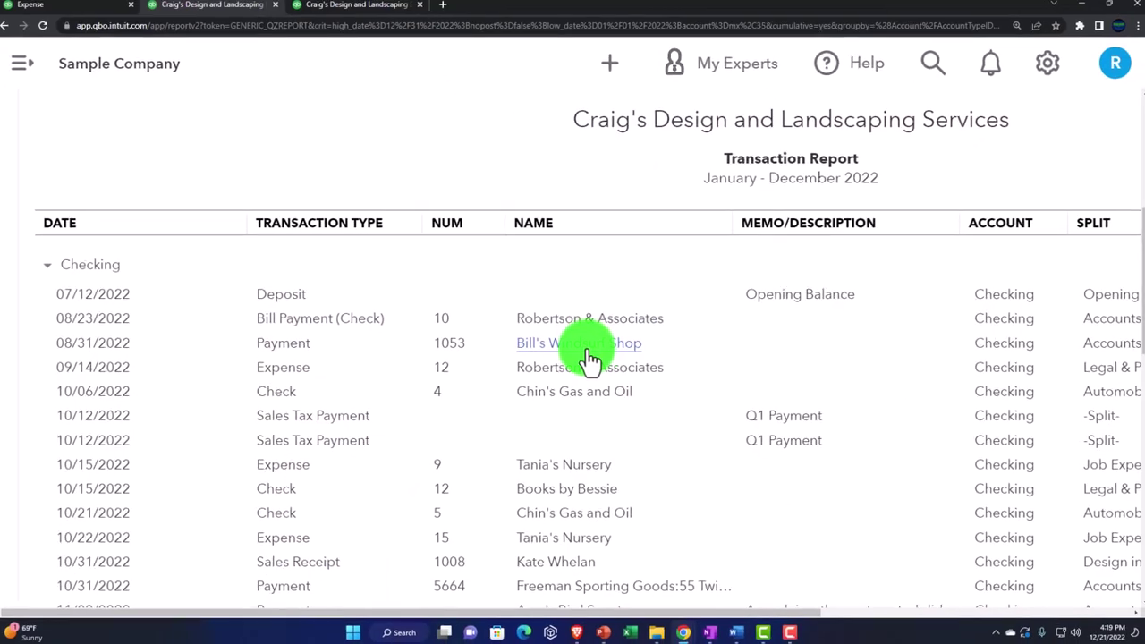
key(ctrl+minus)
key(ctrl+minus)
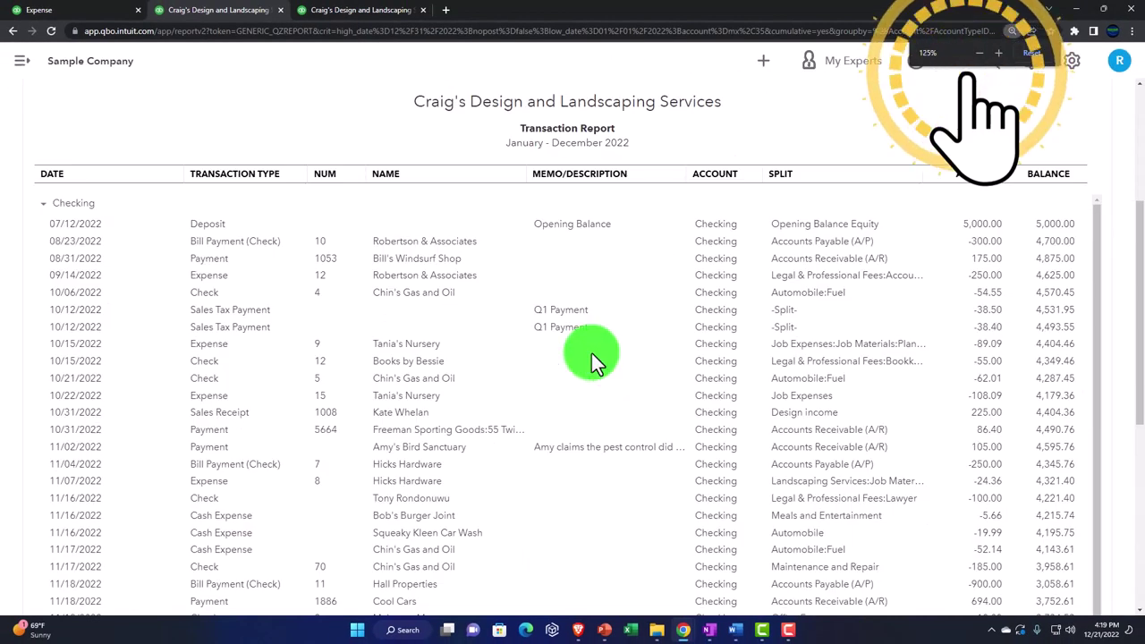
scroll(560, 359, down, 3)
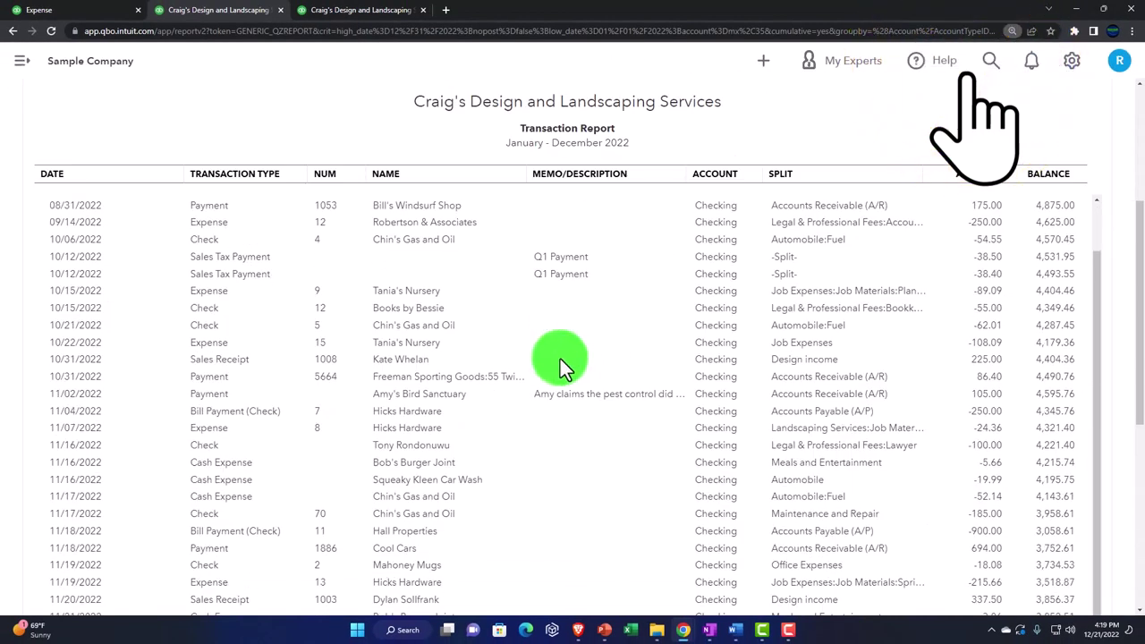
scroll(538, 394, down, 5)
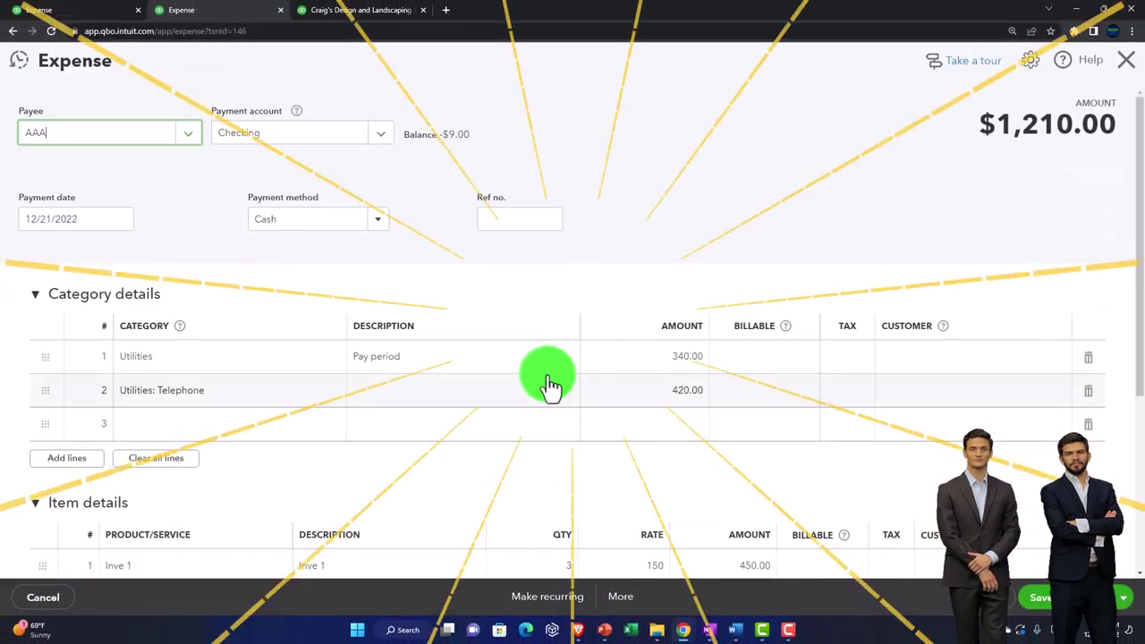
Open the AAA expense from the Checking transactions, review its category and item lines, and close it.
click(108, 100)
scroll(432, 345, down, 1)
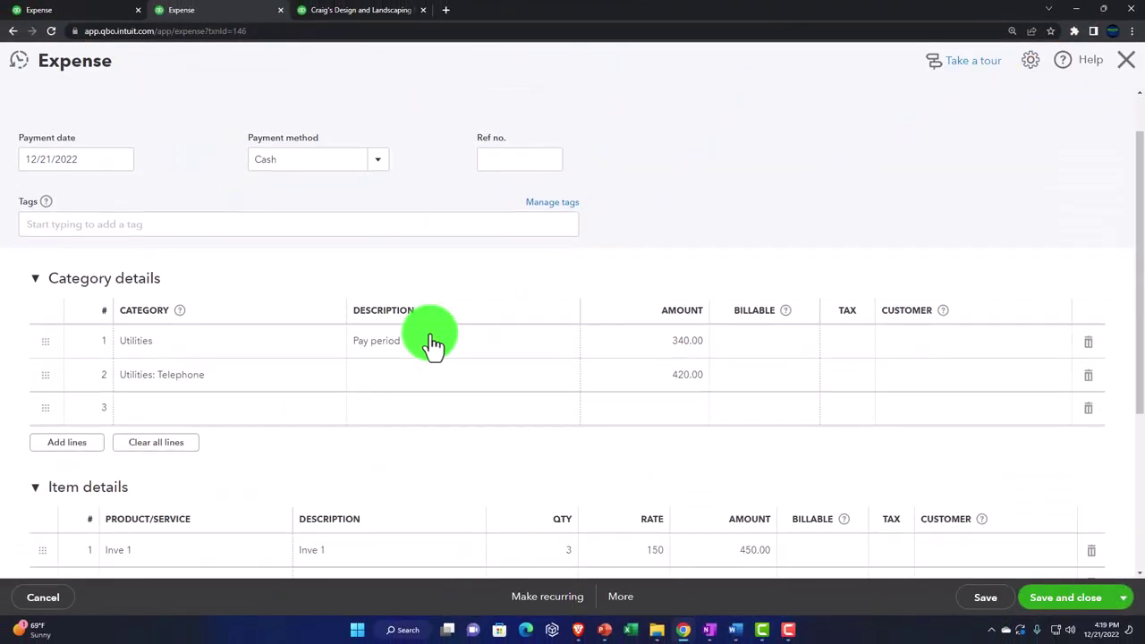
click(1129, 73)
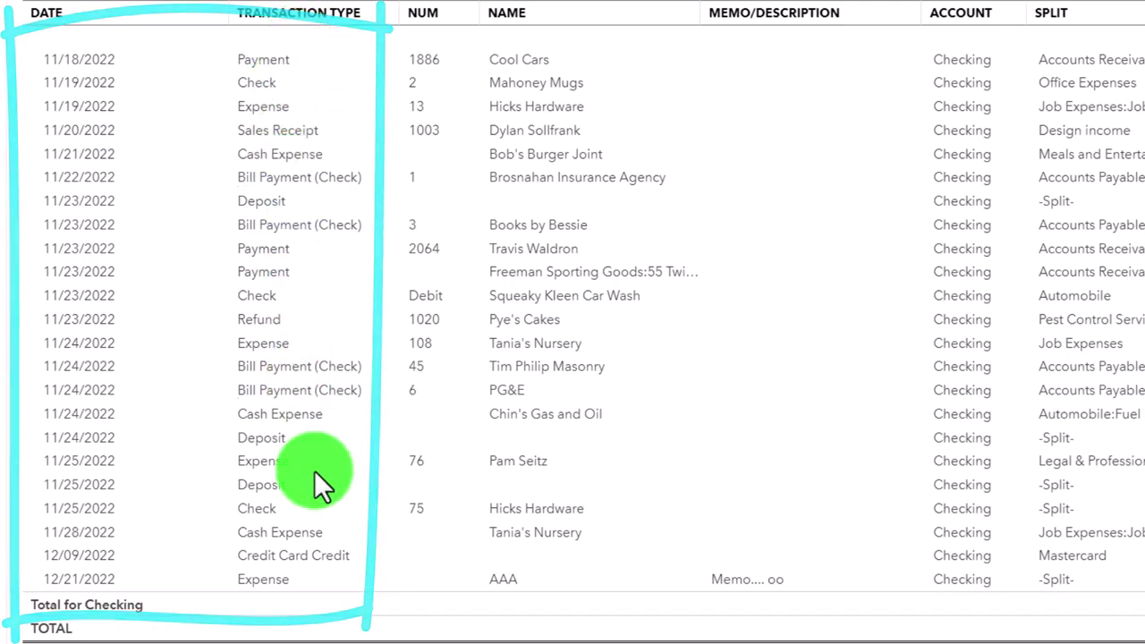
Open the customization options of the Checking transaction report and expand its filter settings.
click(344, 607)
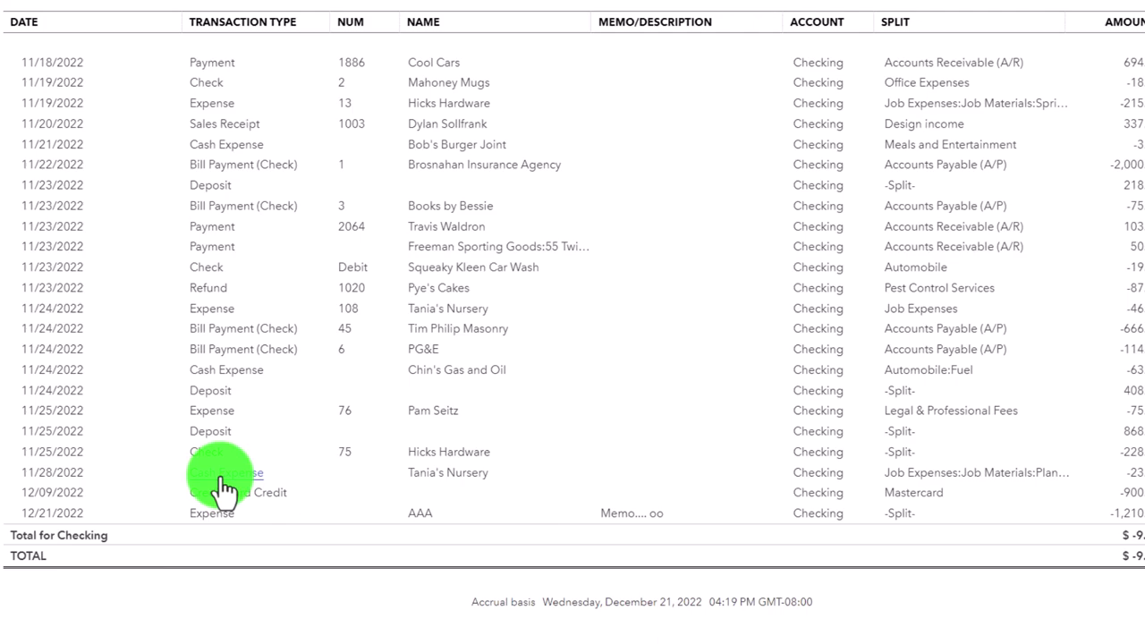
scroll(224, 487, up, 2)
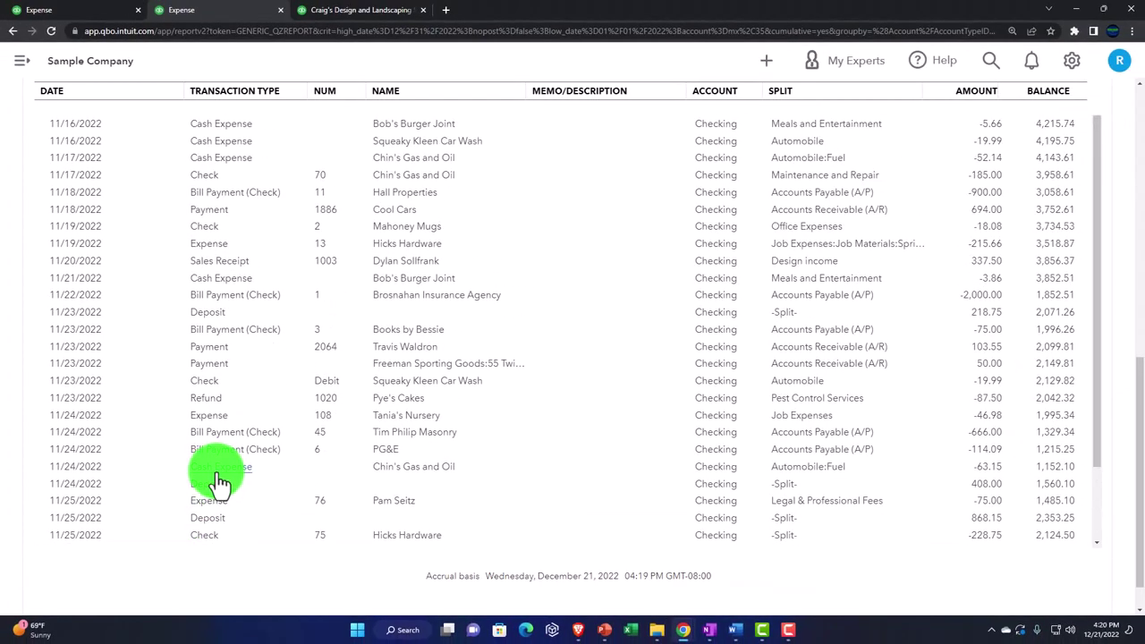
scroll(215, 470, up, 10)
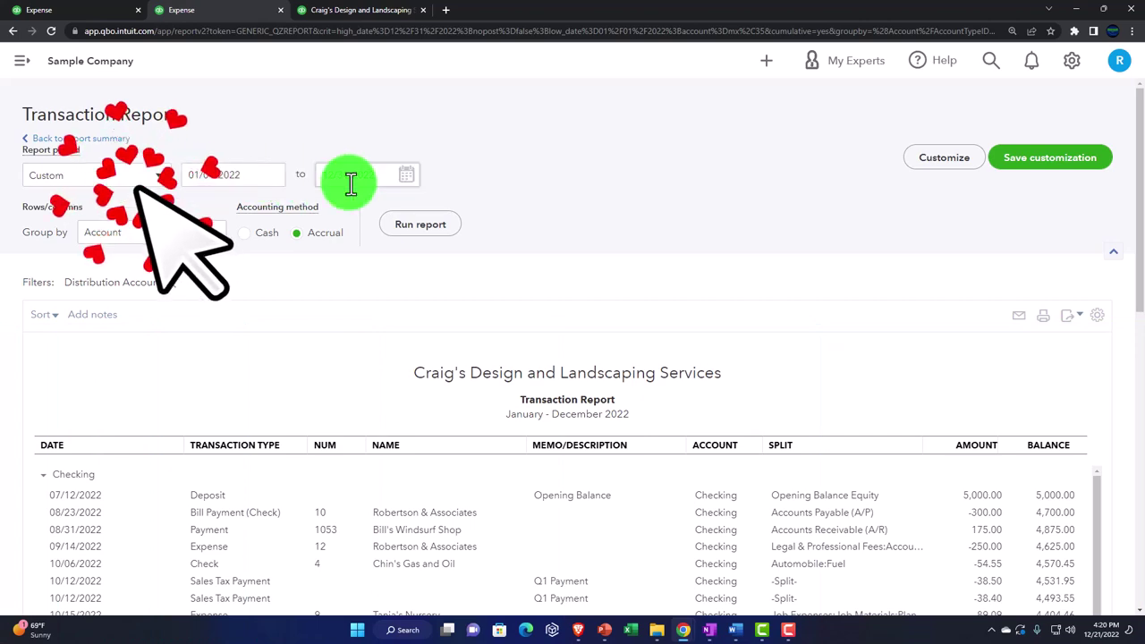
click(930, 165)
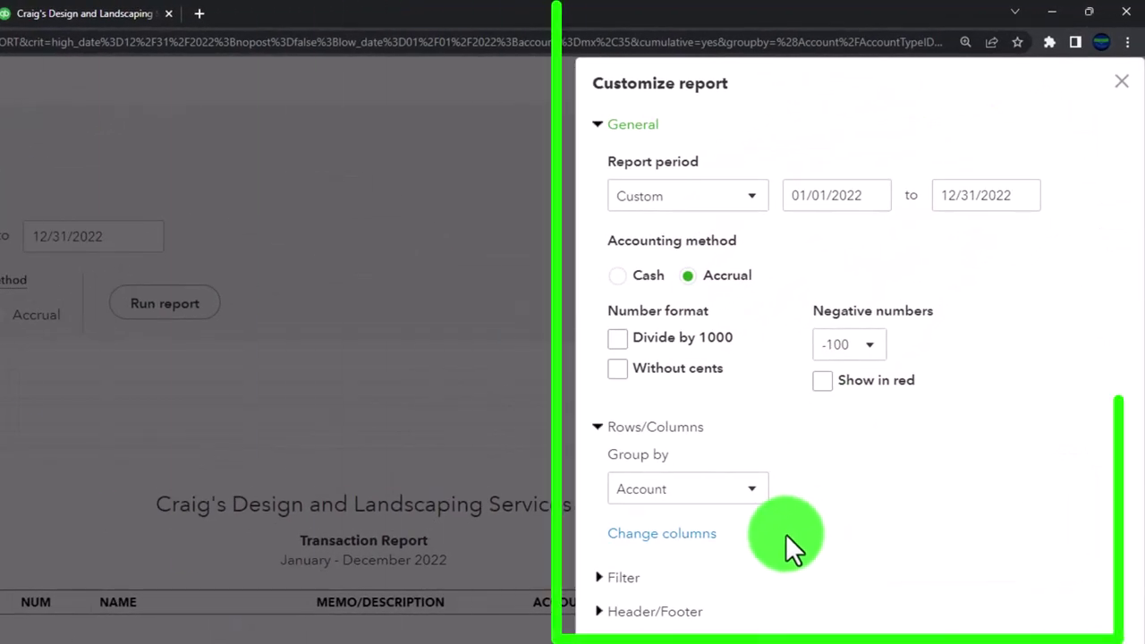
click(610, 578)
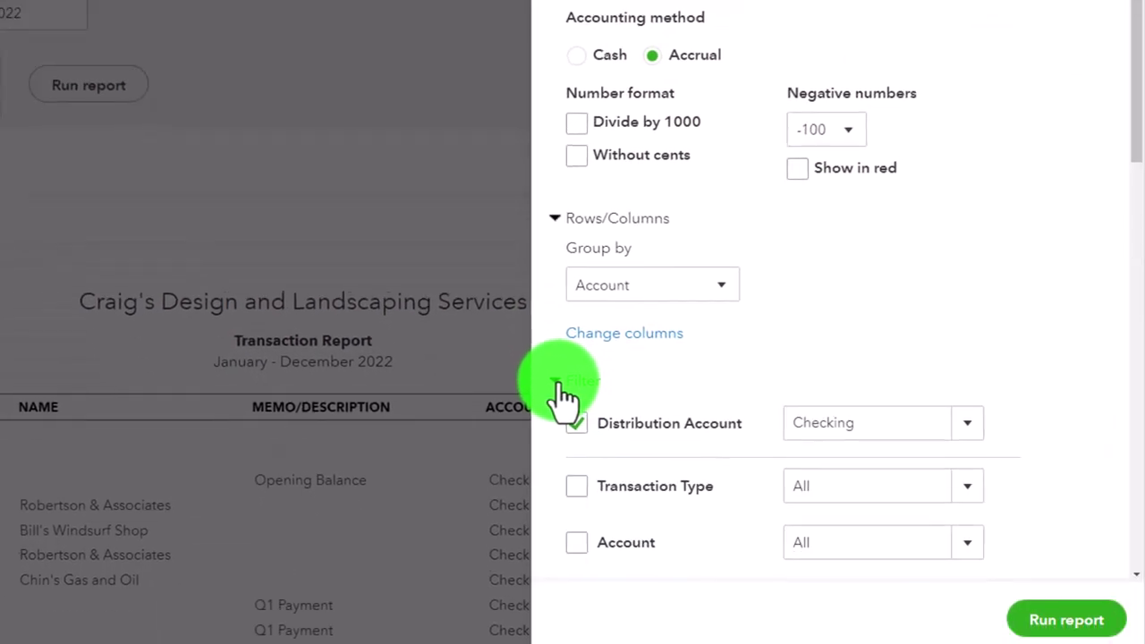
scroll(559, 382, down, 3)
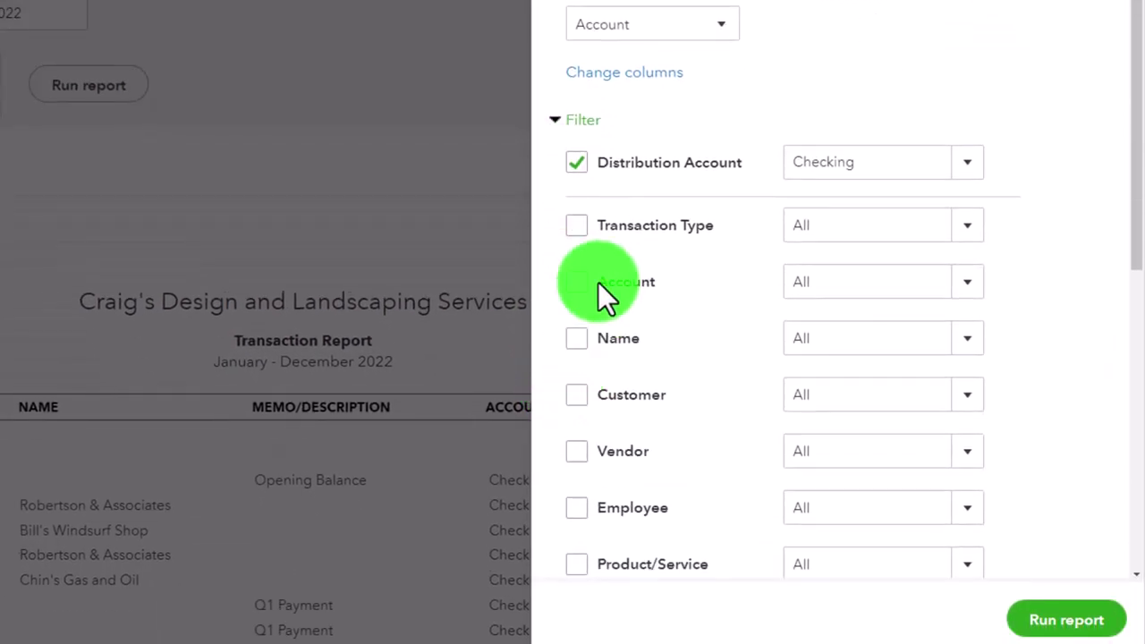
Filter the Checking transaction report to the Expense transaction type and run it.
click(970, 241)
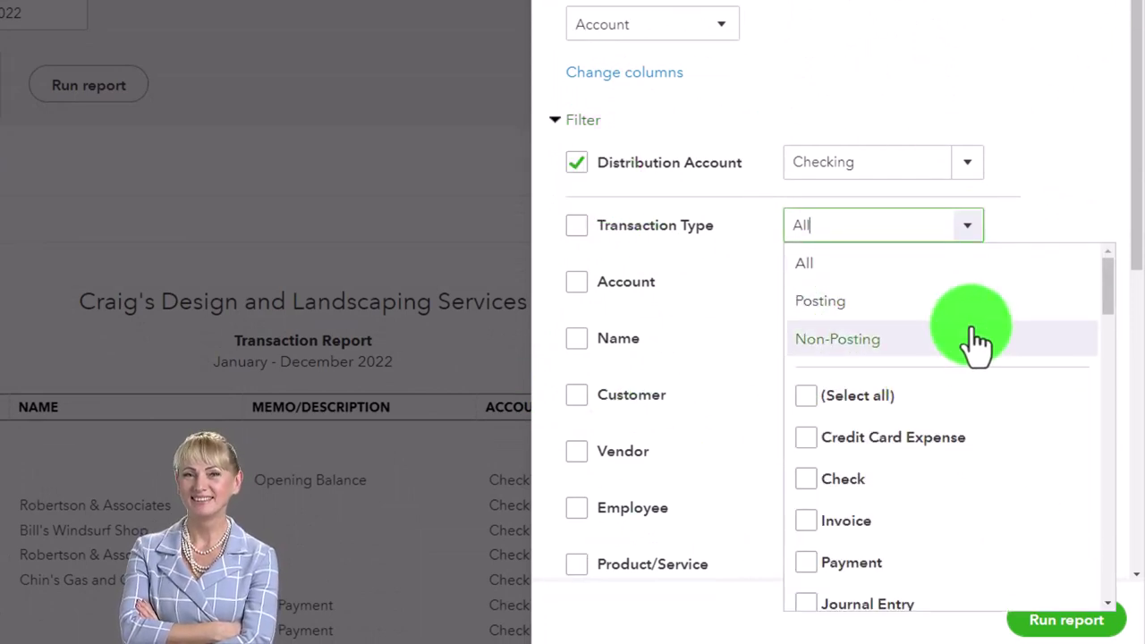
scroll(978, 343, down, 1)
scroll(979, 344, down, 6)
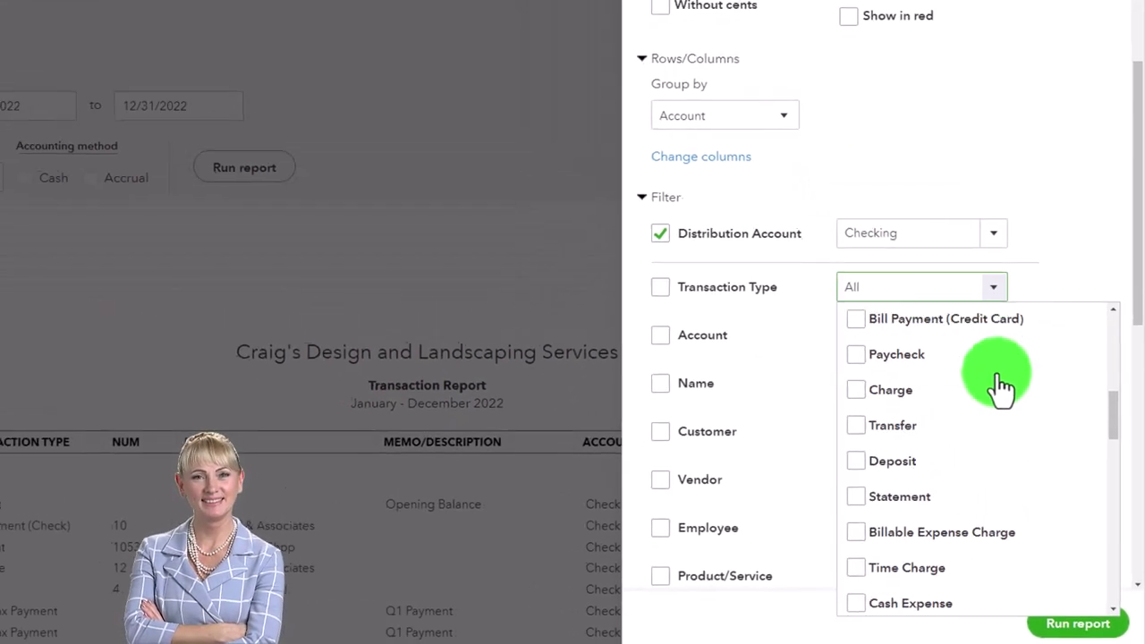
scroll(1000, 386, down, 1)
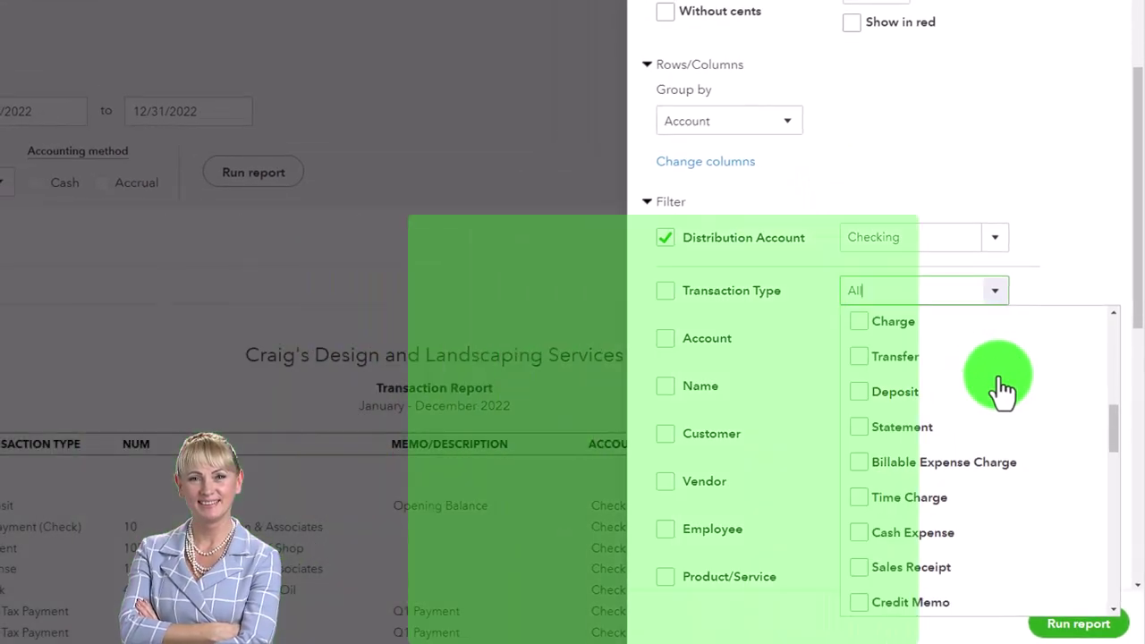
scroll(1002, 386, down, 3)
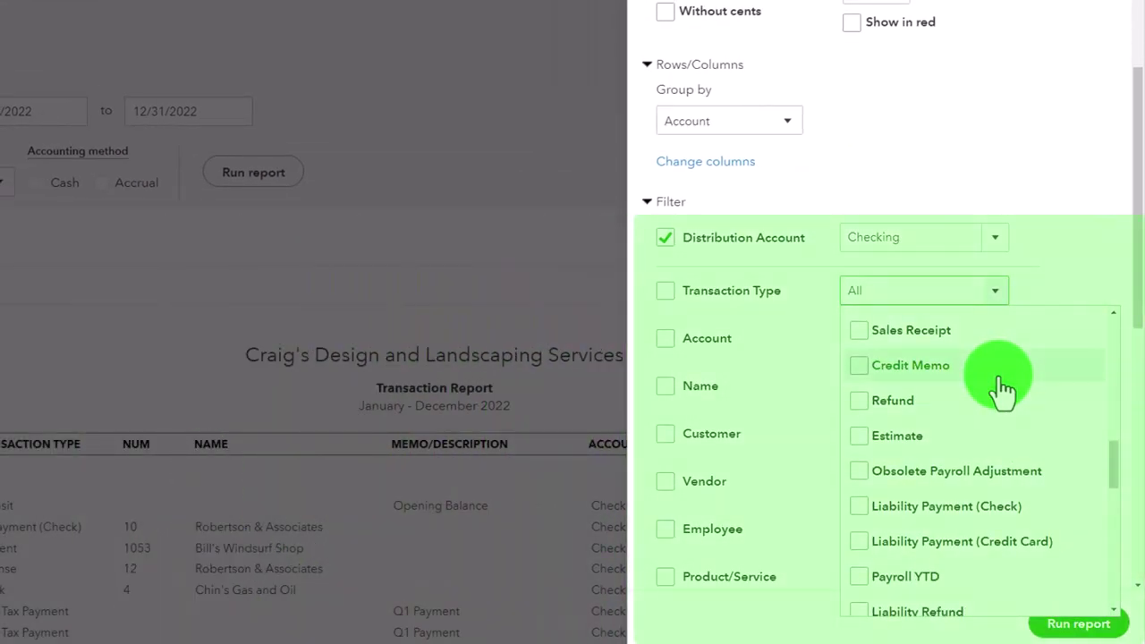
scroll(1002, 386, down, 3)
scroll(1001, 386, up, 9)
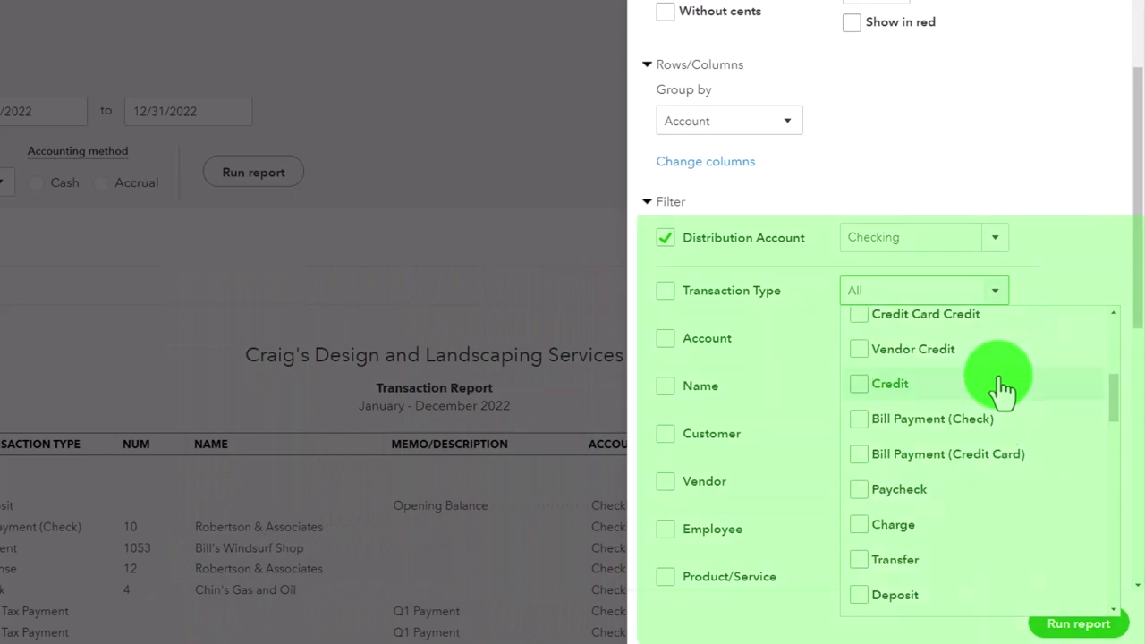
scroll(999, 387, down, 9)
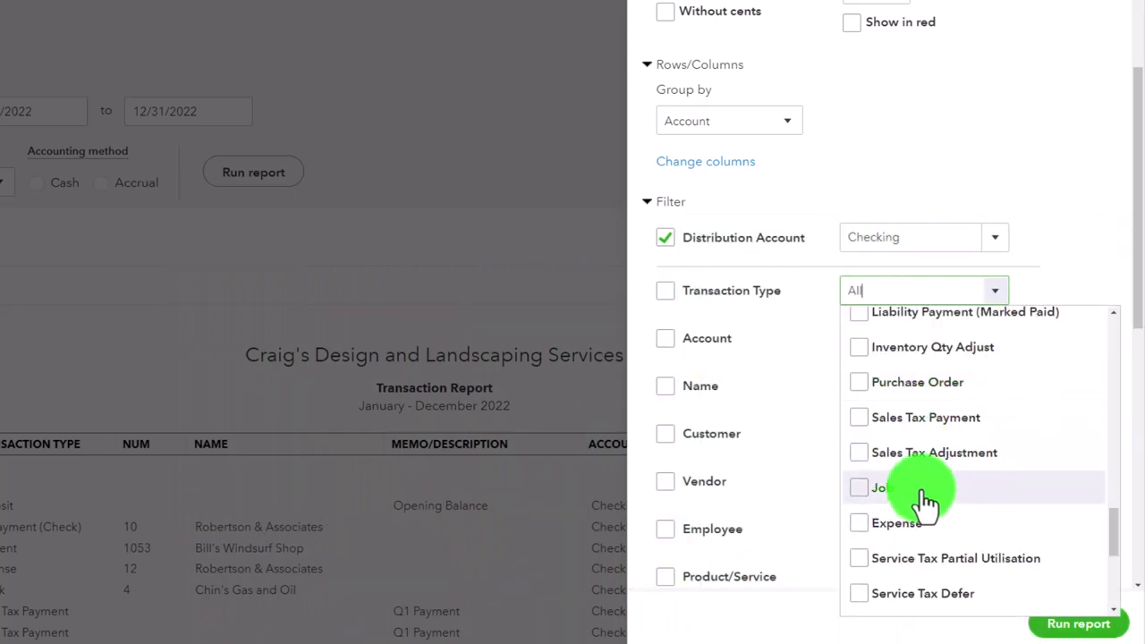
scroll(921, 510, down, 1)
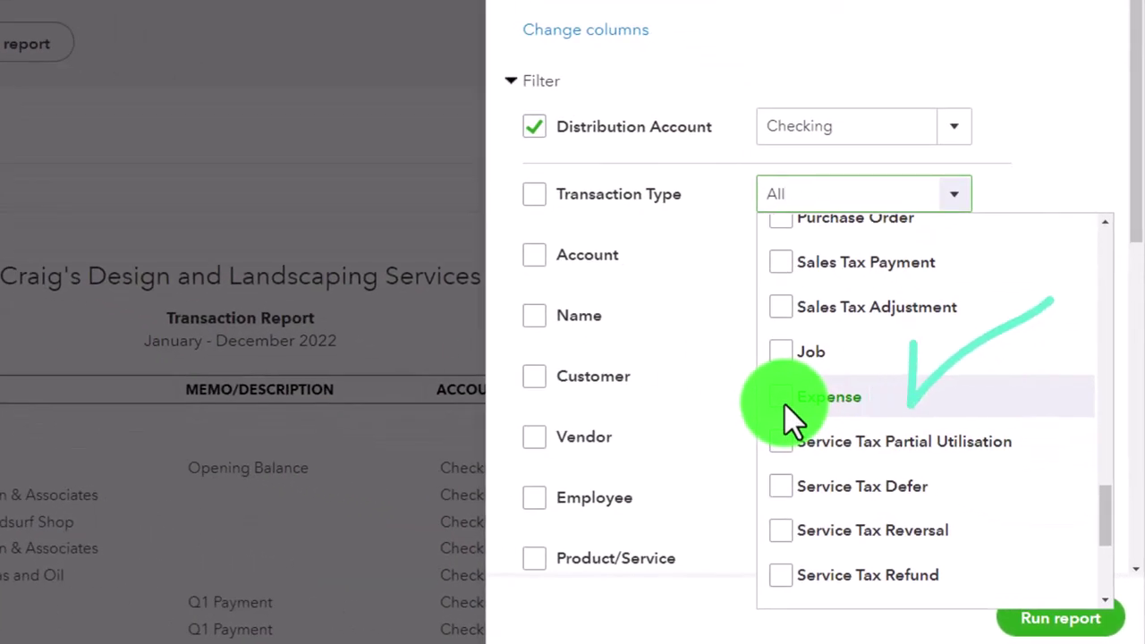
click(784, 406)
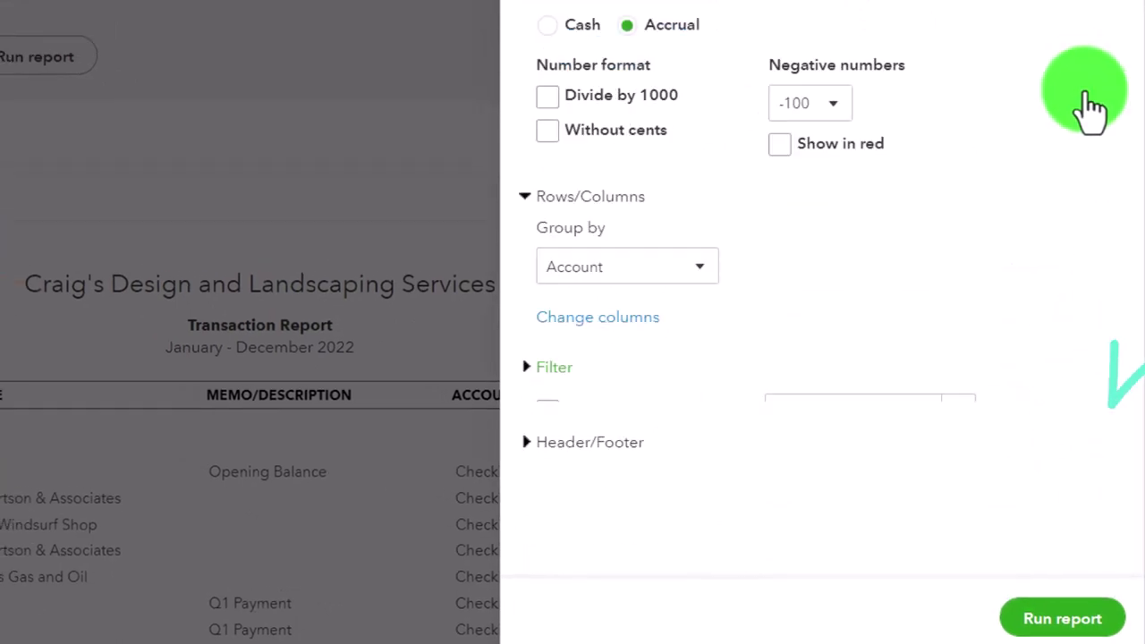
click(1062, 618)
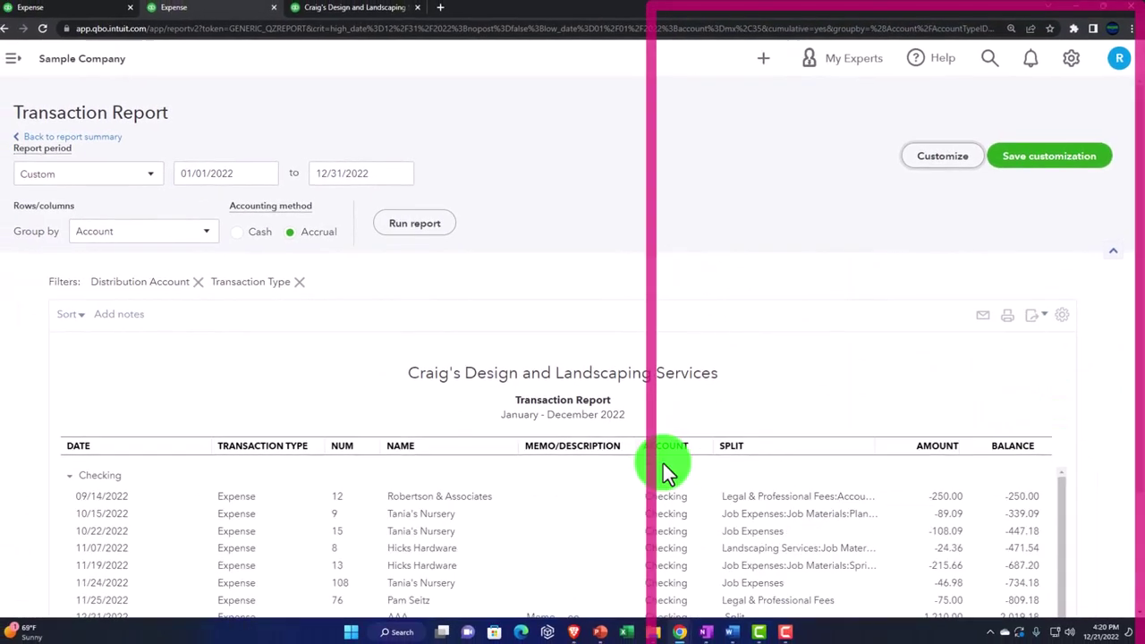
Review the filtered Checking expenses and return to the Balance Sheet summary.
scroll(357, 403, down, 2)
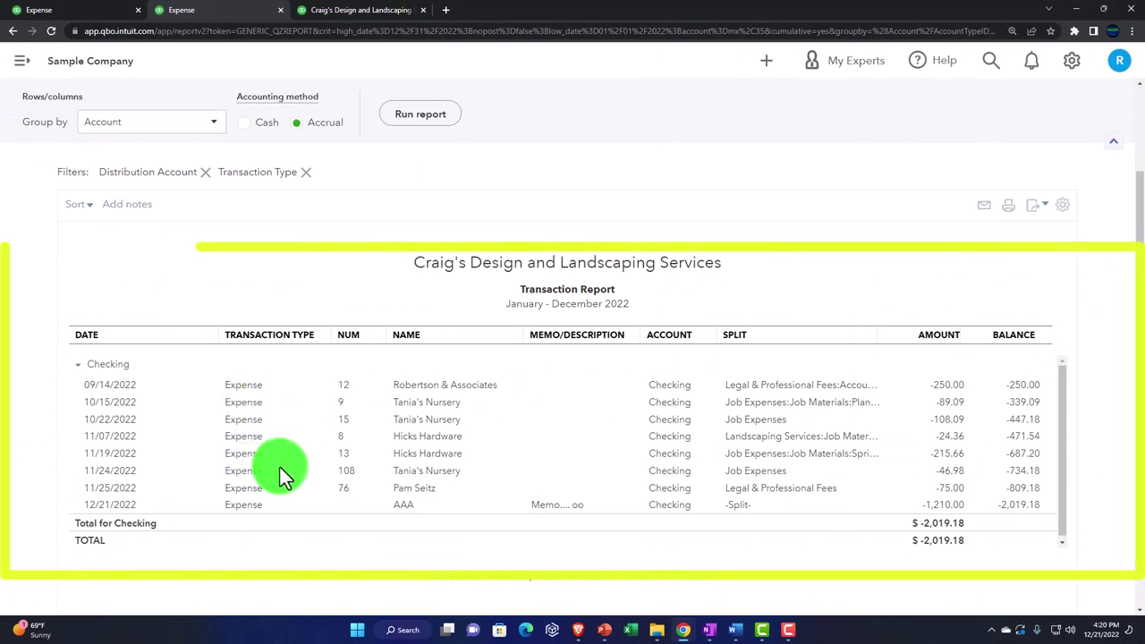
scroll(279, 466, up, 2)
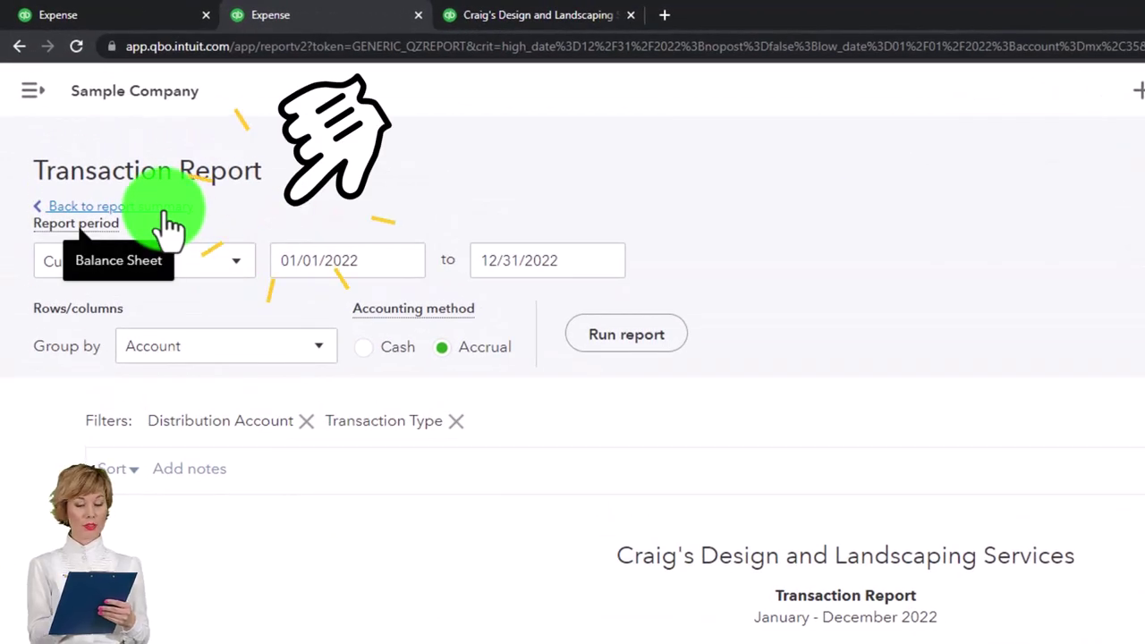
click(165, 211)
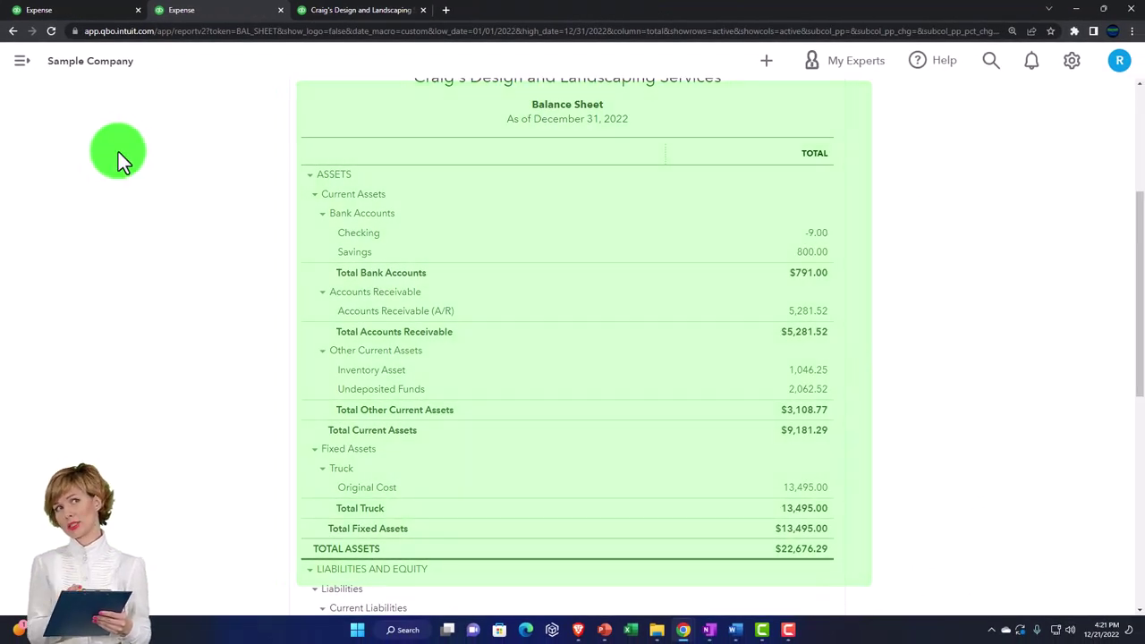
Drill into the Inventory Asset balance and examine its transactions down to the AAA expense for Inve 1.
scroll(197, 294, down, 1)
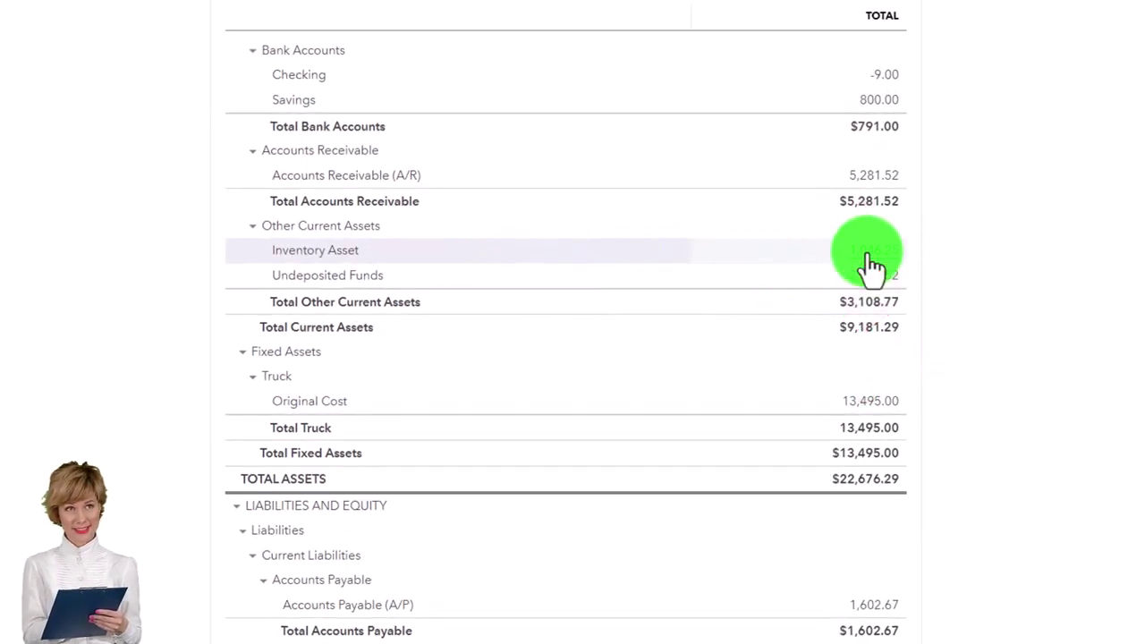
click(869, 255)
scroll(805, 295, down, 2)
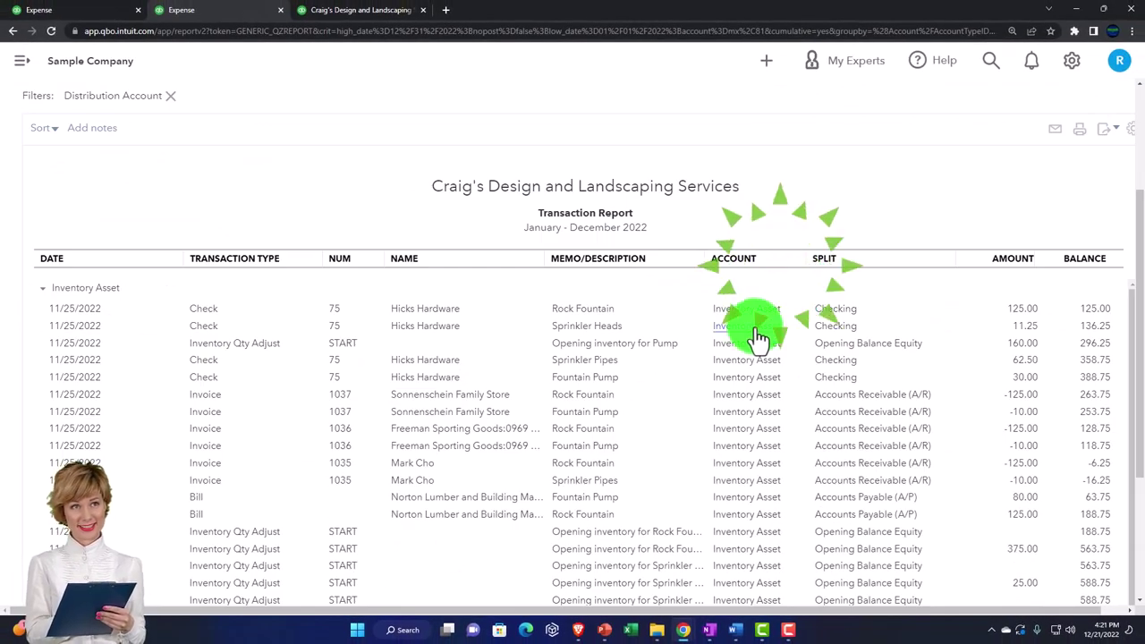
key(ctrl+minus)
key(ctrl+plus)
scroll(608, 398, down, 2)
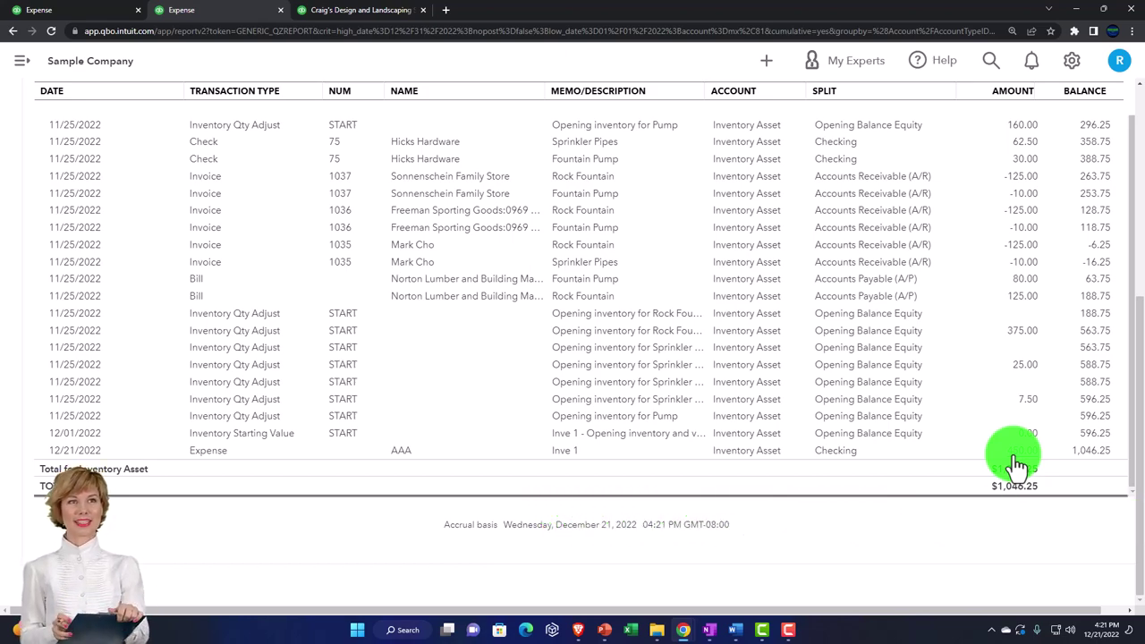
Return from the Inventory Asset transactions to the Balance Sheet and review its assets and liabilities.
scroll(281, 378, up, 6)
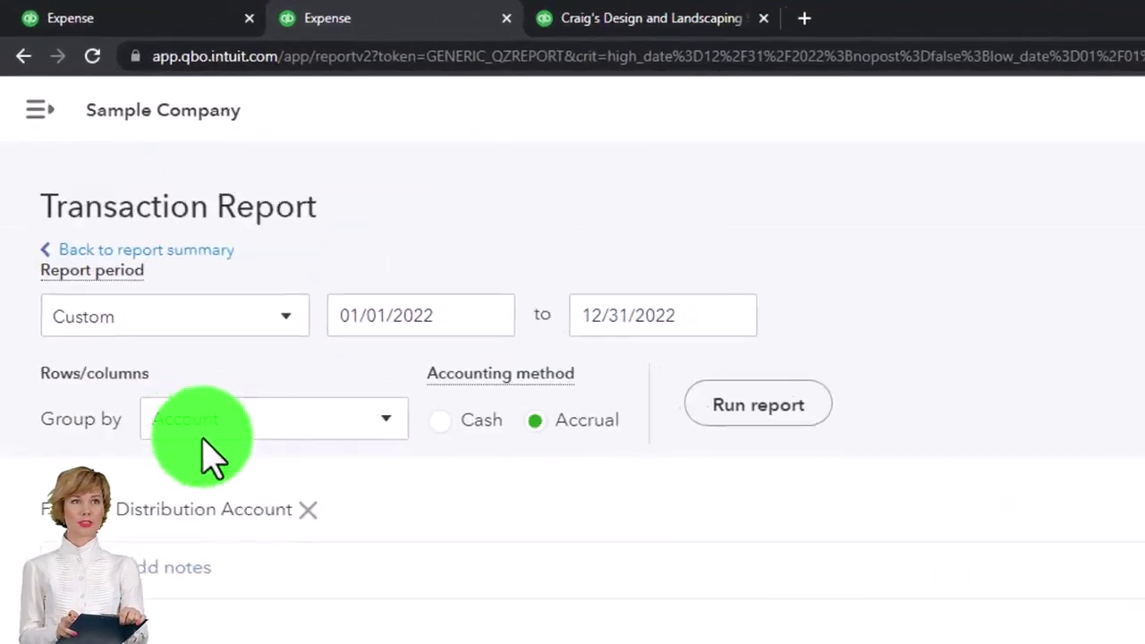
click(160, 257)
scroll(181, 275, down, 5)
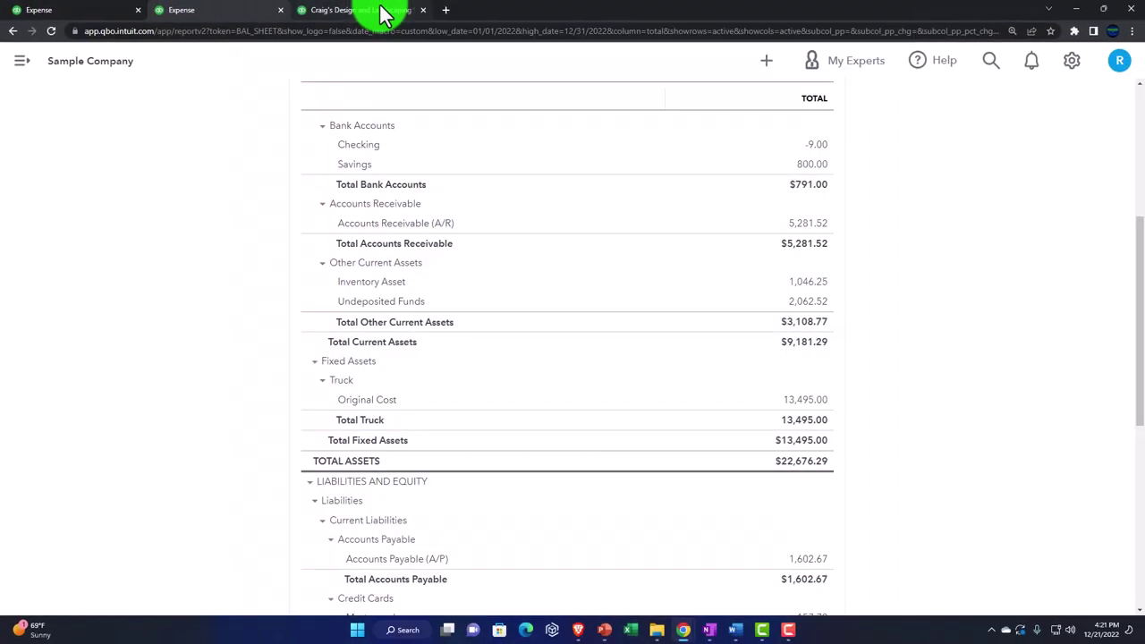
Duplicate the Profit and Loss browser tab and open the Reports list in the copy.
click(383, 11)
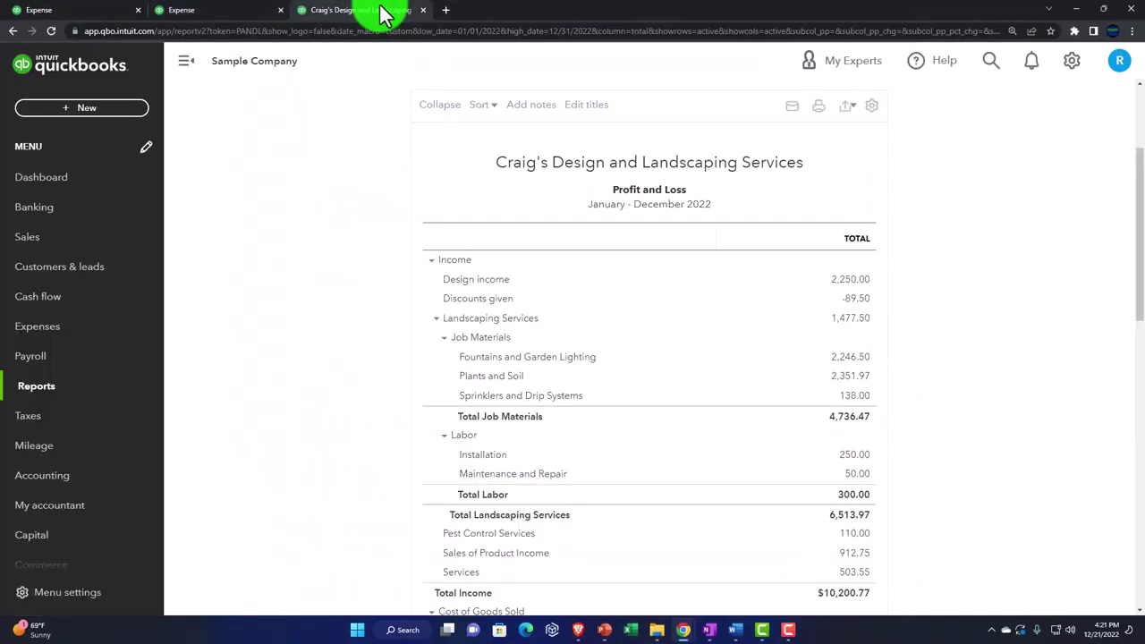
right_click(385, 12)
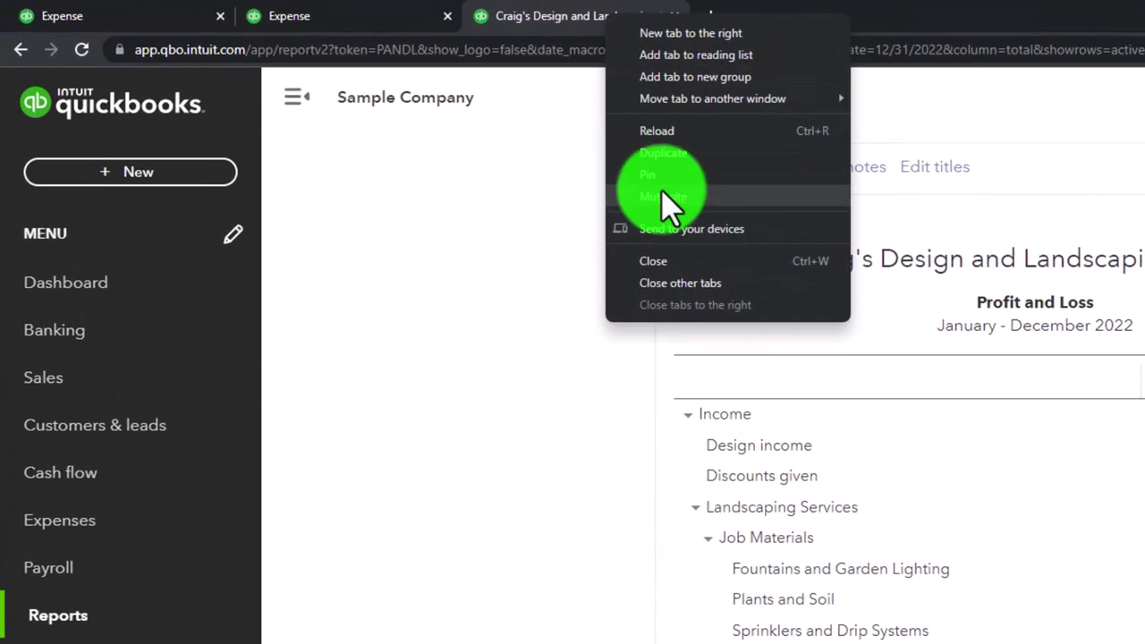
click(665, 153)
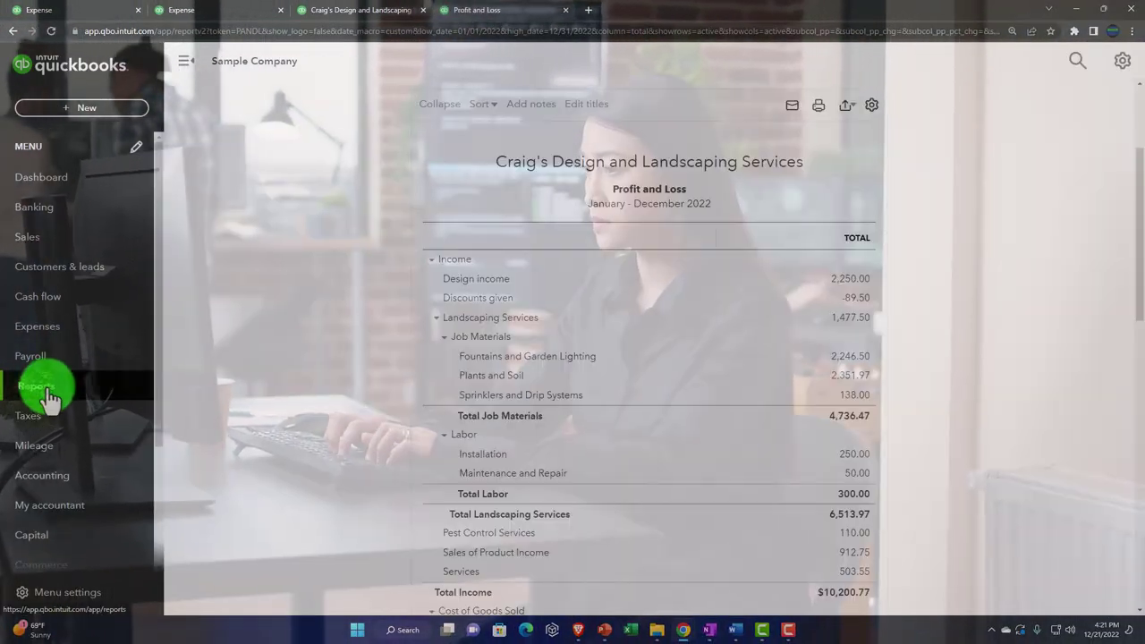
click(46, 394)
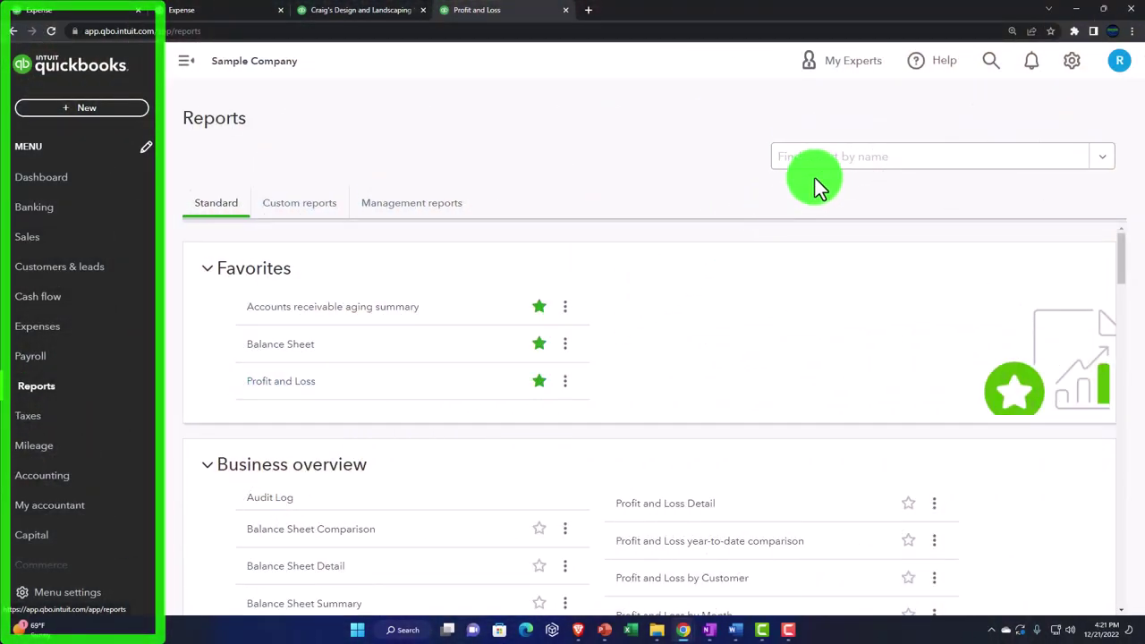
Search the reports for "inven" and open the Inventory Valuation Summary.
click(823, 160)
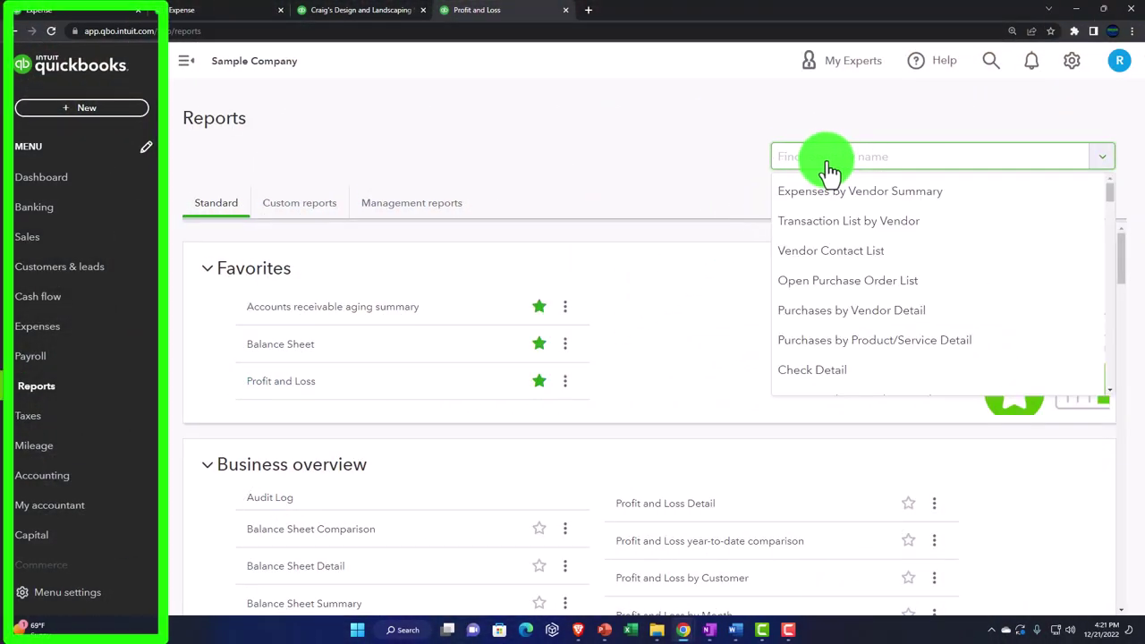
text(inv)
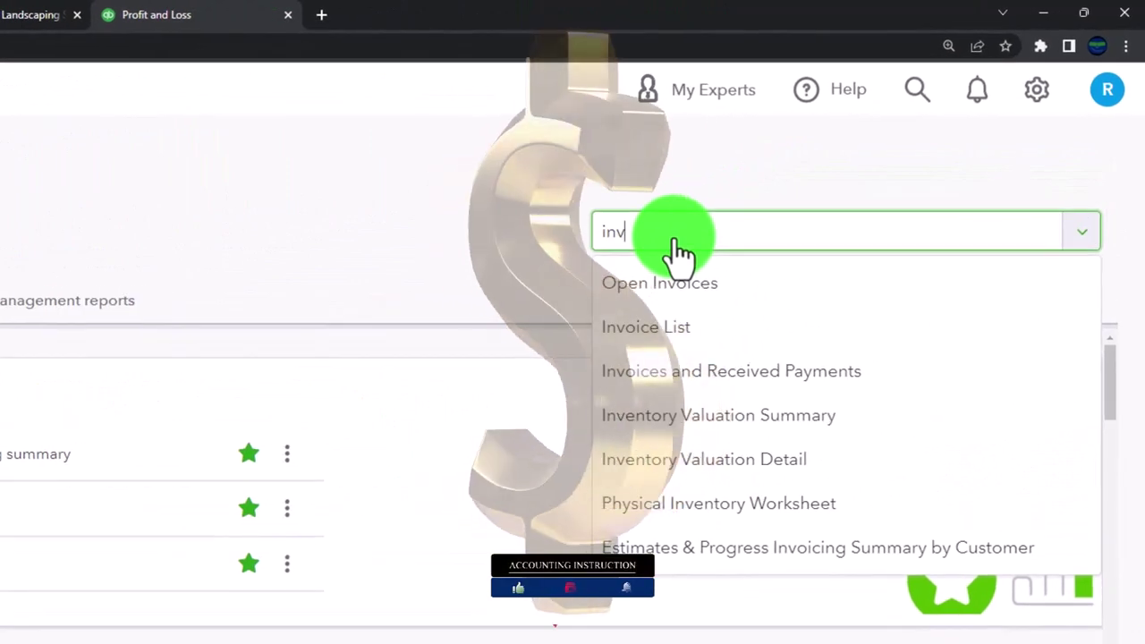
text(en)
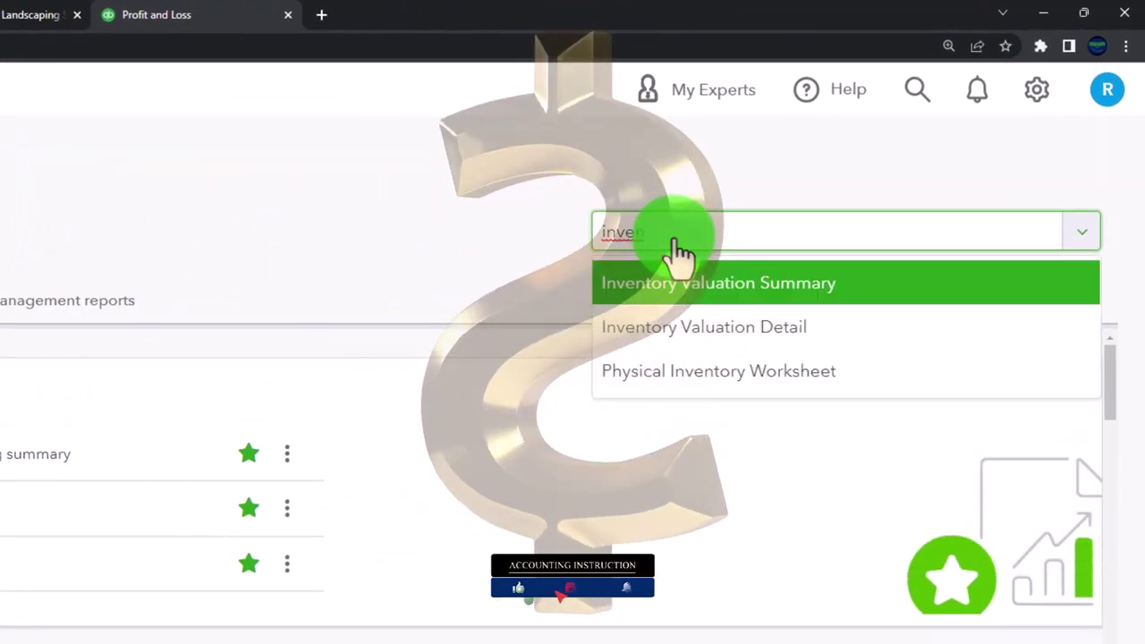
key(BackSpace)
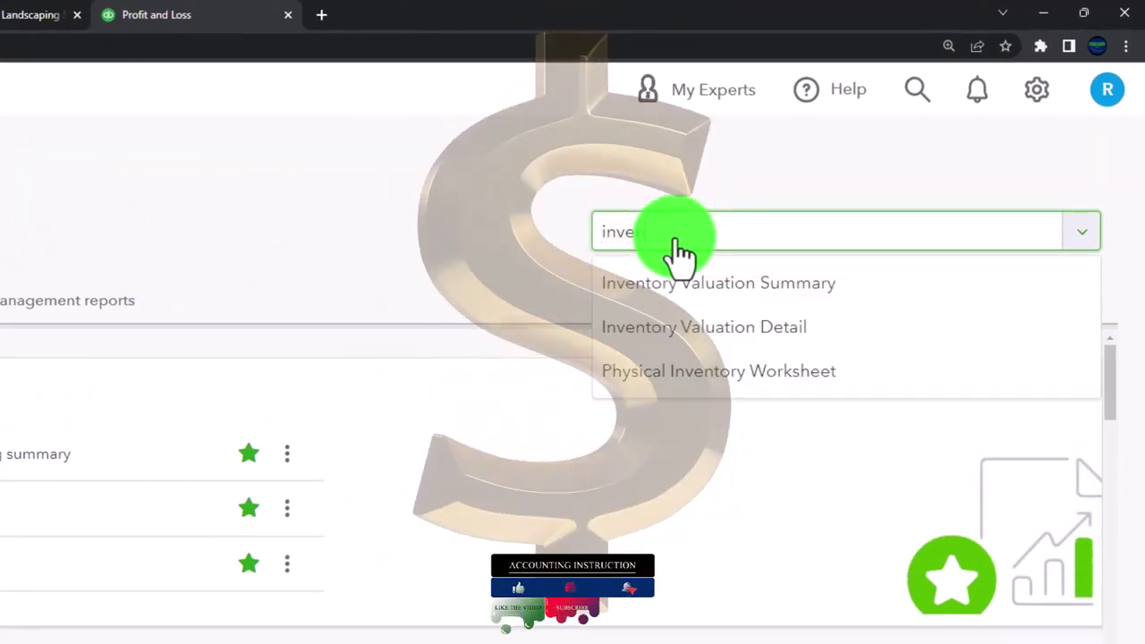
click(684, 285)
scroll(749, 187, down, 2)
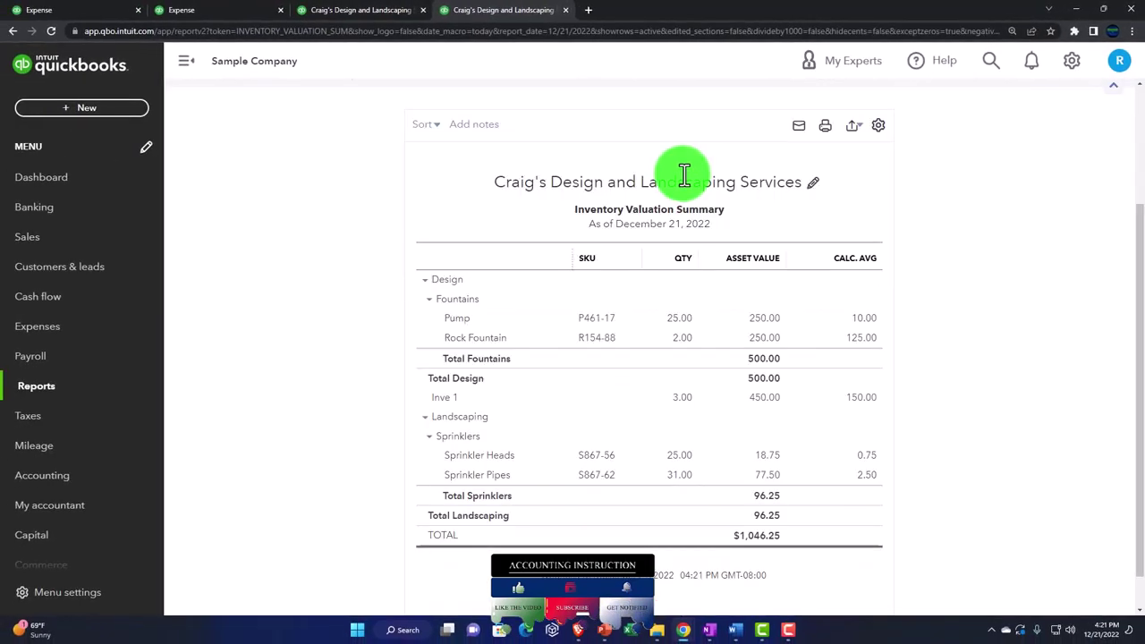
Run the Inventory Valuation Summary as of 12/31/22 and review the item quantities and asset values.
scroll(394, 219, up, 2)
click(428, 176)
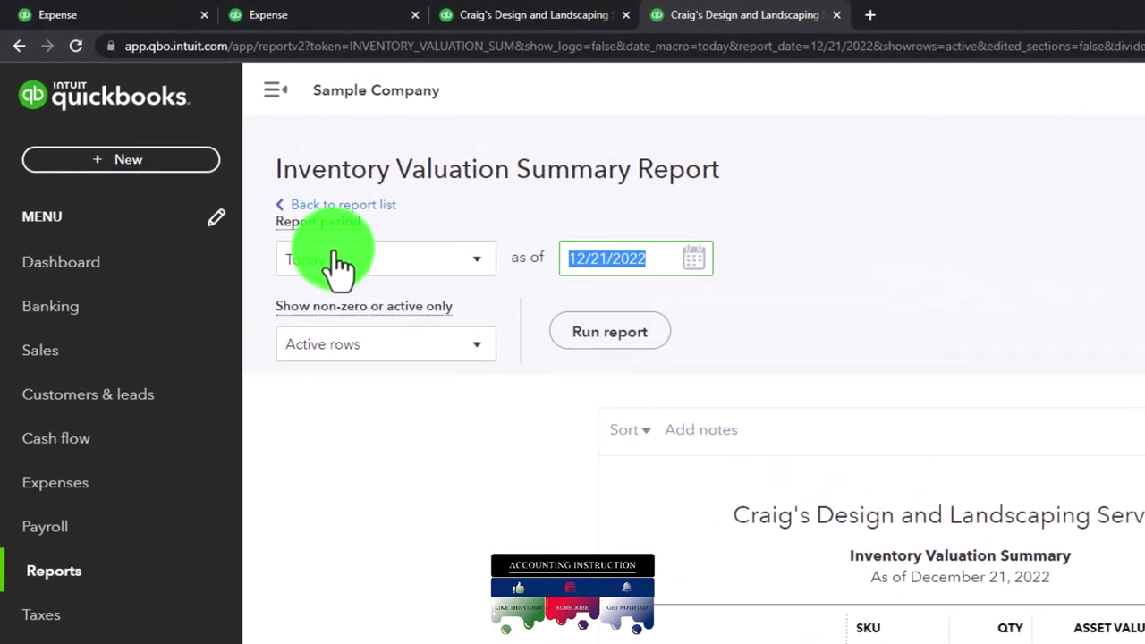
text(123122)
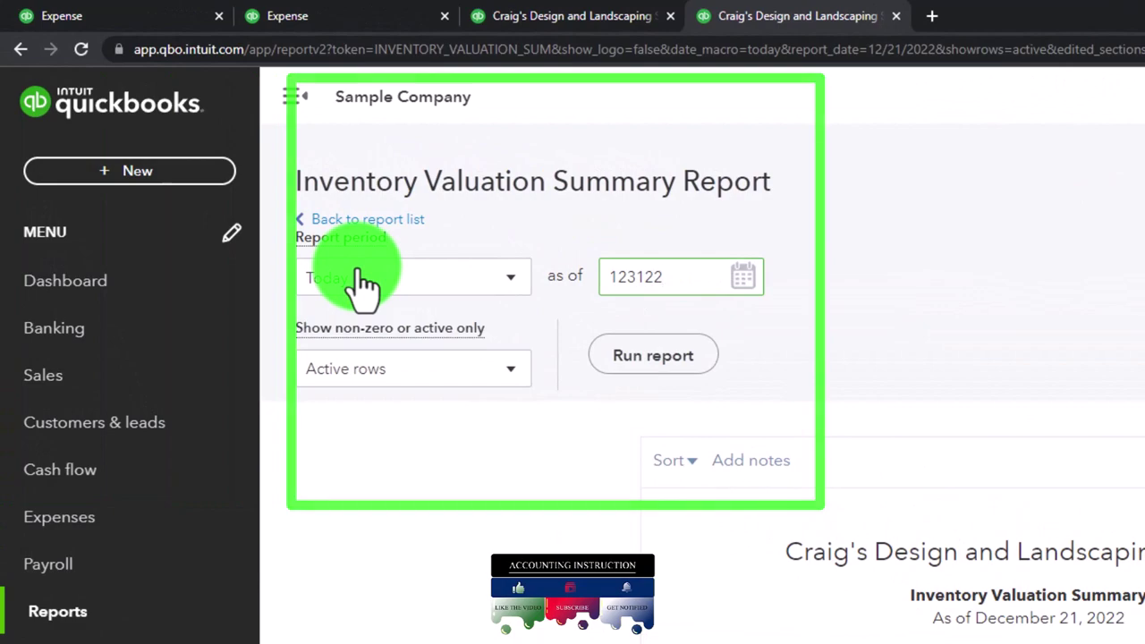
key(Tab)
click(608, 358)
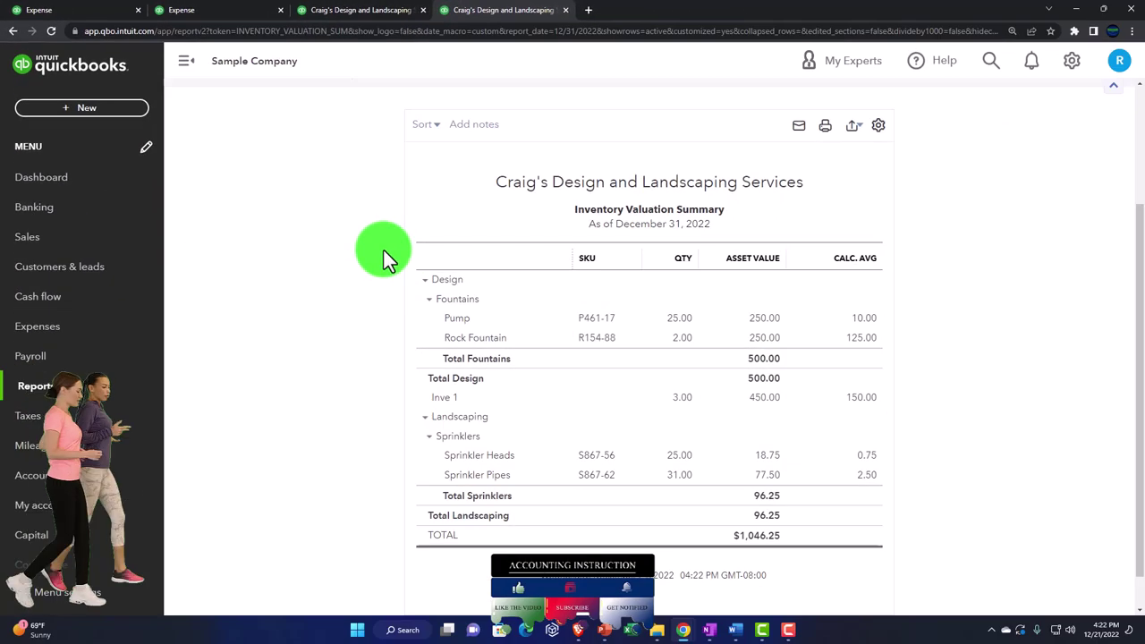
scroll(383, 252, down, 1)
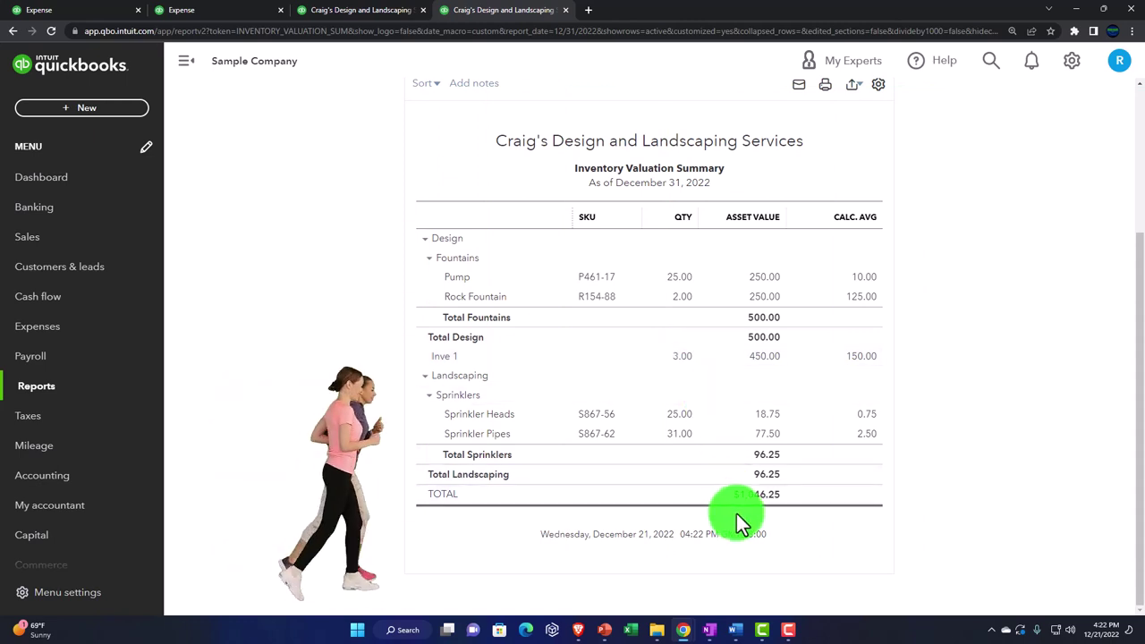
Look over the 2022 Profit and Loss, check back on the Balance Sheet, and return to the Profit and Loss.
click(394, 16)
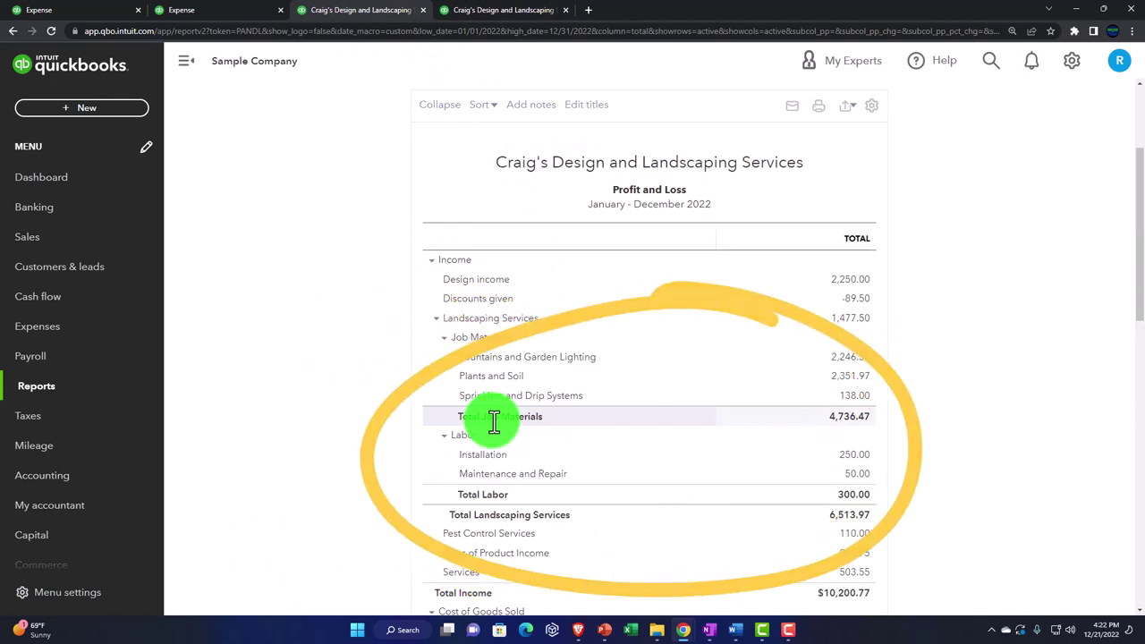
scroll(494, 420, up, 2)
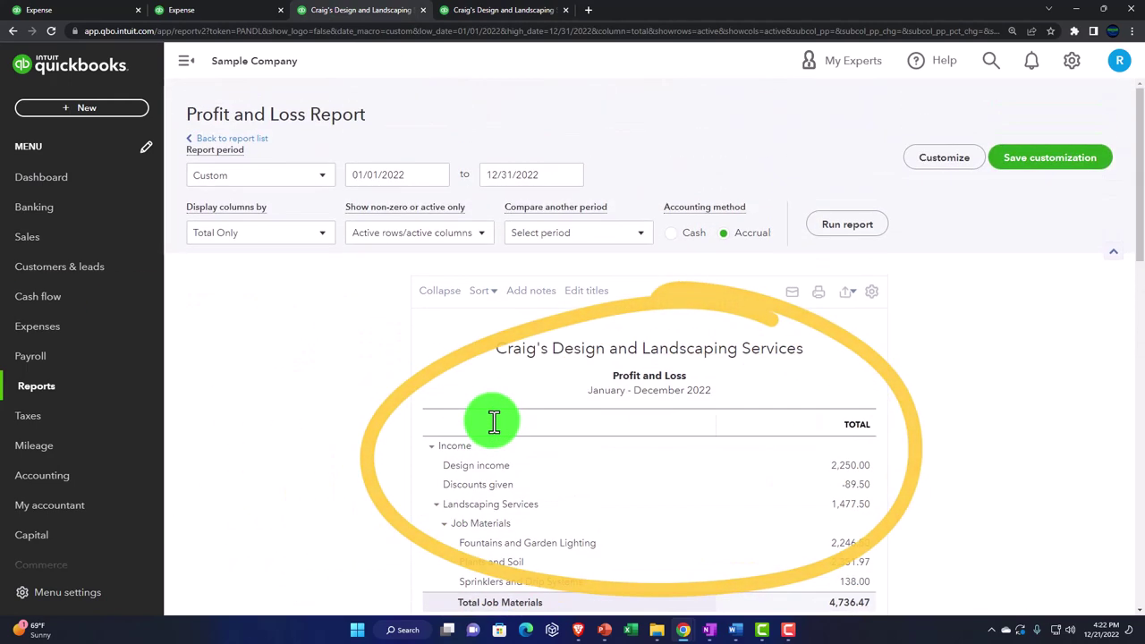
scroll(493, 421, down, 2)
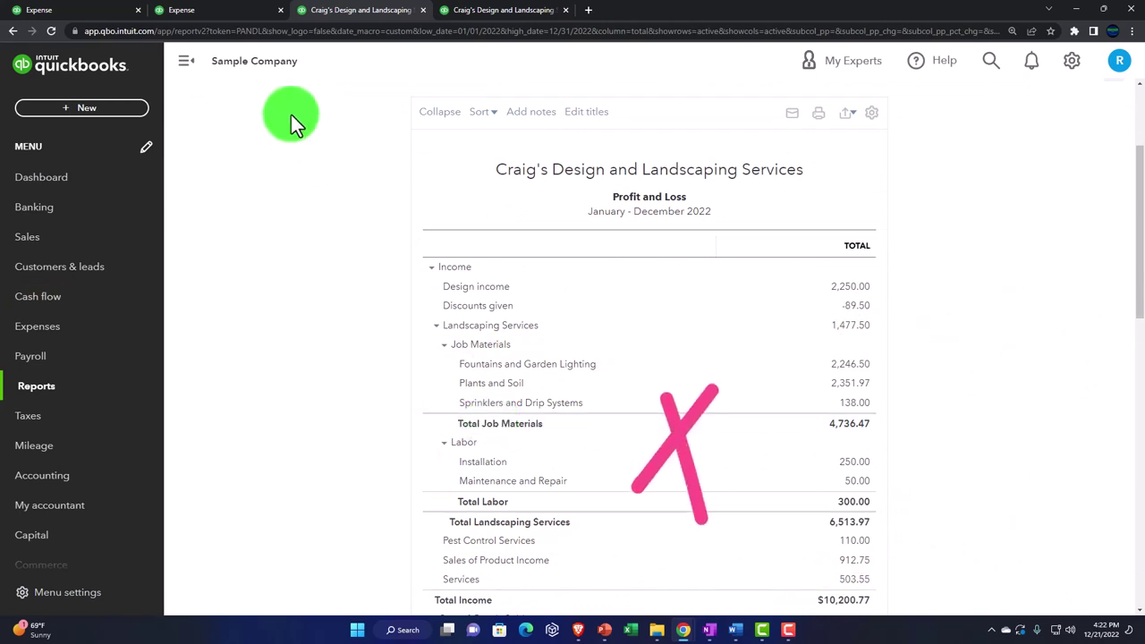
click(221, 13)
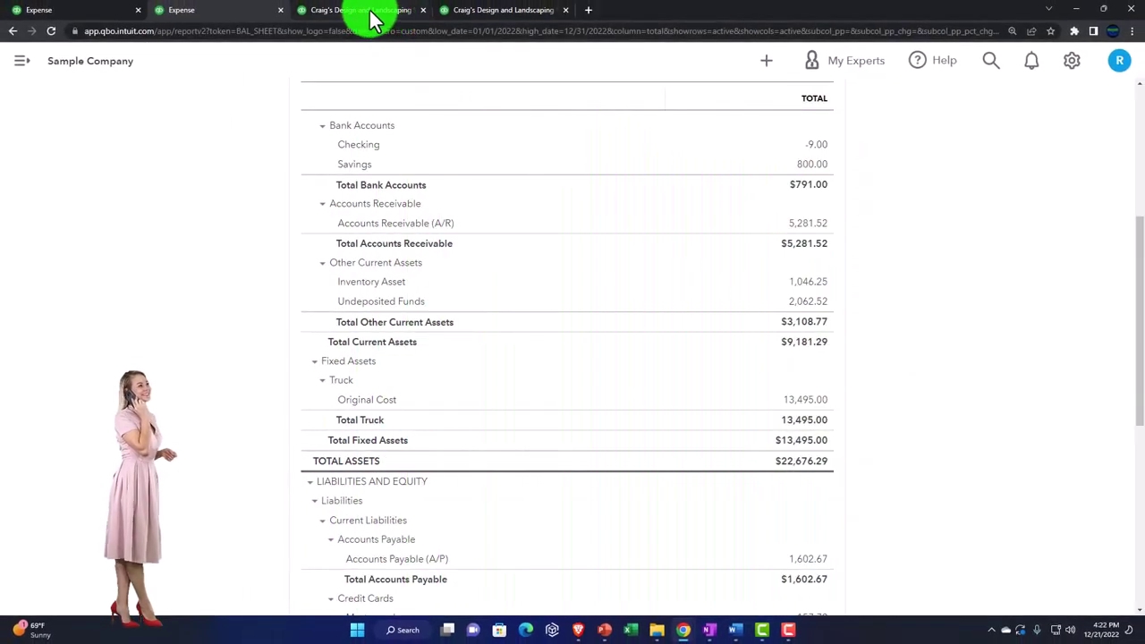
click(374, 18)
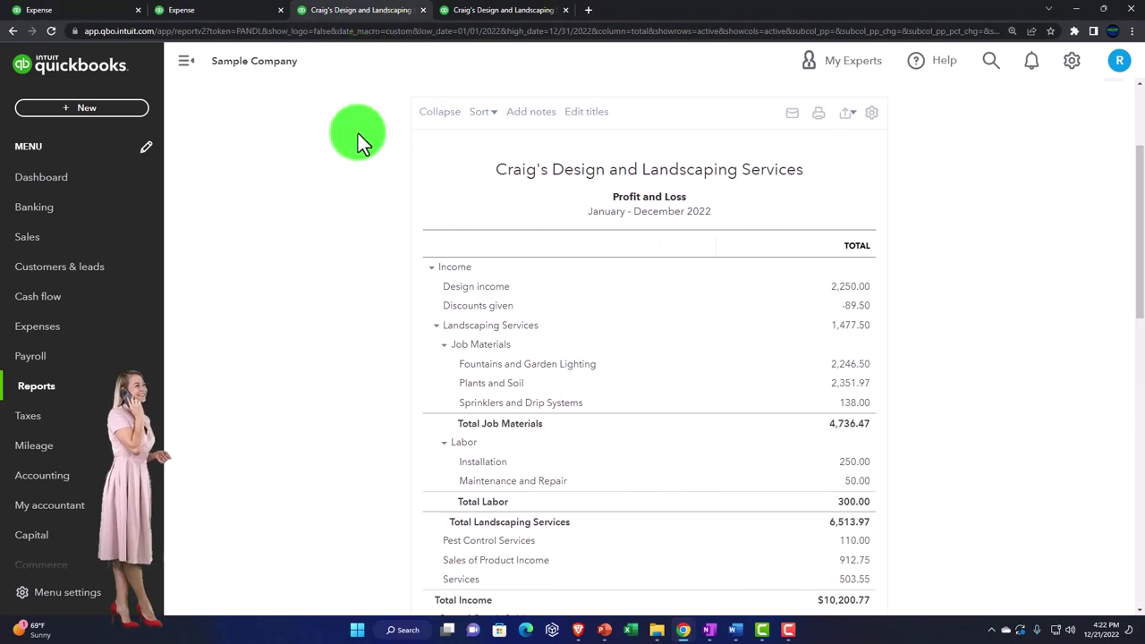
Enlarge the Profit and Loss report and examine its expense accounts down to Gas and Electric and Telephone under Utilities.
click(184, 70)
key(ctrl+plus)
key(ctrl+plus)
key(ctrl+plus)
key(ctrl+plus)
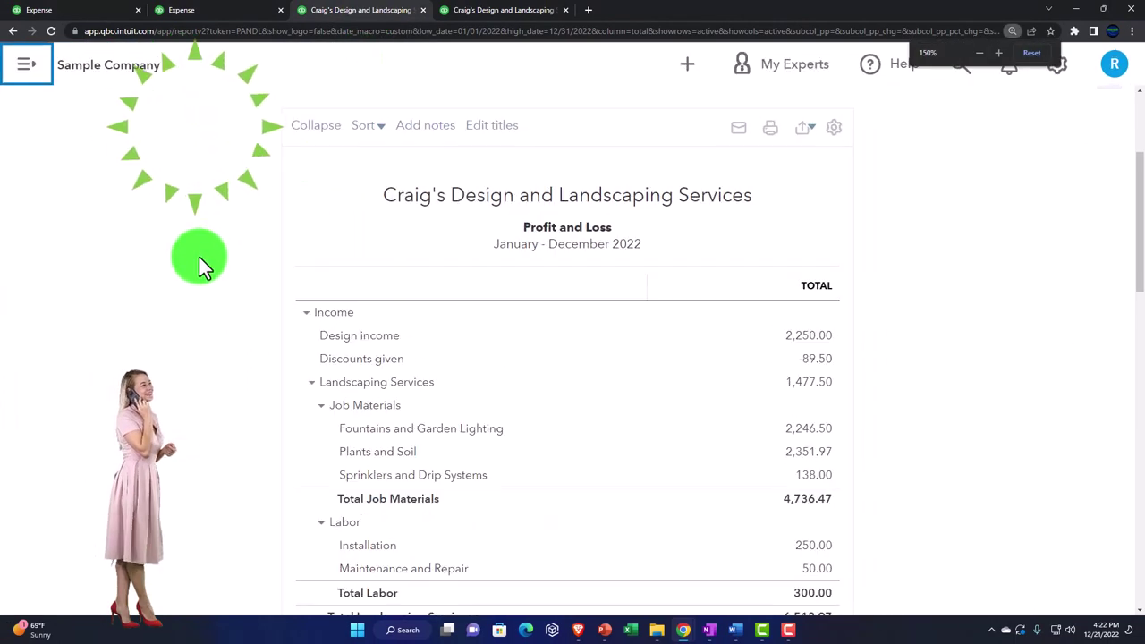
scroll(200, 258, down, 6)
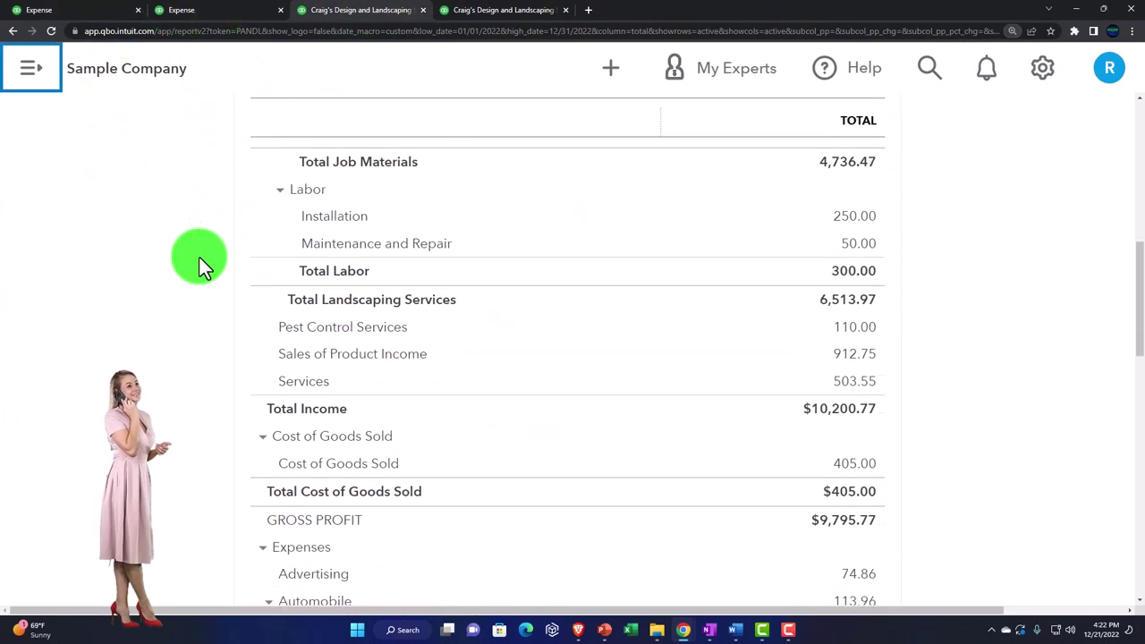
scroll(200, 257, down, 3)
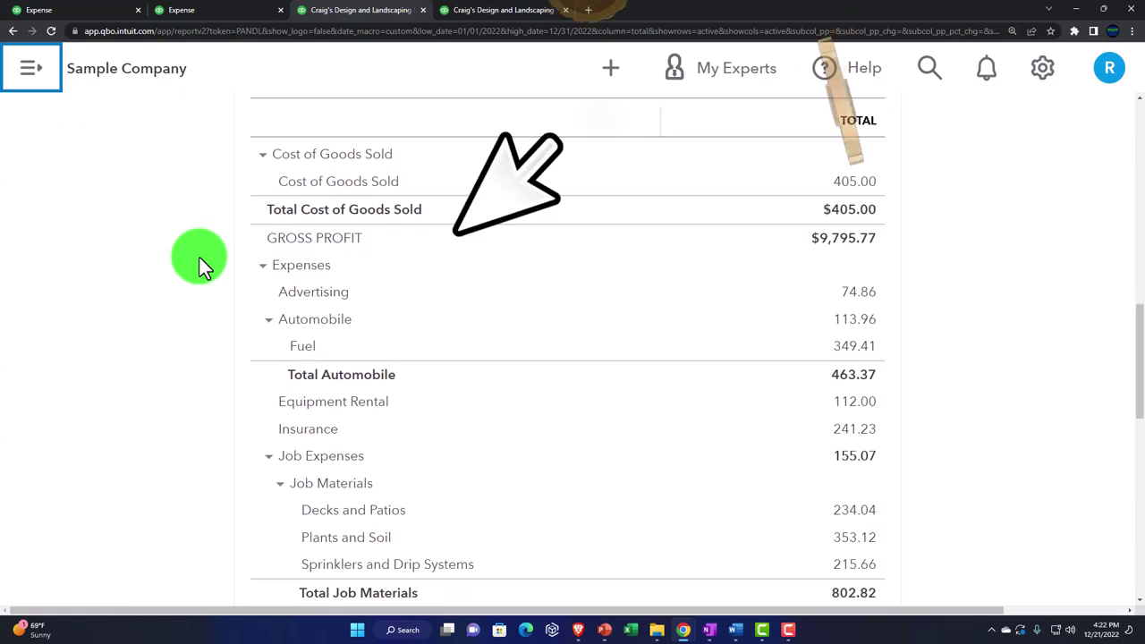
scroll(199, 257, down, 1)
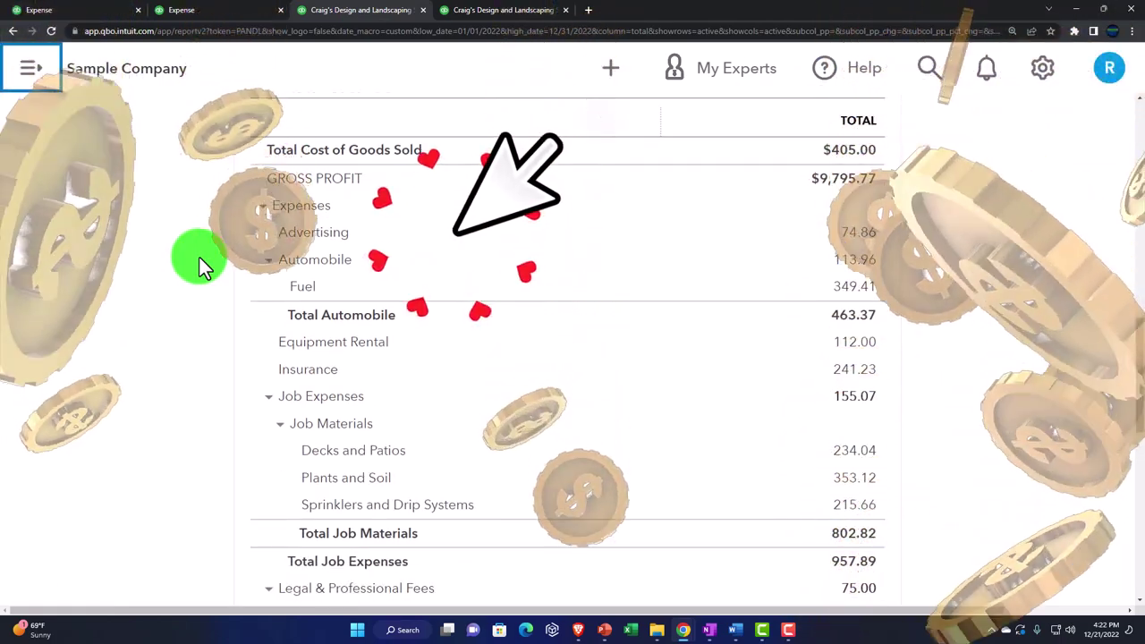
scroll(199, 258, down, 1)
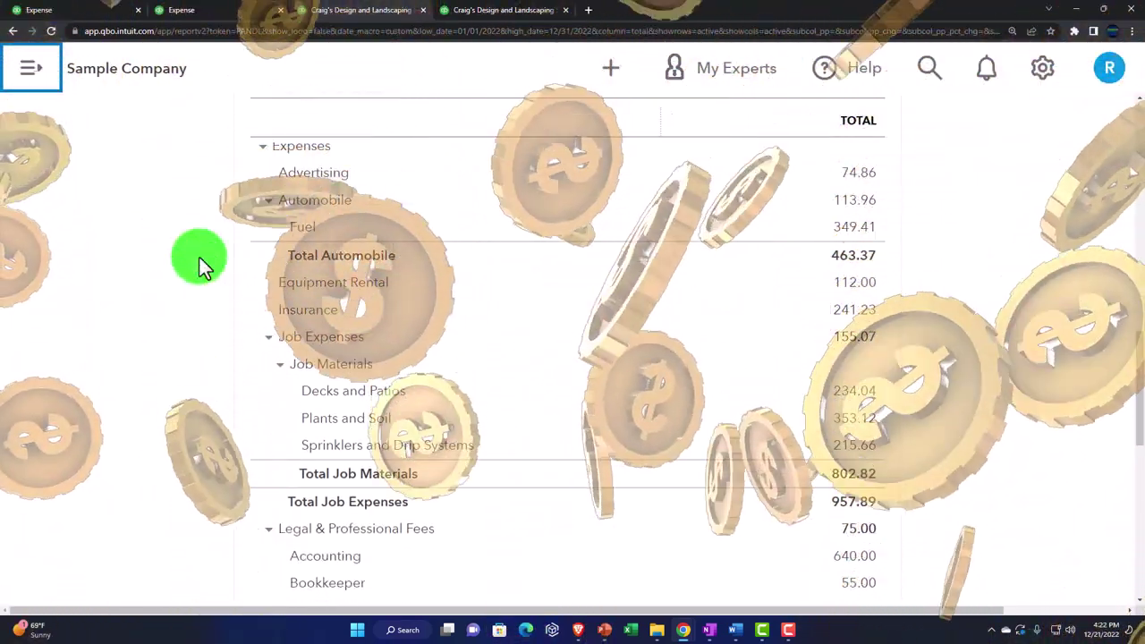
scroll(199, 258, down, 3)
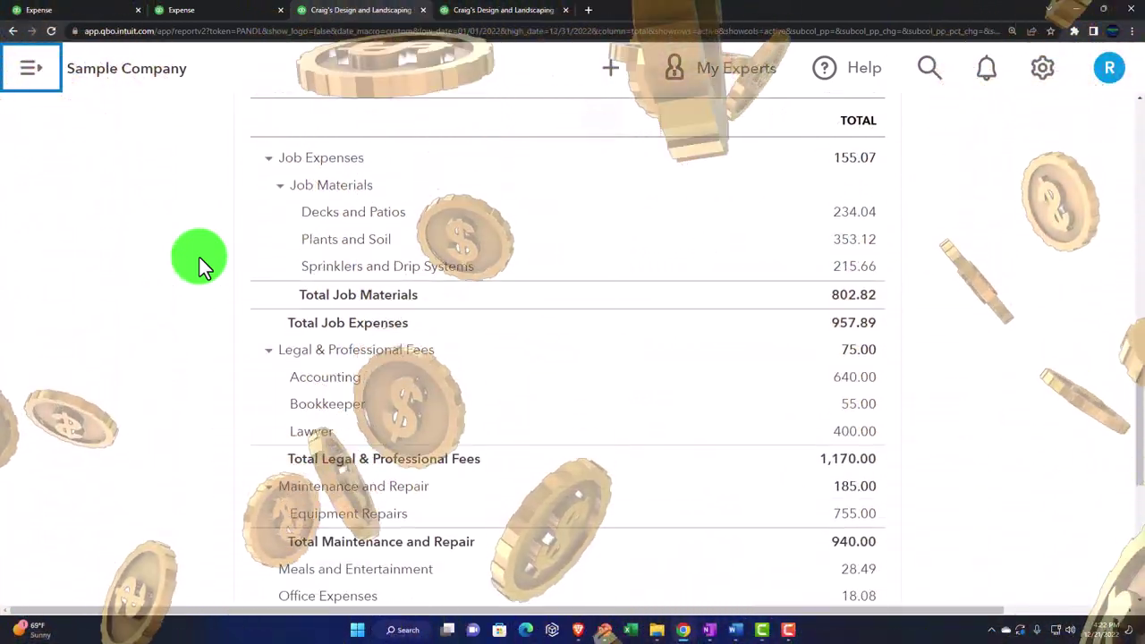
scroll(199, 257, down, 5)
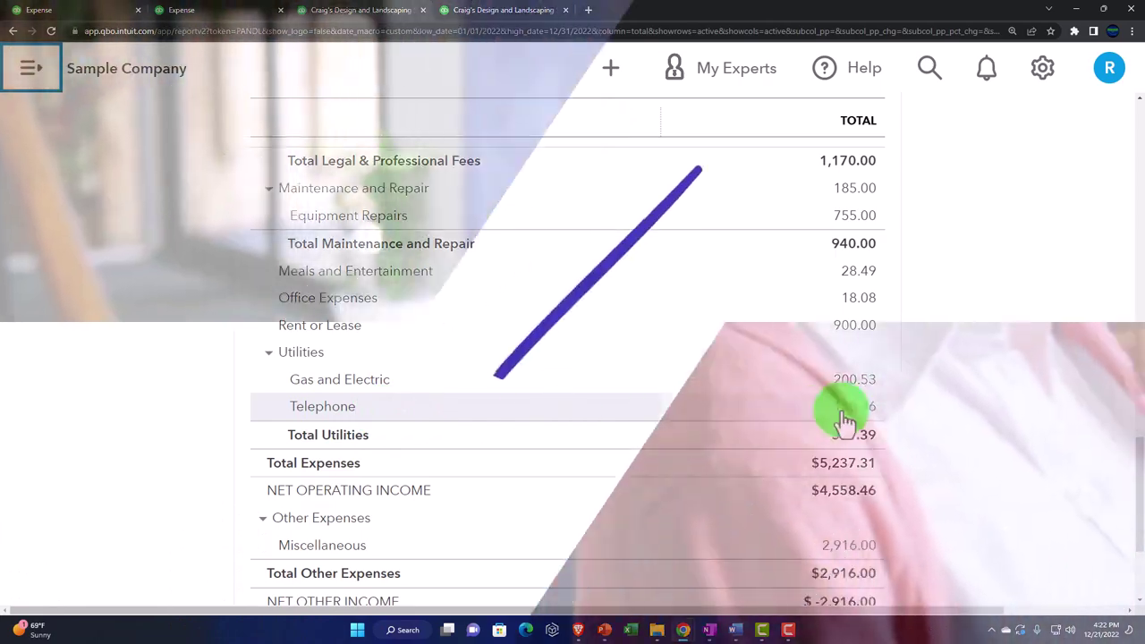
Drill into the Telephone expense to examine the AAA transaction, and return to the Profit and Loss summary.
click(848, 408)
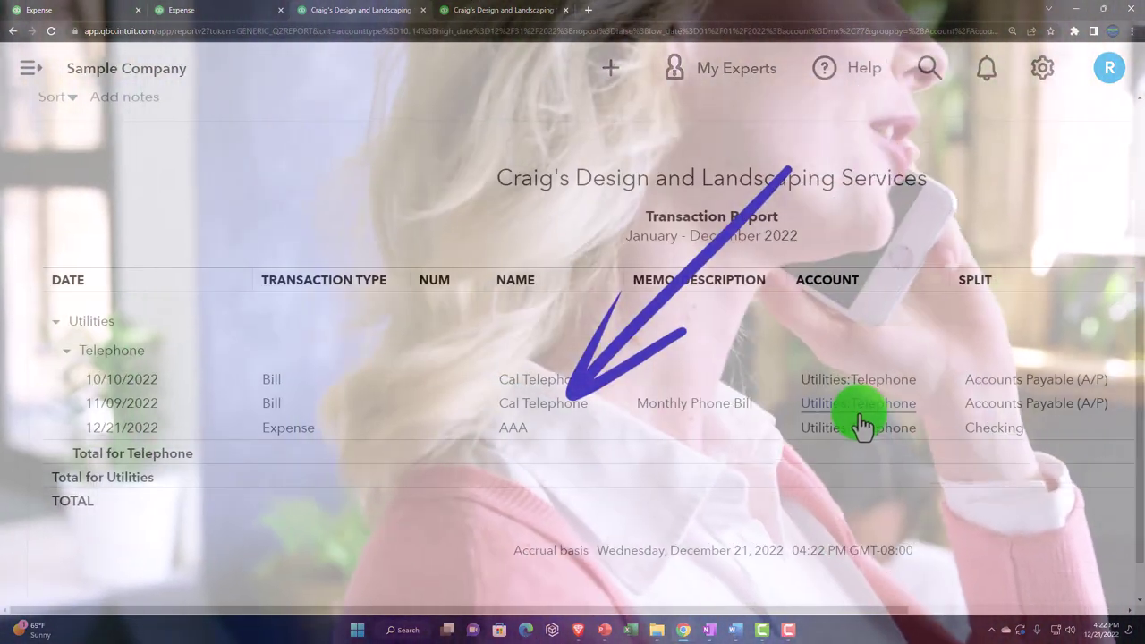
key(ctrl+minus)
key(ctrl+minus)
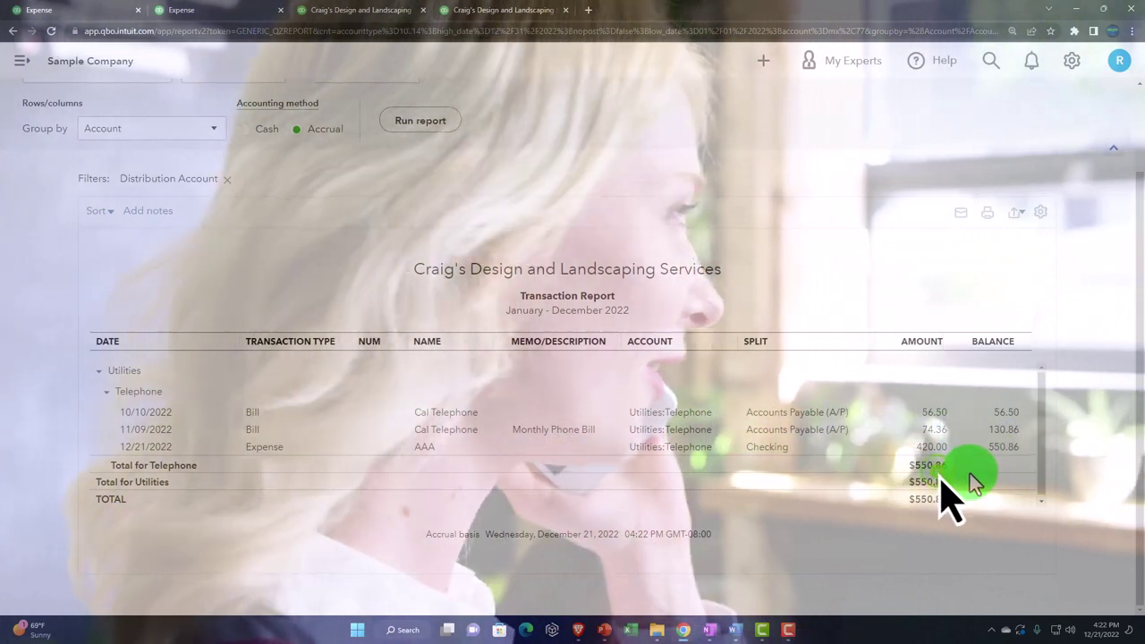
scroll(684, 480, up, 1)
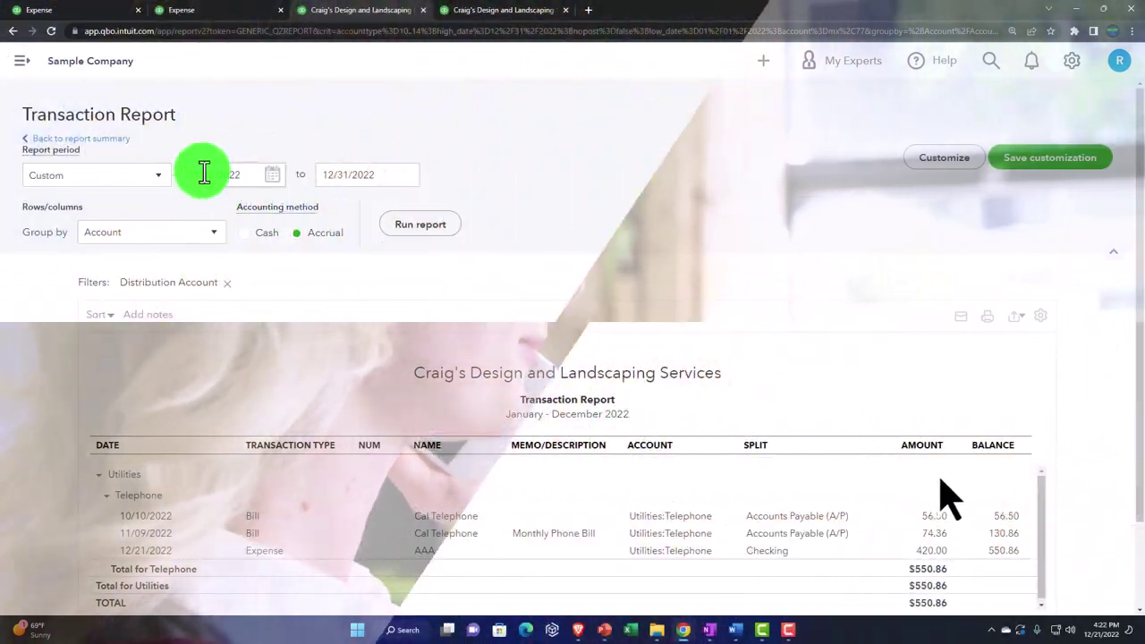
click(112, 141)
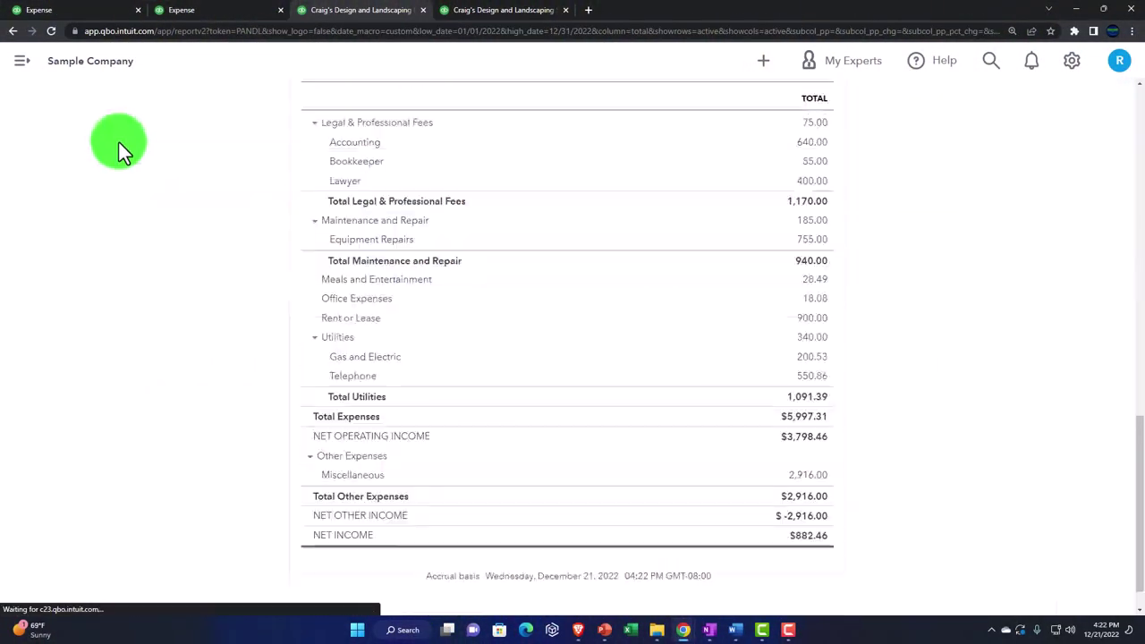
Return to the browser tab with the company homepage and start a new vendor check.
click(85, 14)
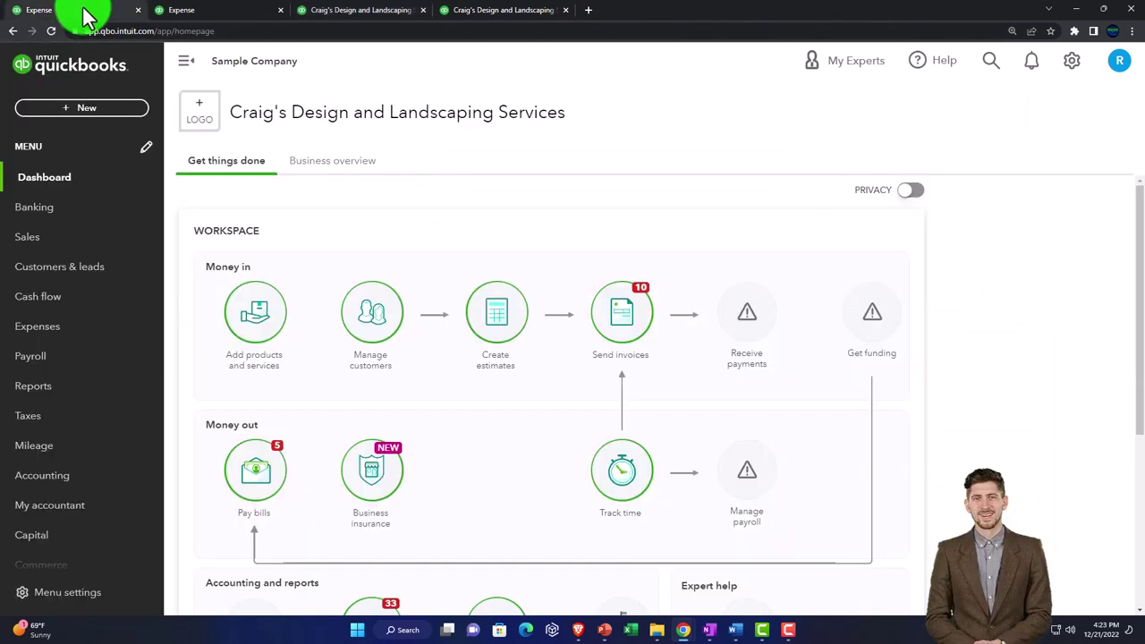
click(89, 108)
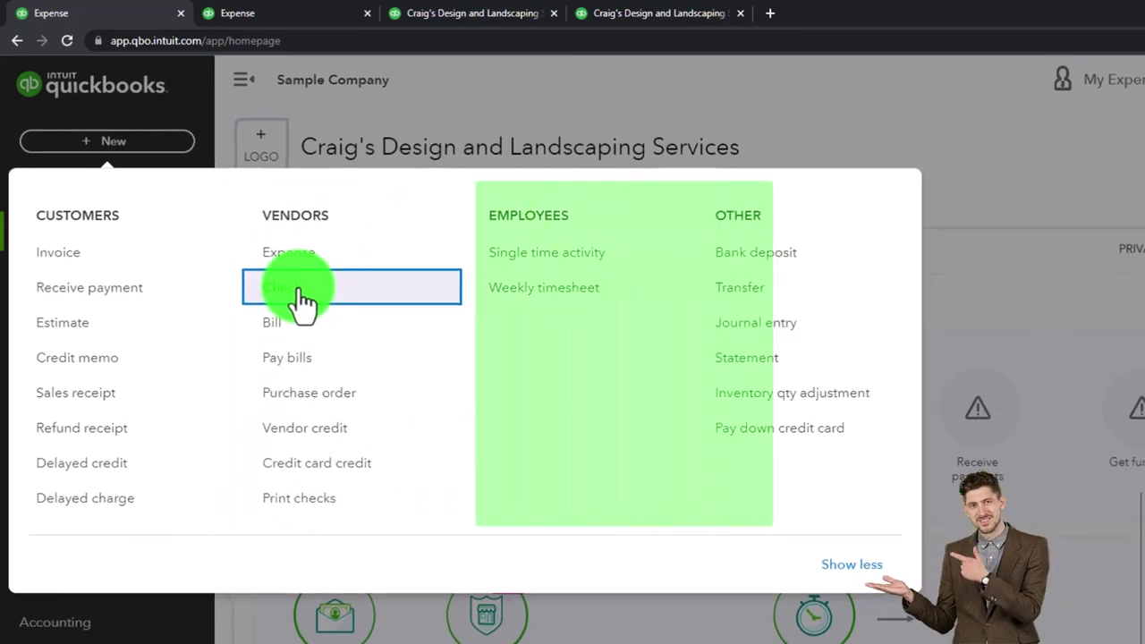
click(298, 289)
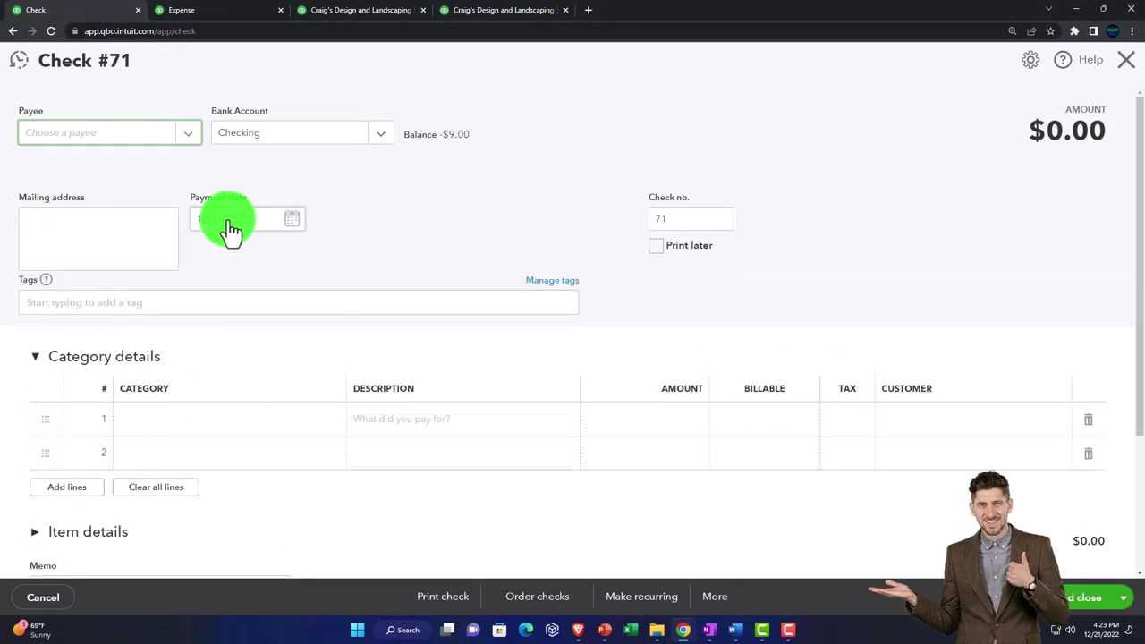
Set the check's payee to BBB, adding it as a new vendor and saving the vendor record.
click(98, 130)
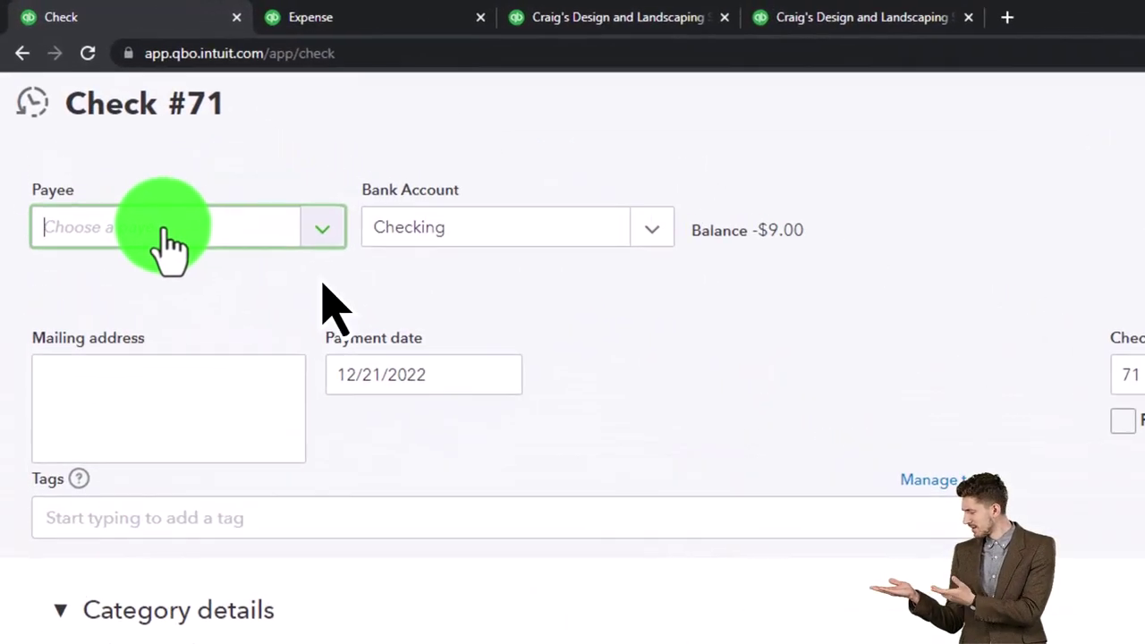
text(BBB)
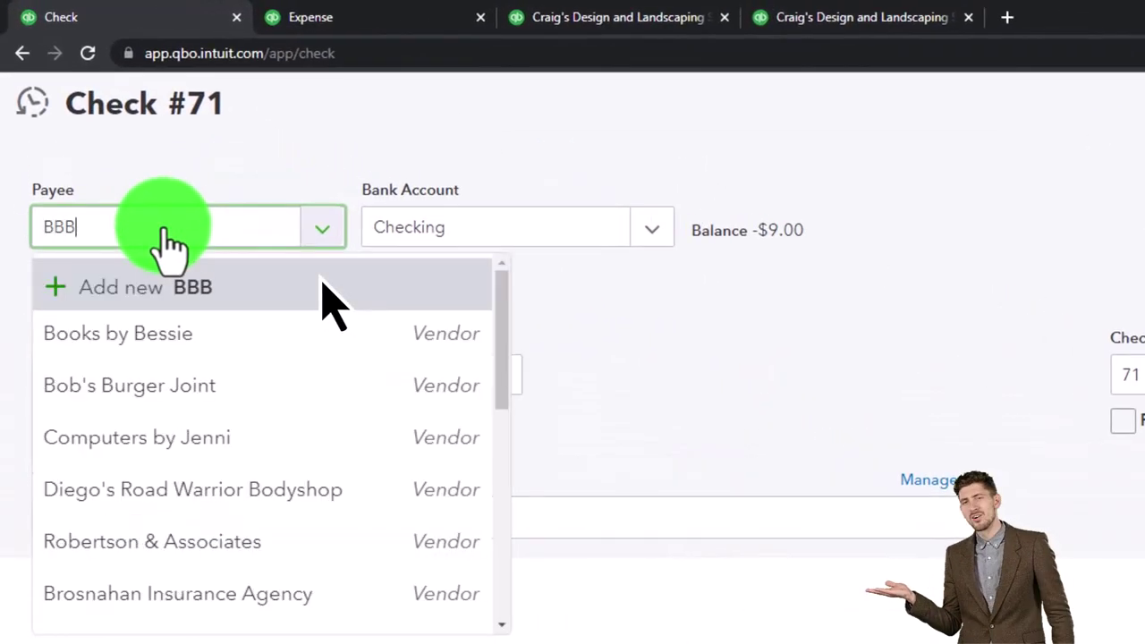
click(327, 297)
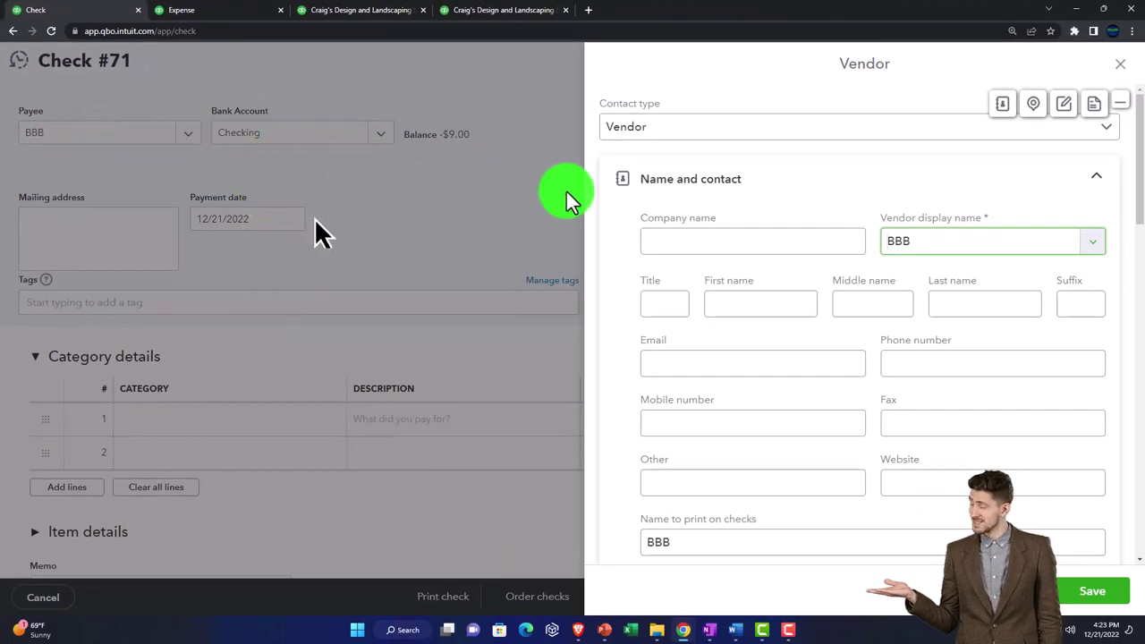
click(1089, 601)
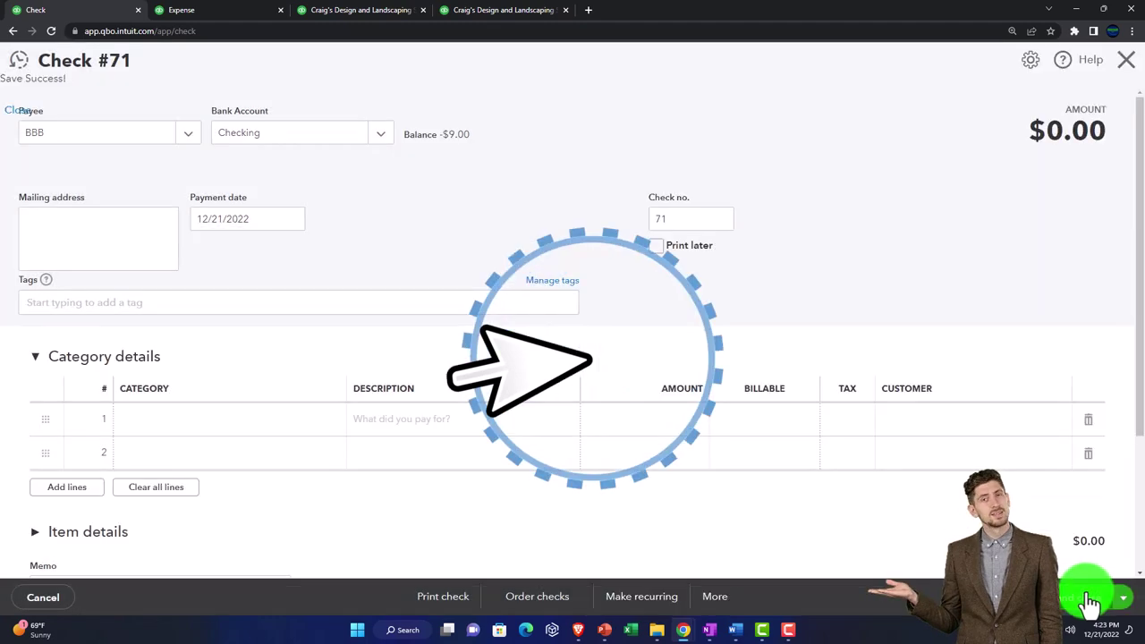
Review the check's bank account choices, payment date, check number and Print later option, keeping Checking as the account.
click(299, 141)
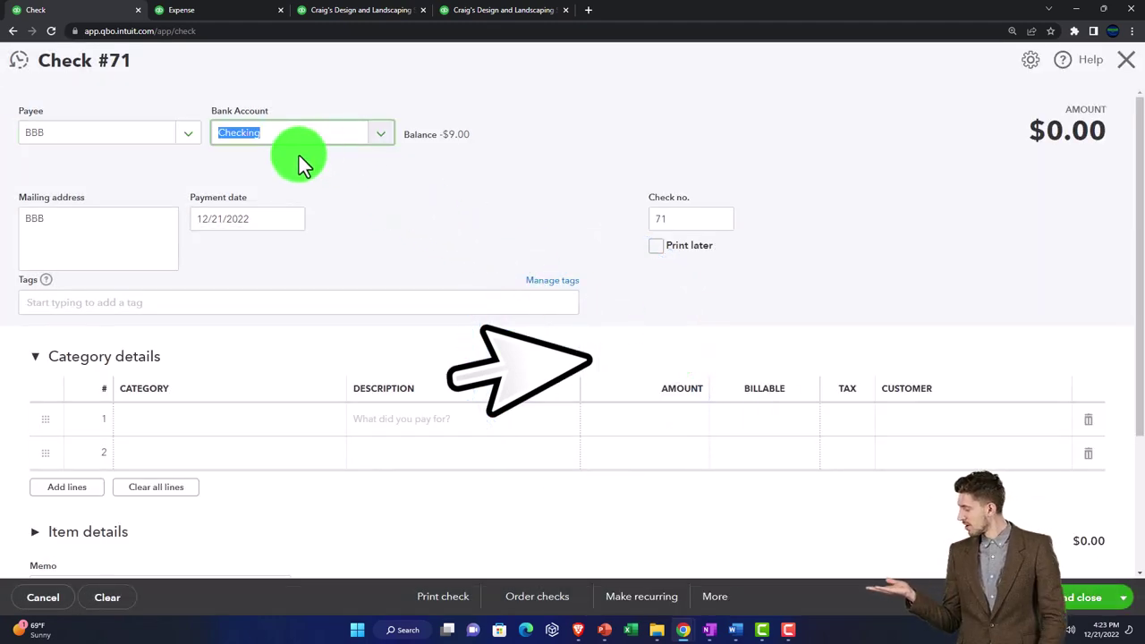
click(398, 147)
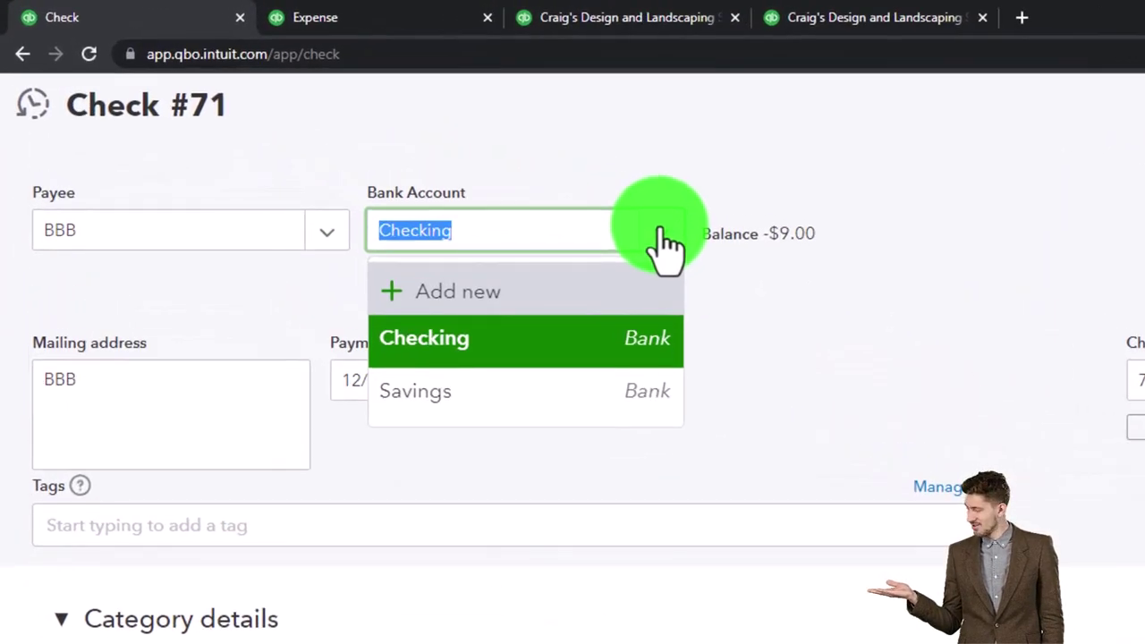
click(662, 243)
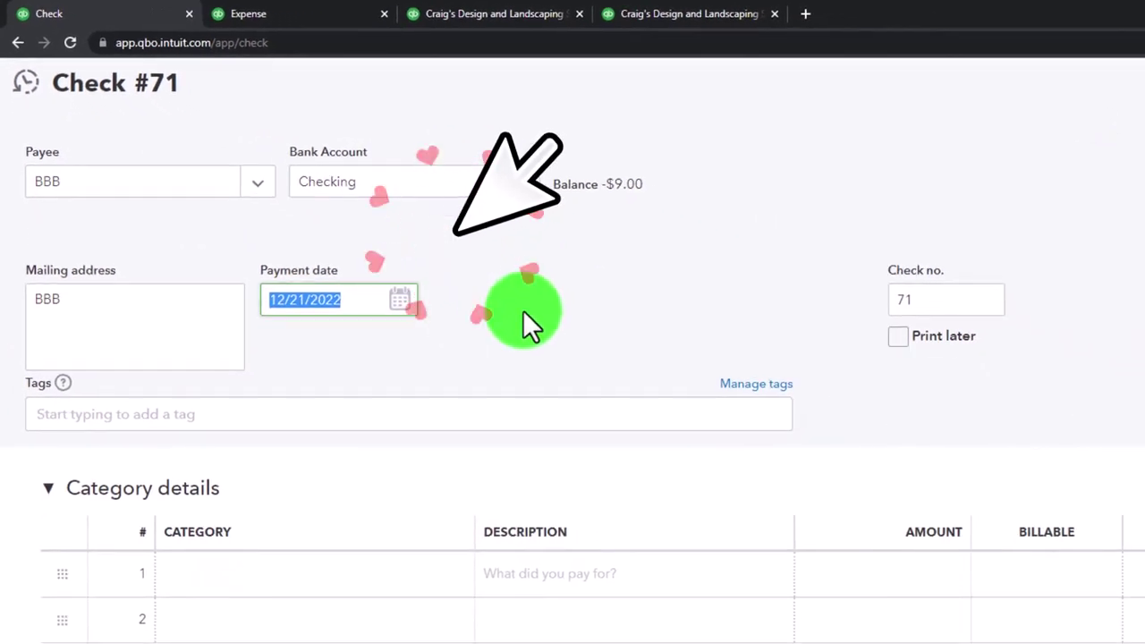
key(Tab)
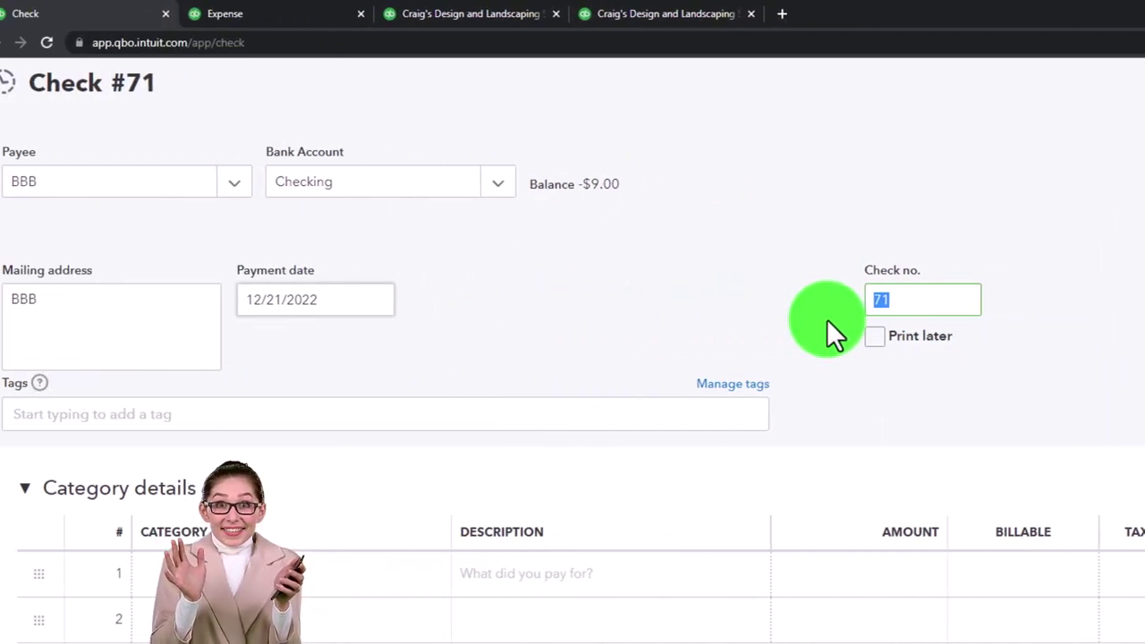
key(Tab)
key(Tab)
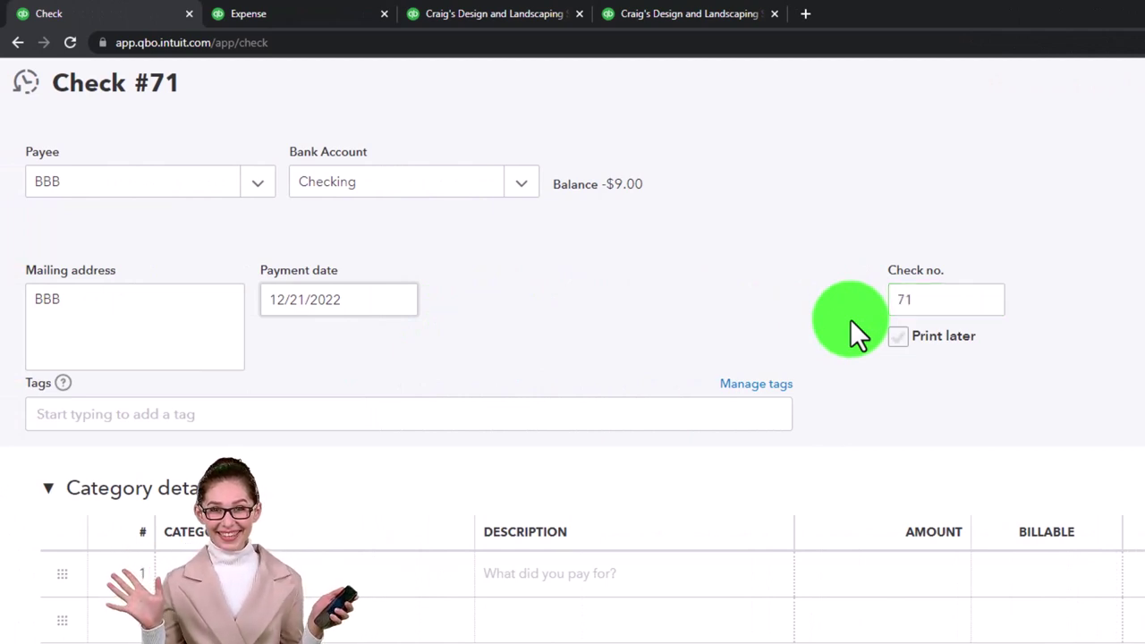
key(Tab)
key(Tab)
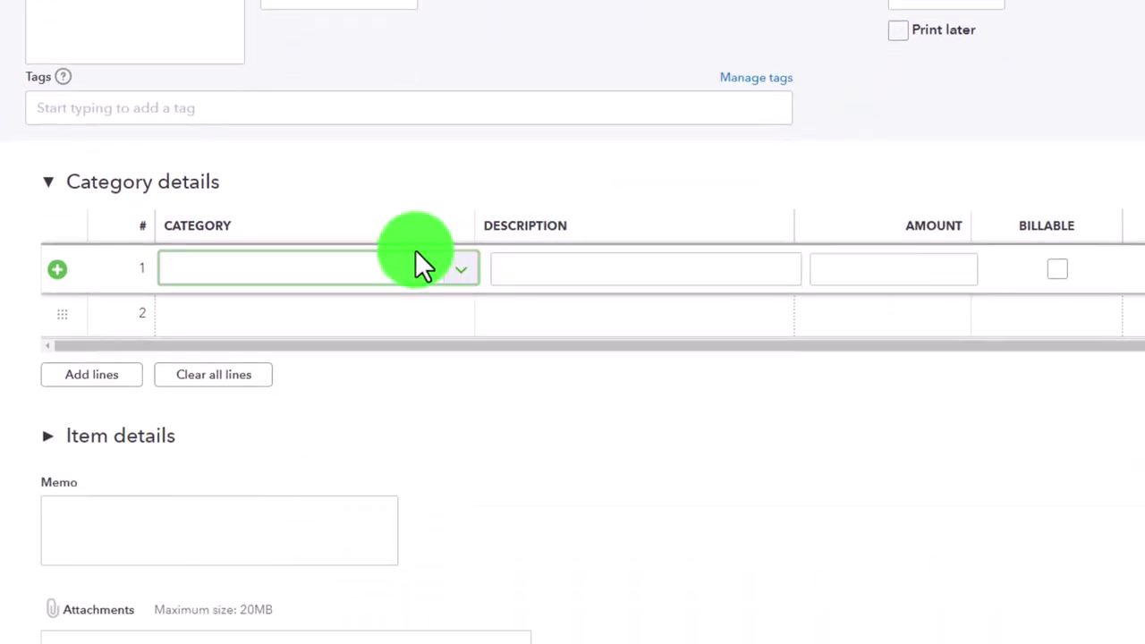
Fill the first category line with the Supplies category, description Staples and an amount of 750.00.
click(51, 181)
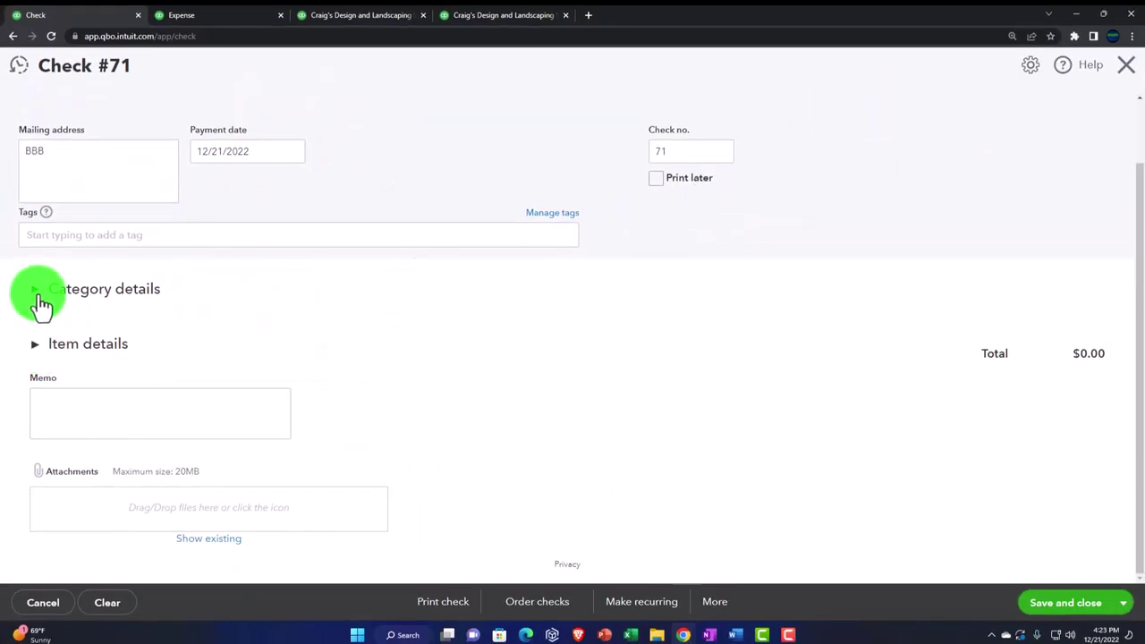
click(42, 304)
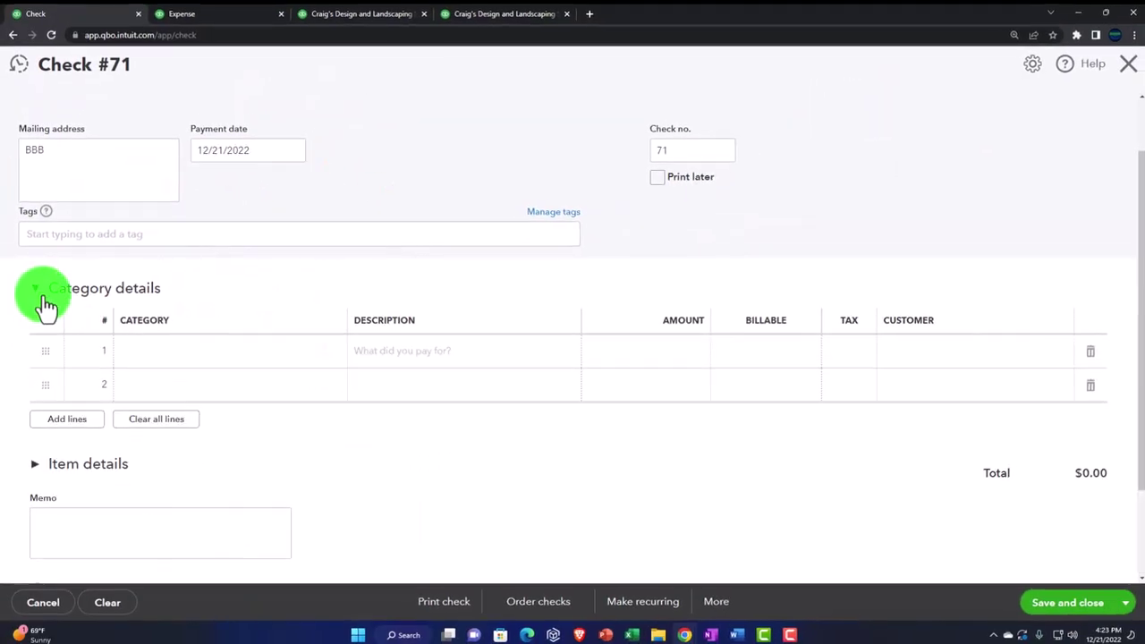
click(170, 340)
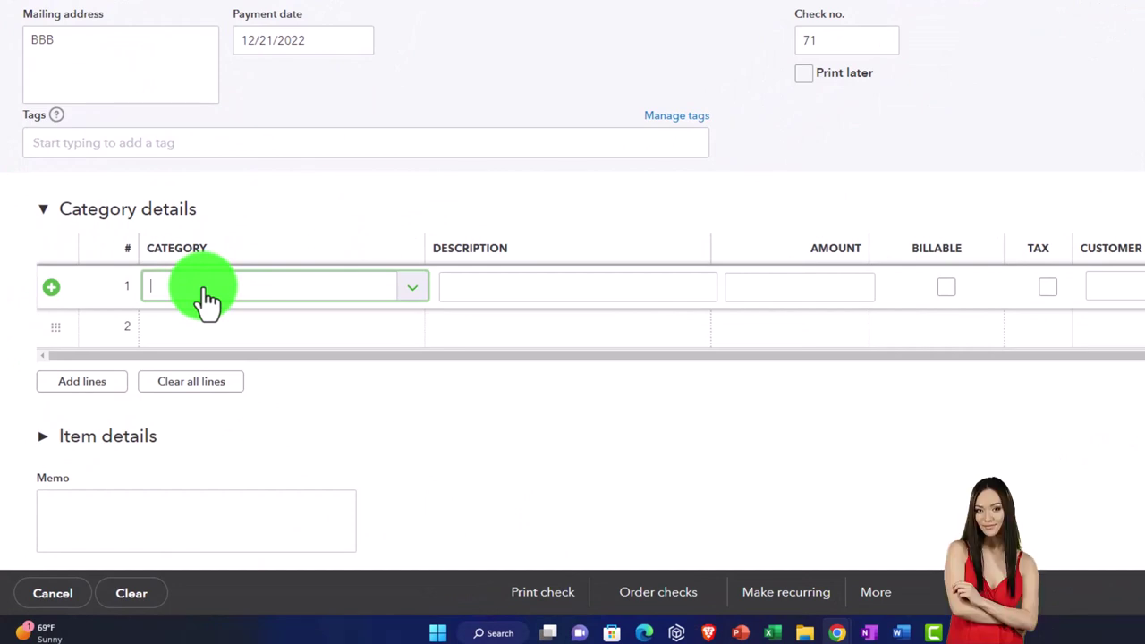
text(Suppl)
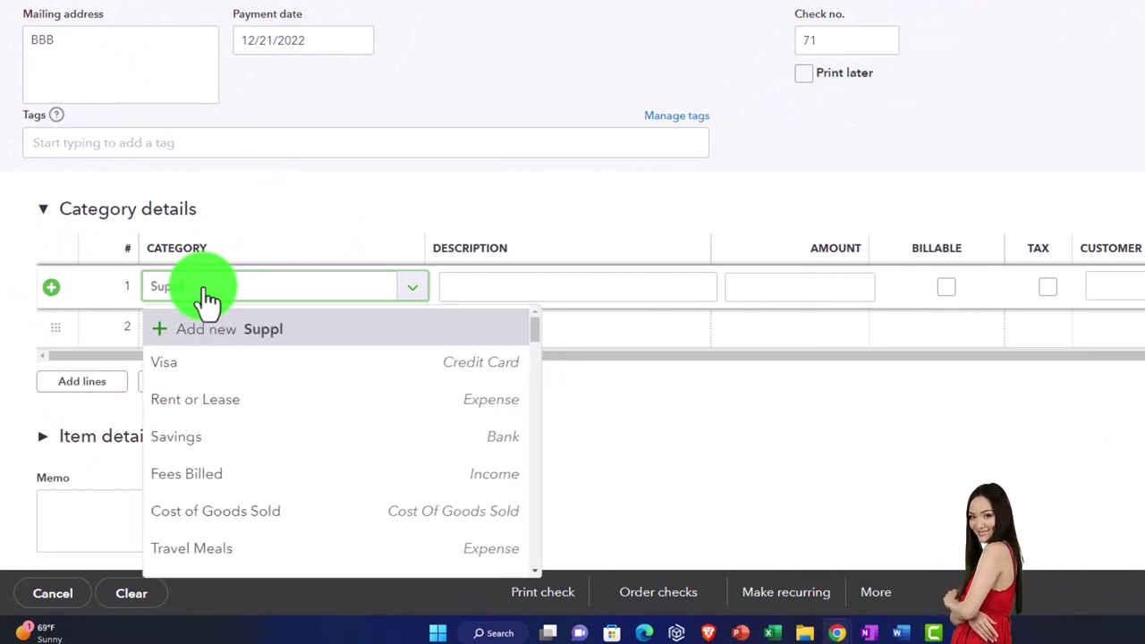
key(Down)
key(Down)
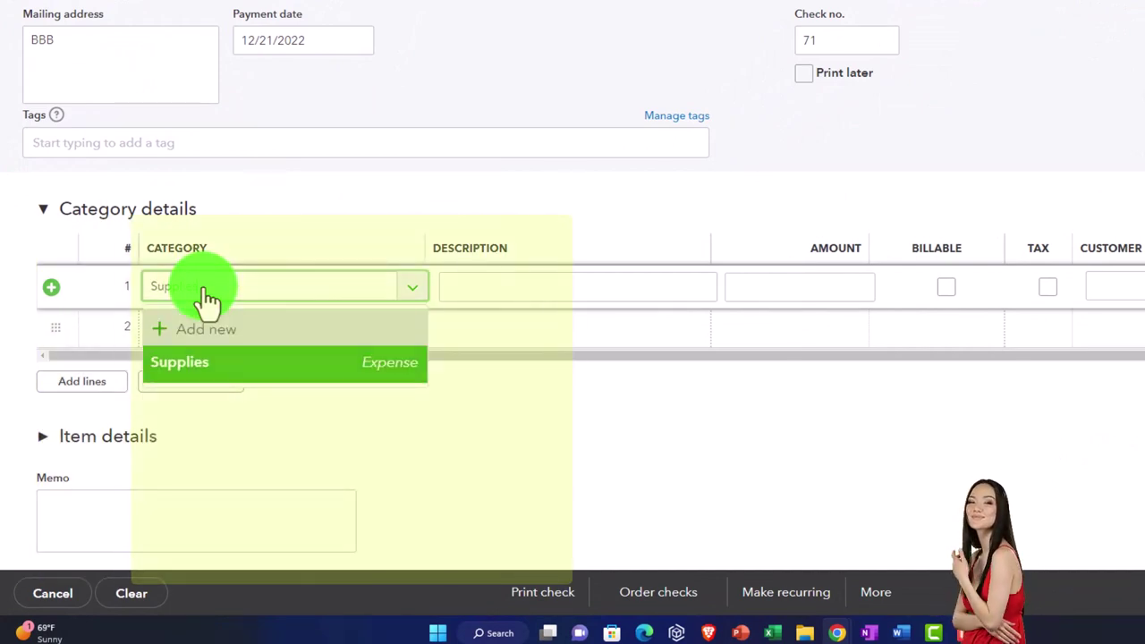
key(Tab)
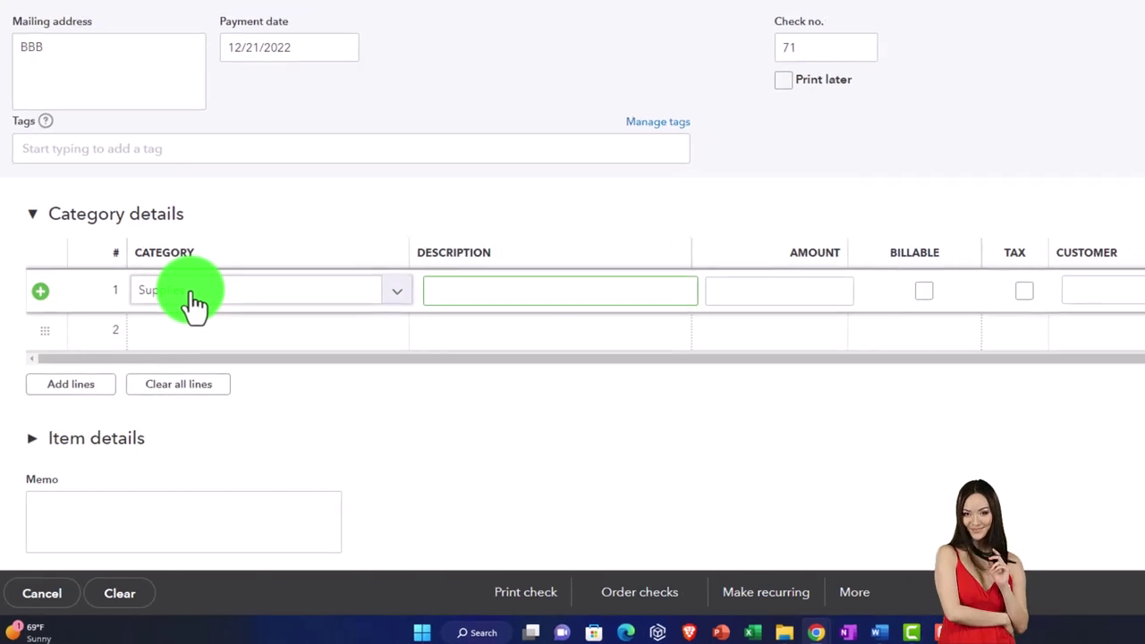
text(Staples)
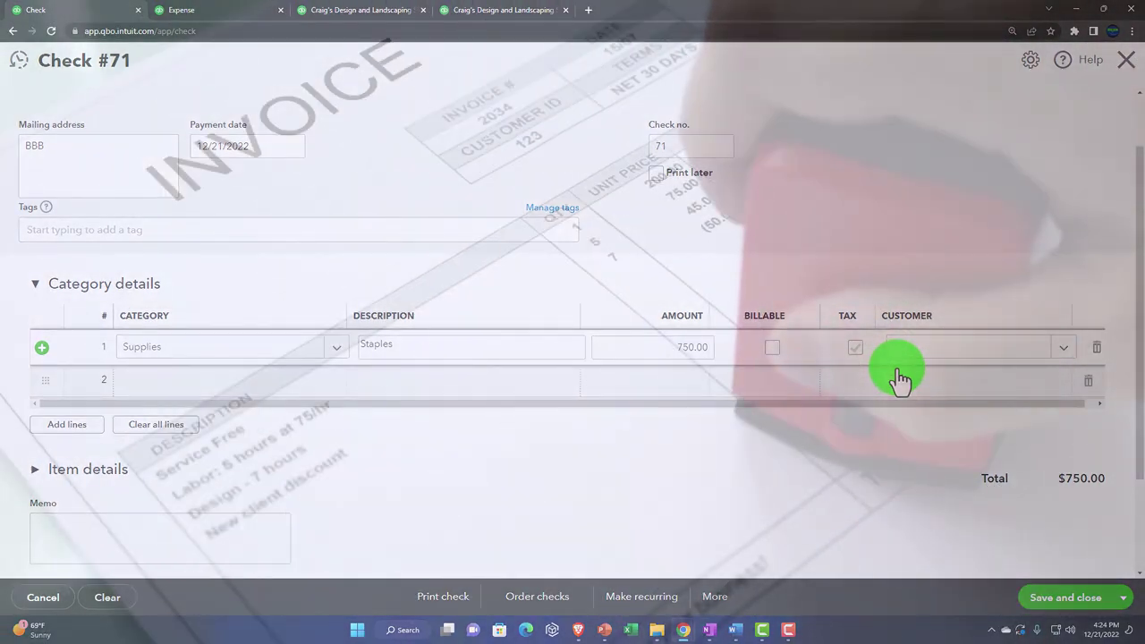
Examine the check form's item details, memo, attachments, check printing option, check number and additional options.
scroll(898, 380, down, 1)
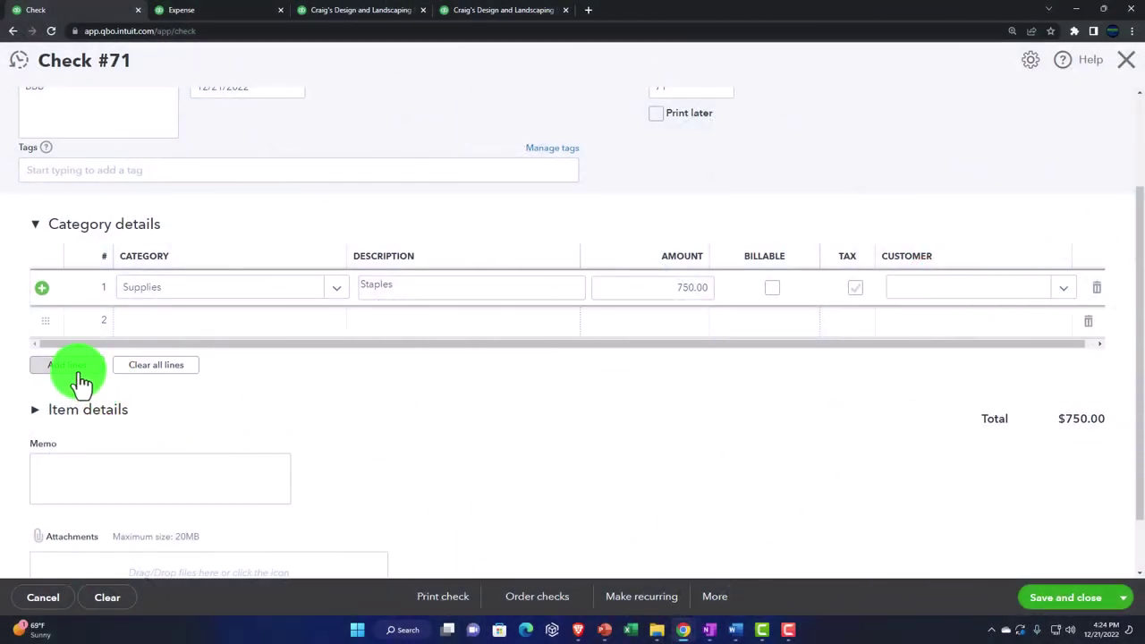
scroll(122, 383, down, 1)
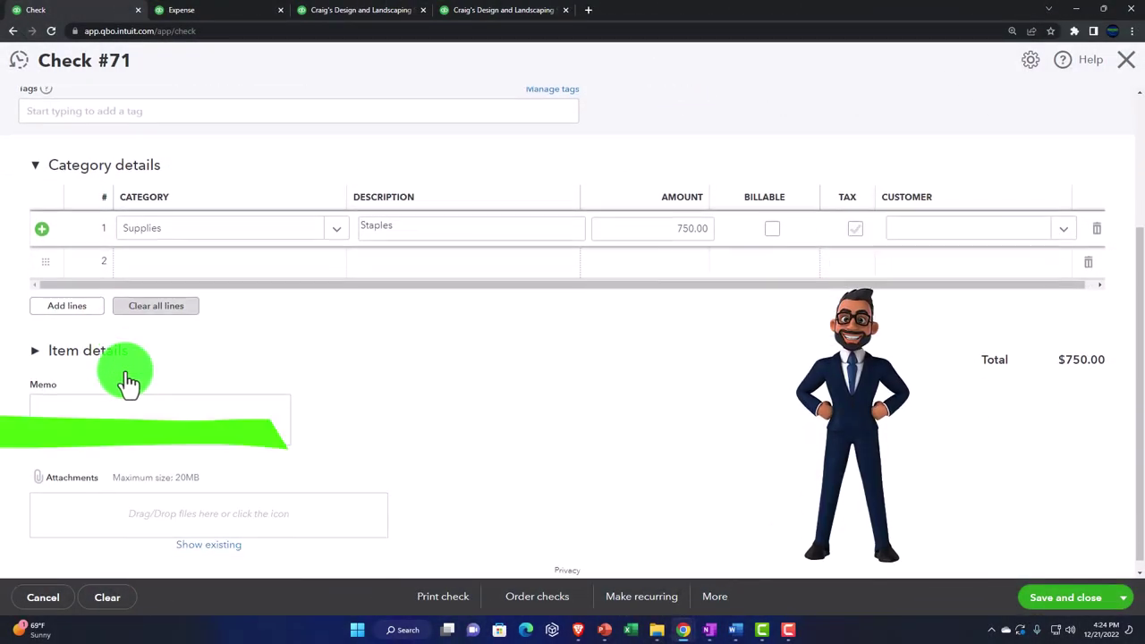
click(39, 351)
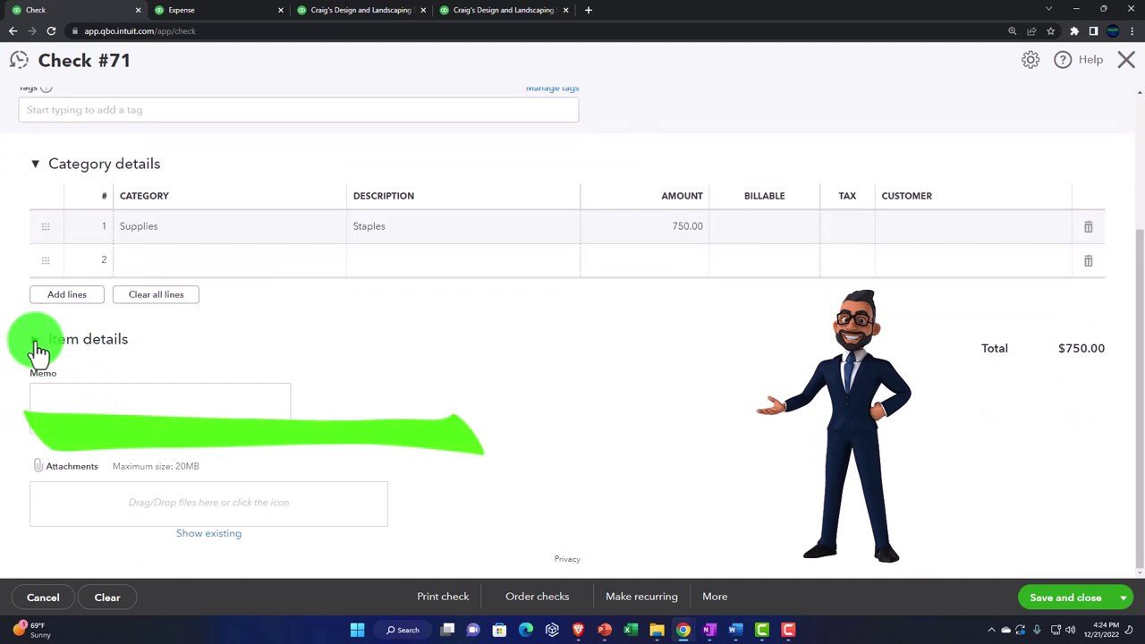
click(38, 348)
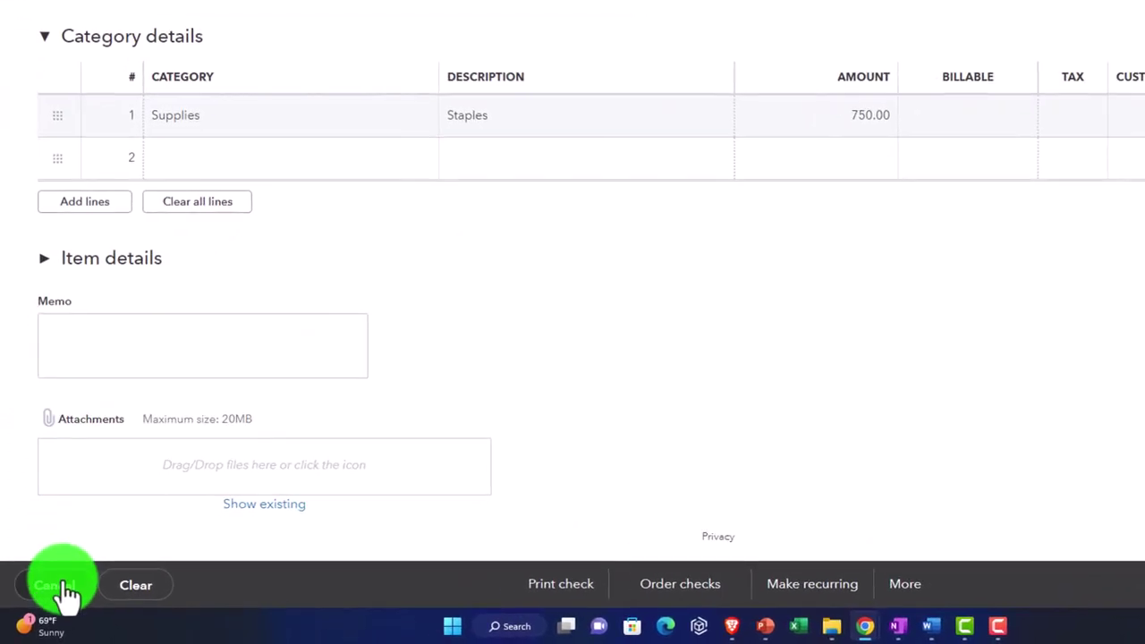
click(563, 586)
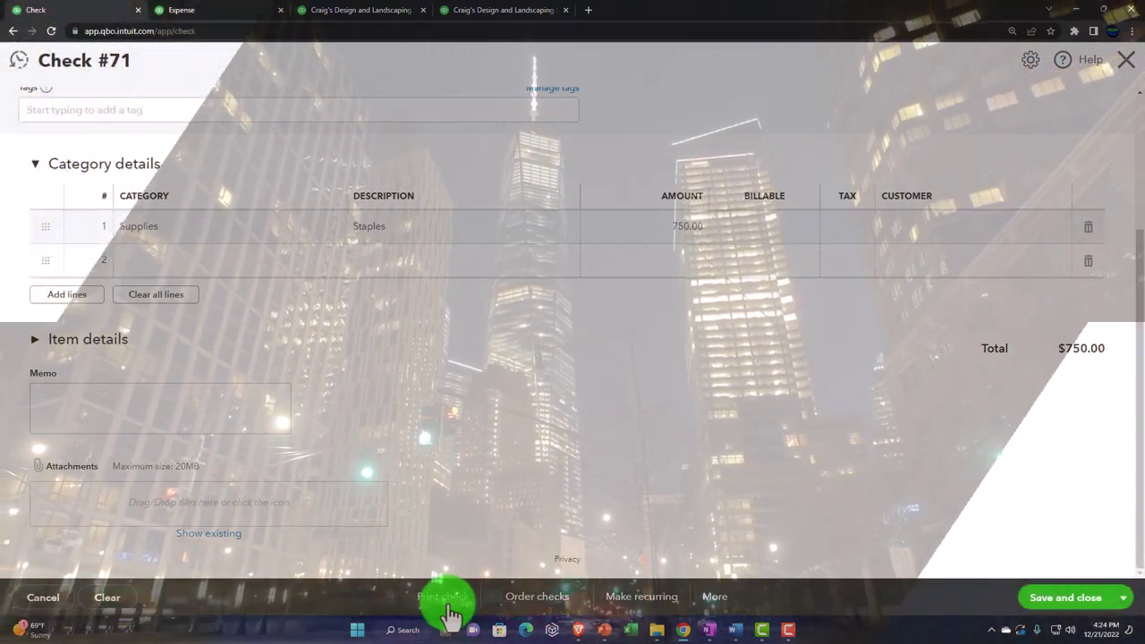
scroll(453, 546, up, 2)
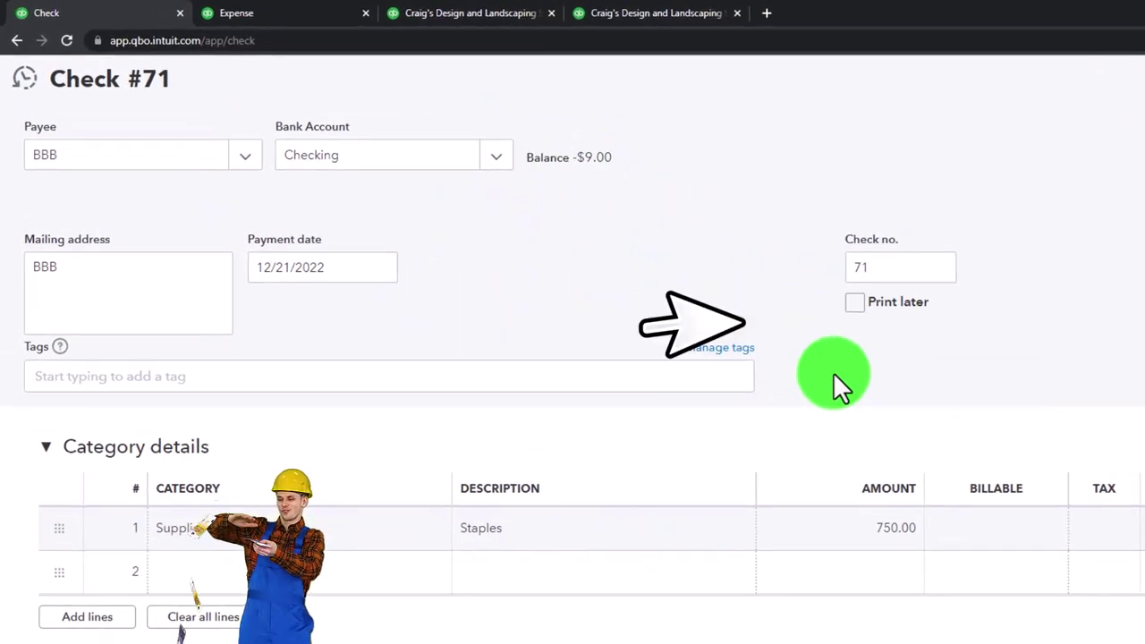
scroll(851, 313, down, 5)
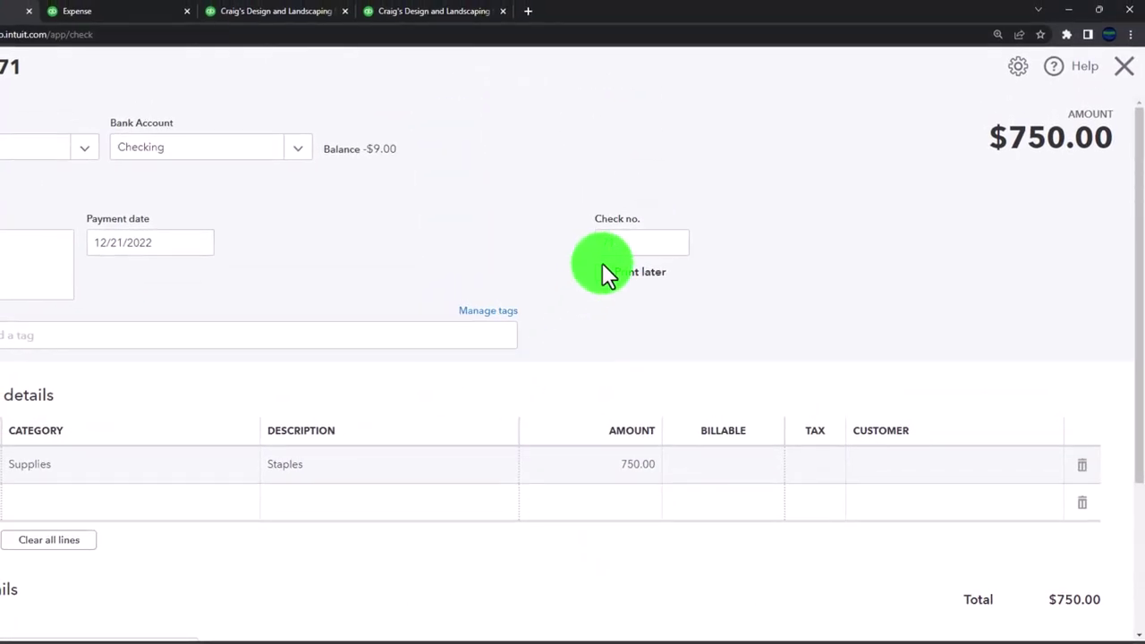
click(601, 262)
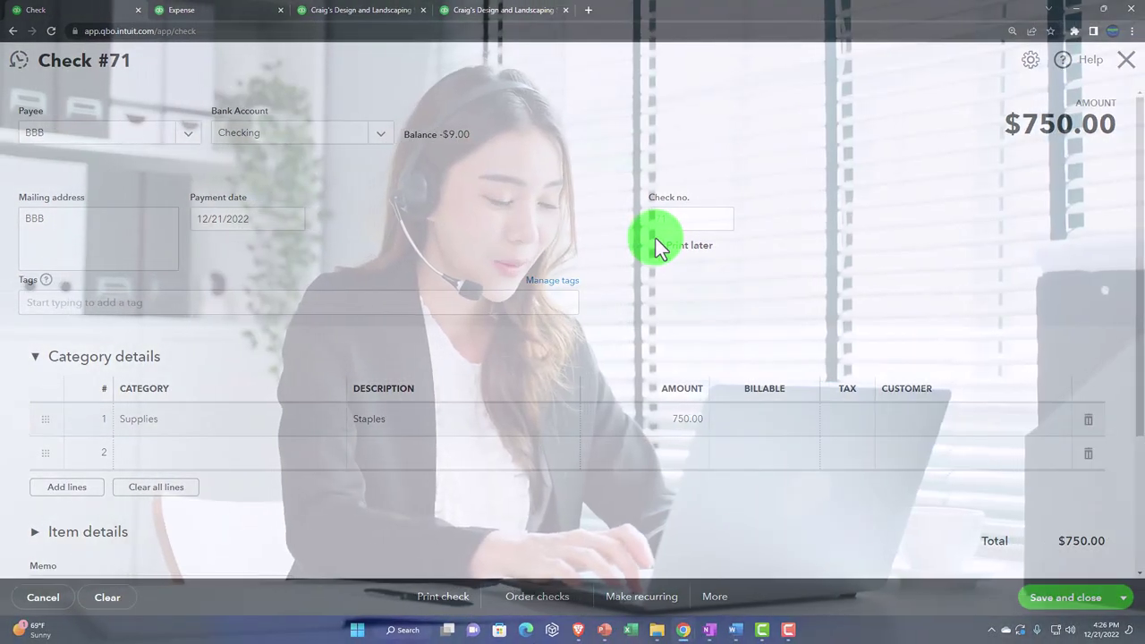
scroll(655, 237, down, 2)
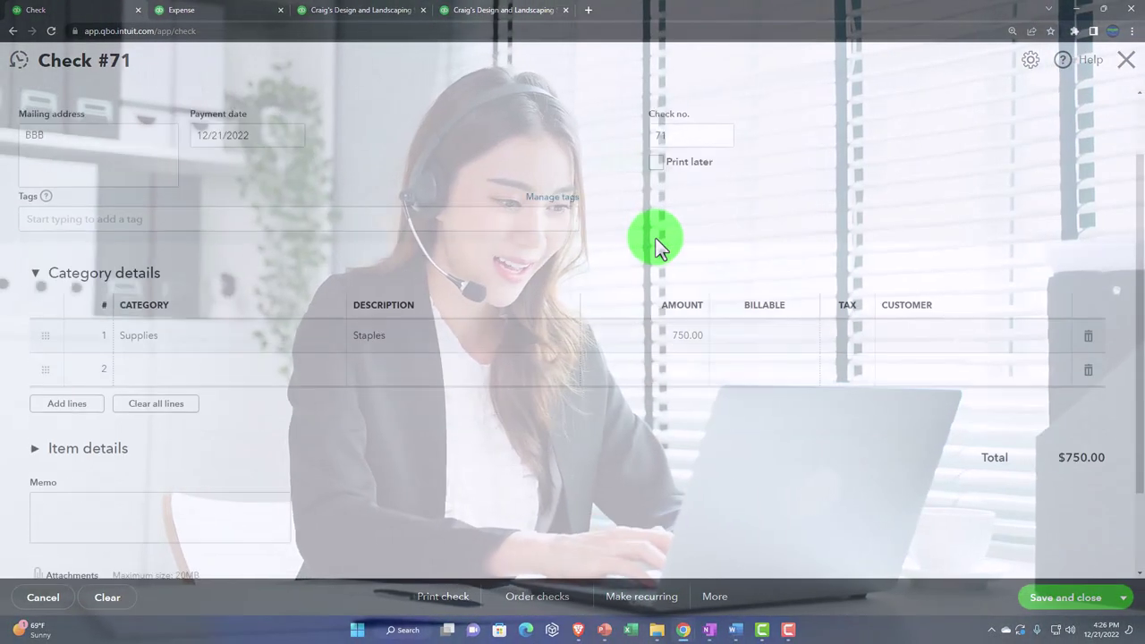
scroll(655, 238, down, 1)
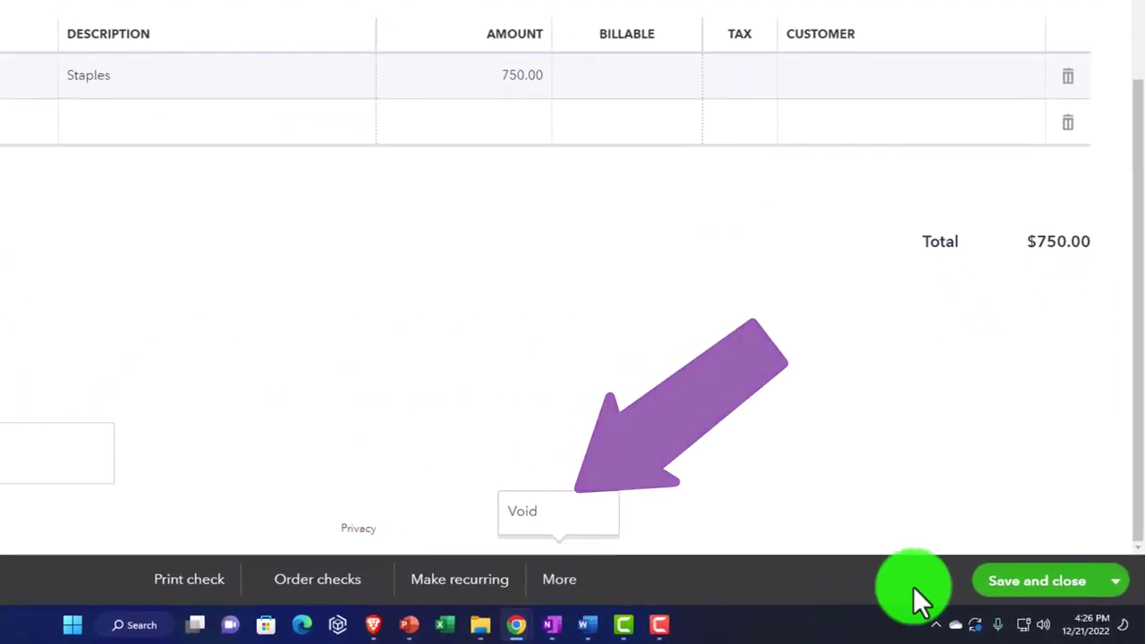
View the available save options, and save and close the check to BBB.
click(1115, 582)
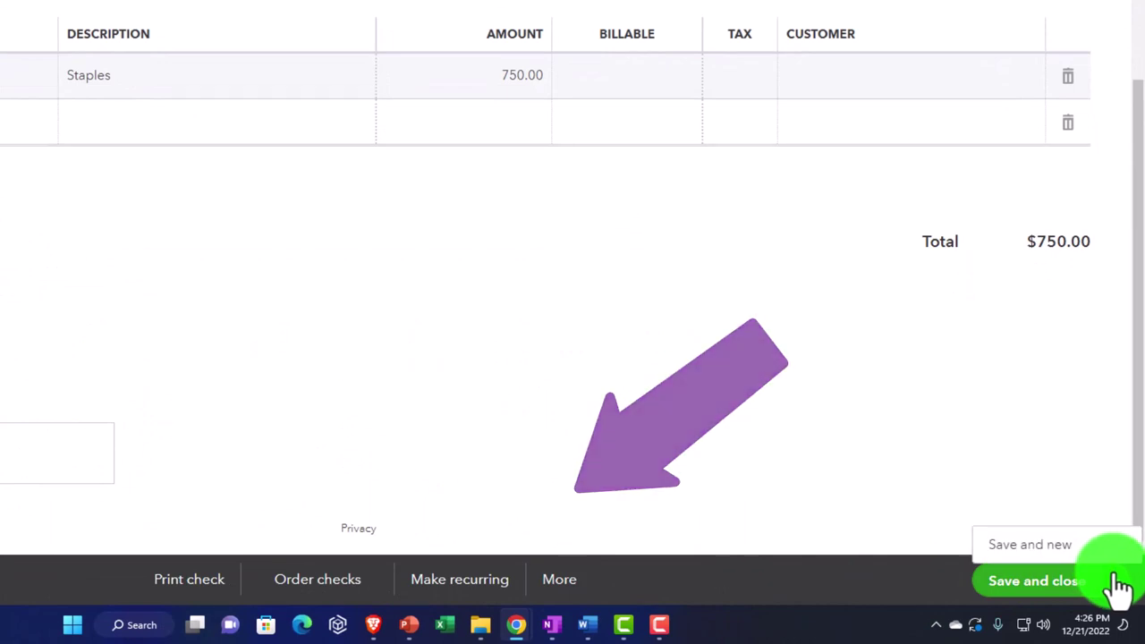
click(1116, 581)
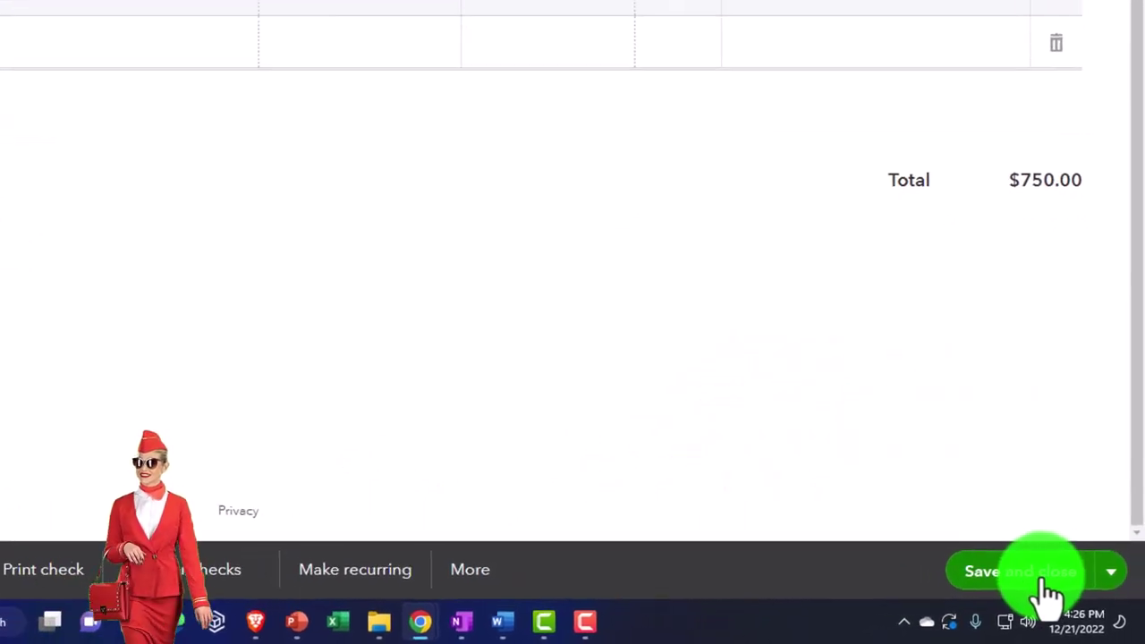
click(1042, 579)
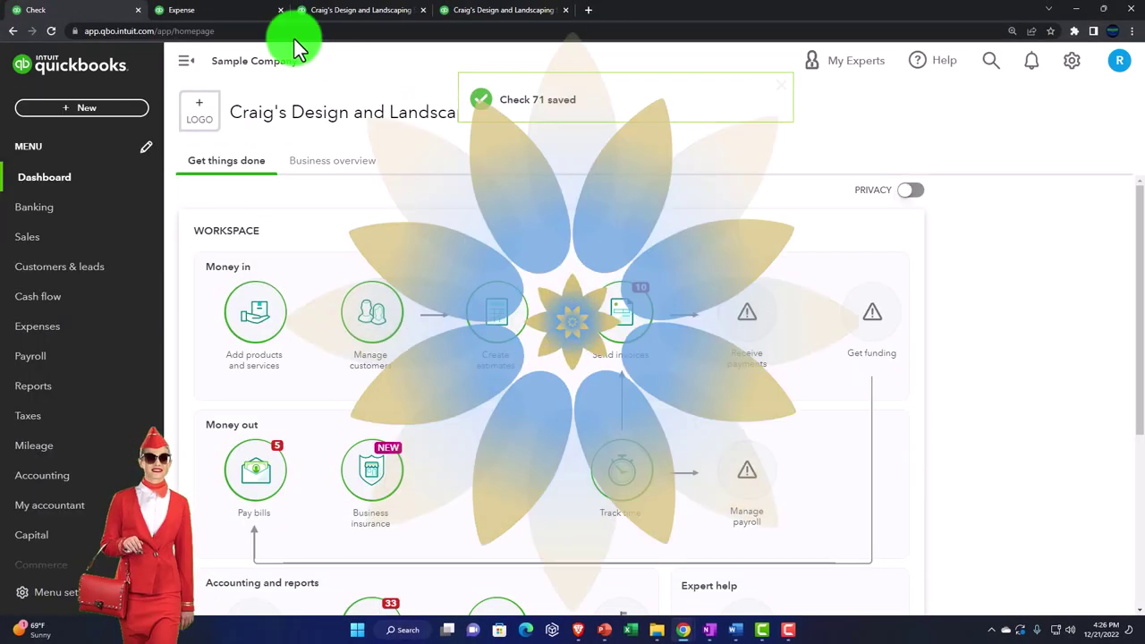
Switch to the browser tab with the 2022 Balance Sheet and rerun the report.
click(249, 18)
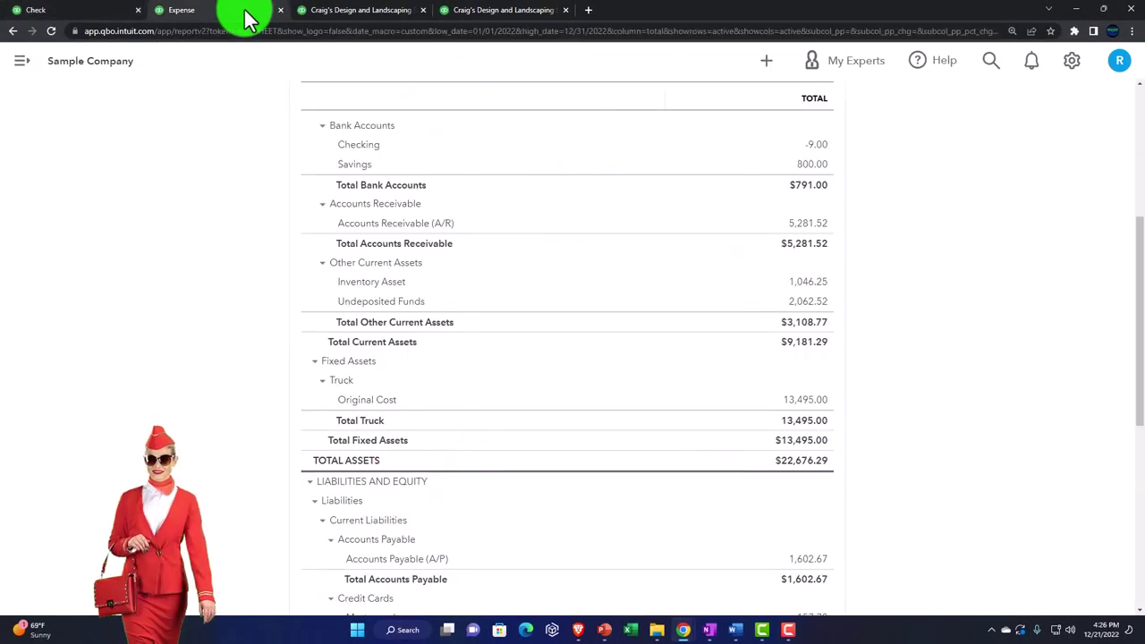
scroll(273, 187, up, 4)
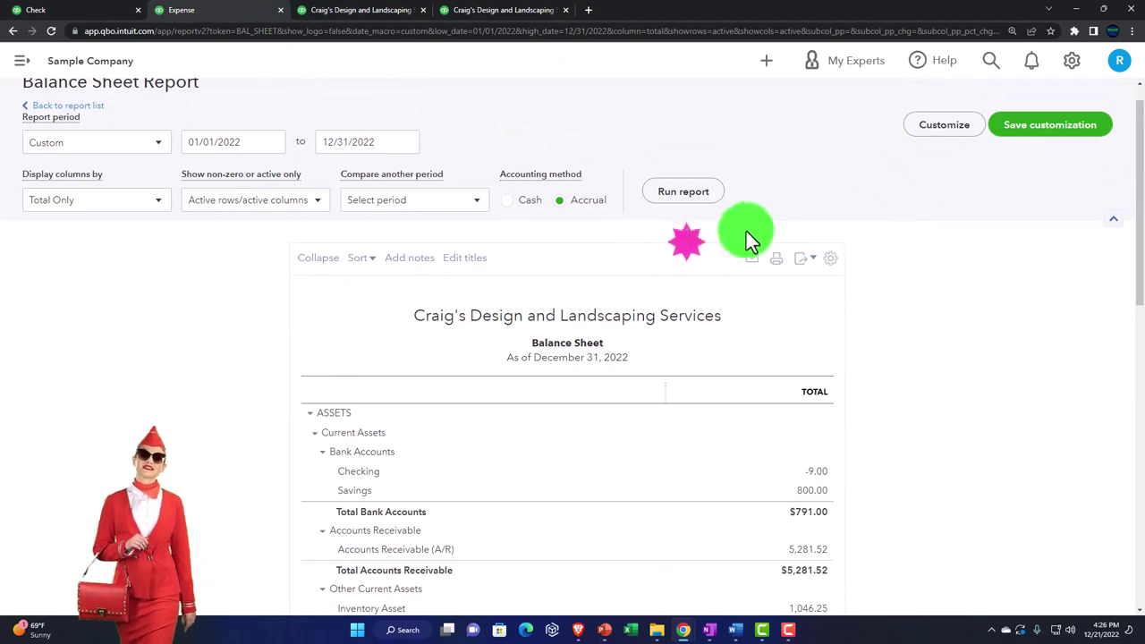
click(683, 191)
scroll(677, 302, up, 4)
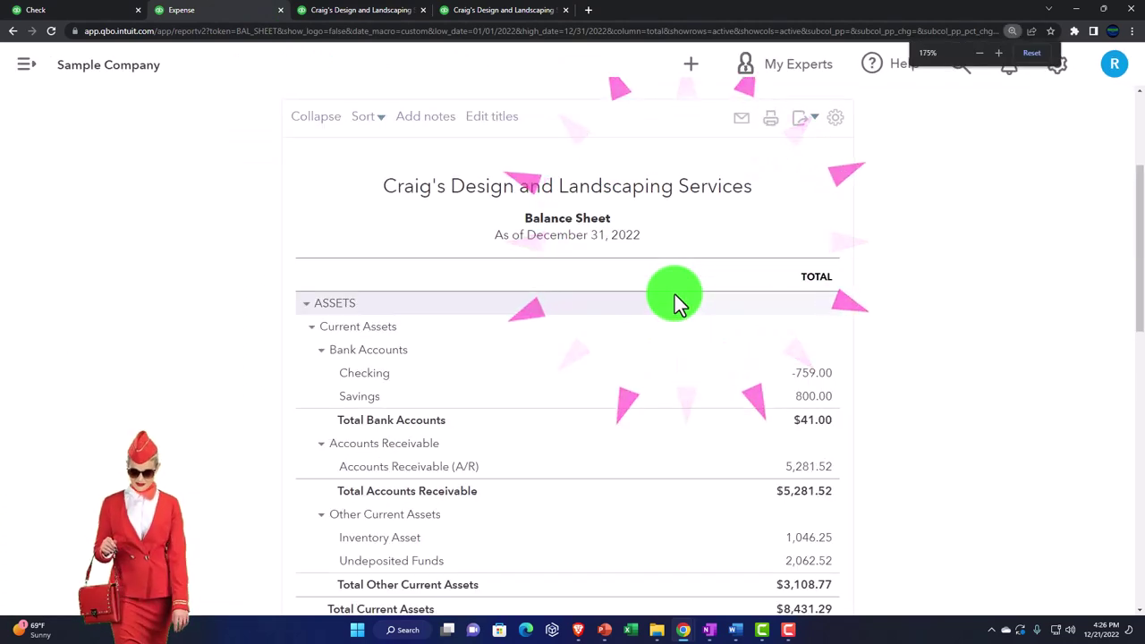
Drill into the Checking balance on the Balance Sheet and open the 12/21/2022 expense to AAA from its transaction report.
scroll(674, 294, up, 1)
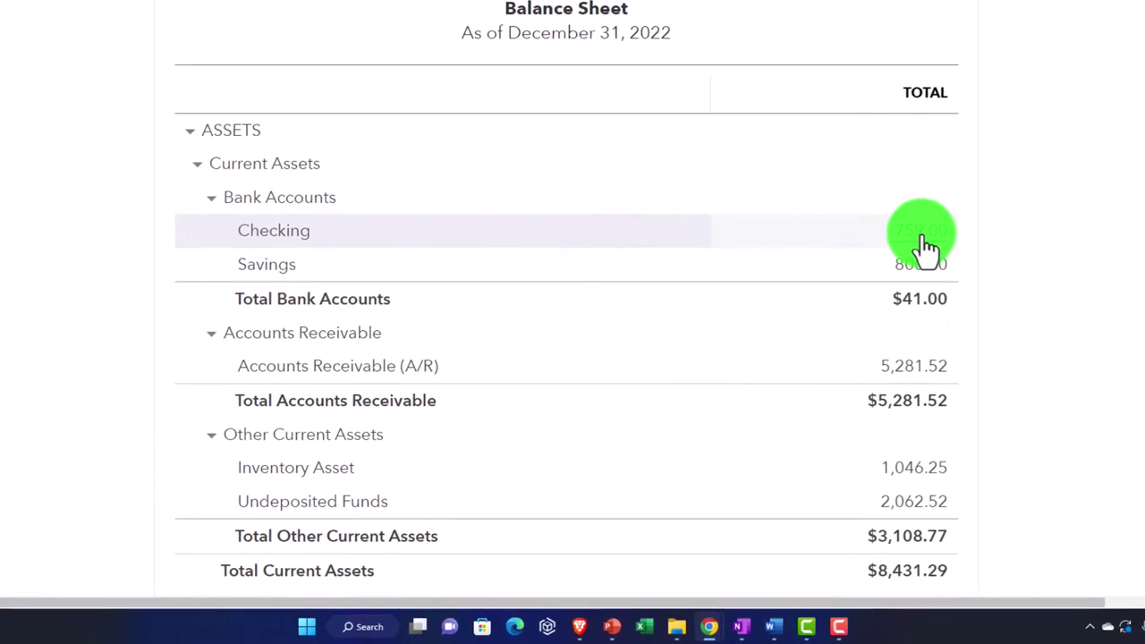
click(910, 230)
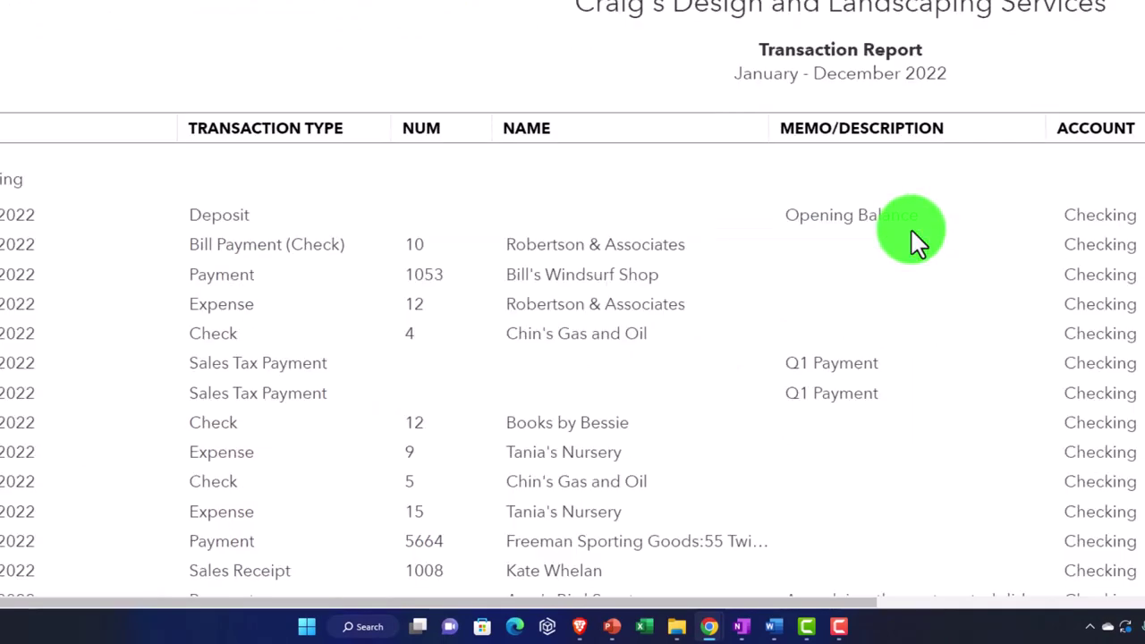
key(ctrl+minus)
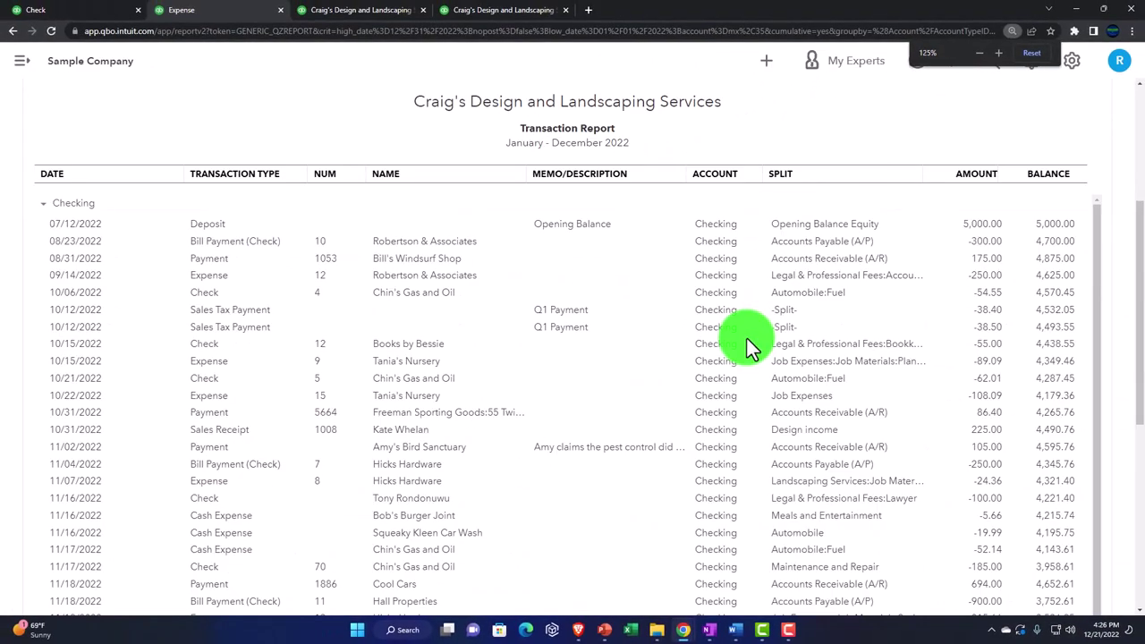
scroll(642, 366, down, 6)
scroll(642, 371, down, 2)
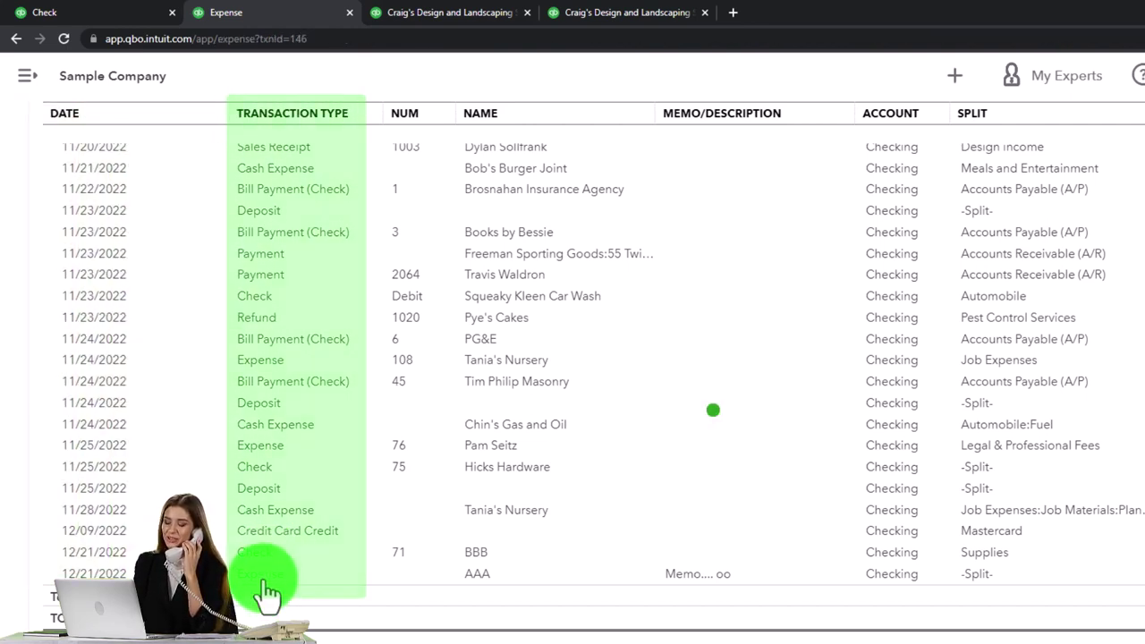
click(266, 579)
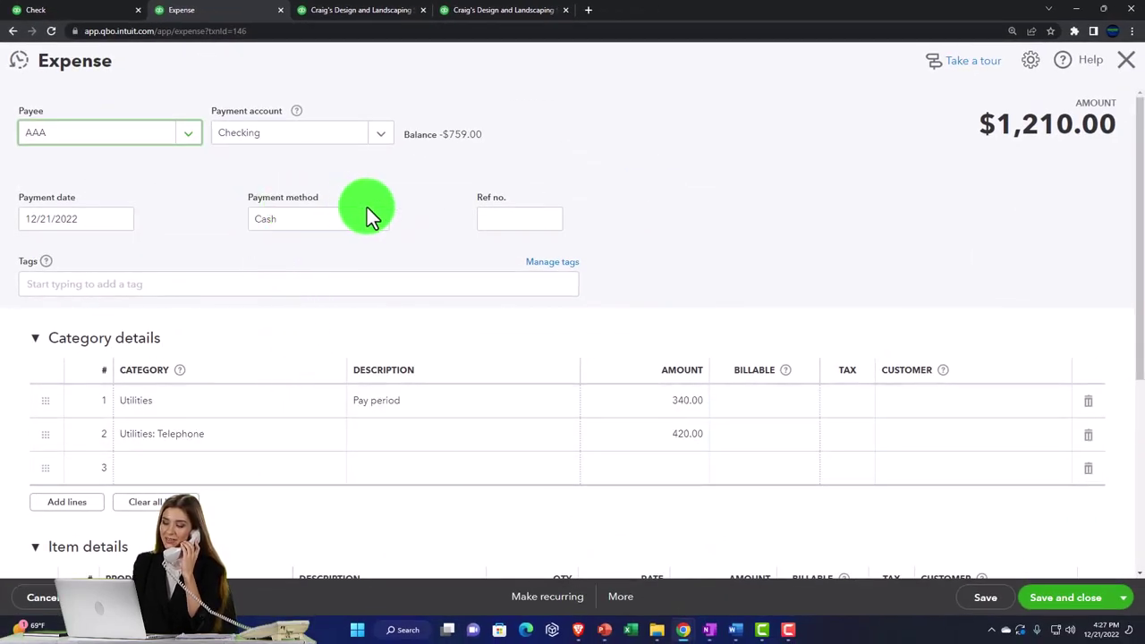
Set the AAA expense's payment method to Check, and replace it with a newly added payment method named E pay.
click(376, 220)
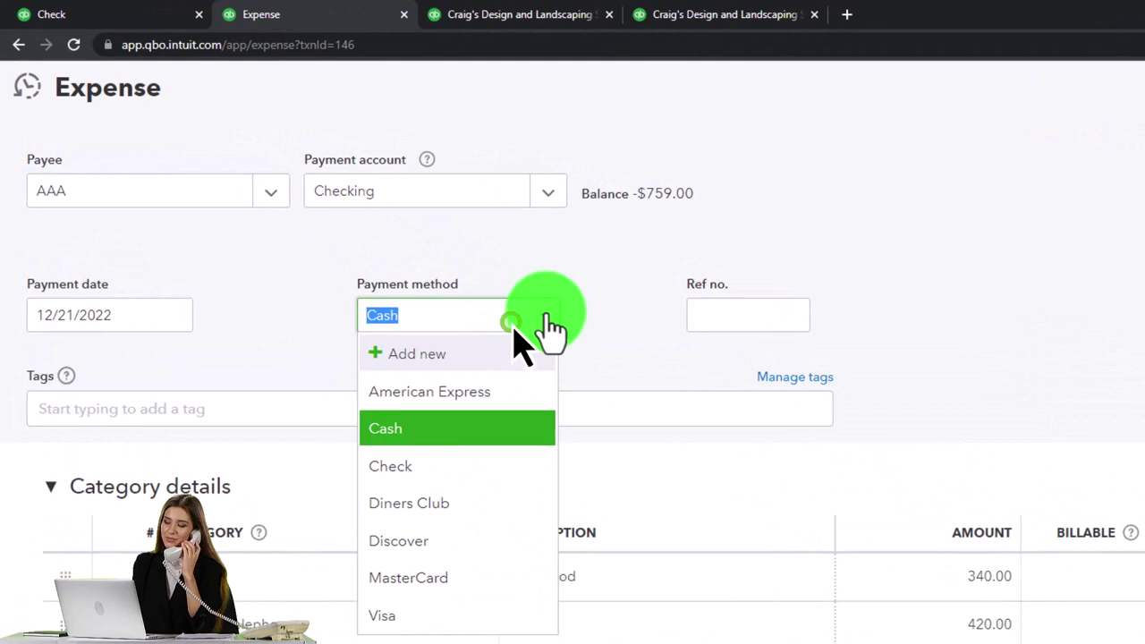
click(443, 468)
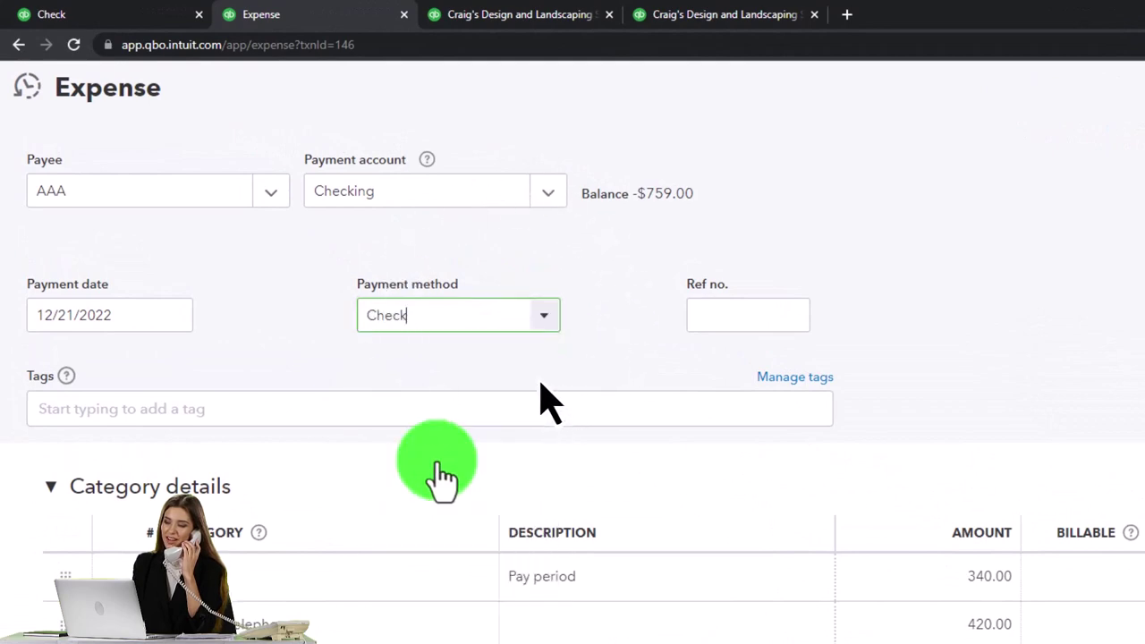
click(548, 323)
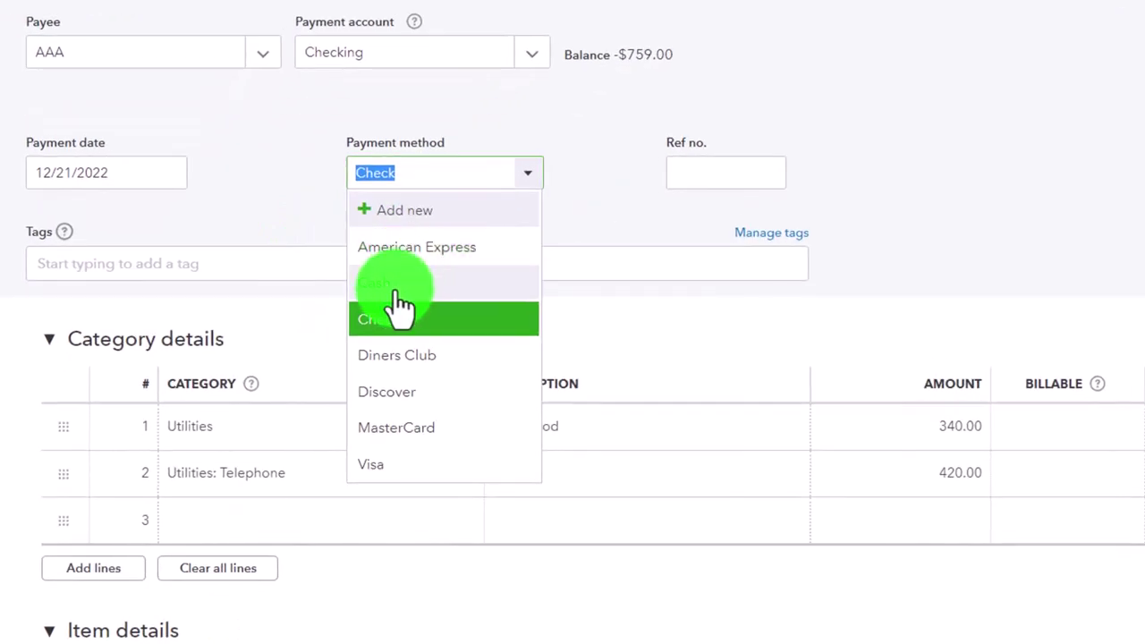
click(412, 209)
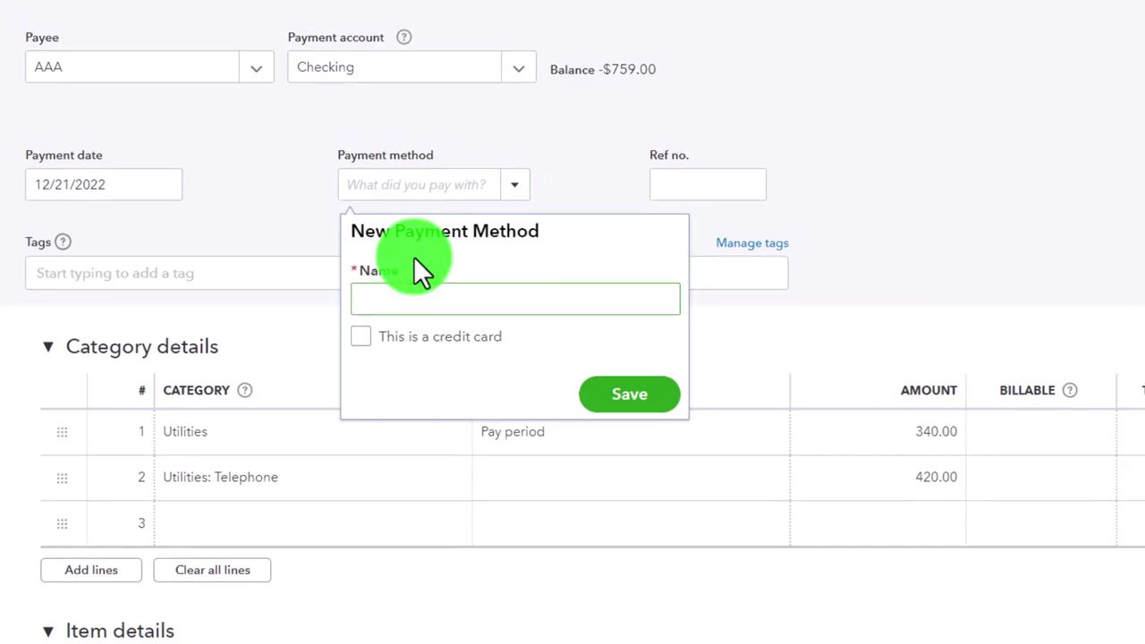
click(389, 328)
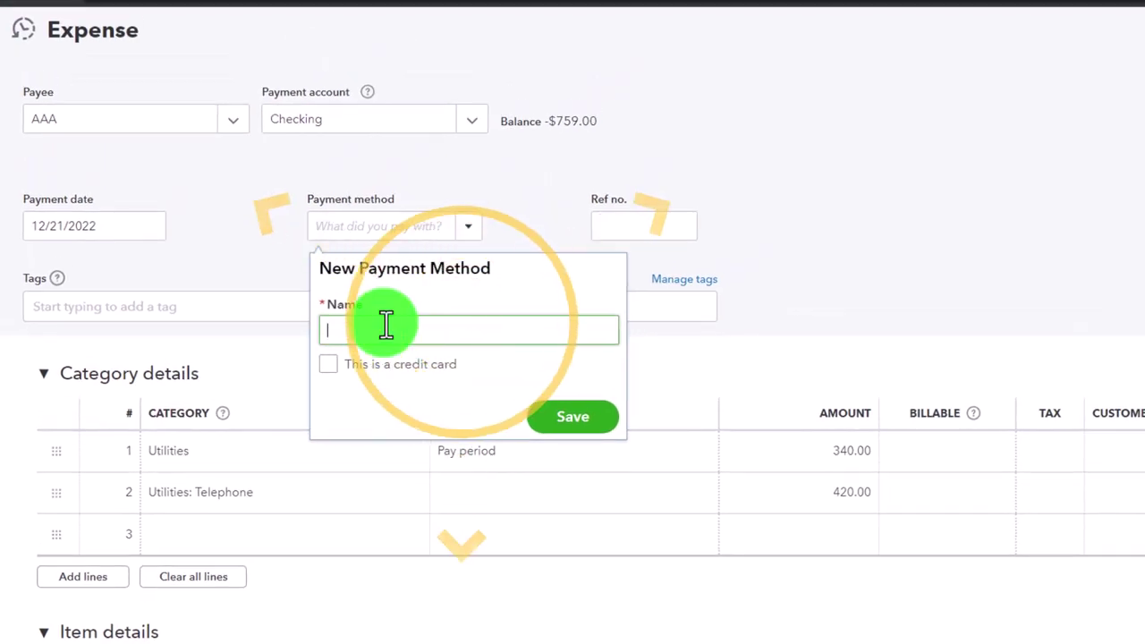
text(E t)
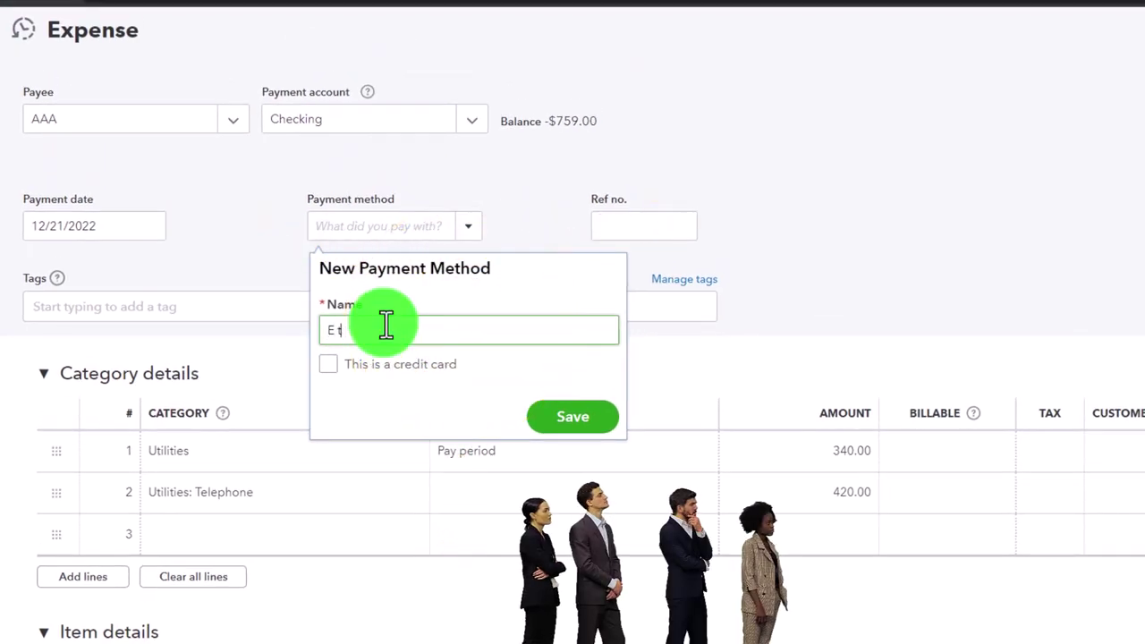
text(ay)
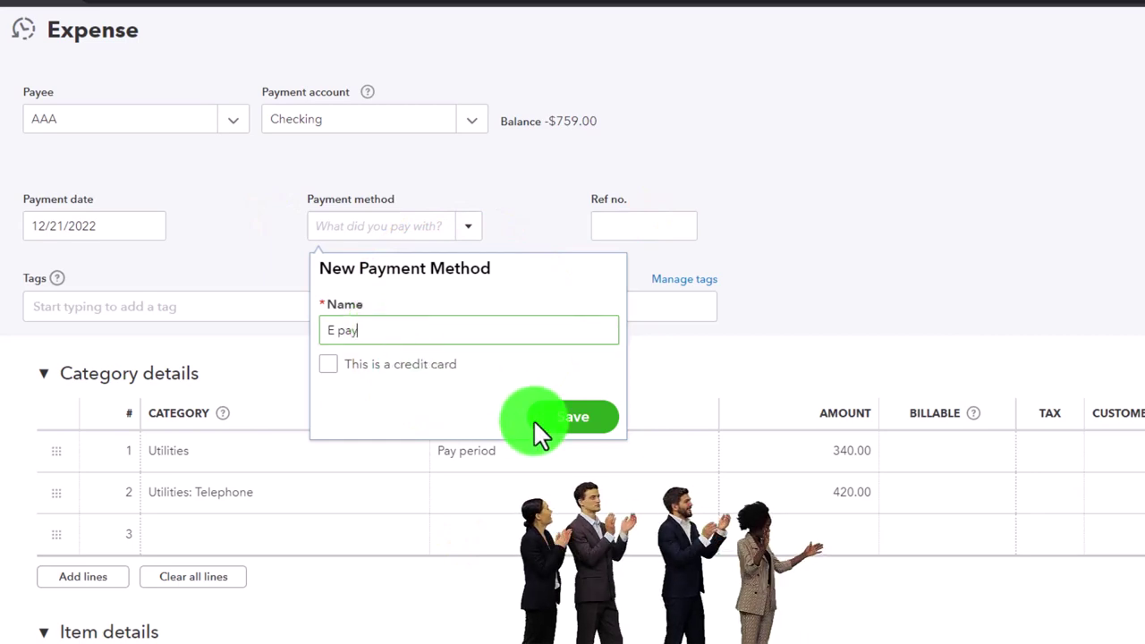
click(579, 424)
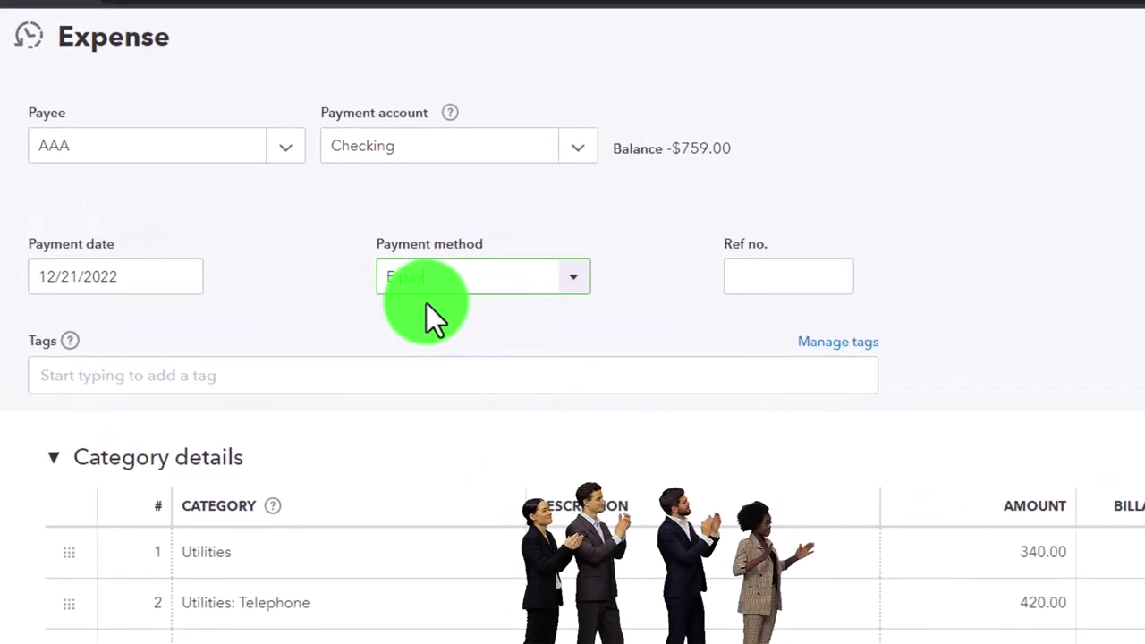
key(Tab)
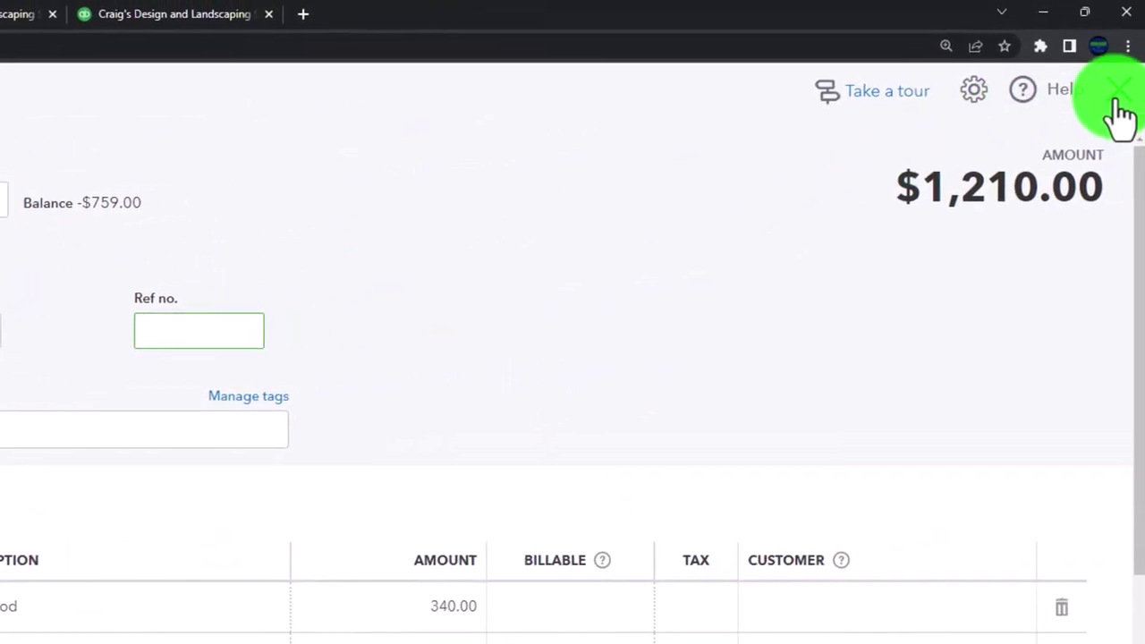
Close the AAA expense without saving and return from the transaction report to the Balance Sheet.
click(1114, 100)
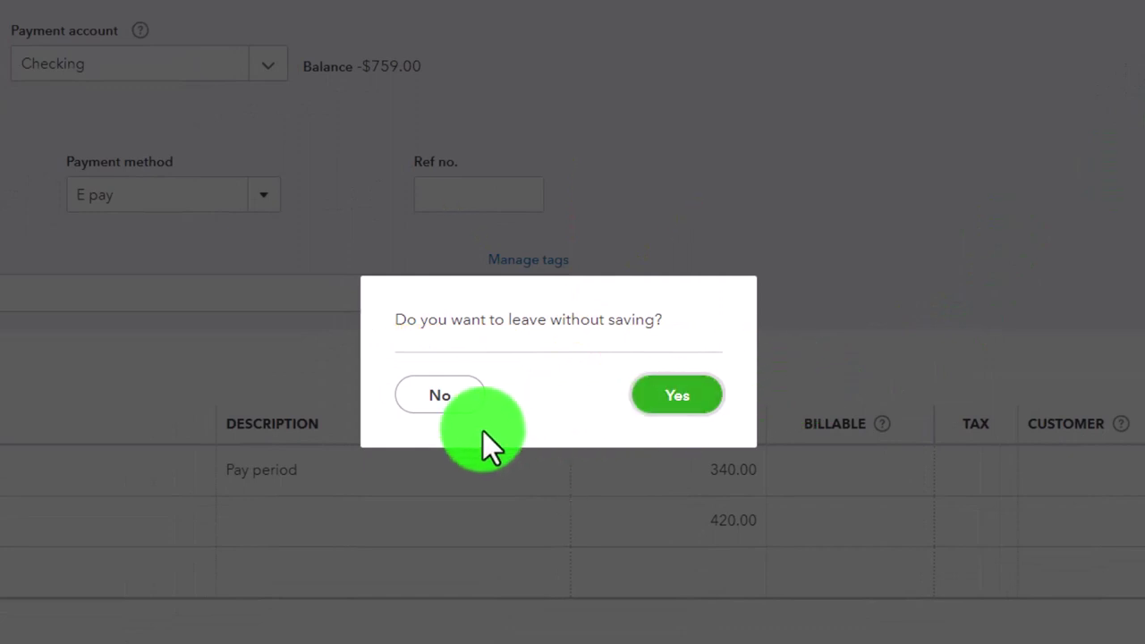
click(648, 416)
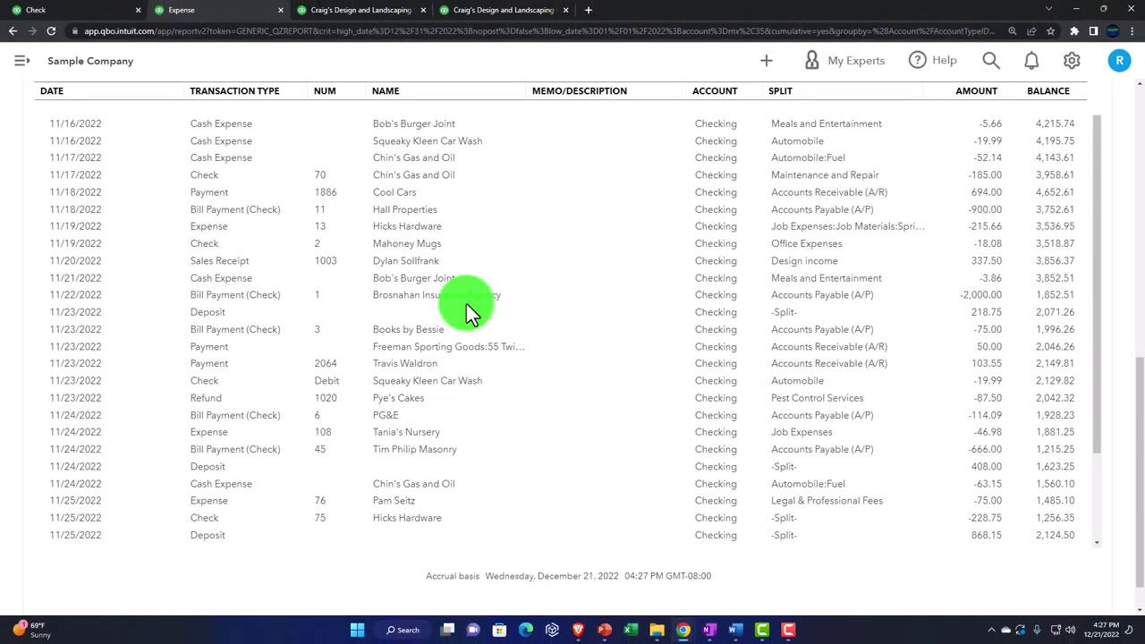
scroll(179, 180, up, 10)
click(112, 152)
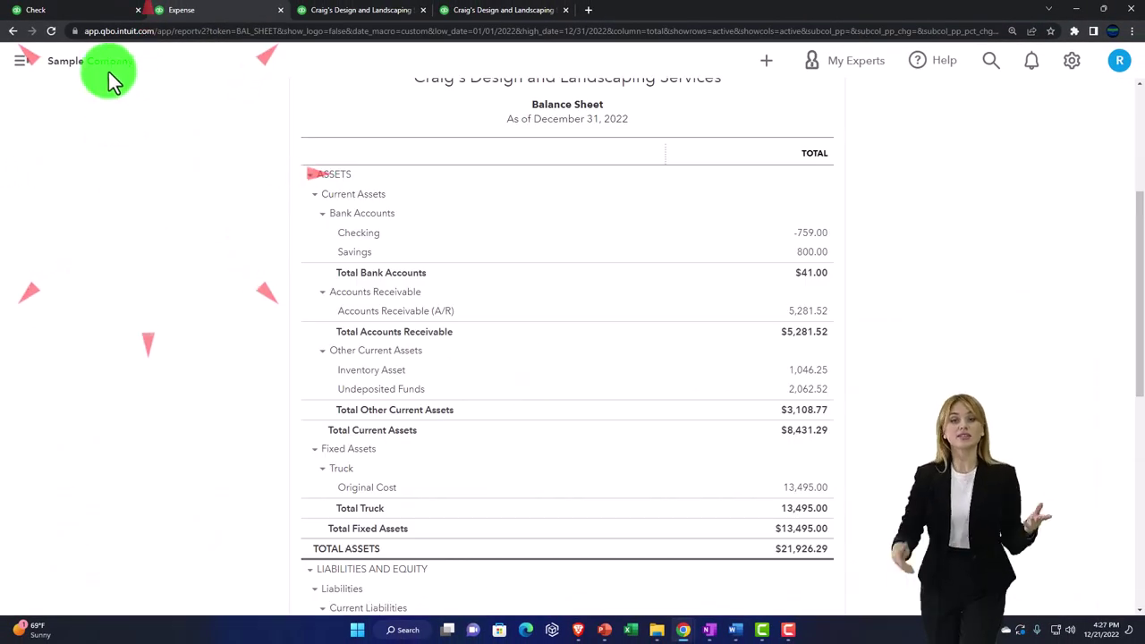
Switch to the browser tab with the dashboard and view the list of new transaction types, closing it again.
click(95, 12)
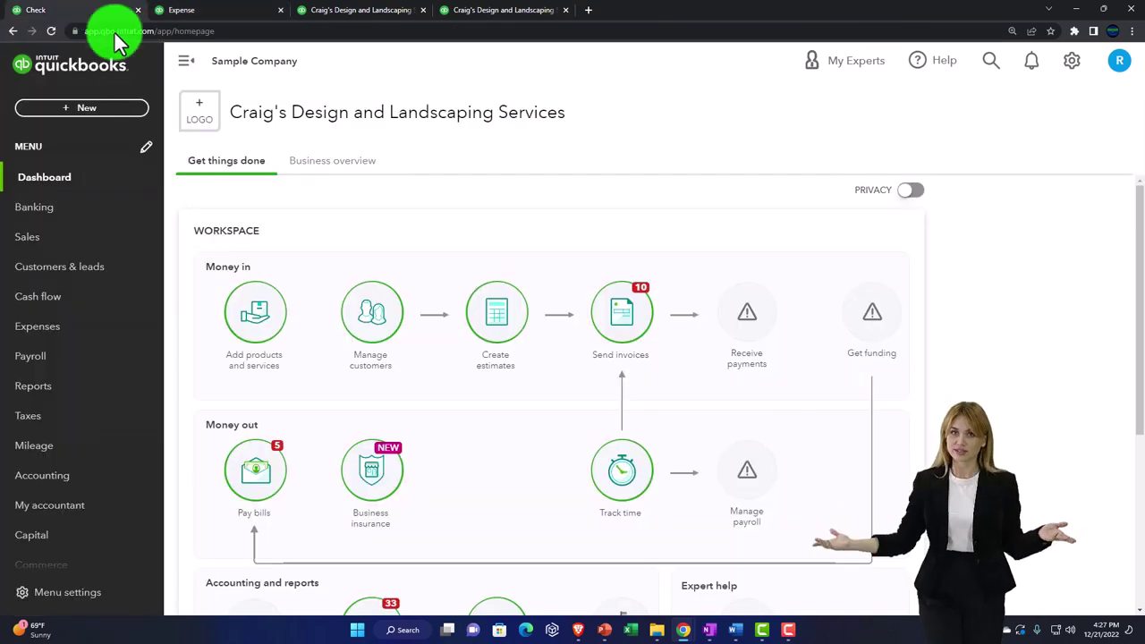
click(103, 111)
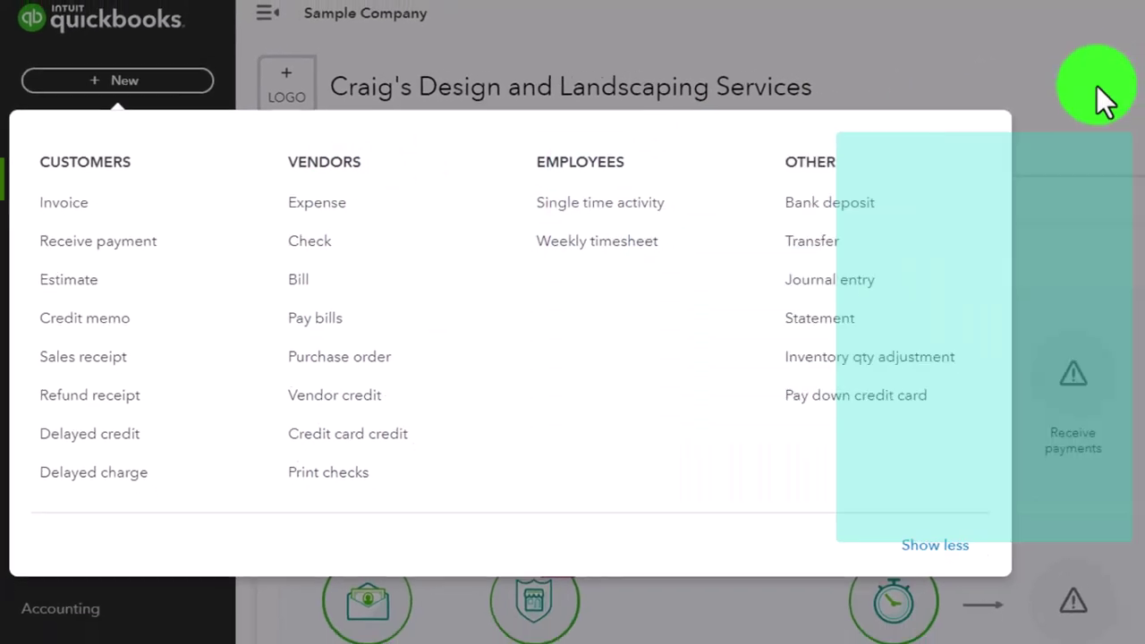
click(1104, 101)
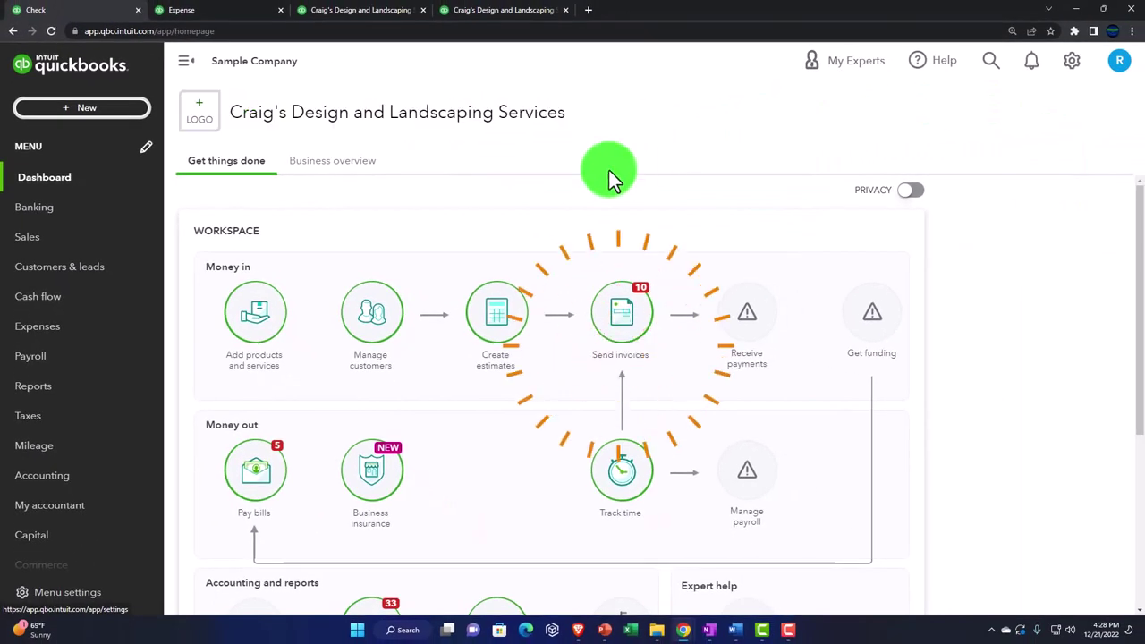
Open the Checking bank transactions for review, dismissing the bank connection message, and collapse the navigation menu.
click(67, 222)
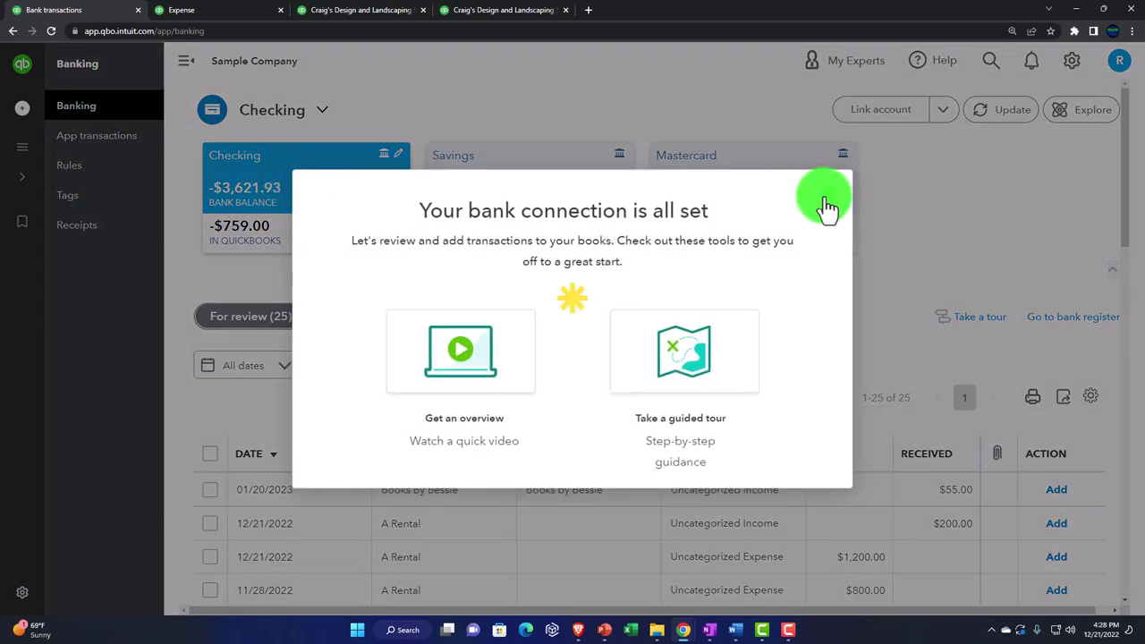
click(834, 204)
scroll(797, 316, down, 3)
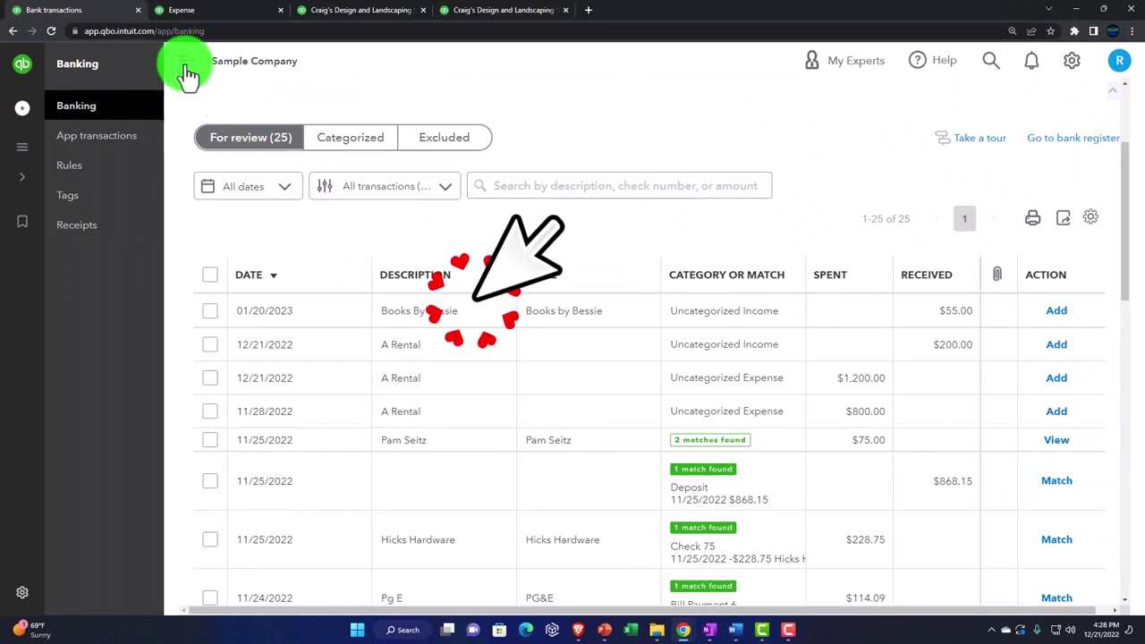
click(186, 64)
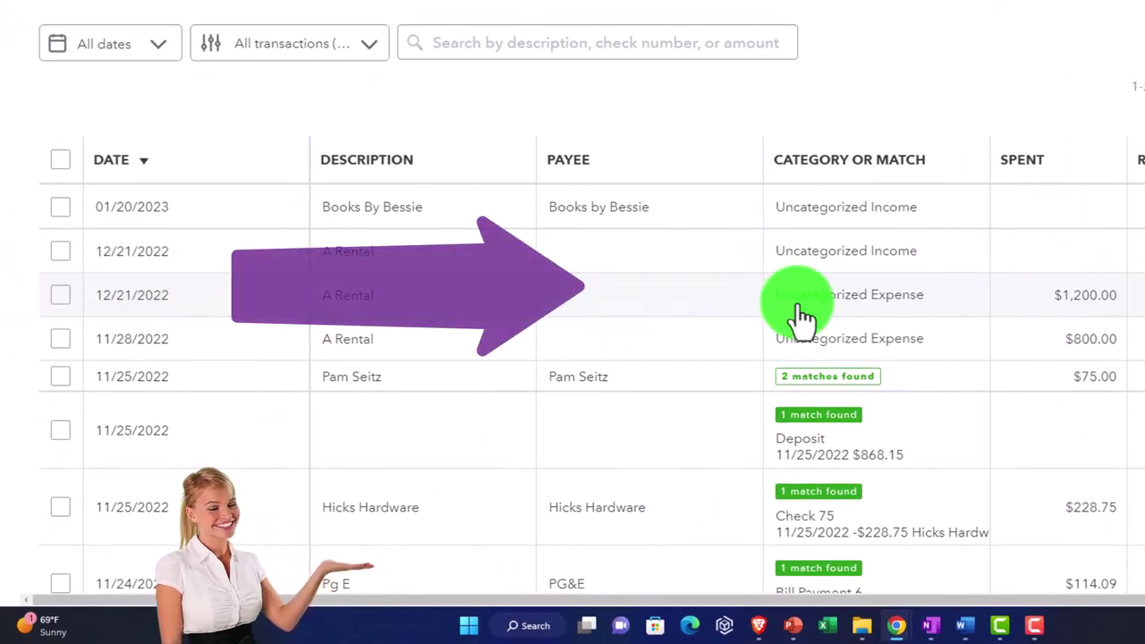
Expand the 12/21/2022 A Rental bank transaction for $1,200.00 and assign it a new vendor named BackHoe Rental.
click(569, 307)
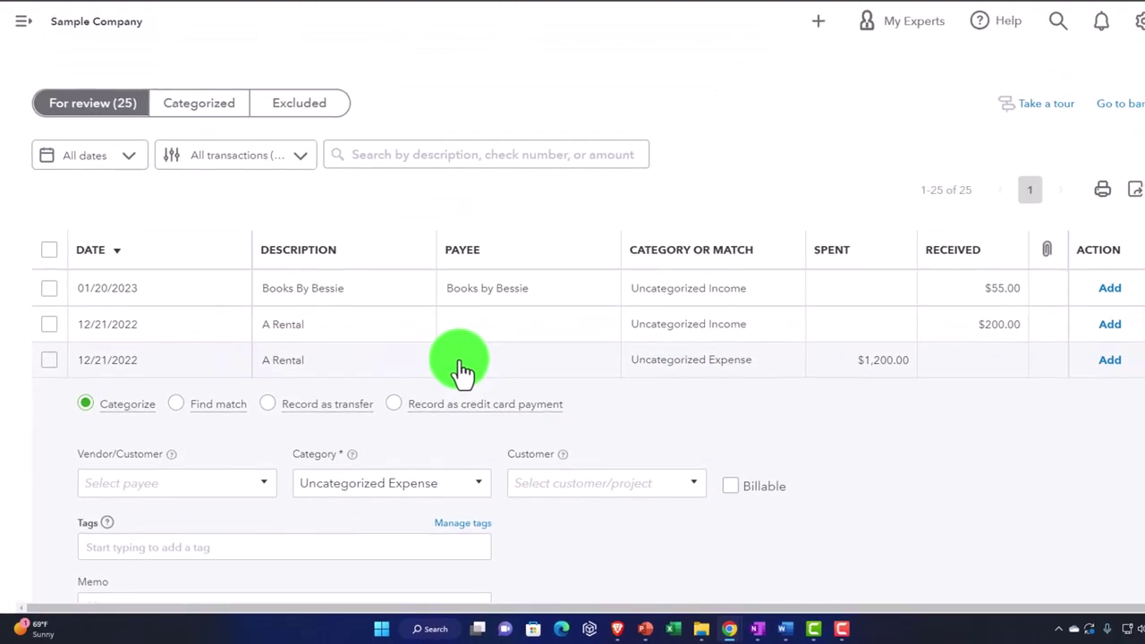
scroll(461, 369, down, 3)
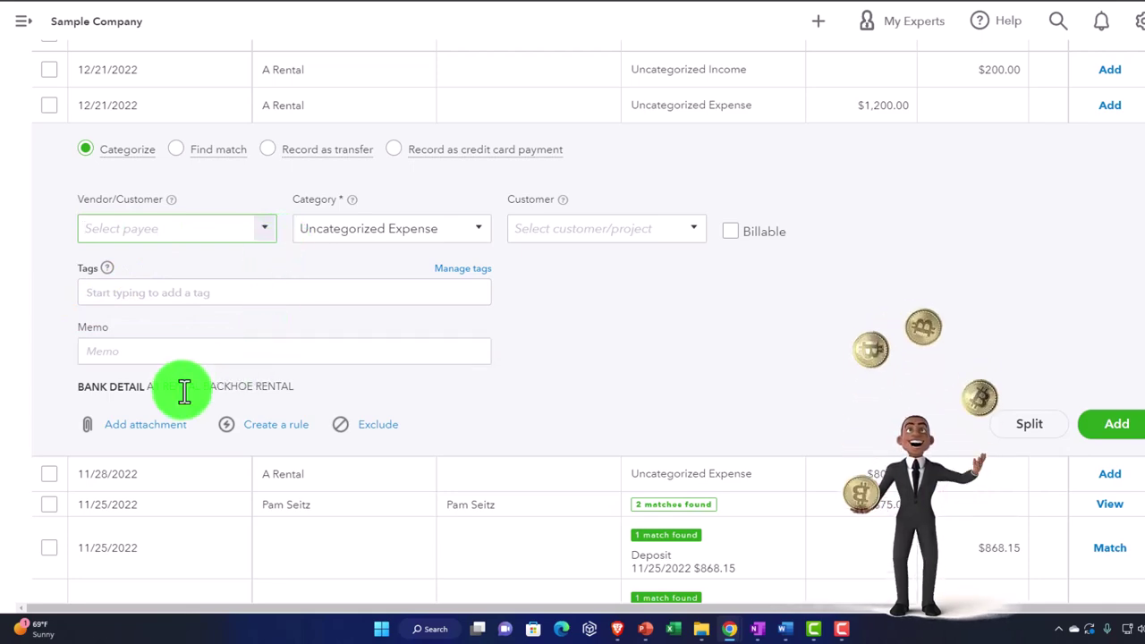
click(232, 398)
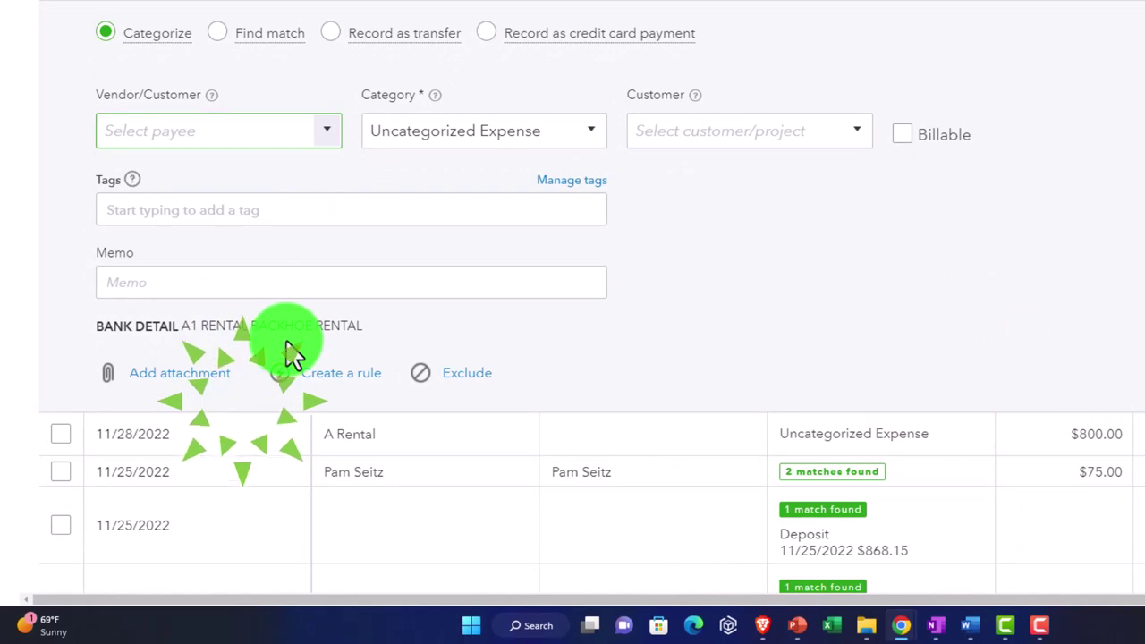
text(Back)
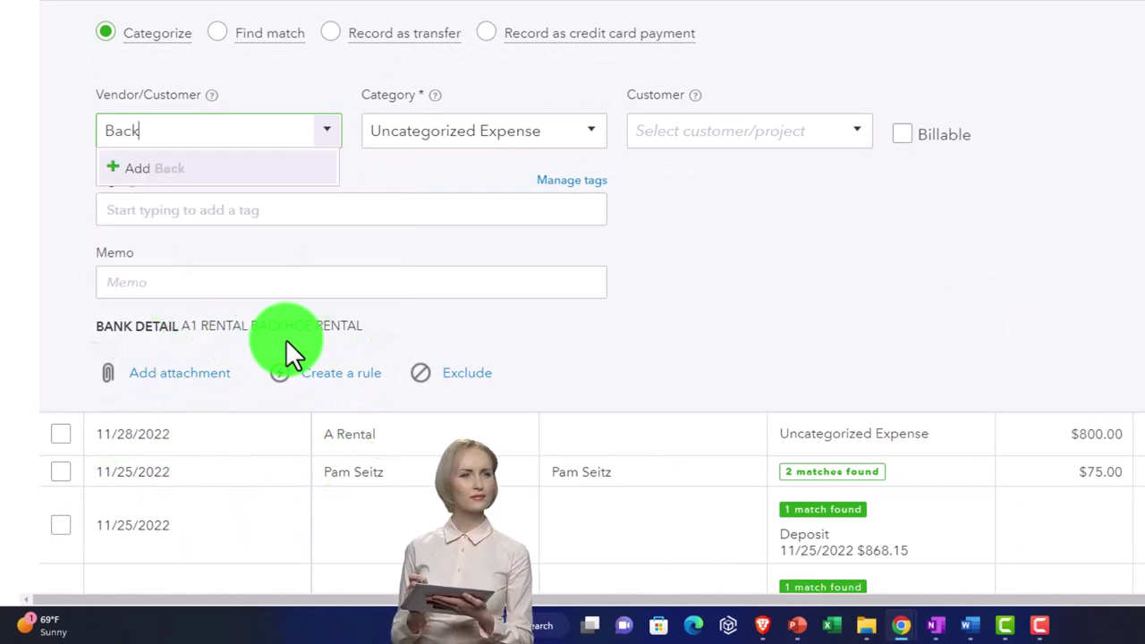
text(Hoe Renat)
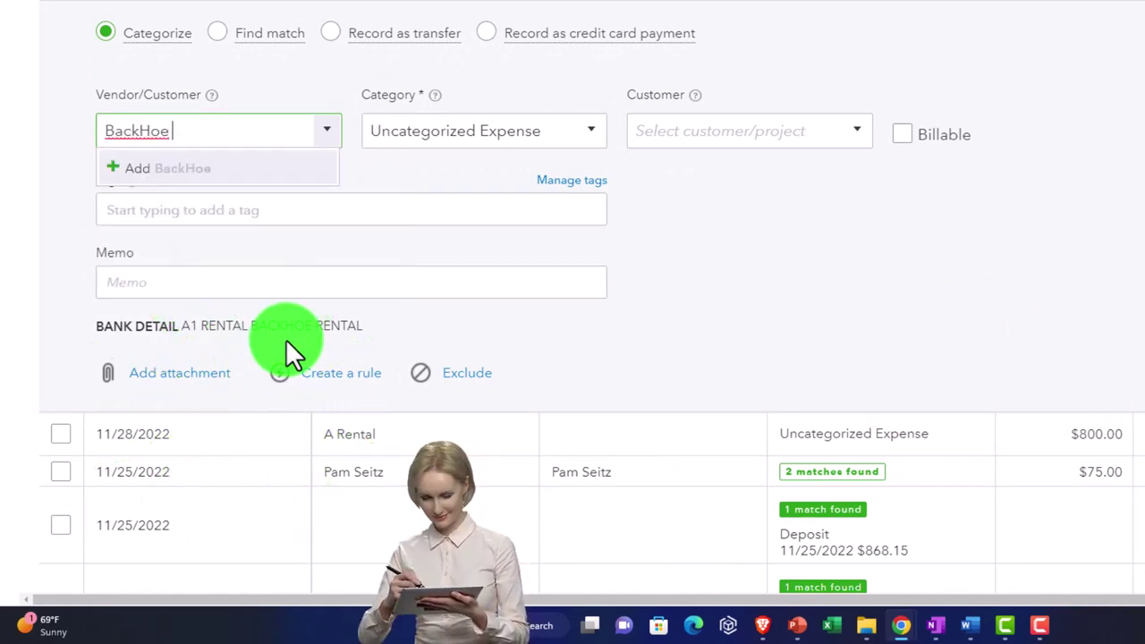
key(BackSpace)
key(BackSpace)
text(tal)
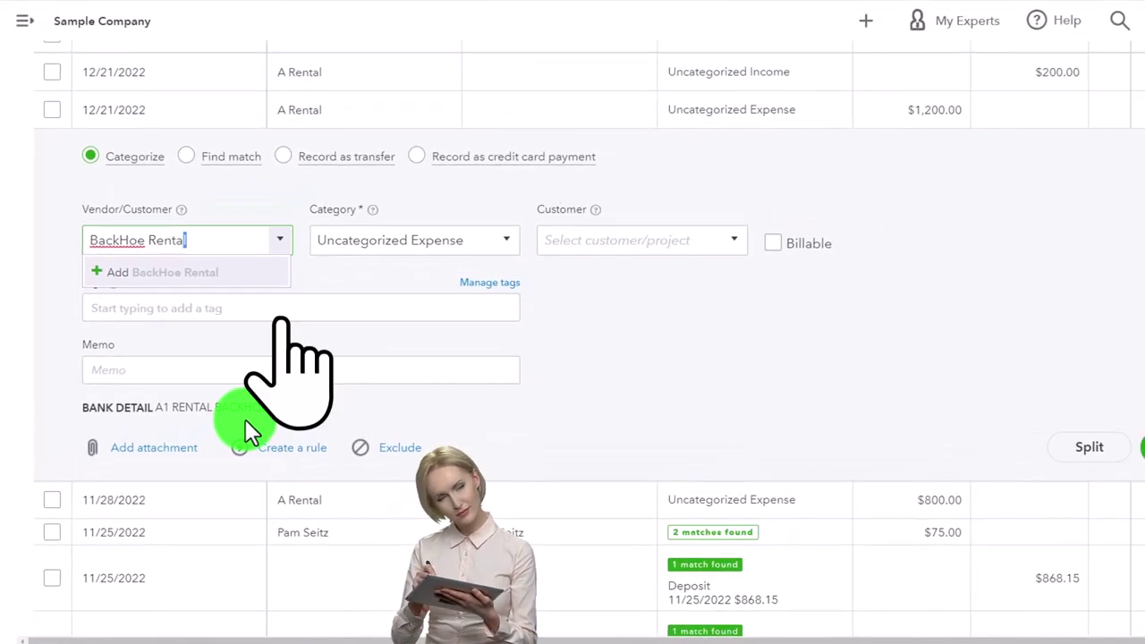
key(ctrl+shift+Left)
key(ctrl+shift+Left)
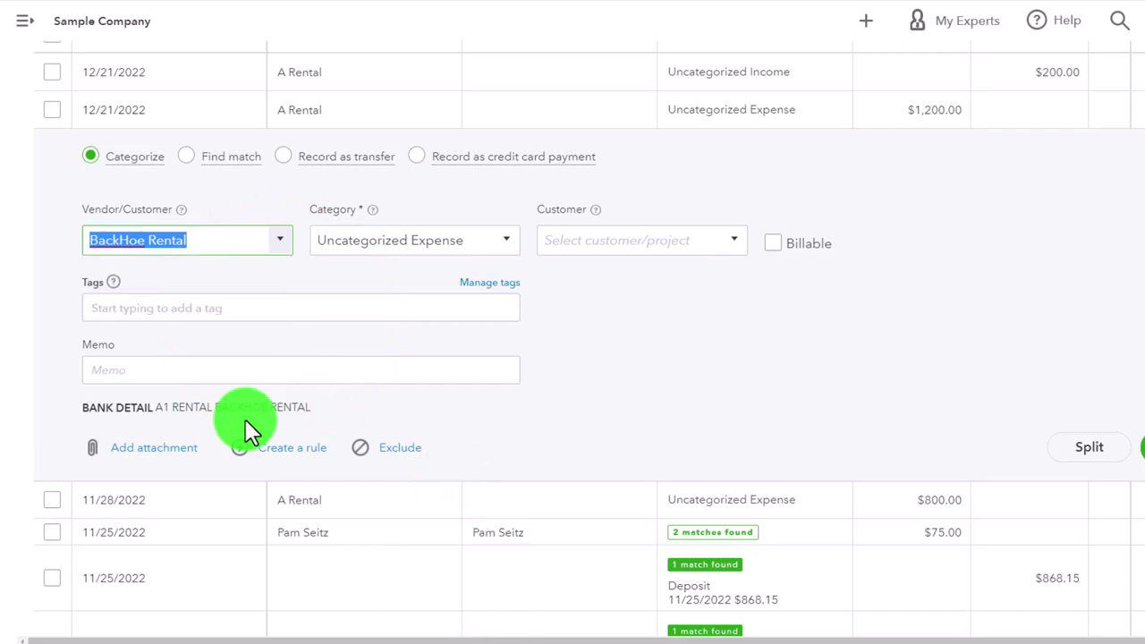
key(Return)
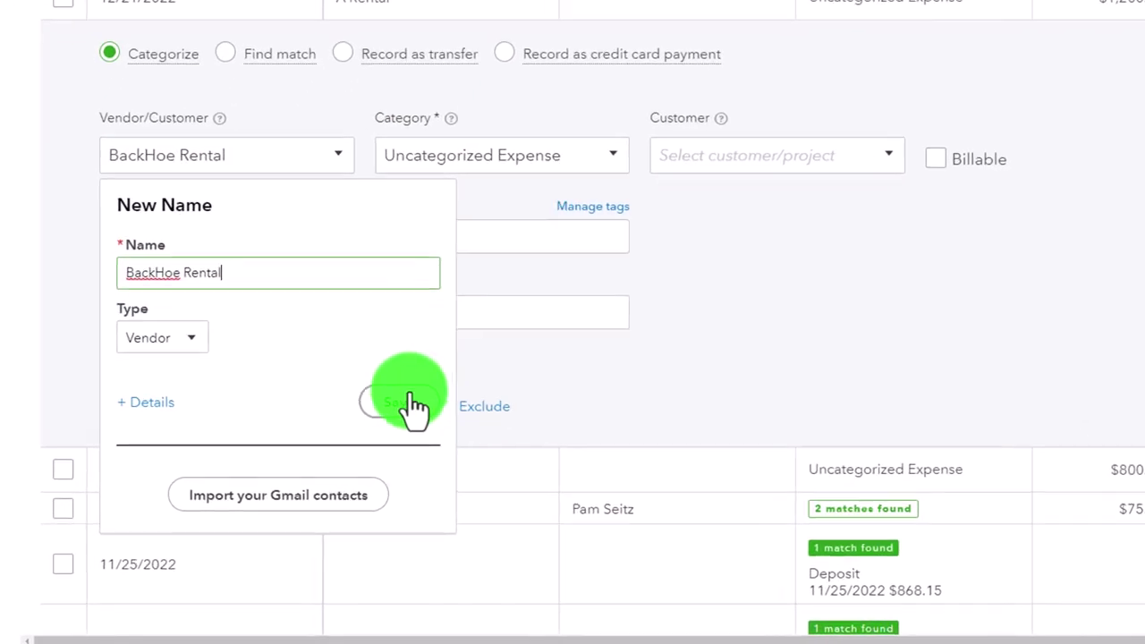
click(332, 443)
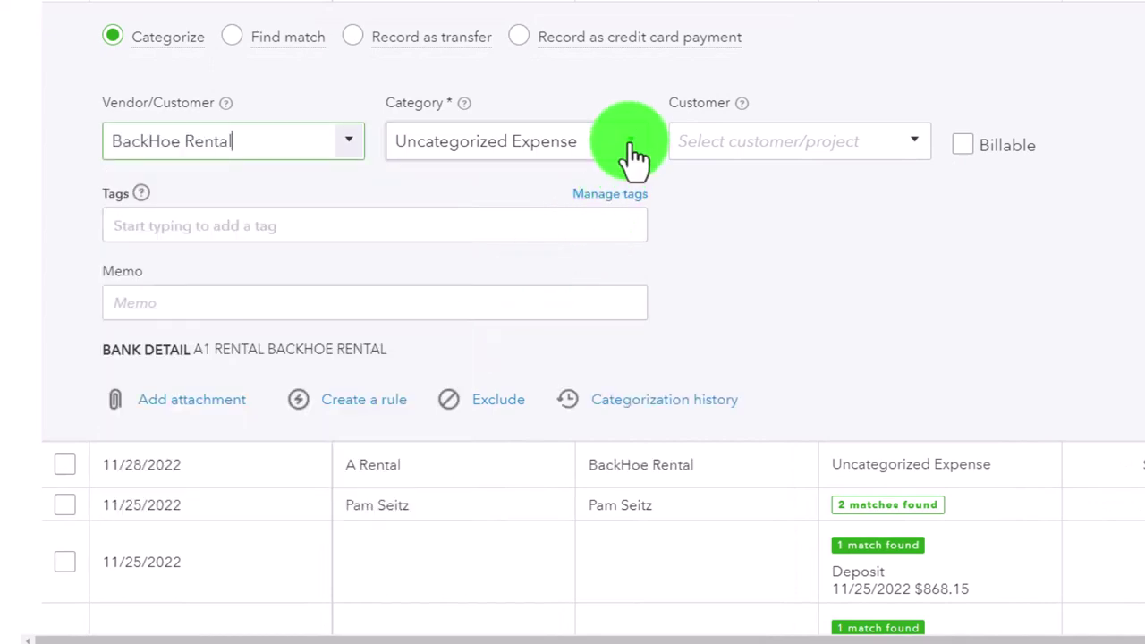
Start a new category account for the bank transaction with account type Expenses and the name Test.
click(631, 143)
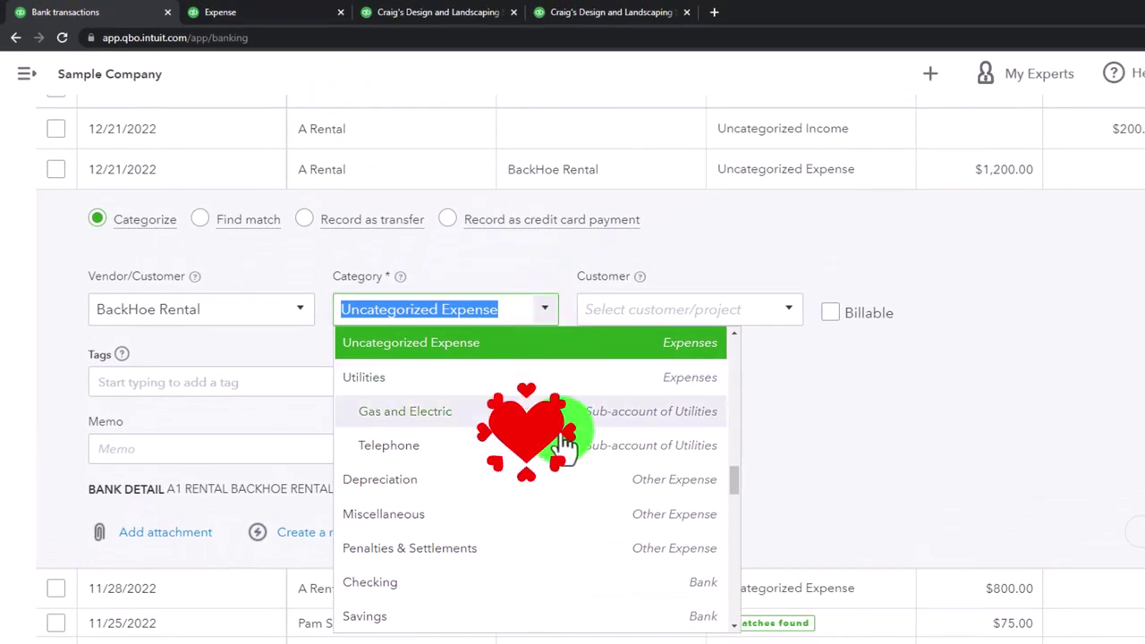
scroll(570, 375, down, 10)
scroll(557, 440, up, 10)
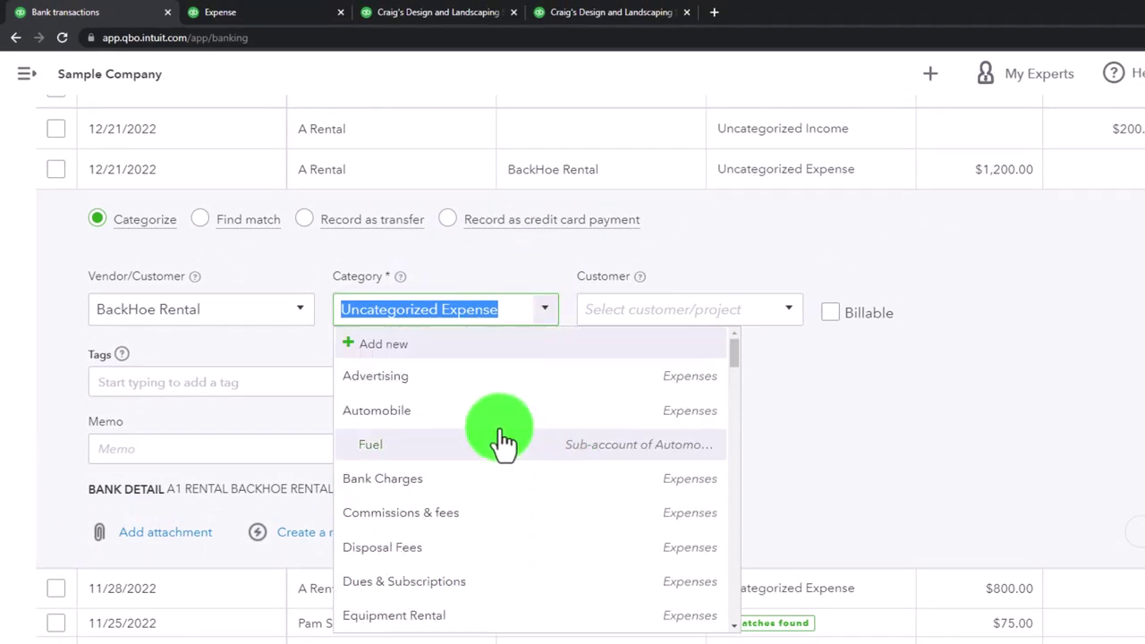
click(396, 351)
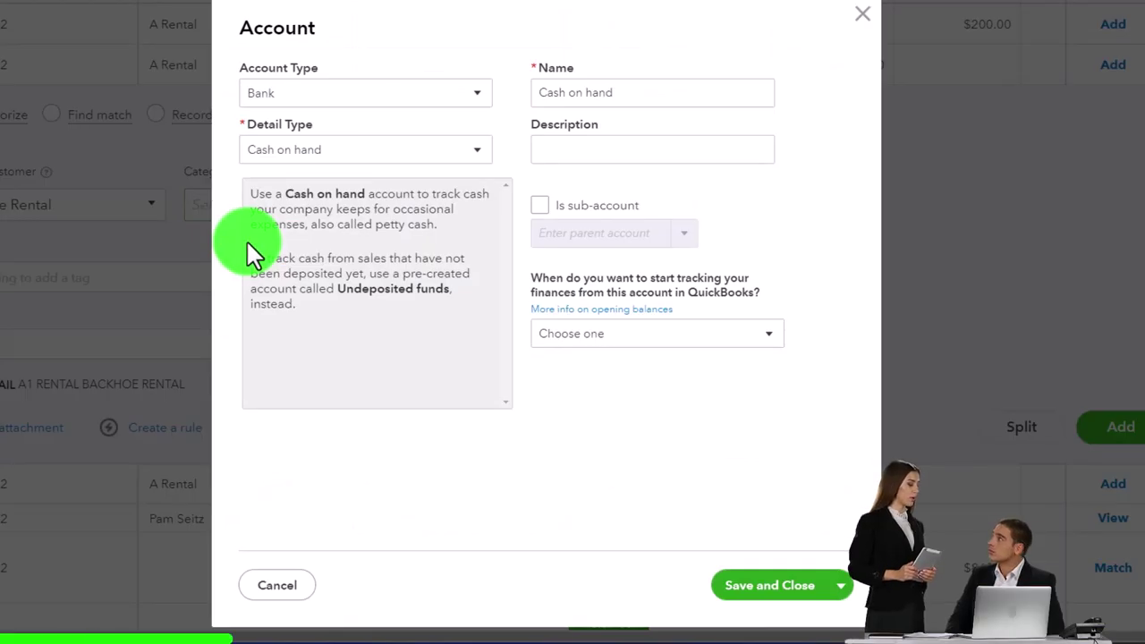
click(318, 100)
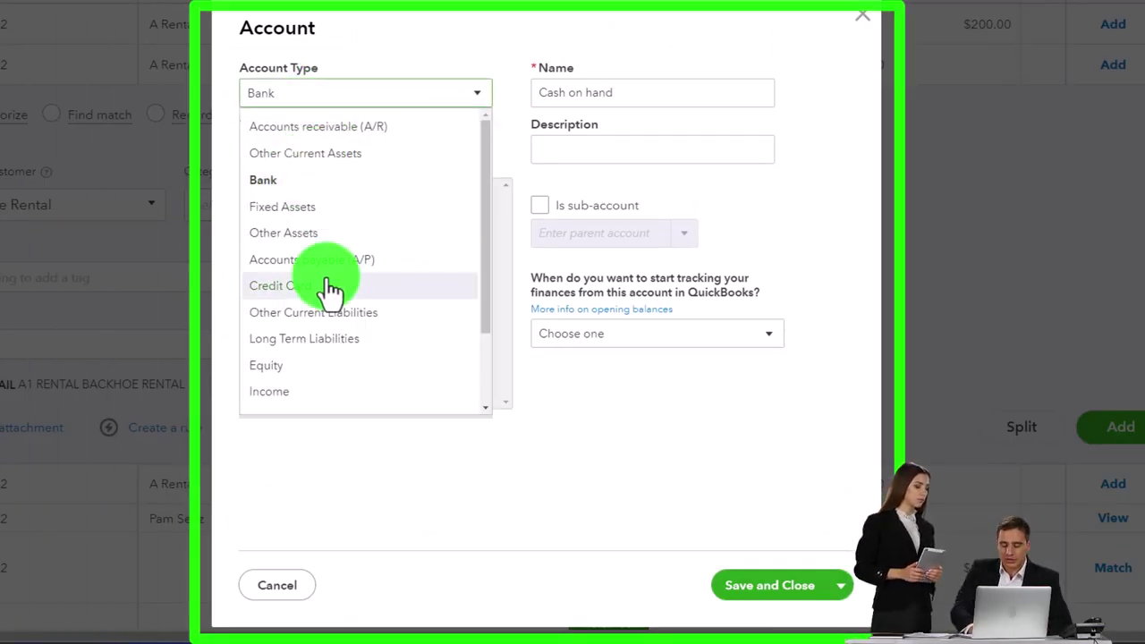
scroll(328, 287, down, 1)
click(295, 371)
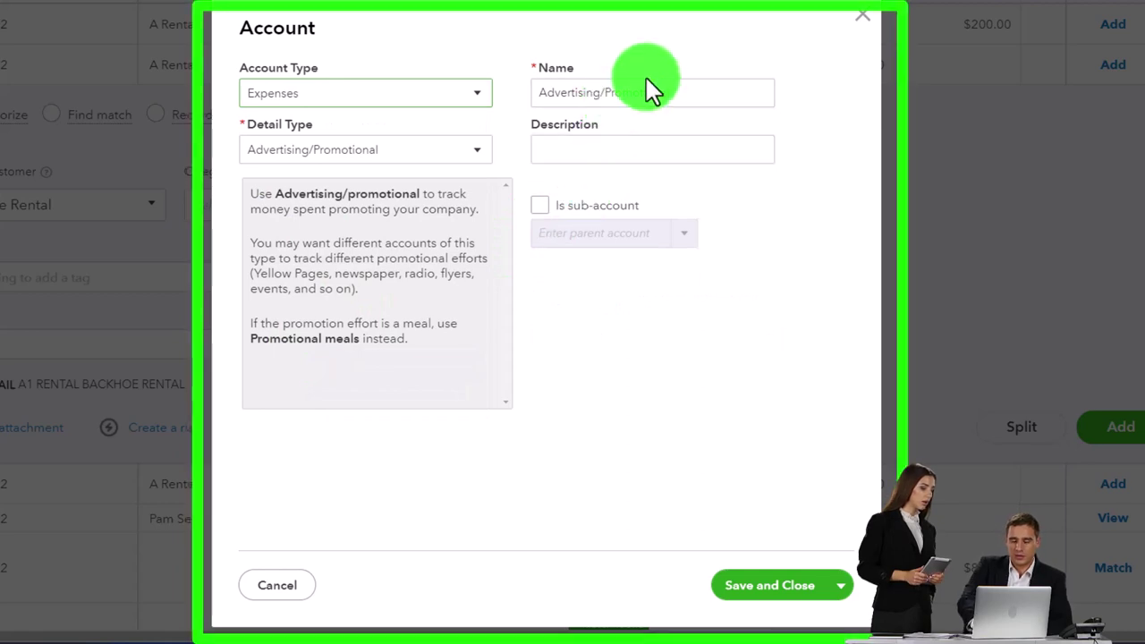
drag(695, 89, 497, 125)
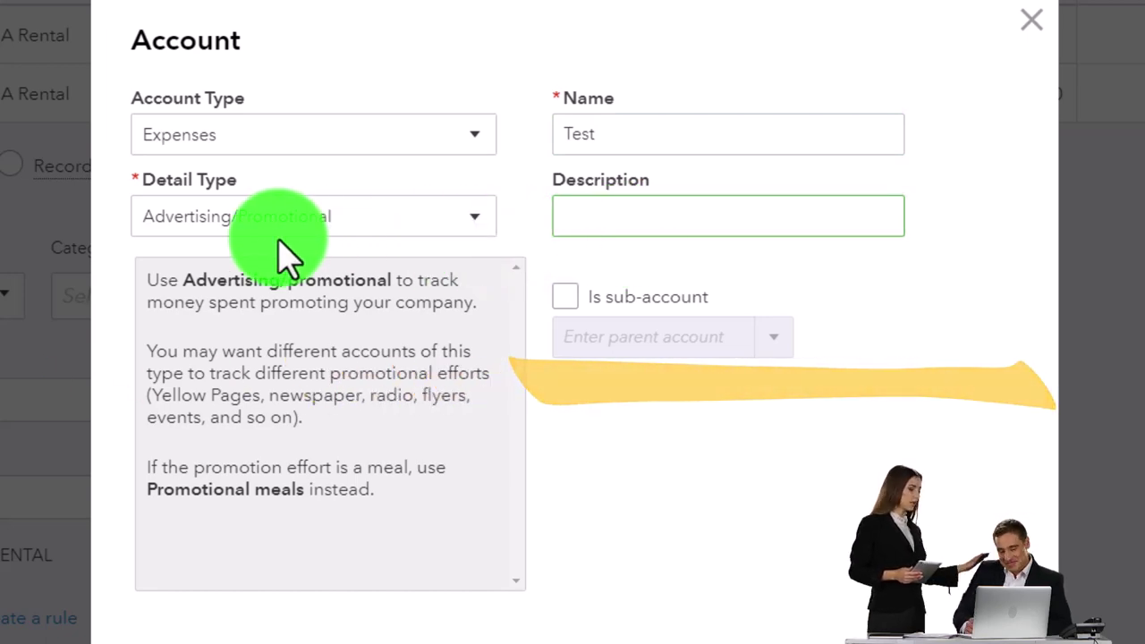
Save the new account with detail type Other Business Expenses and add the $1,200.00 BackHoe Rental transaction to the books.
click(470, 223)
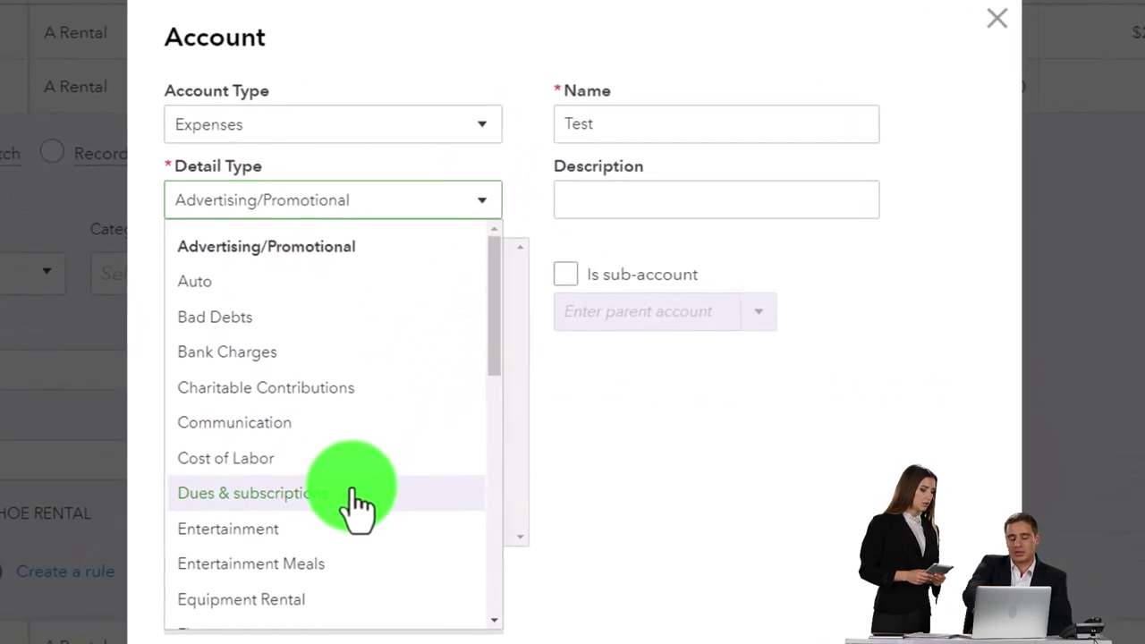
scroll(358, 505, down, 3)
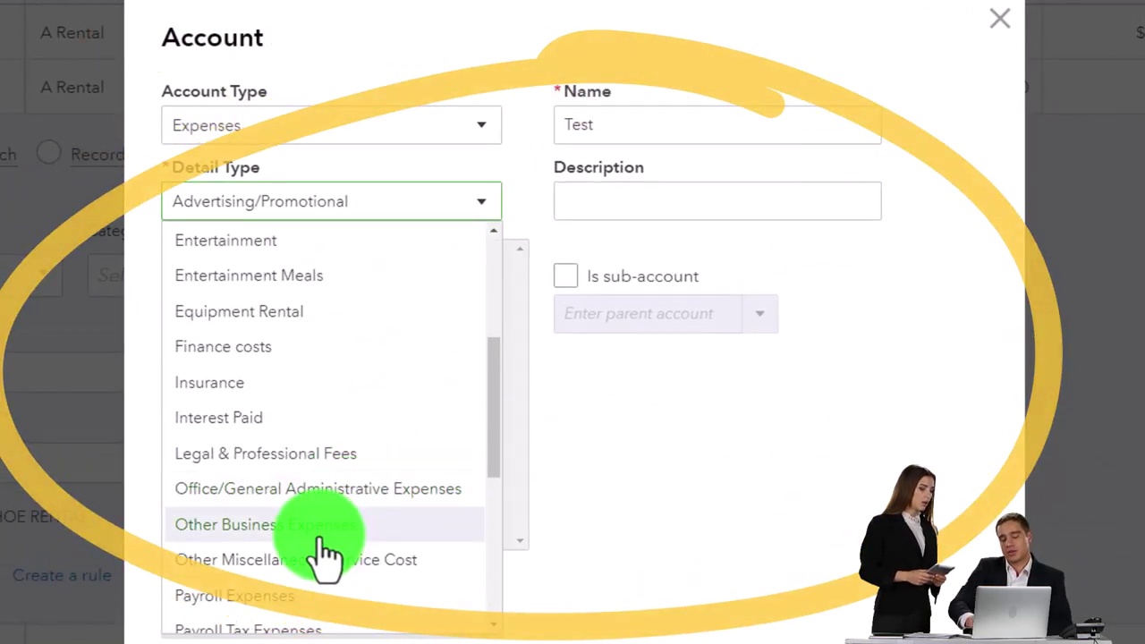
click(320, 537)
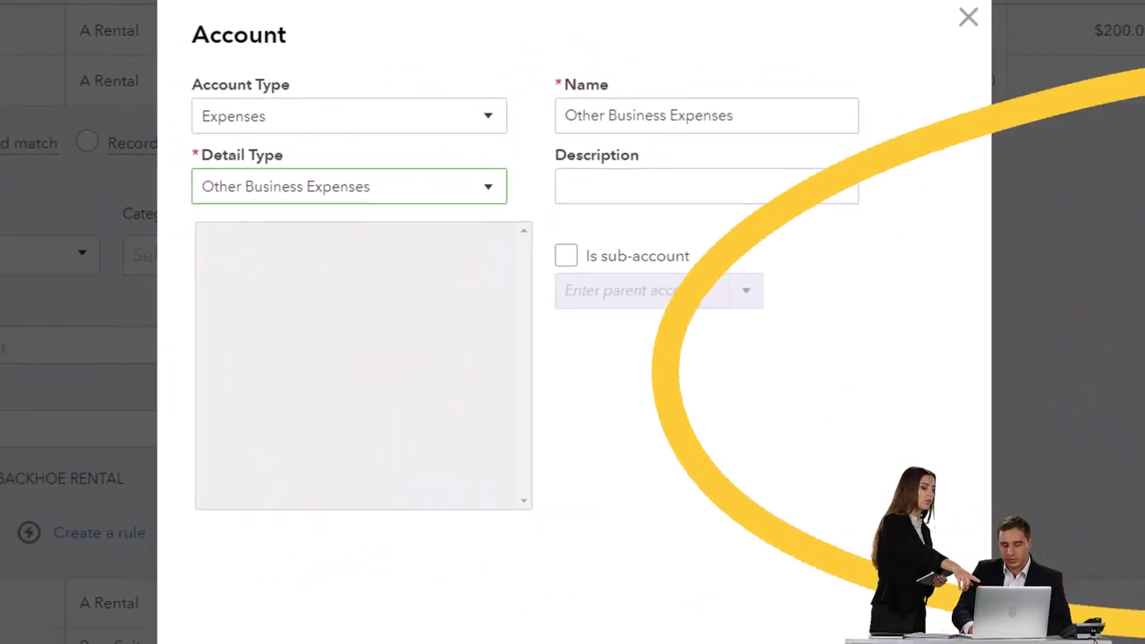
click(782, 617)
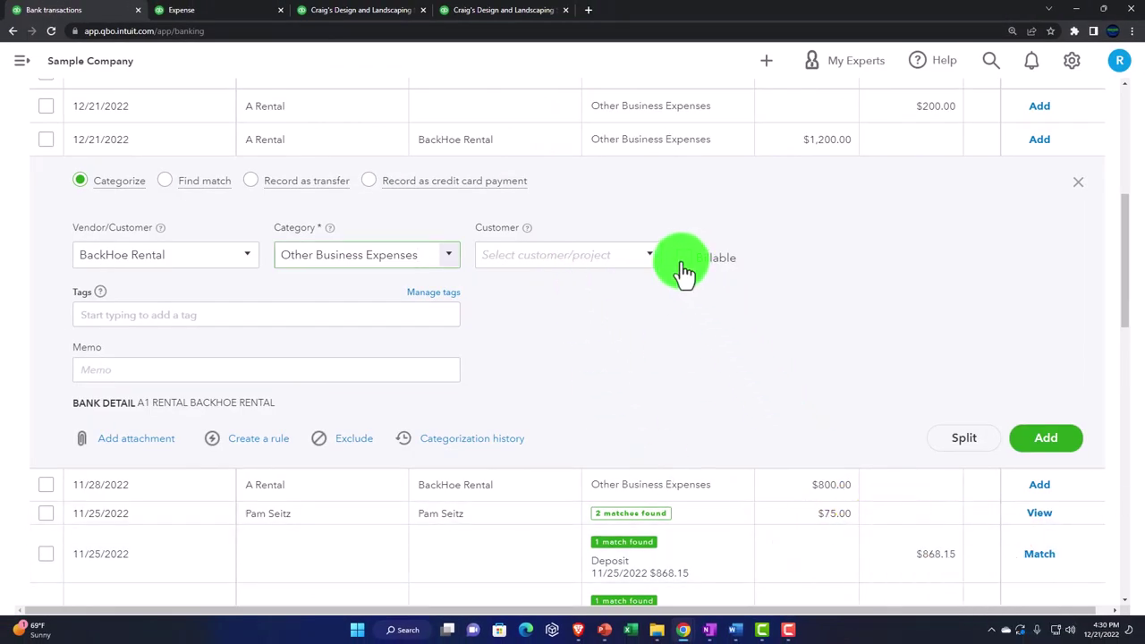
click(638, 259)
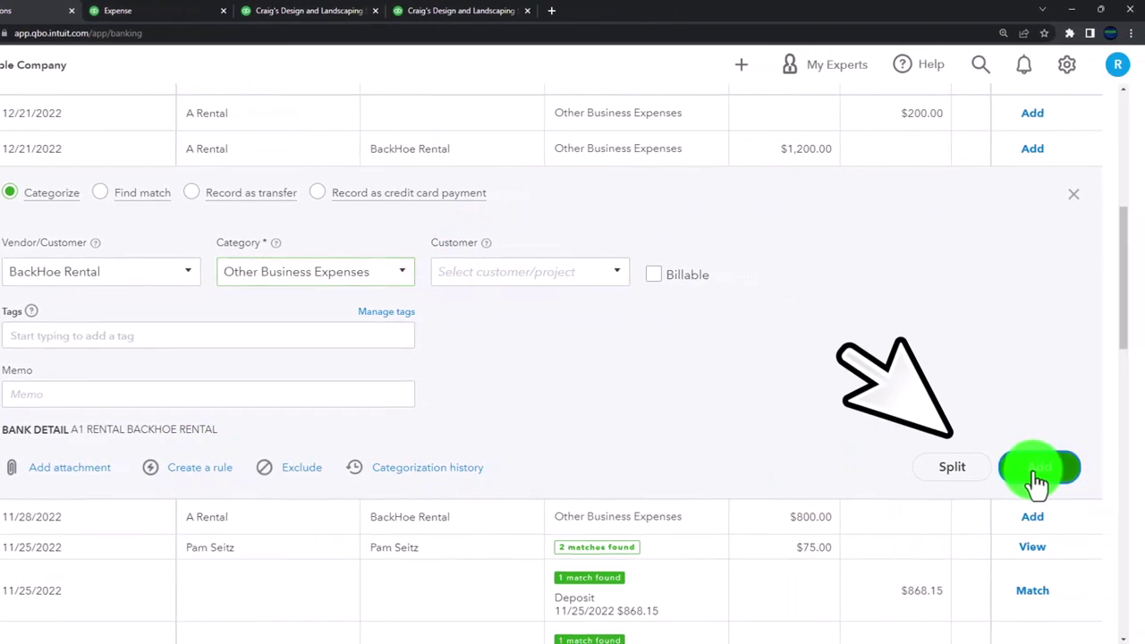
click(1034, 478)
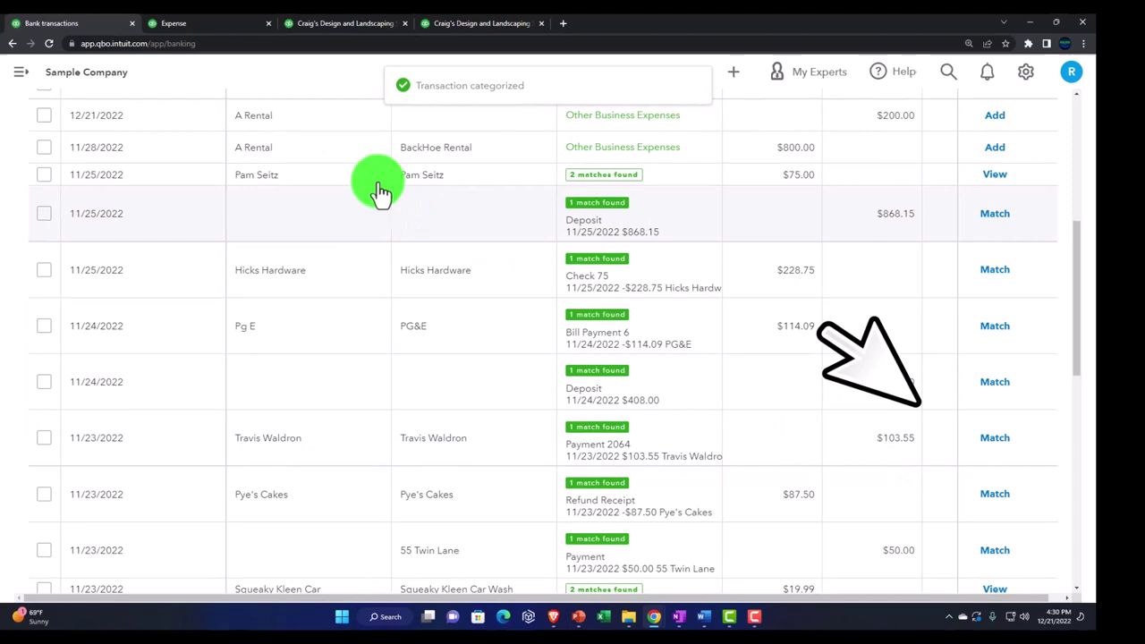
Switch to the browser tab with the Balance Sheet, rerun the report and view the transactions behind the Checking balance.
click(209, 23)
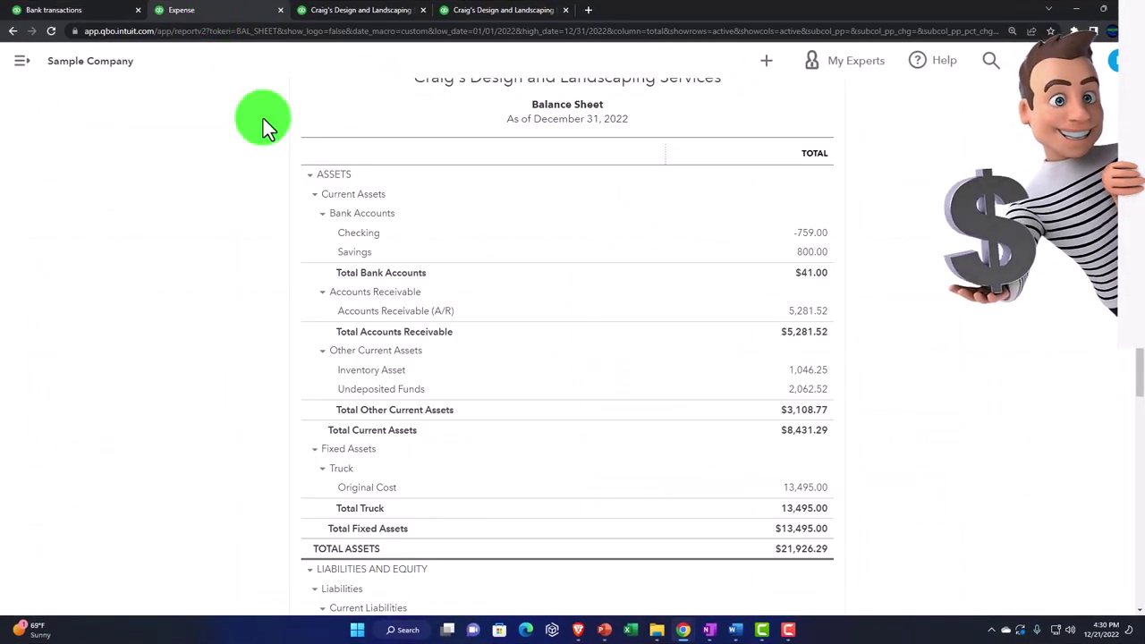
scroll(277, 134, up, 5)
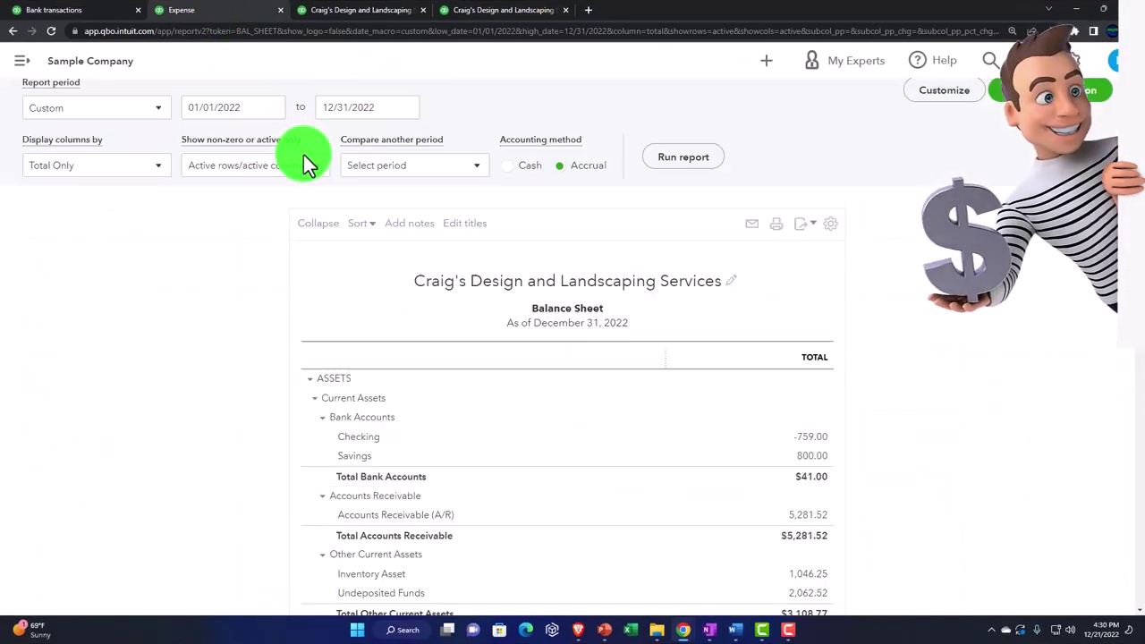
scroll(540, 300, down, 3)
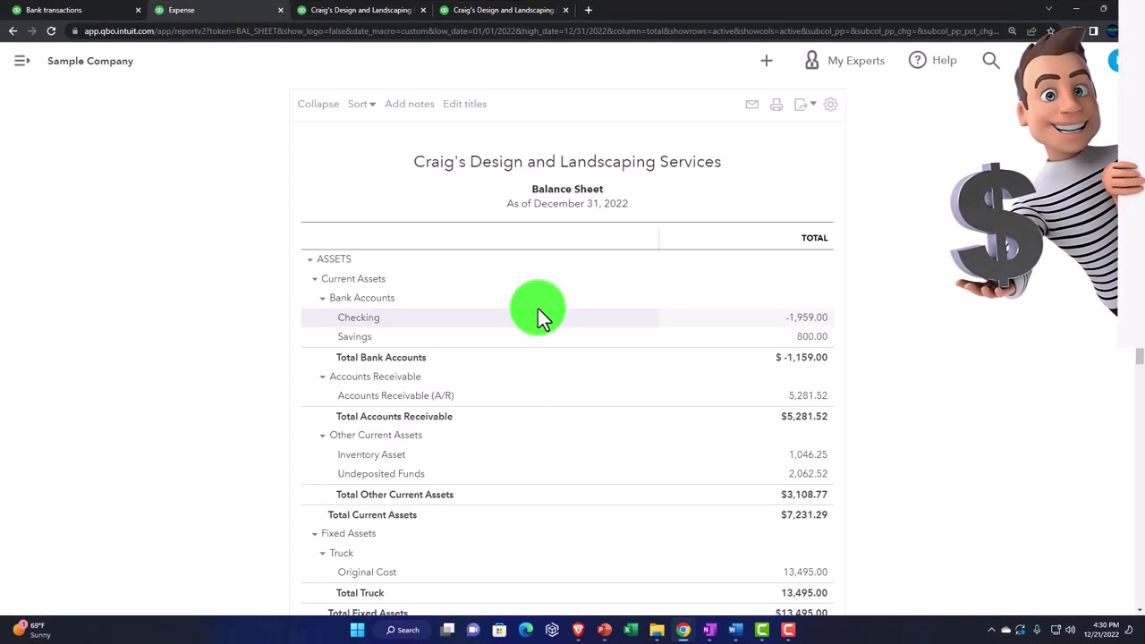
click(804, 265)
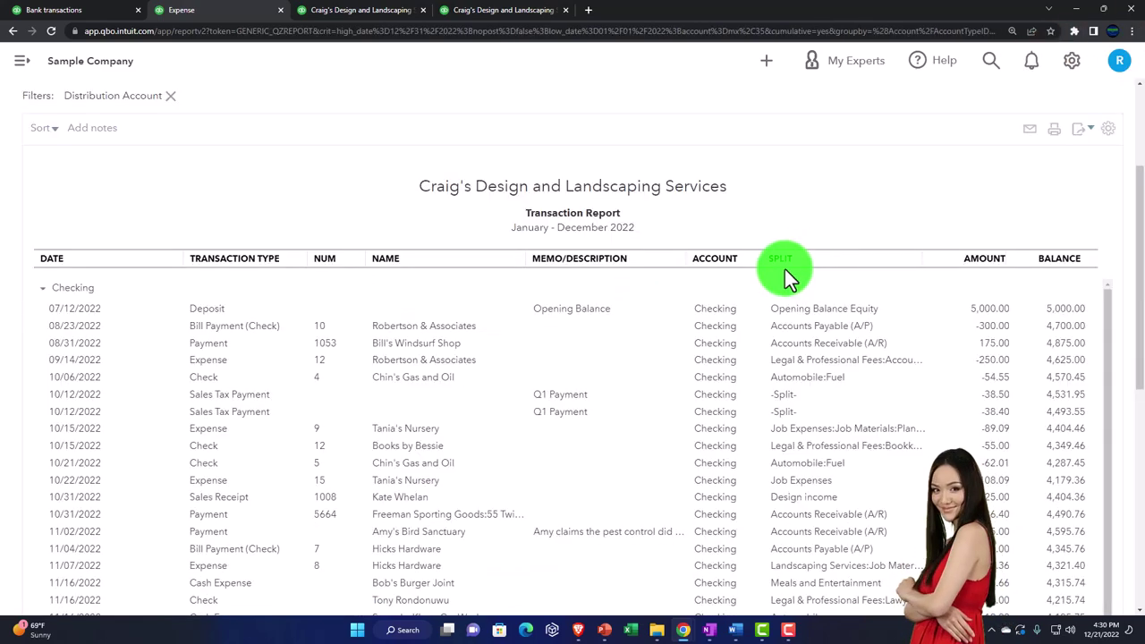
scroll(779, 274, down, 2)
scroll(779, 274, down, 5)
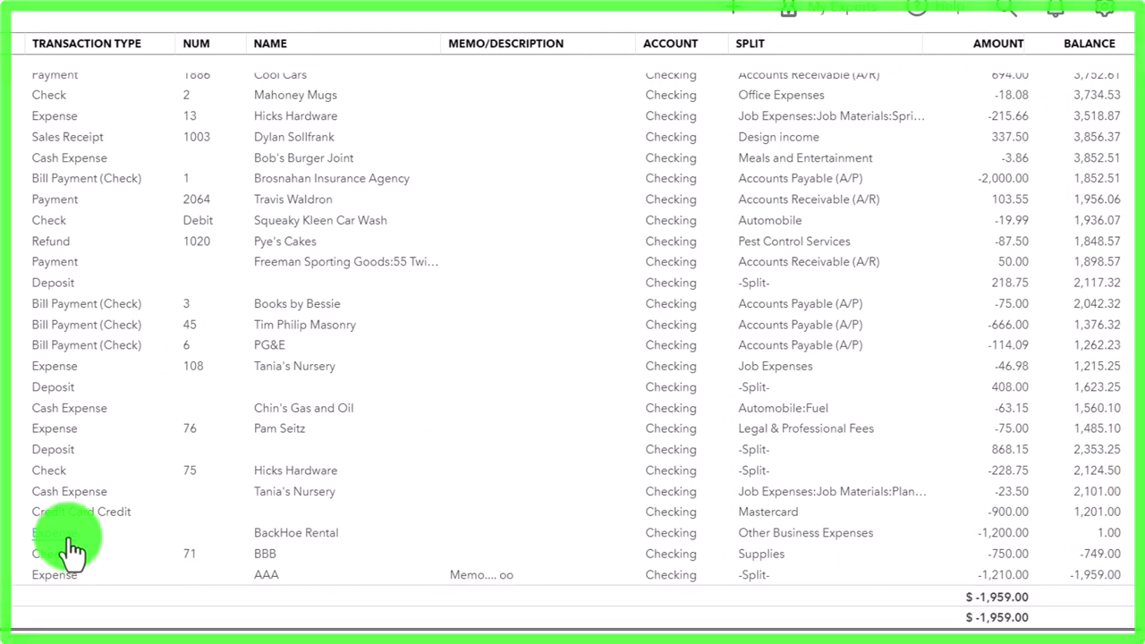
Open the $1,200.00 BackHoe Rental expense from the transaction report, close it again and return to the Balance Sheet.
click(72, 550)
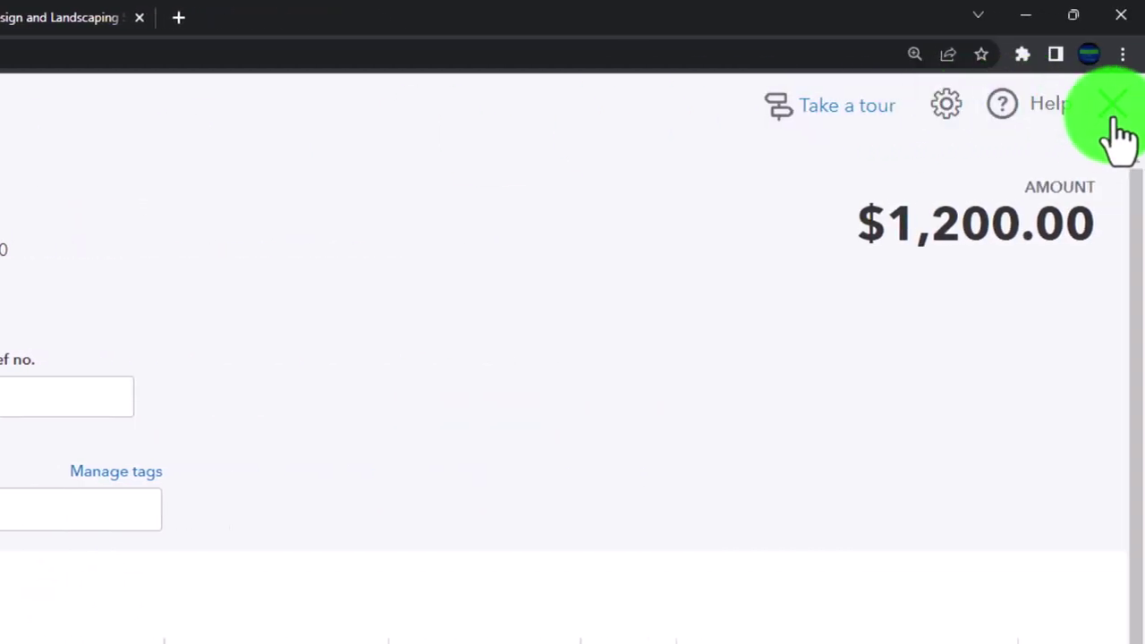
click(1114, 121)
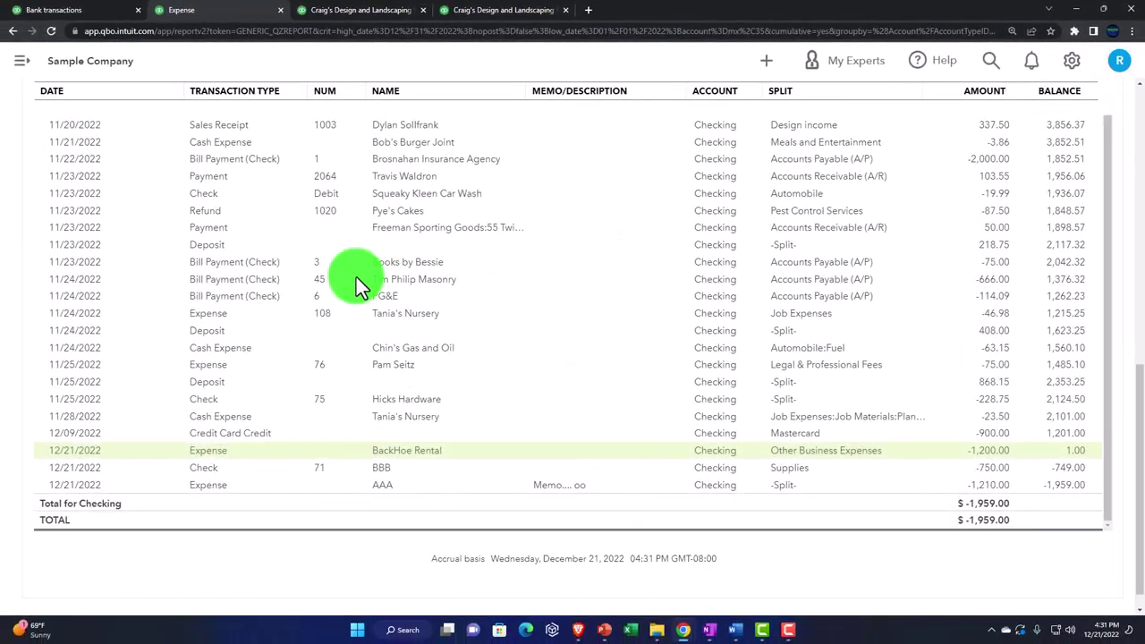
scroll(6, 306, up, 15)
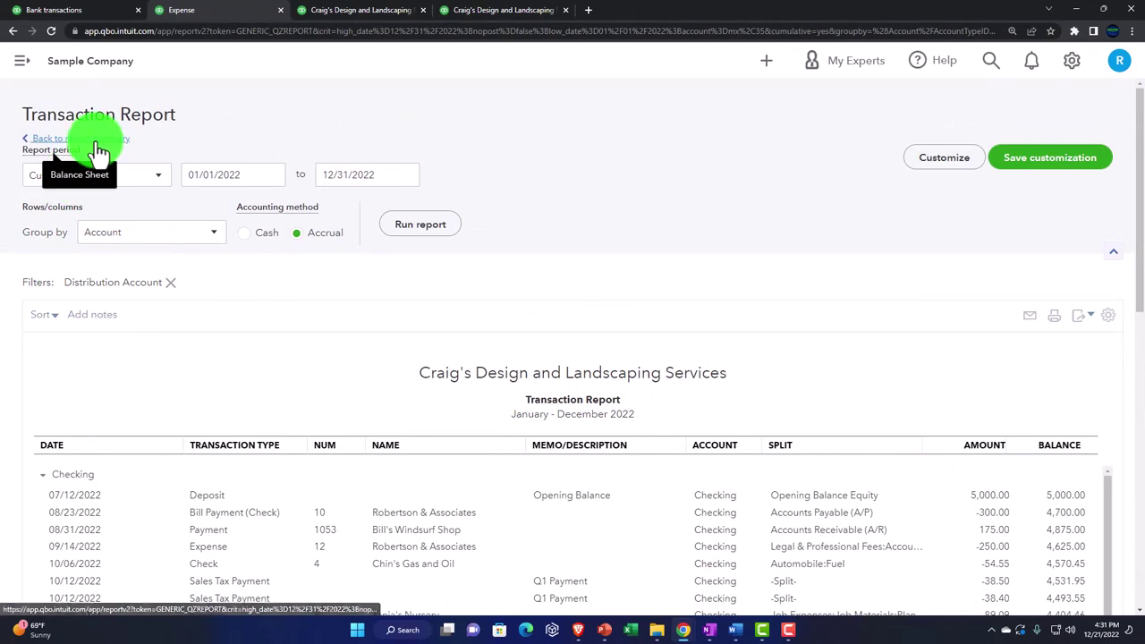
click(95, 142)
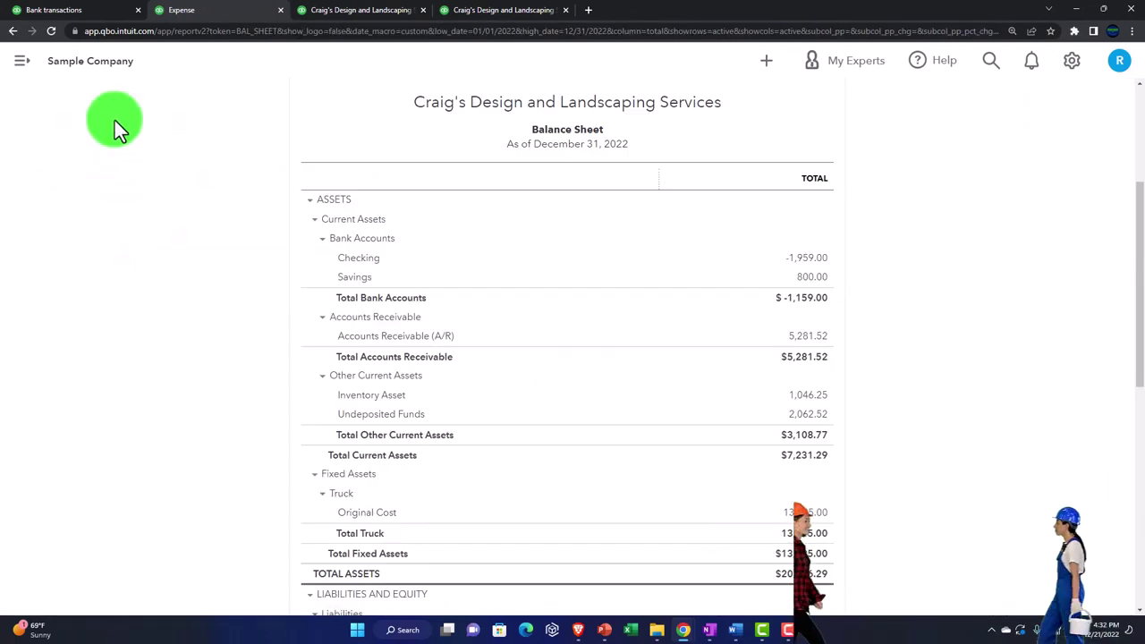
Switch back to the bank transactions browser tab, expand the navigation menu and view the list of new transaction types, closing it again.
click(90, 13)
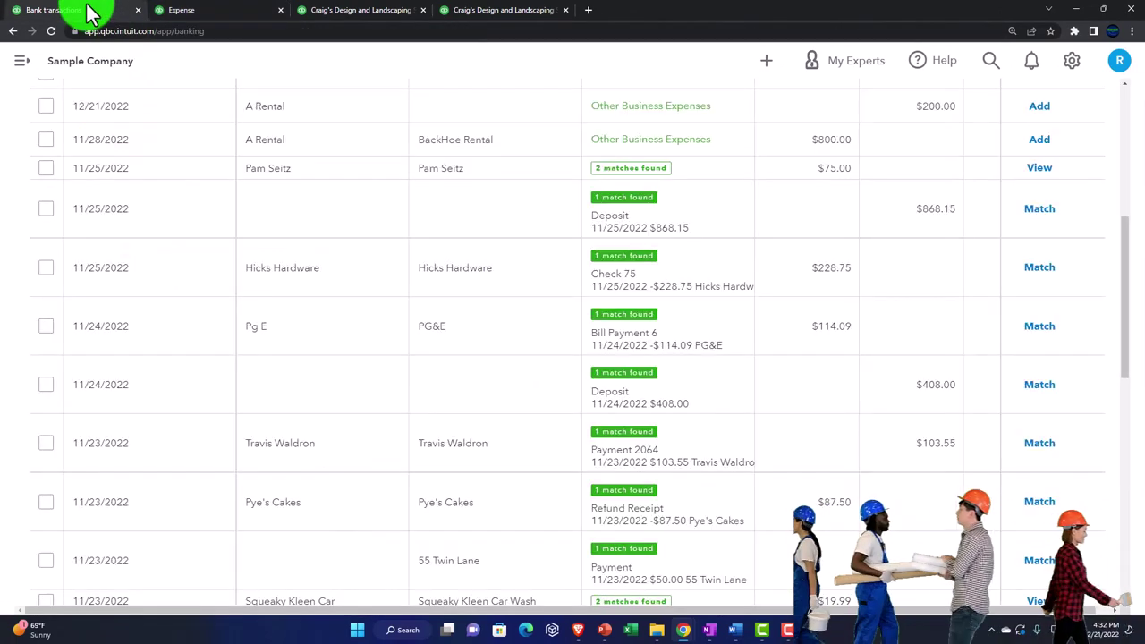
scroll(77, 247, up, 5)
click(22, 63)
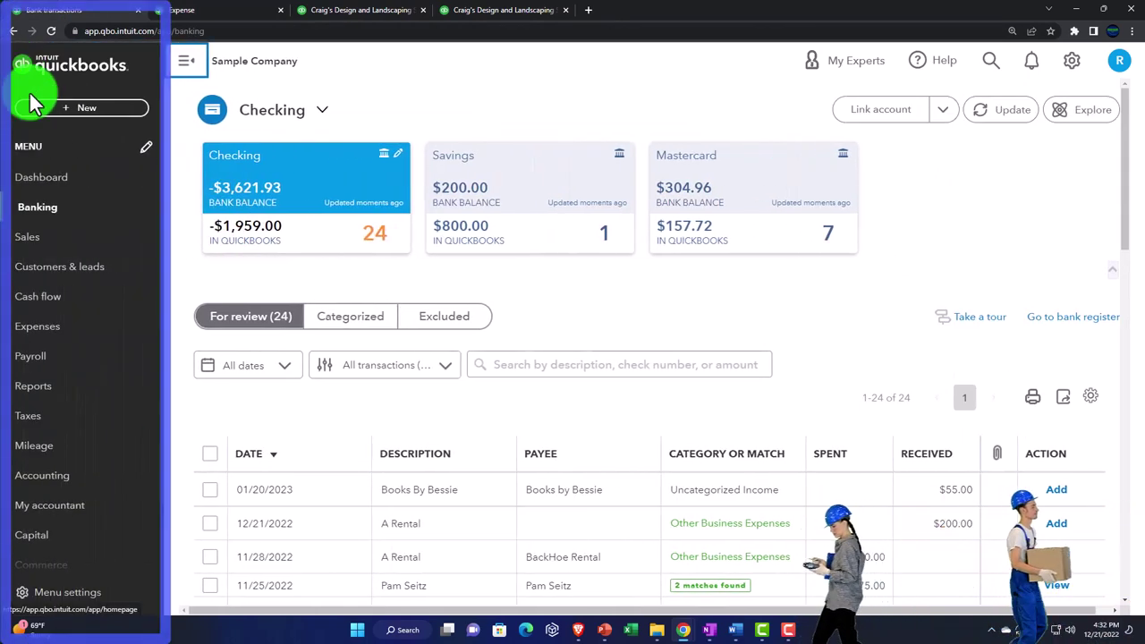
scroll(56, 277, down, 2)
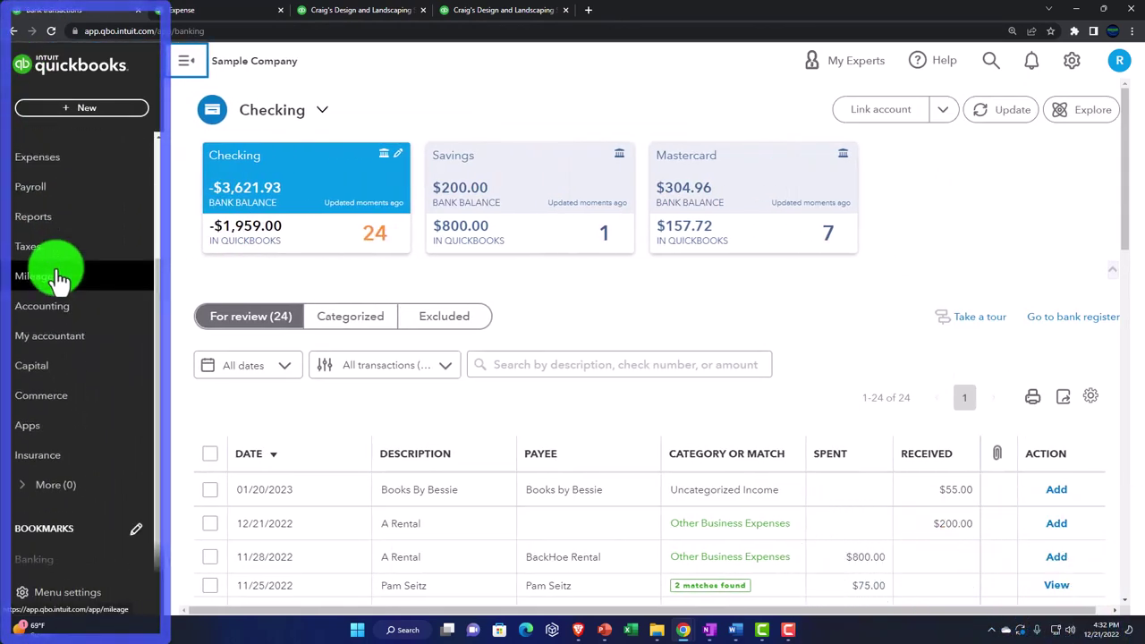
click(81, 109)
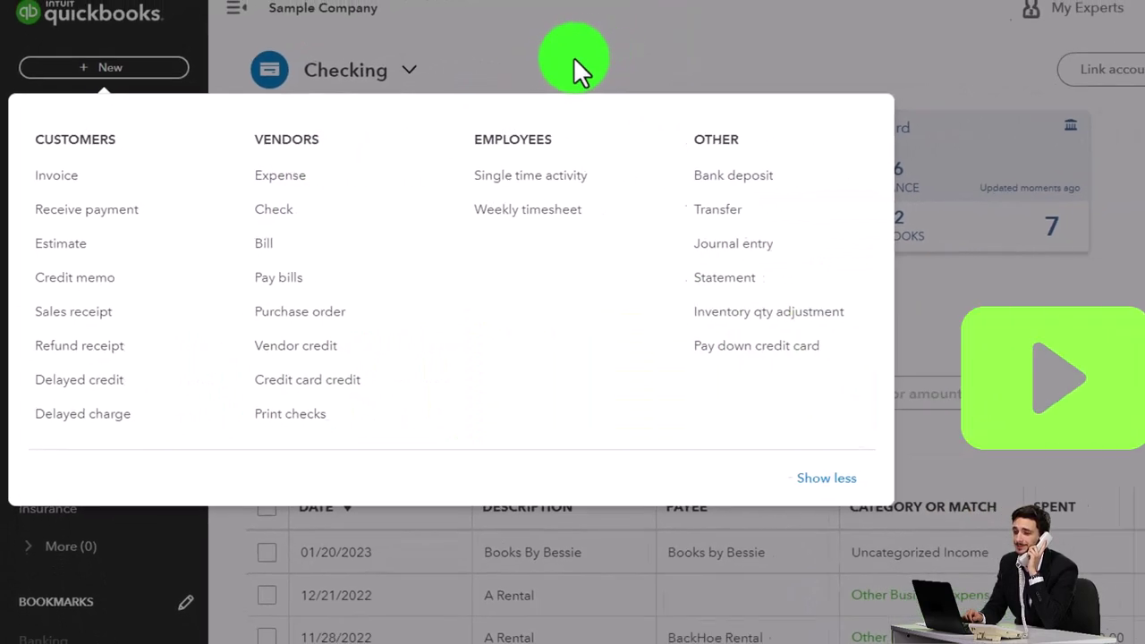
click(577, 67)
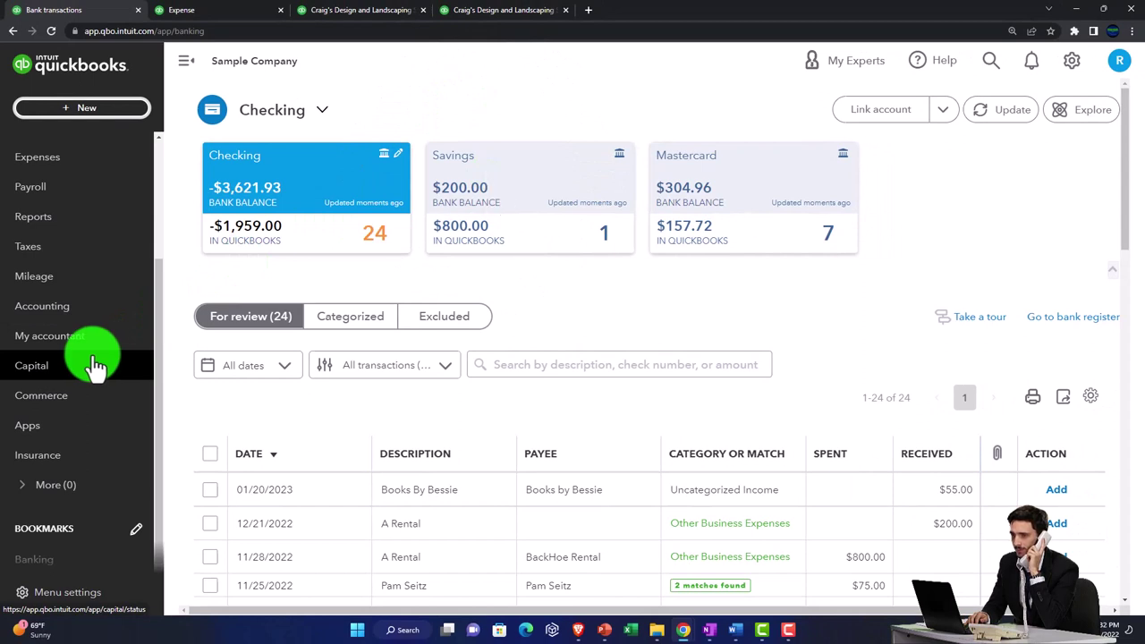
Open the Checking register from the Chart of Accounts, dismissing the register basics tip, and collapse the navigation menu.
click(51, 306)
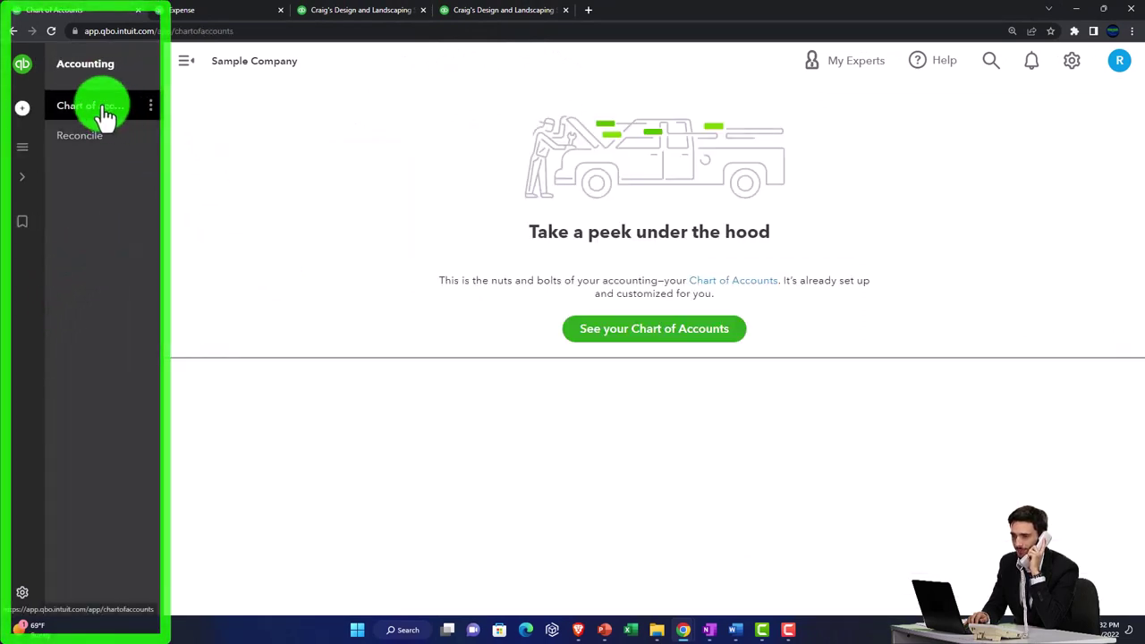
click(609, 341)
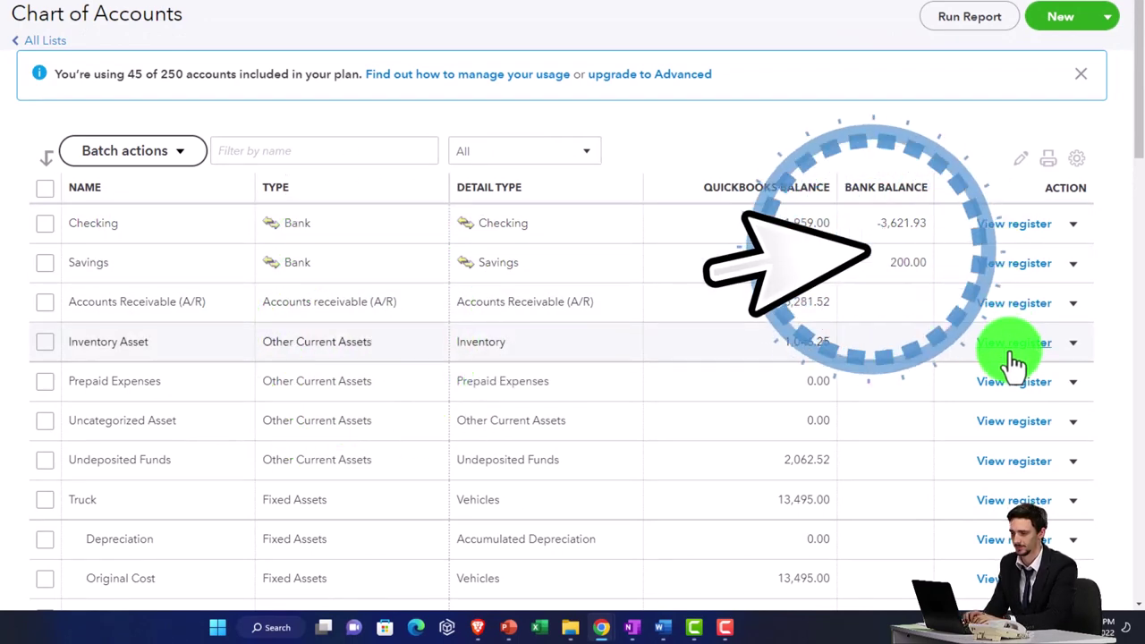
click(1008, 225)
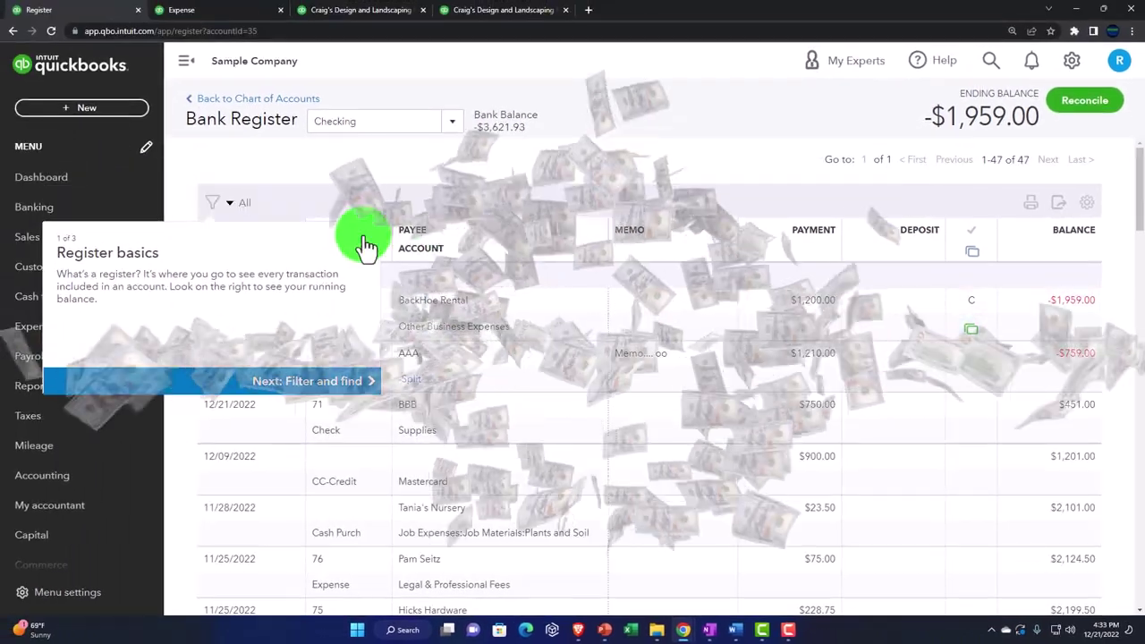
click(367, 240)
click(186, 60)
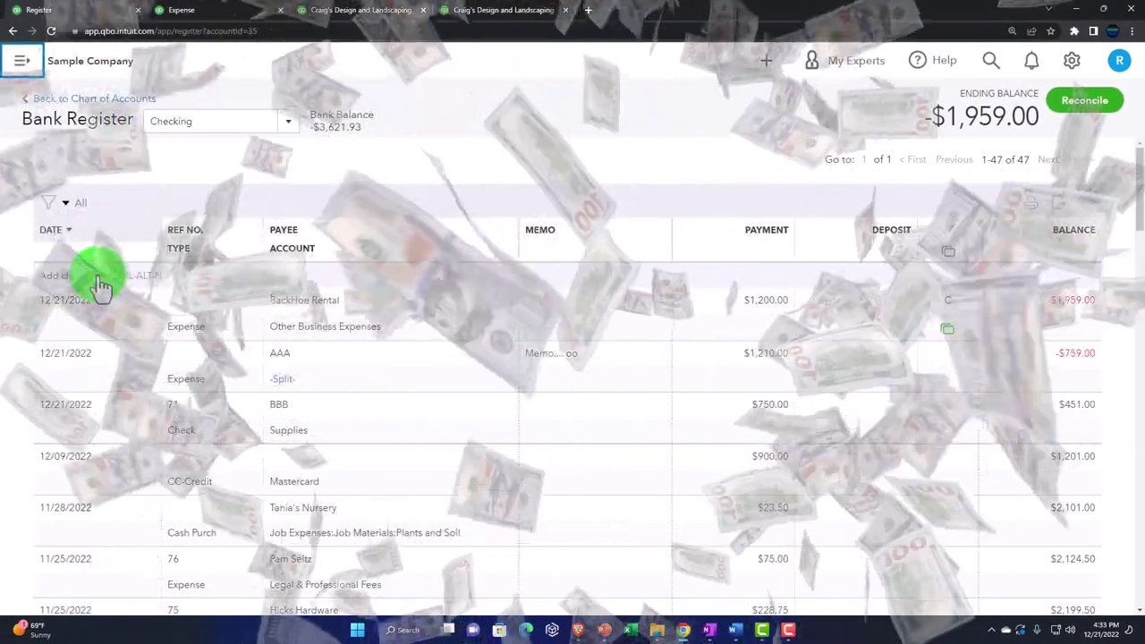
Start a new expense entry in the Checking register and create CCC as a new vendor for its payee.
click(94, 279)
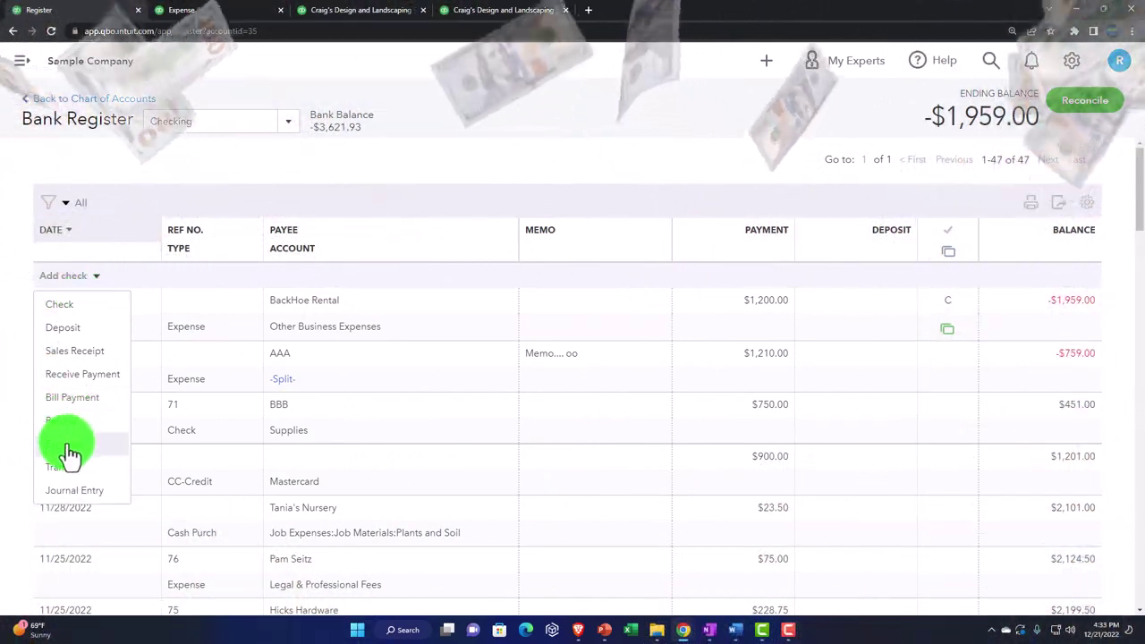
click(68, 444)
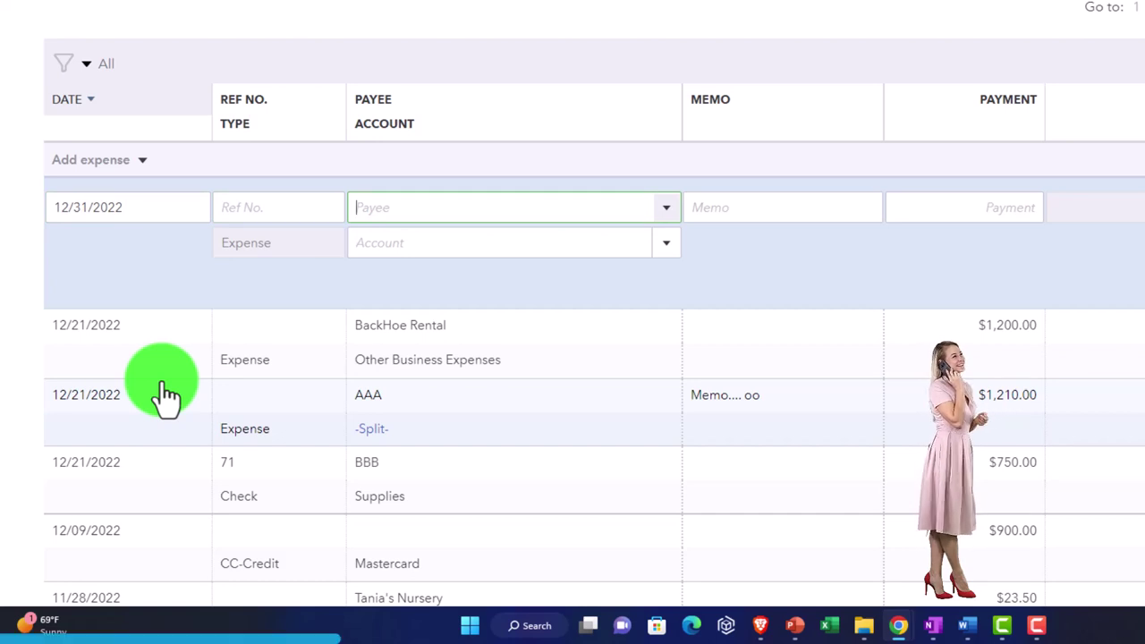
text(Mis)
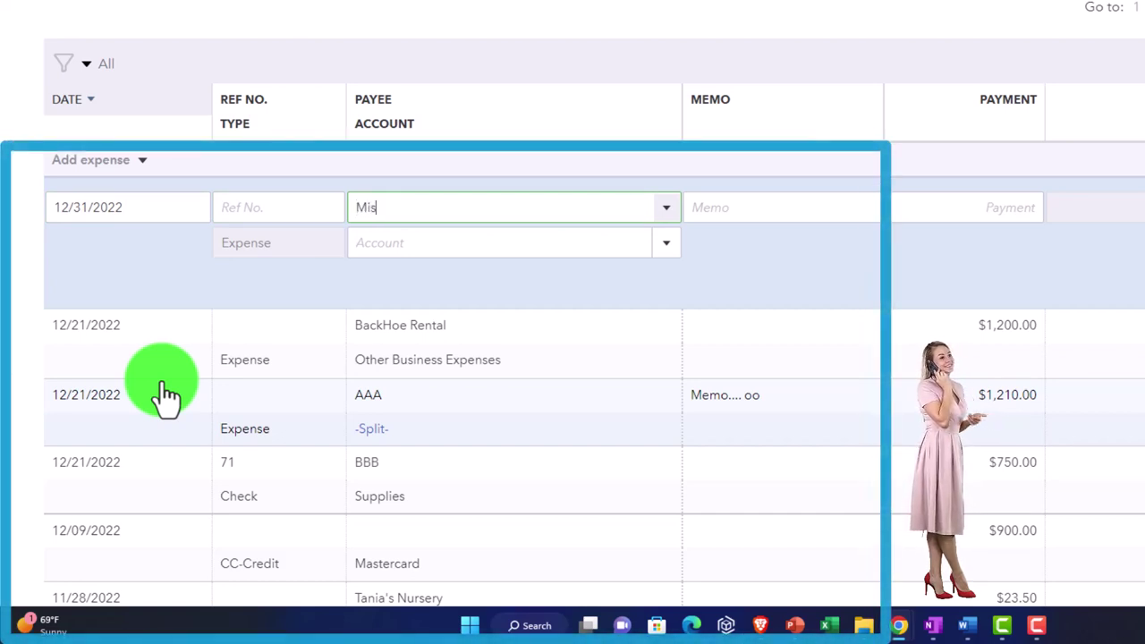
key(BackSpace)
key(BackSpace)
key(BackSpace)
text(CCC)
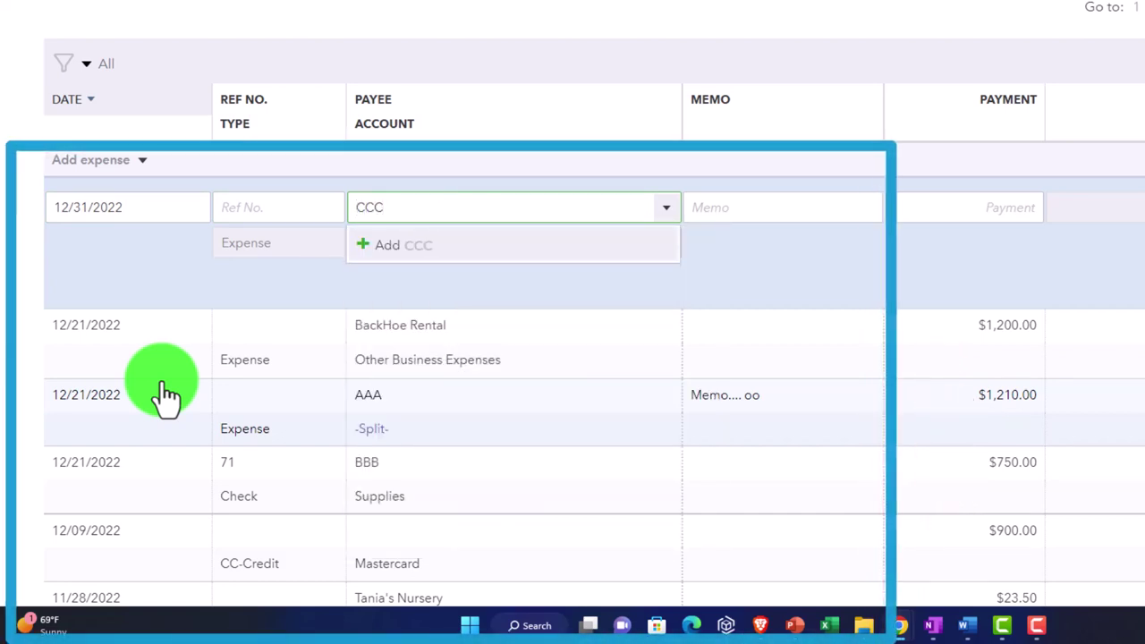
key(Return)
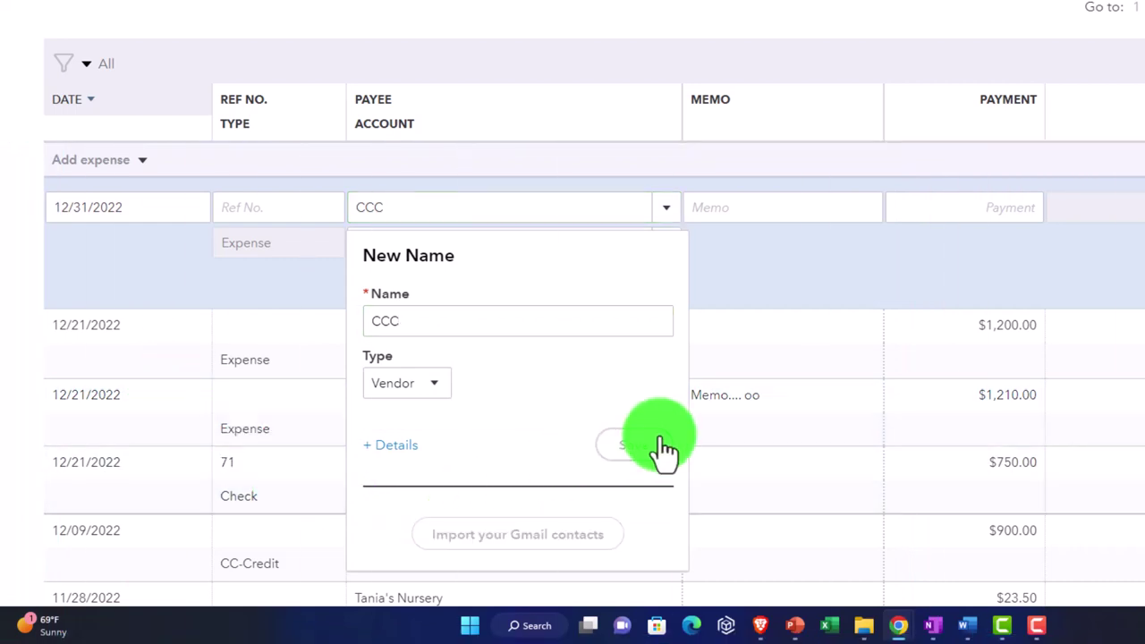
click(662, 447)
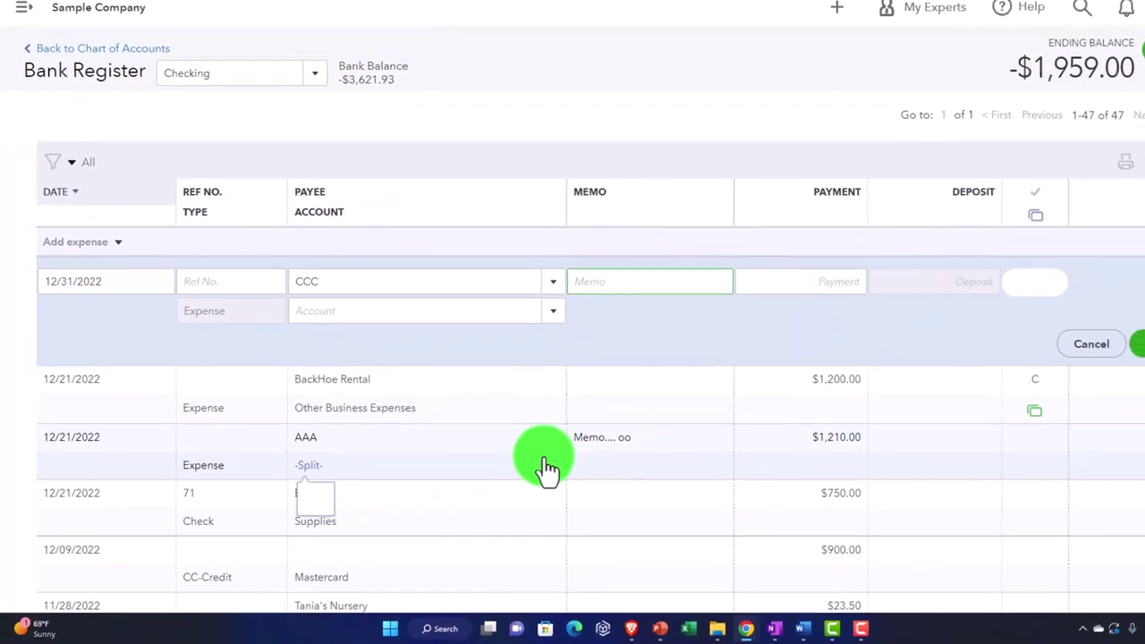
Set the CCC expense's payment amount to 430.00, leaving the memo empty.
key(Tab)
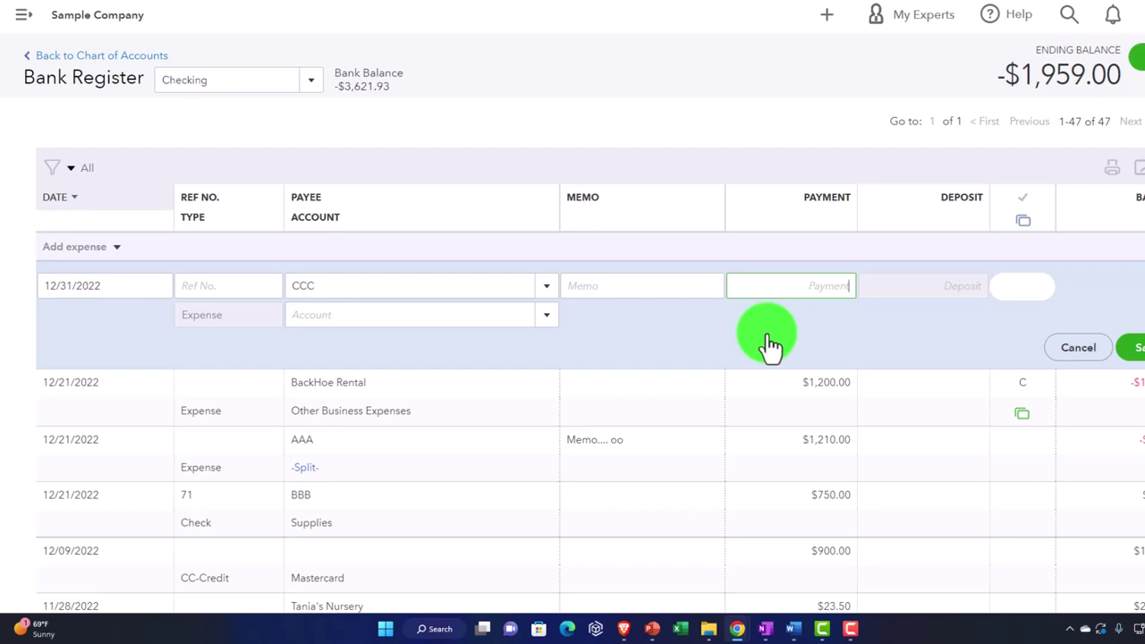
text(0)
key(Tab)
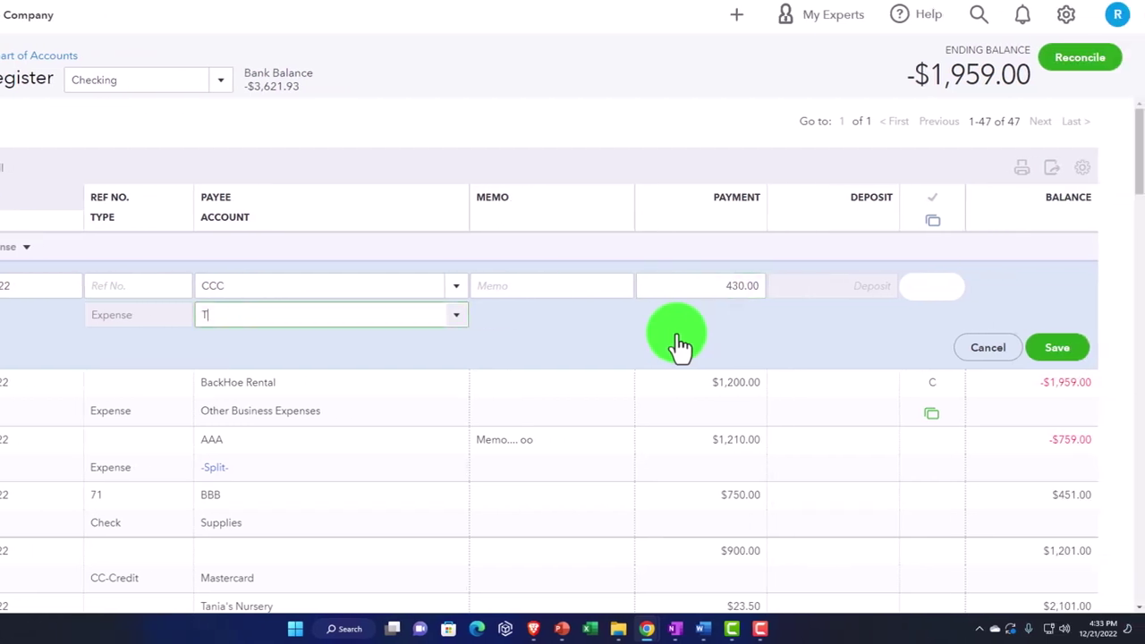
Assign the CCC expense to a new account named Test with account type Expenses, and save the register entry.
text(Test)
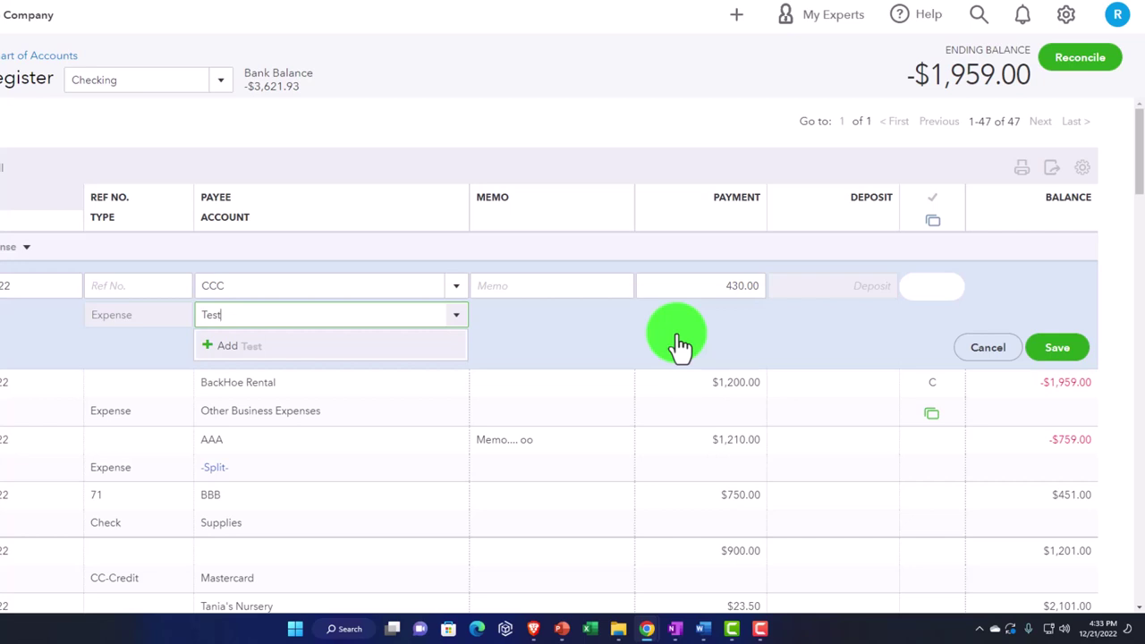
key(Return)
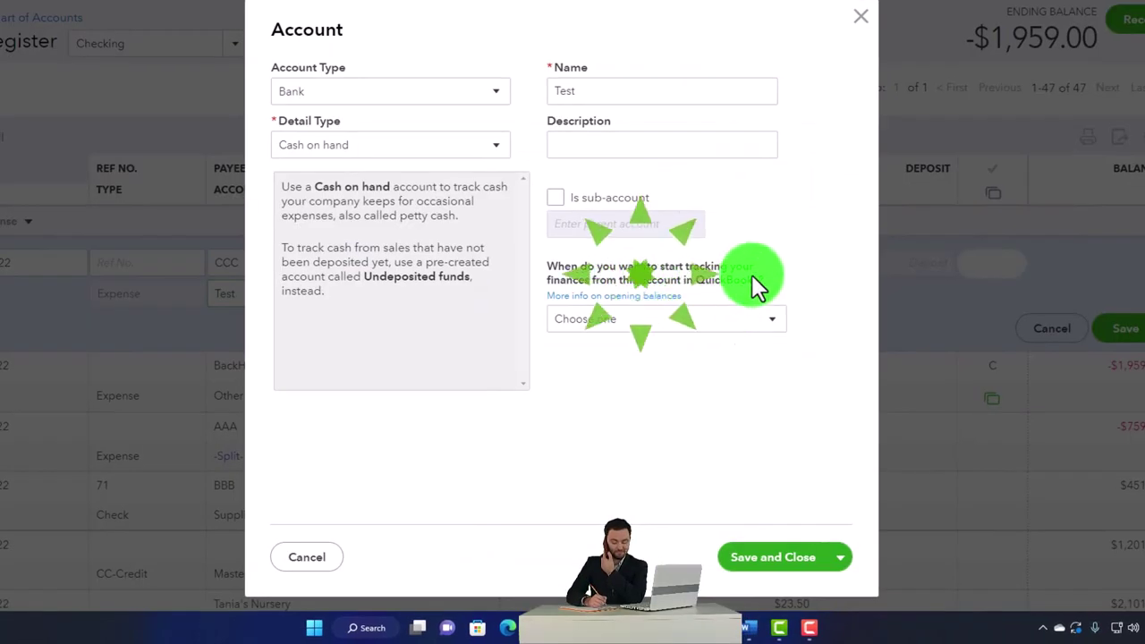
click(471, 95)
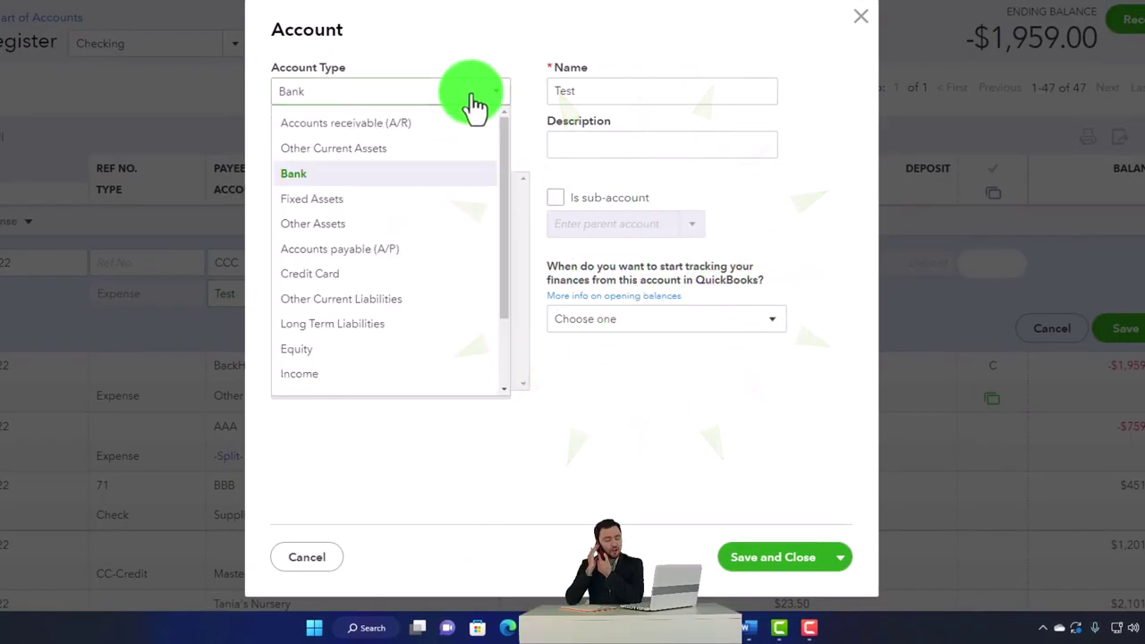
scroll(386, 324, down, 1)
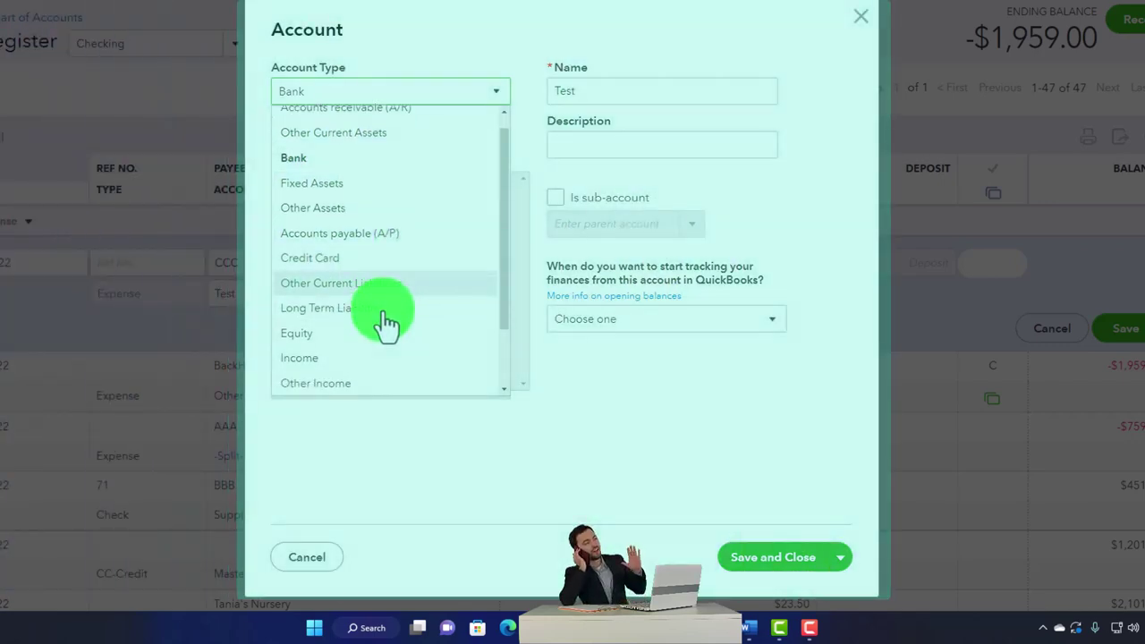
scroll(378, 319, down, 2)
click(351, 357)
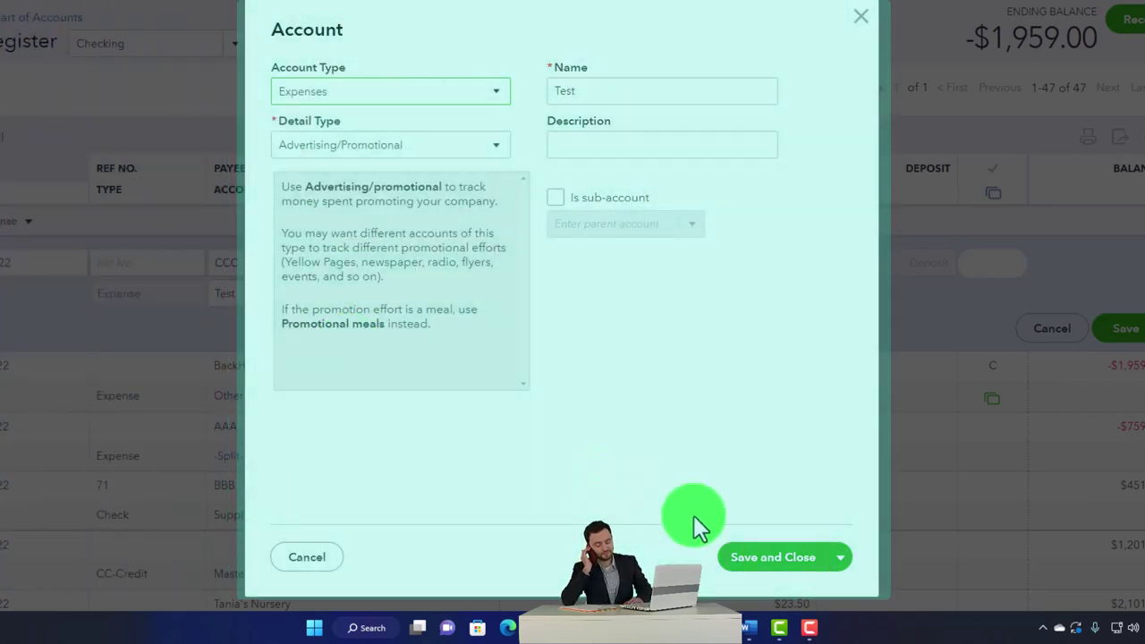
click(773, 558)
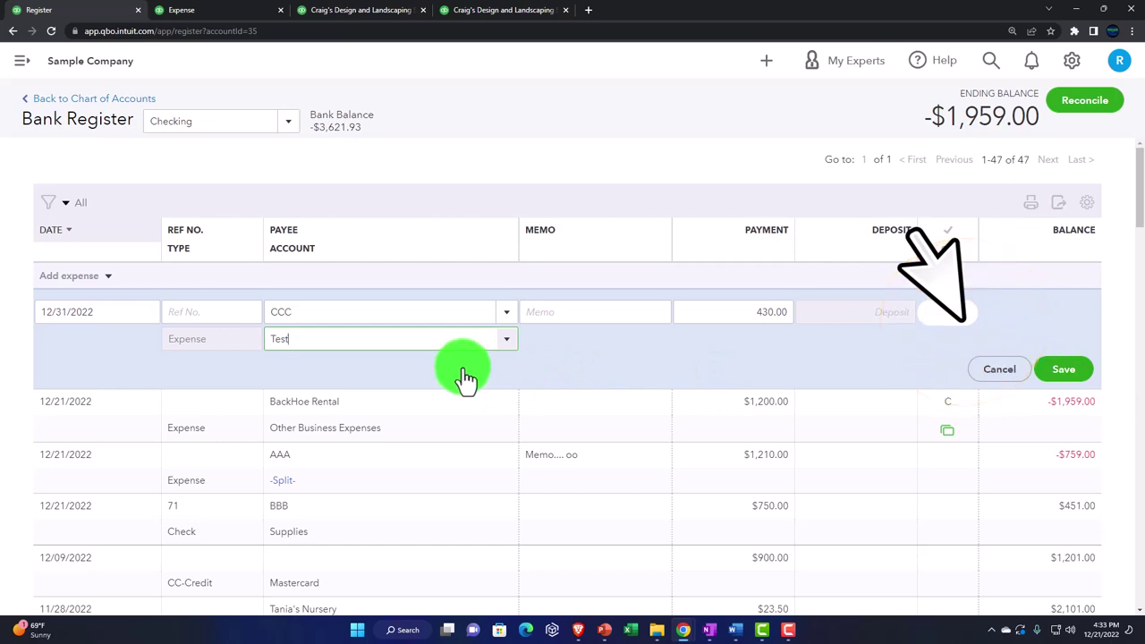
click(1064, 371)
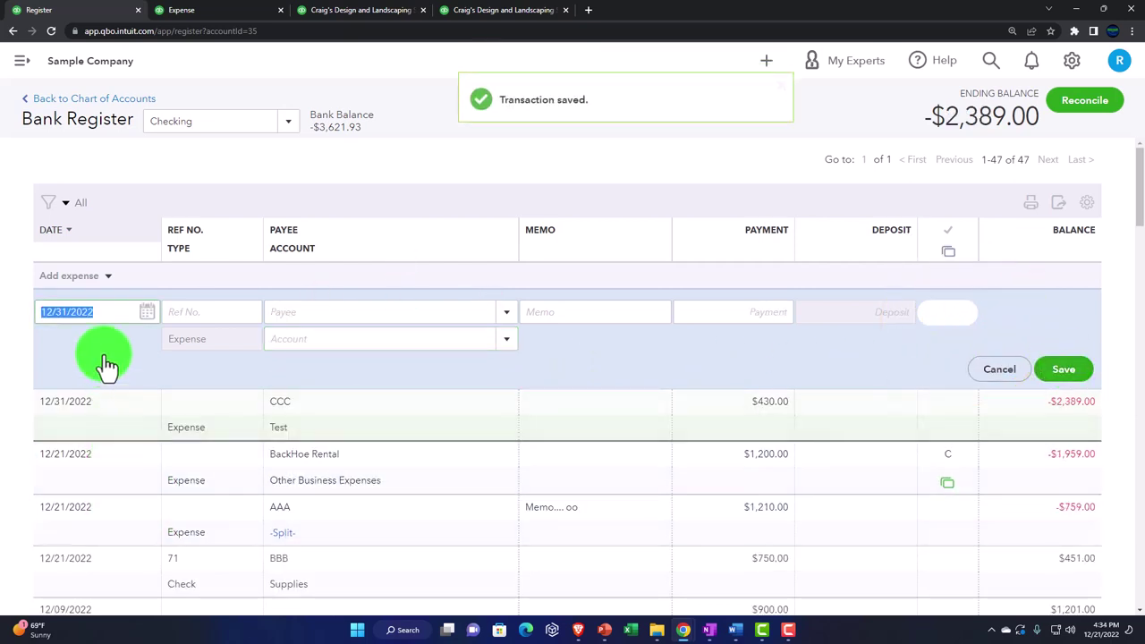
Open the BackHoe Rental register entry in the full expense form and close it again.
click(104, 435)
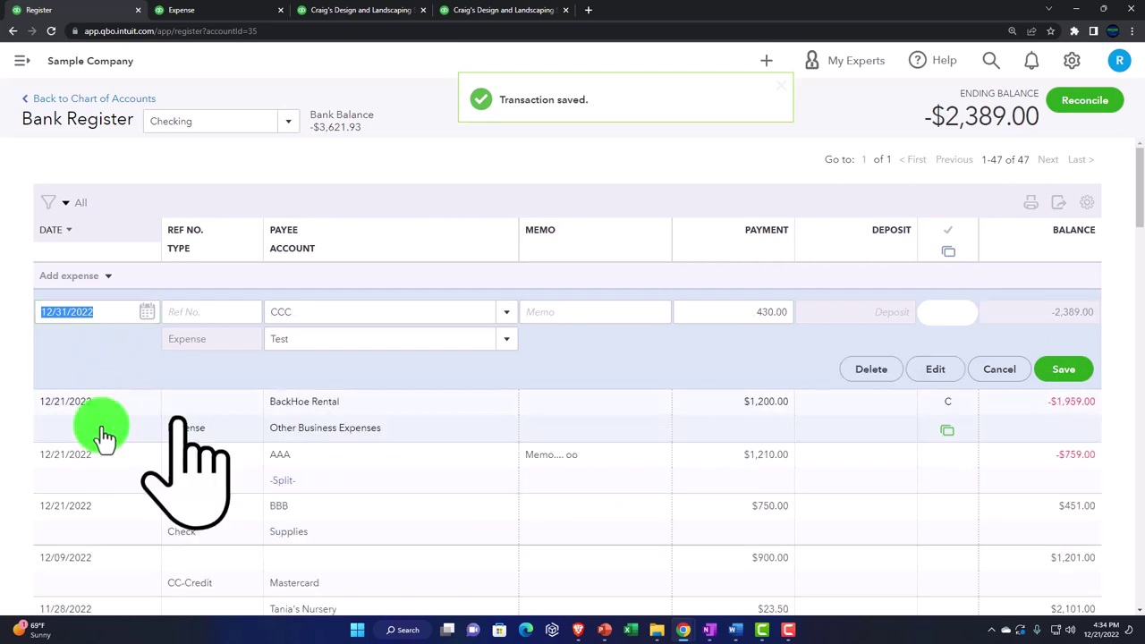
click(185, 424)
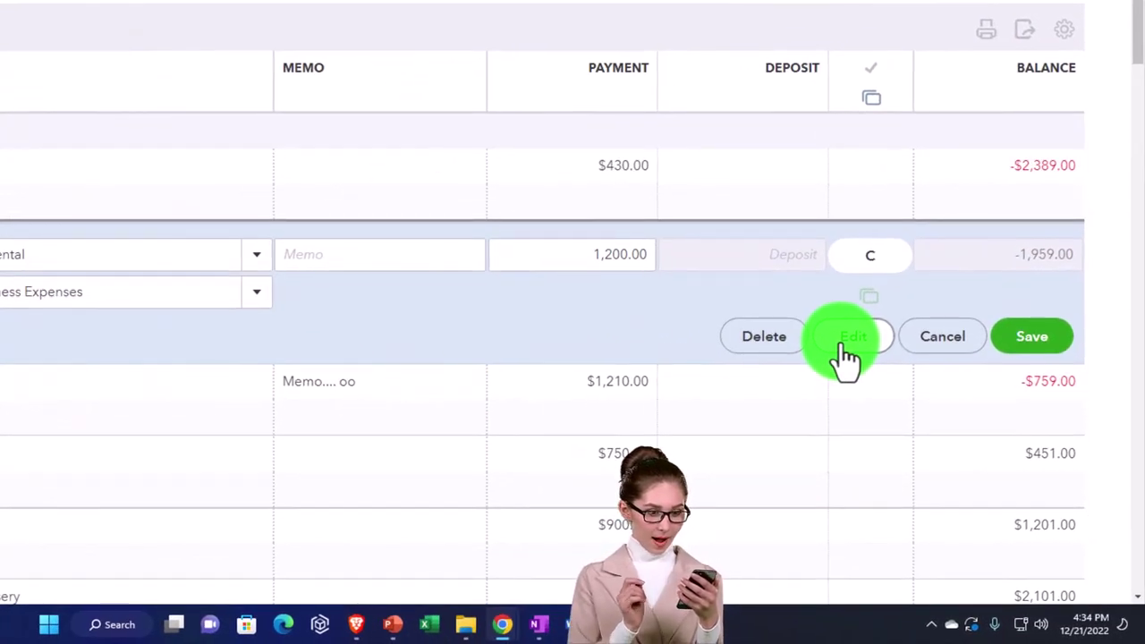
click(845, 345)
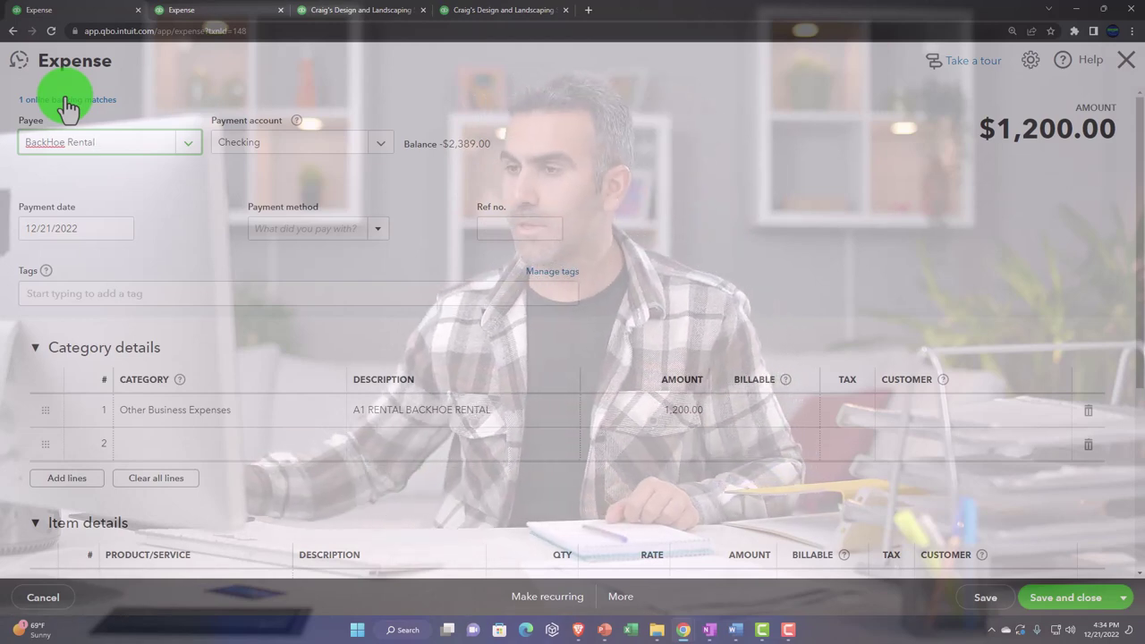
click(1110, 70)
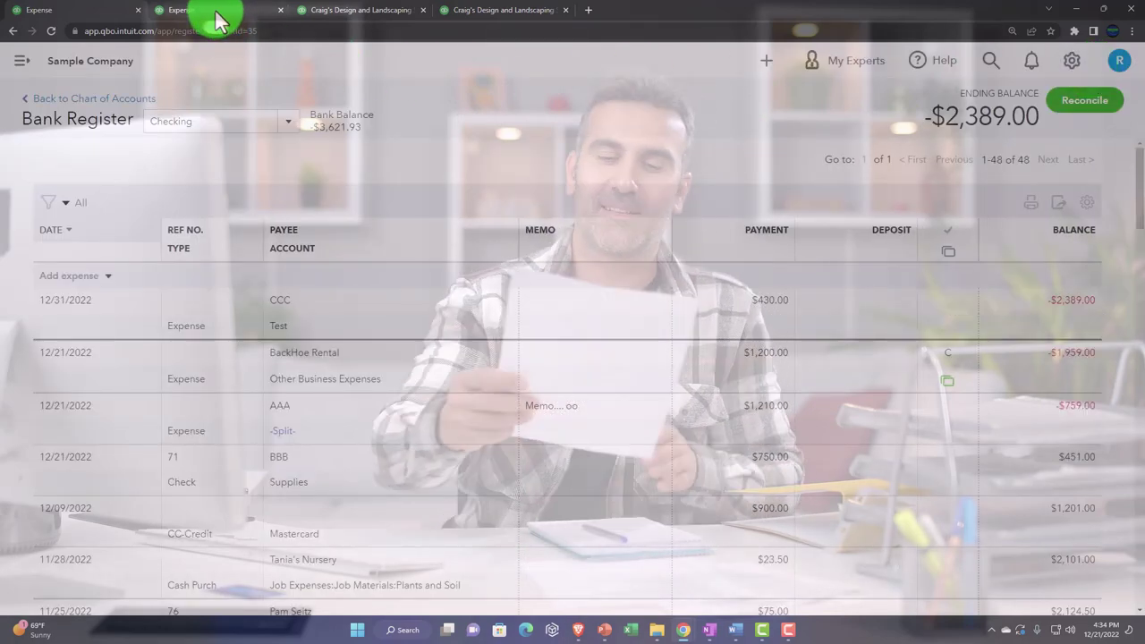
Switch to the Balance Sheet's browser tab, rerun the report and view the transactions behind the Checking balance.
click(218, 20)
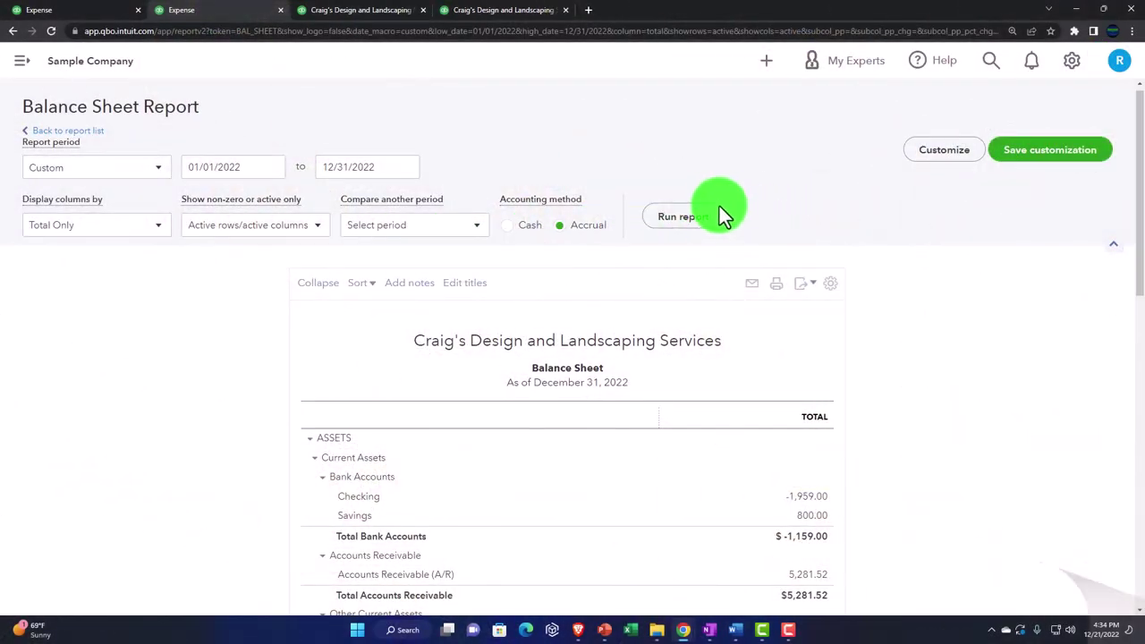
click(710, 218)
scroll(685, 234, down, 3)
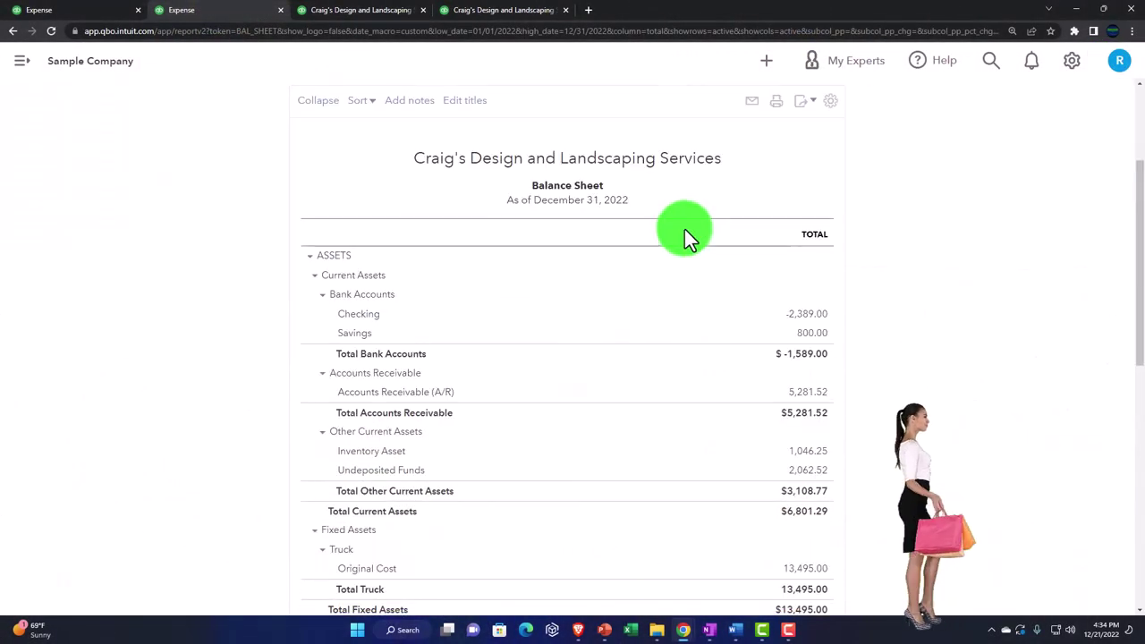
click(809, 260)
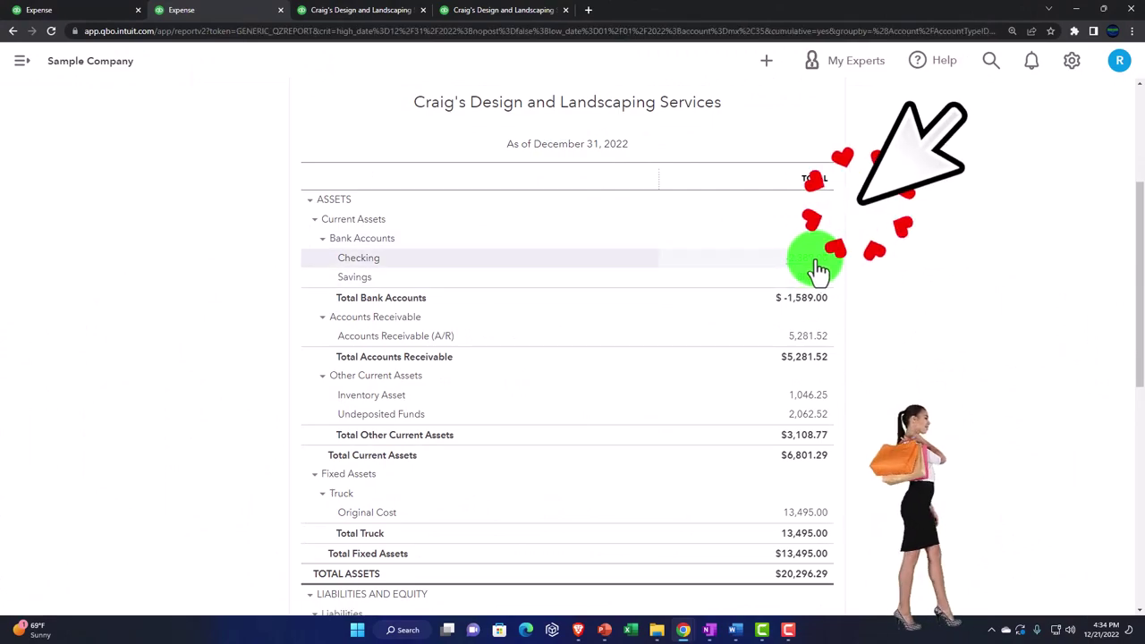
Open the $430.00 CCC expense from the Checking transaction report, close it and return to the bank register's browser tab.
scroll(758, 344, down, 10)
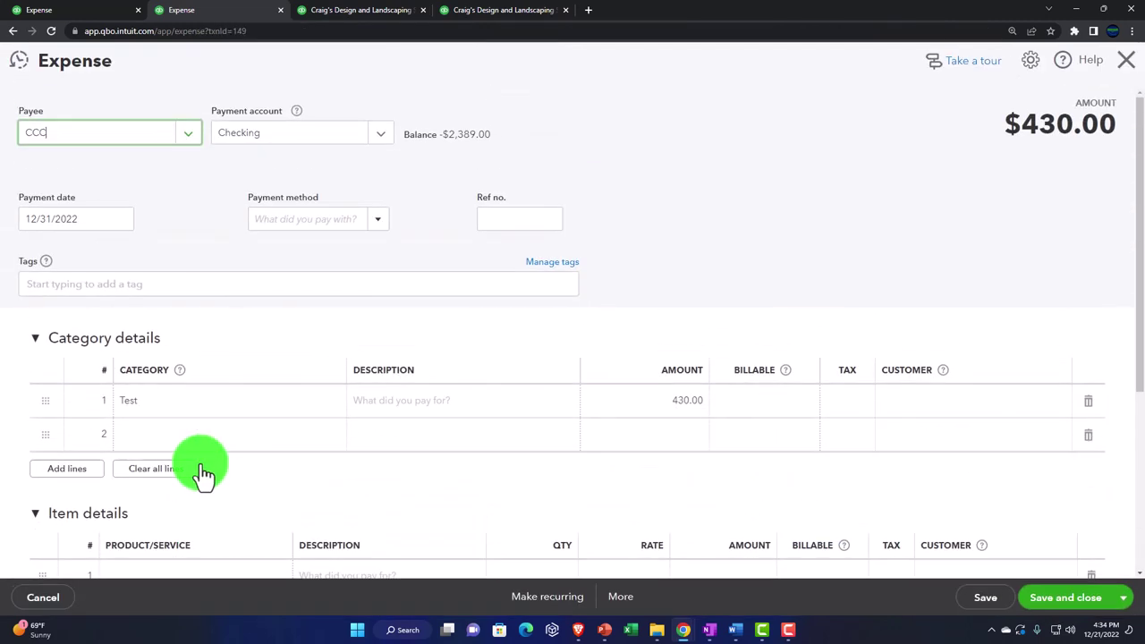
click(1133, 63)
click(95, 16)
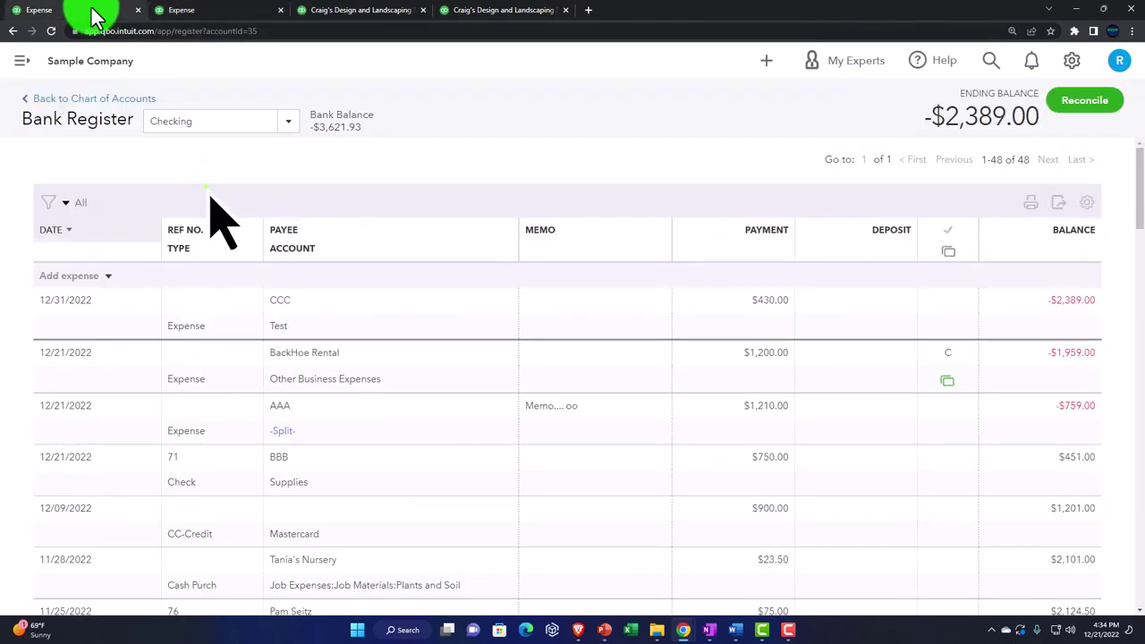
Expand the navigation menu and switch the company file from Accountant view to Business view.
click(21, 60)
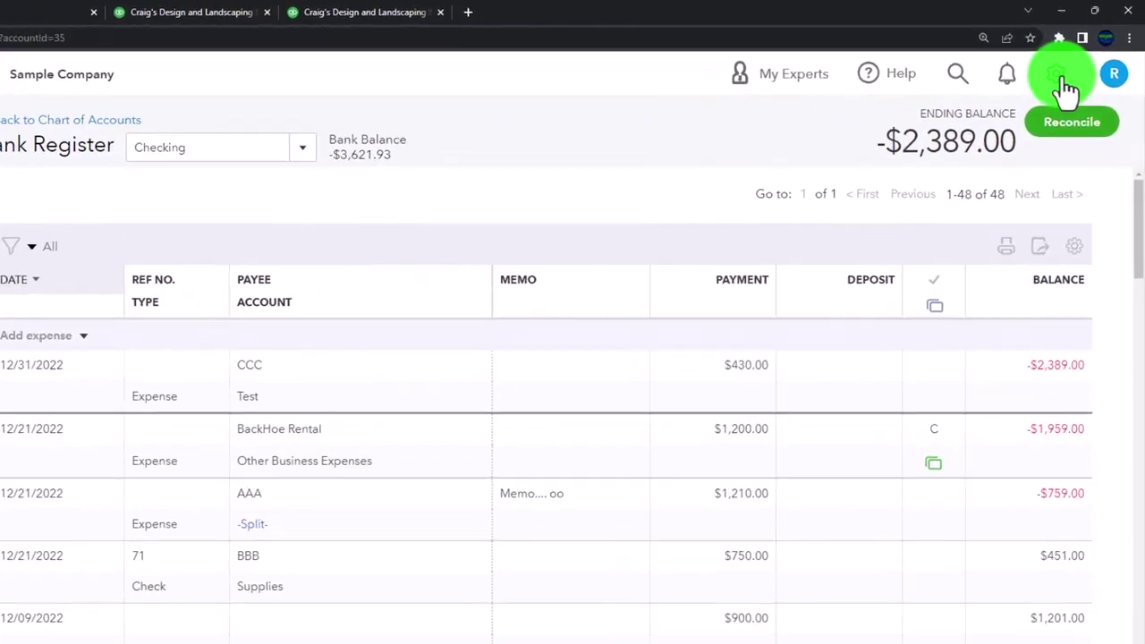
click(1073, 62)
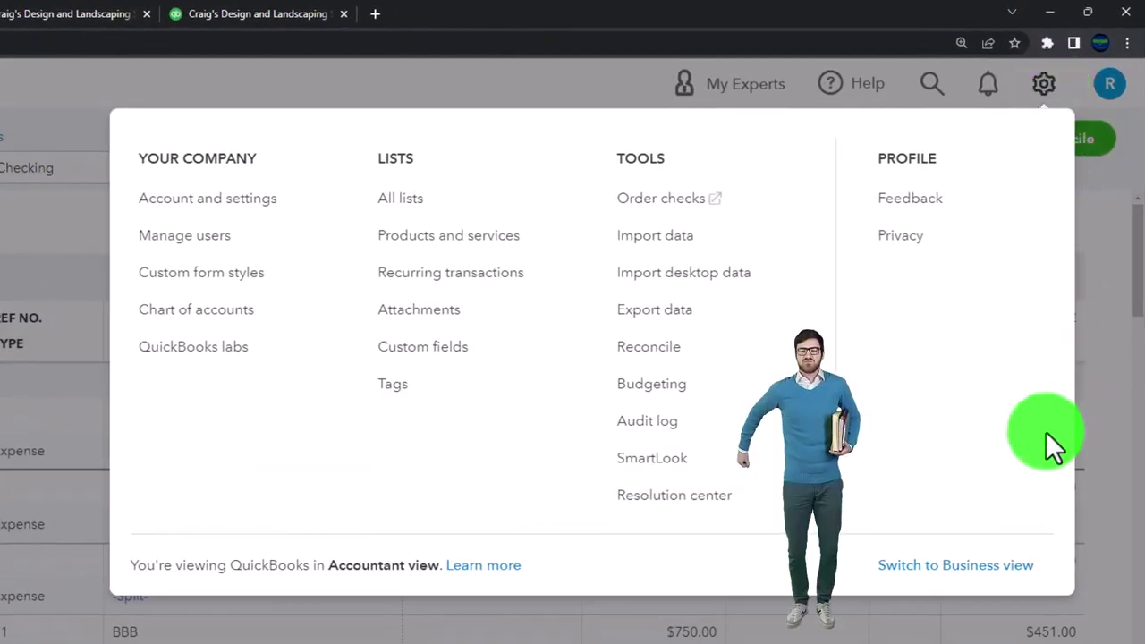
click(975, 566)
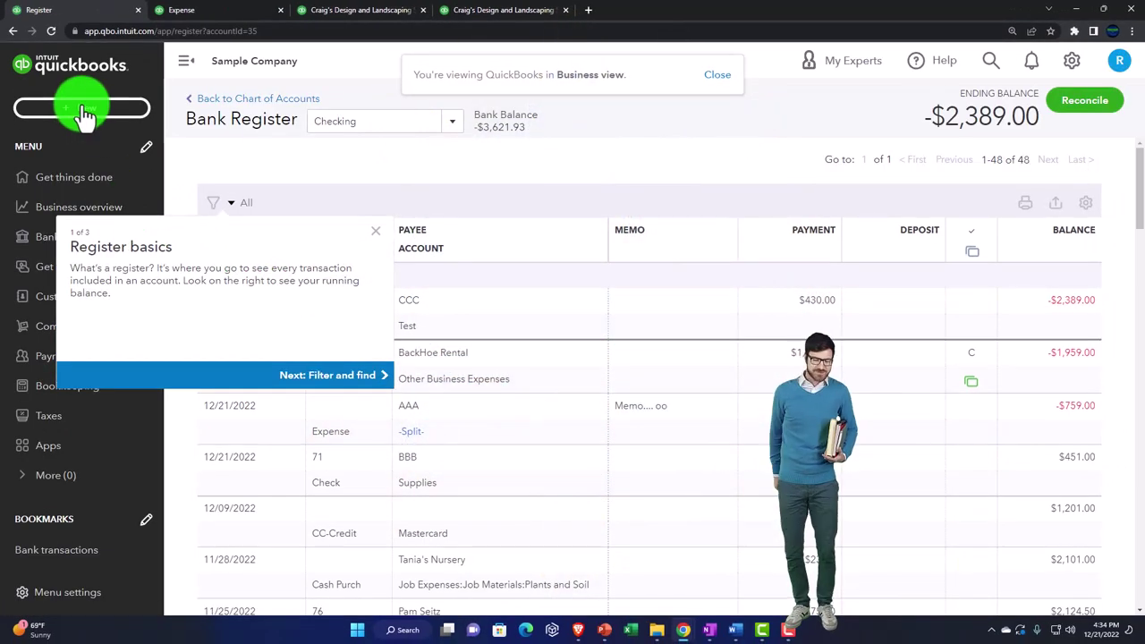
View the list of new transaction types in Business view, dismissing the register basics tip, and close the list.
click(83, 109)
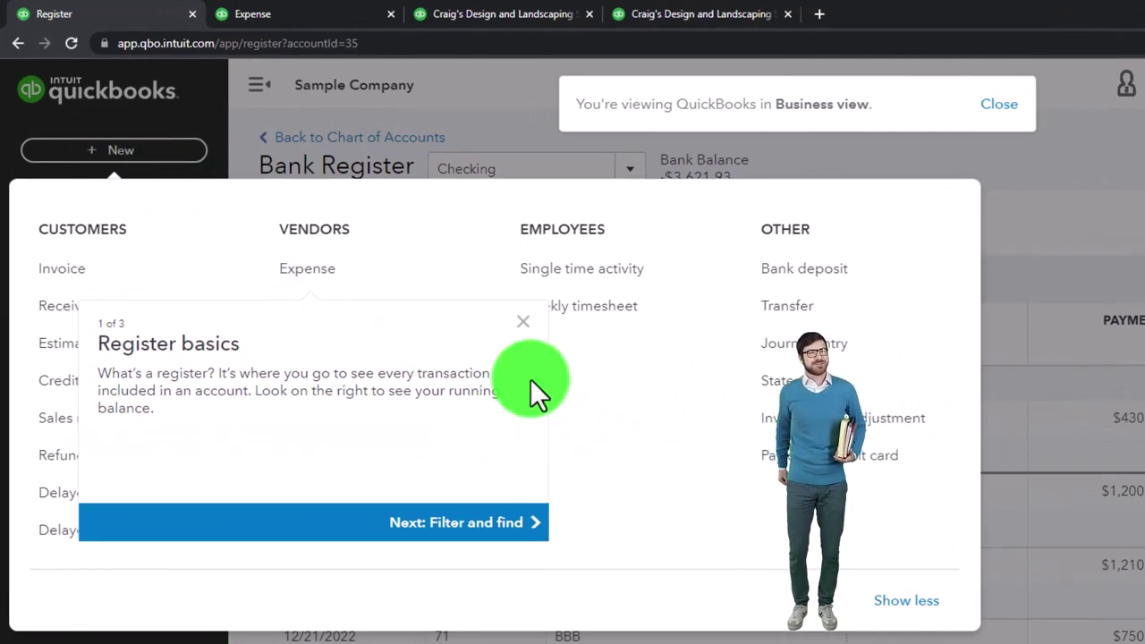
click(527, 338)
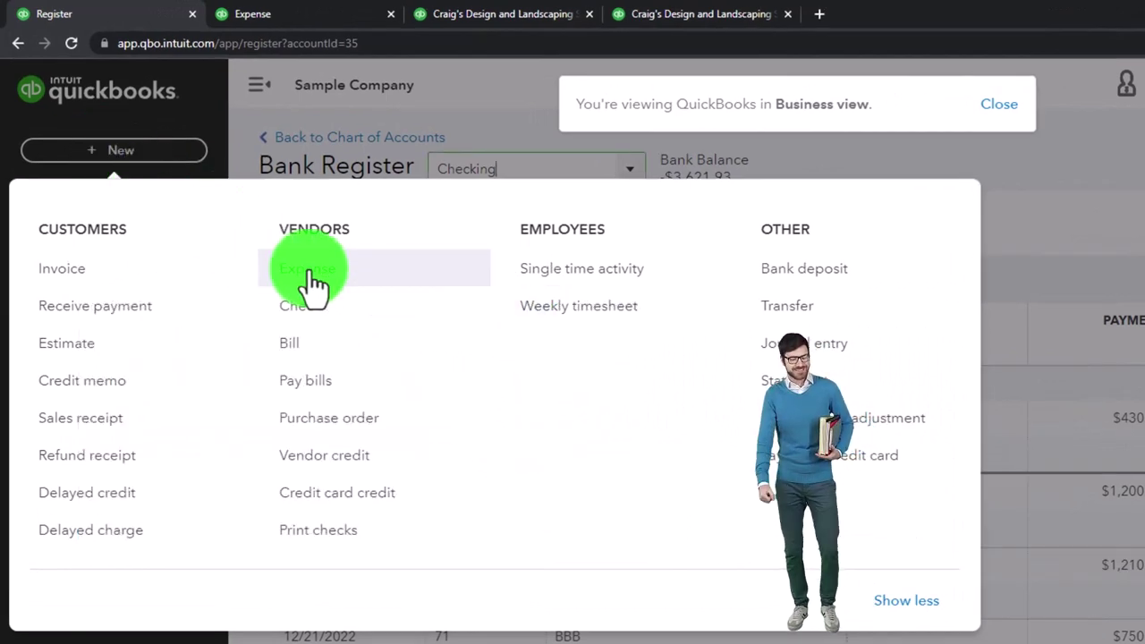
click(311, 304)
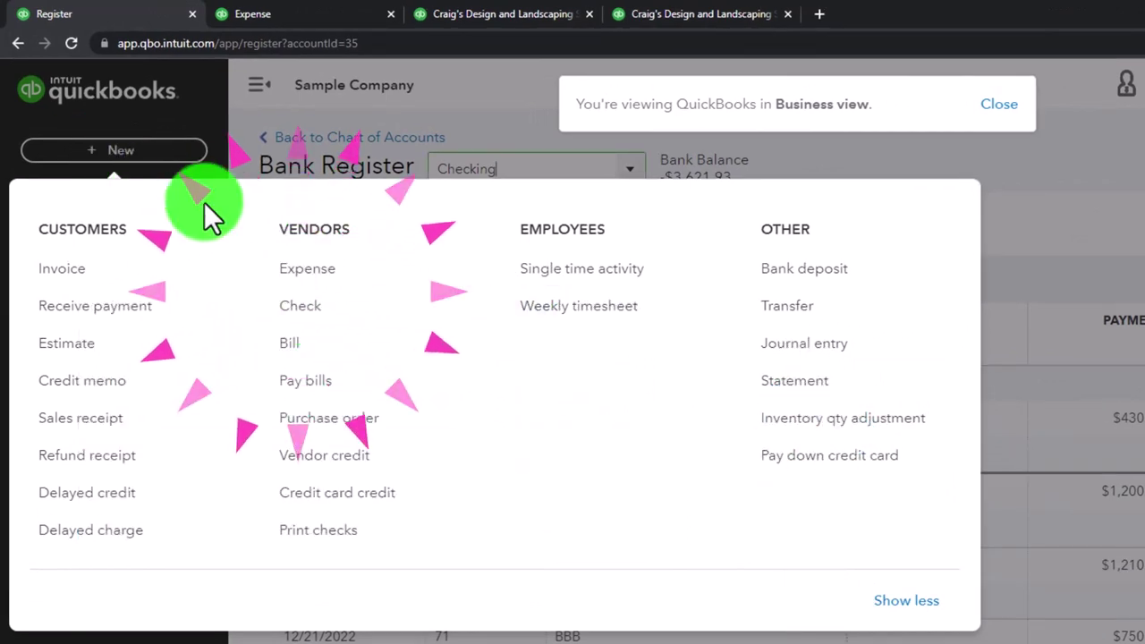
click(138, 151)
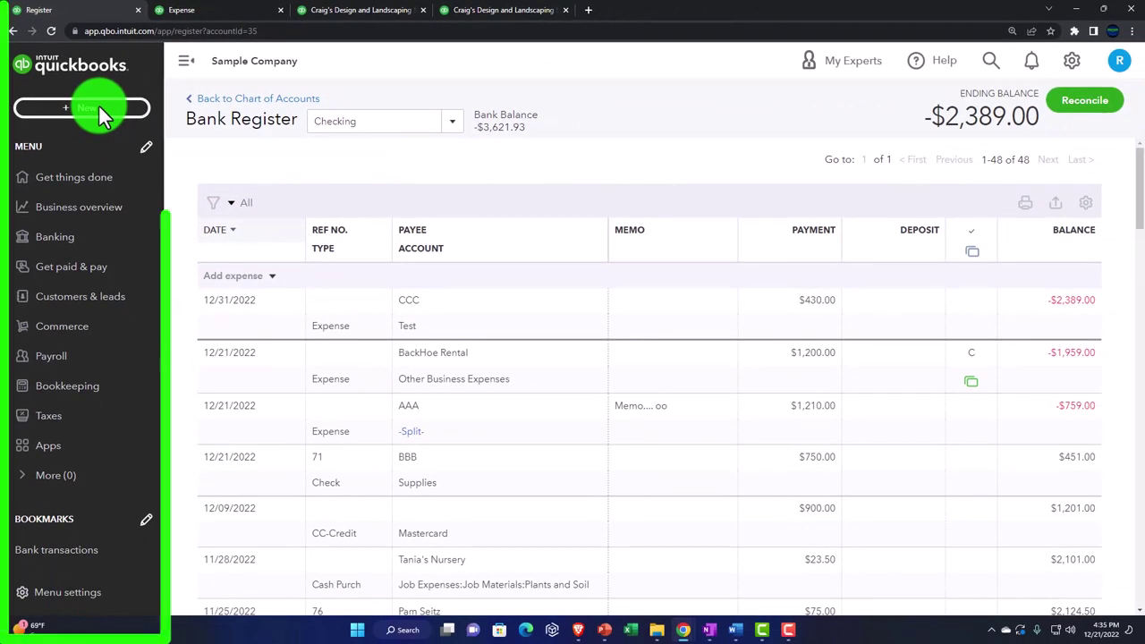
Open the Reports page under Business overview, and go to the bank transactions under Bookkeeping.
click(69, 215)
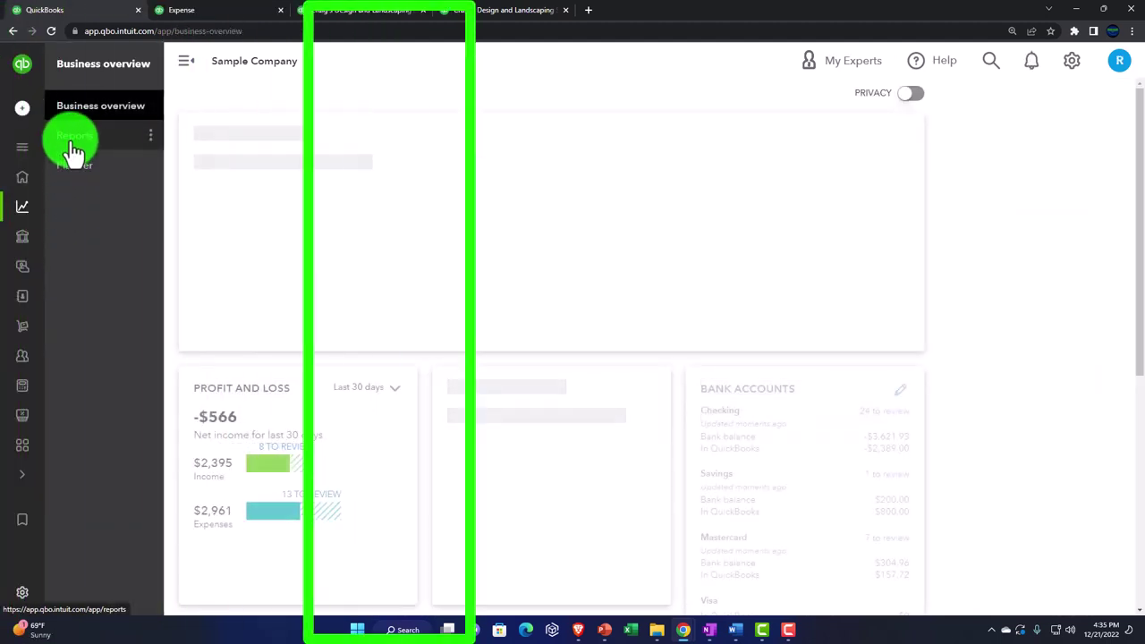
click(71, 143)
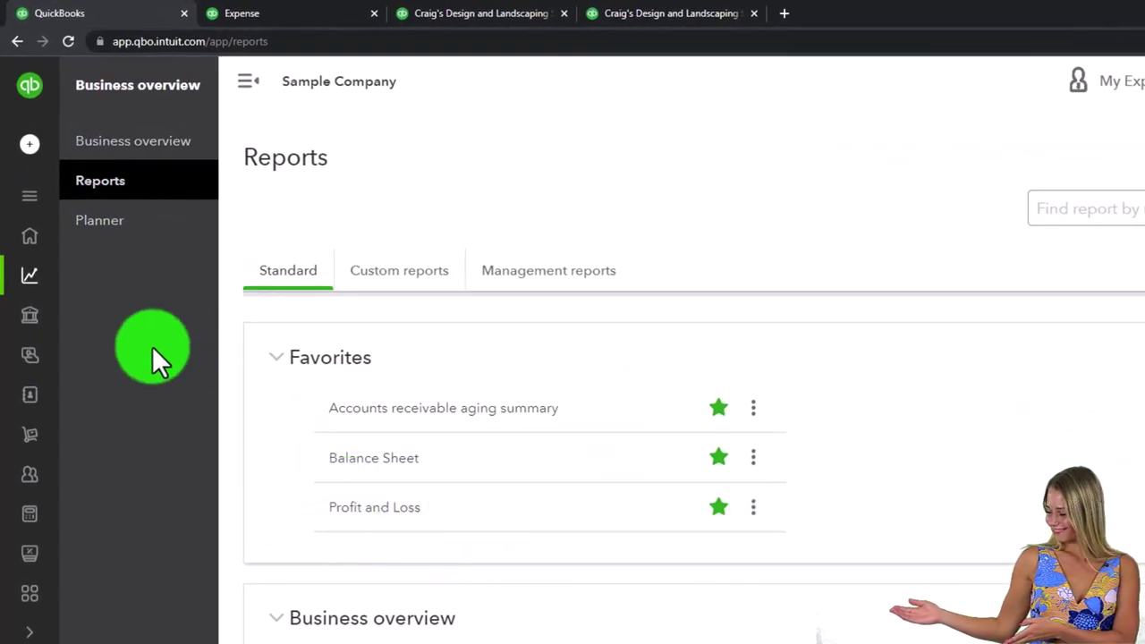
mouse_move(25, 247)
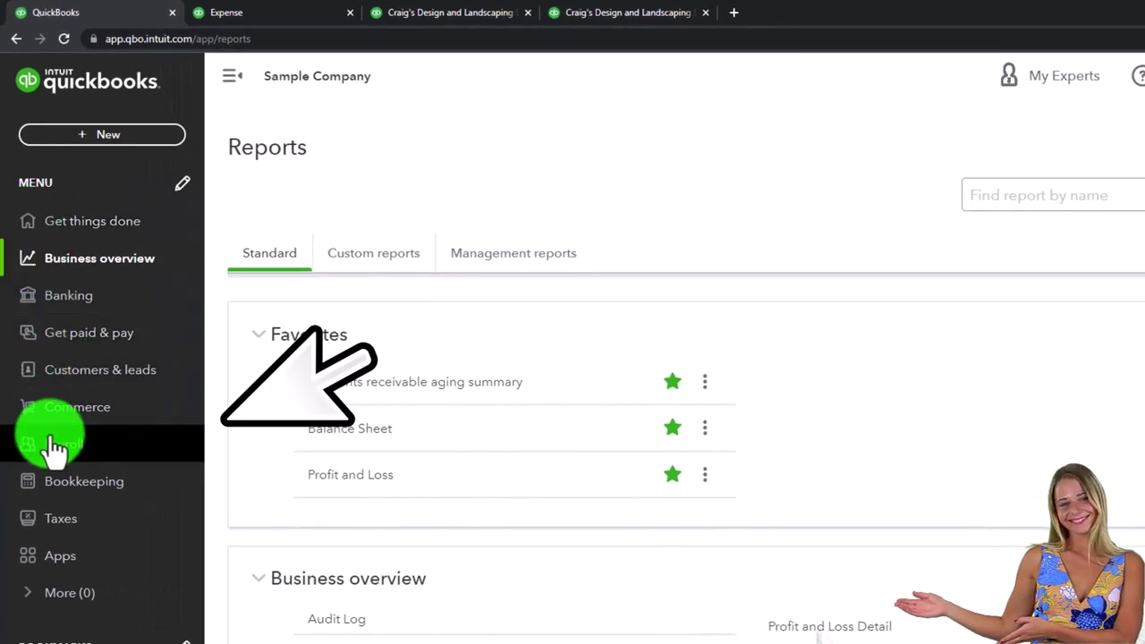
click(70, 487)
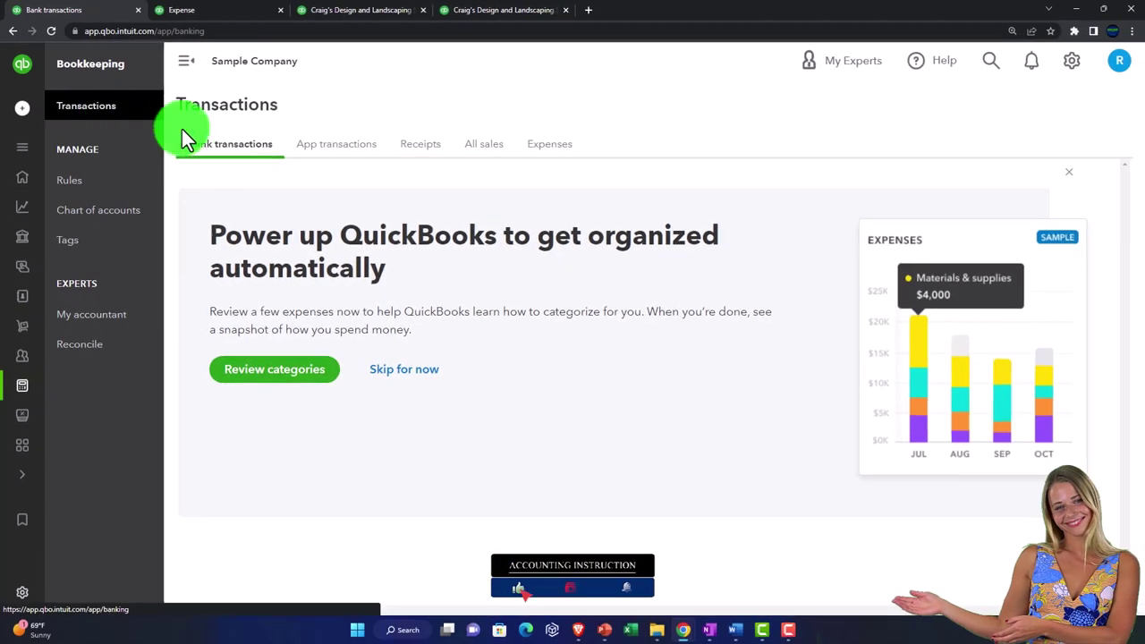
Open the Expenses list of the bookkeeping transactions and filter it to the Expense transaction type.
click(549, 147)
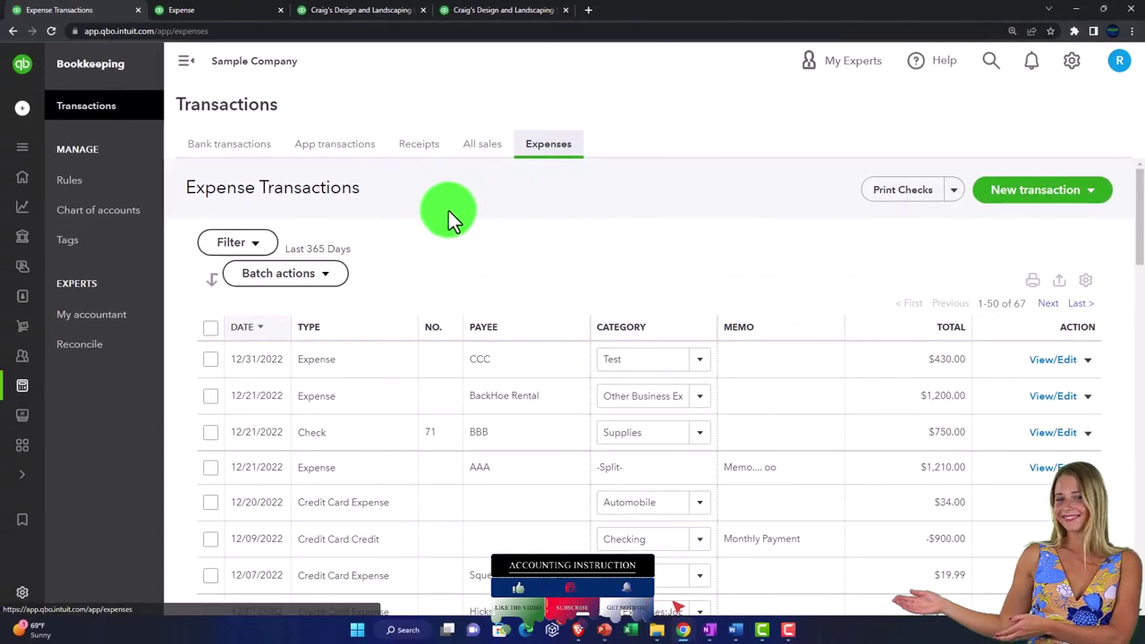
click(235, 242)
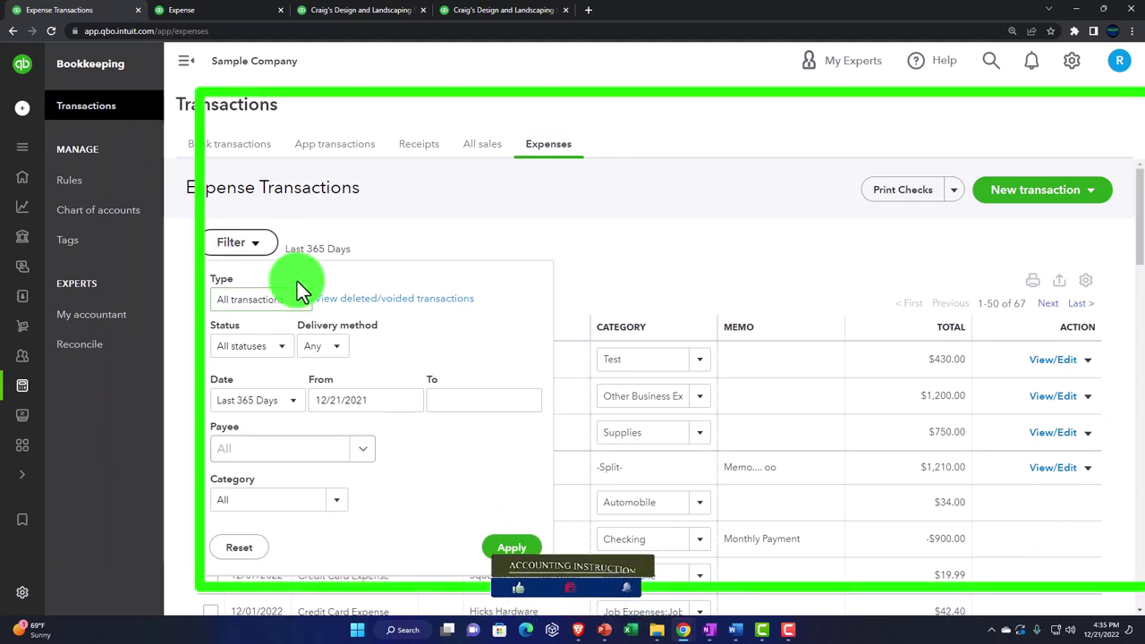
click(277, 300)
click(259, 350)
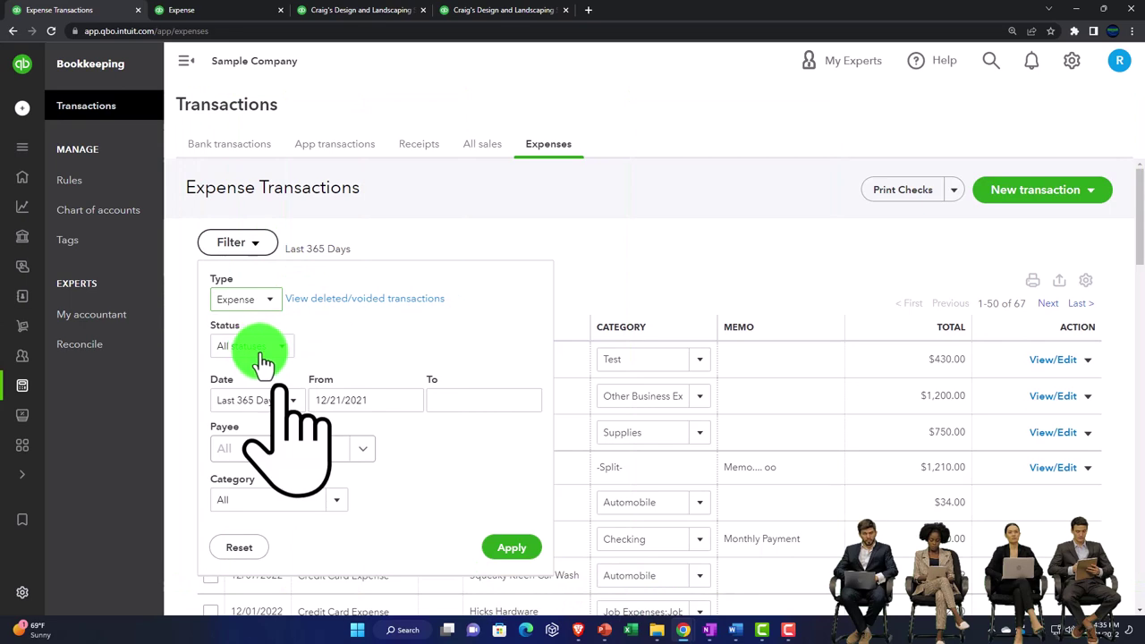
click(508, 548)
scroll(480, 491, down, 5)
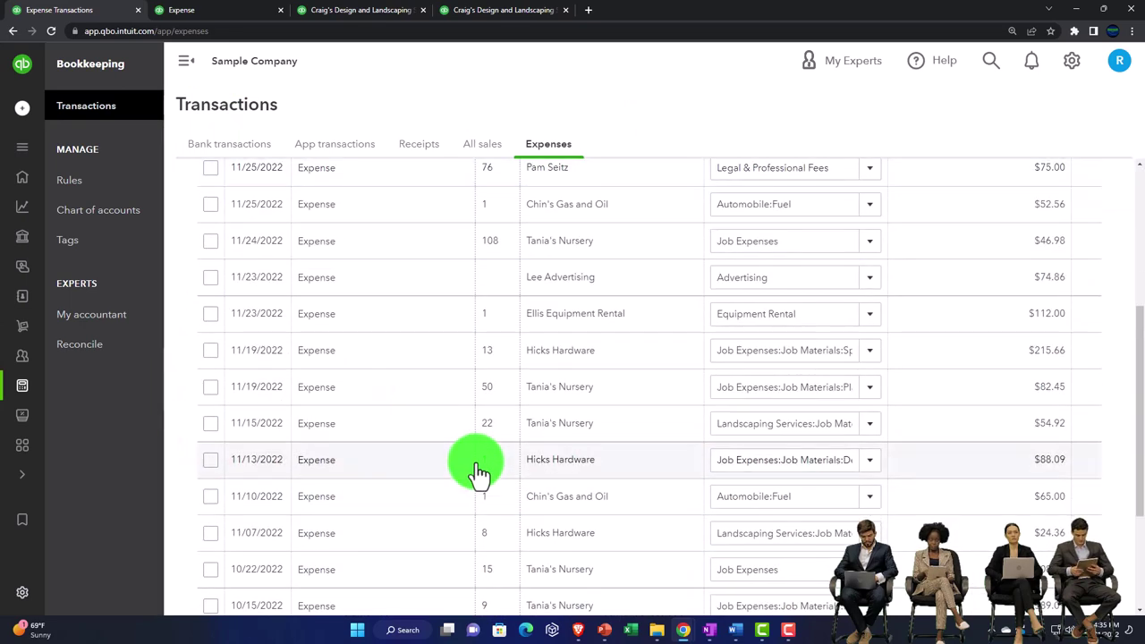
scroll(480, 471, up, 5)
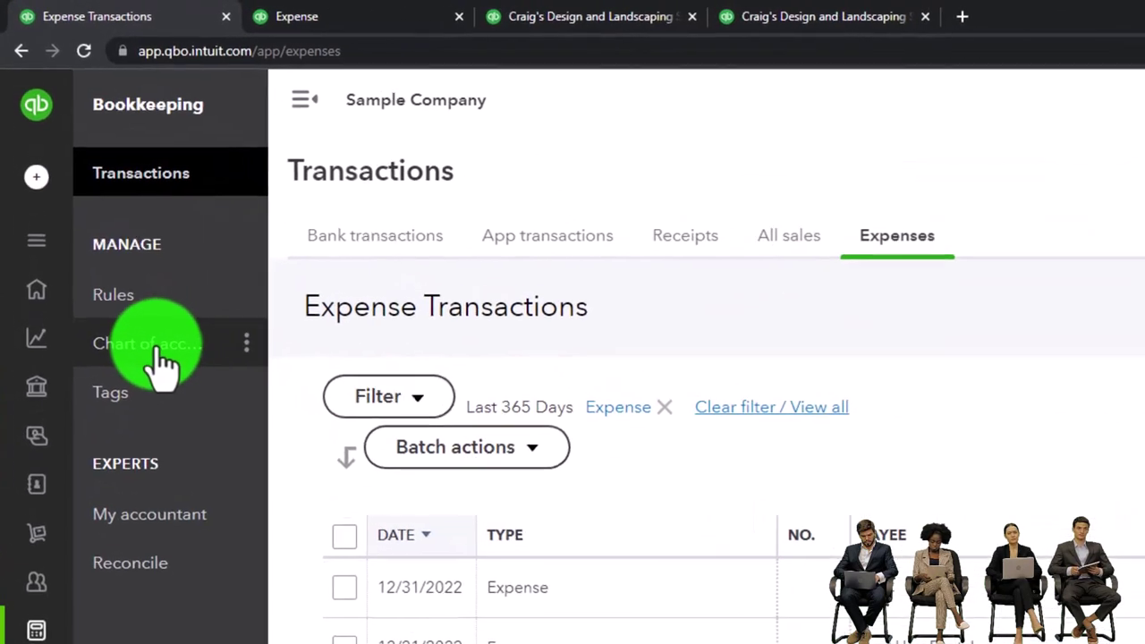
Open the Checking account's bank register from the chart of accounts and dismiss the register basics tip.
click(168, 376)
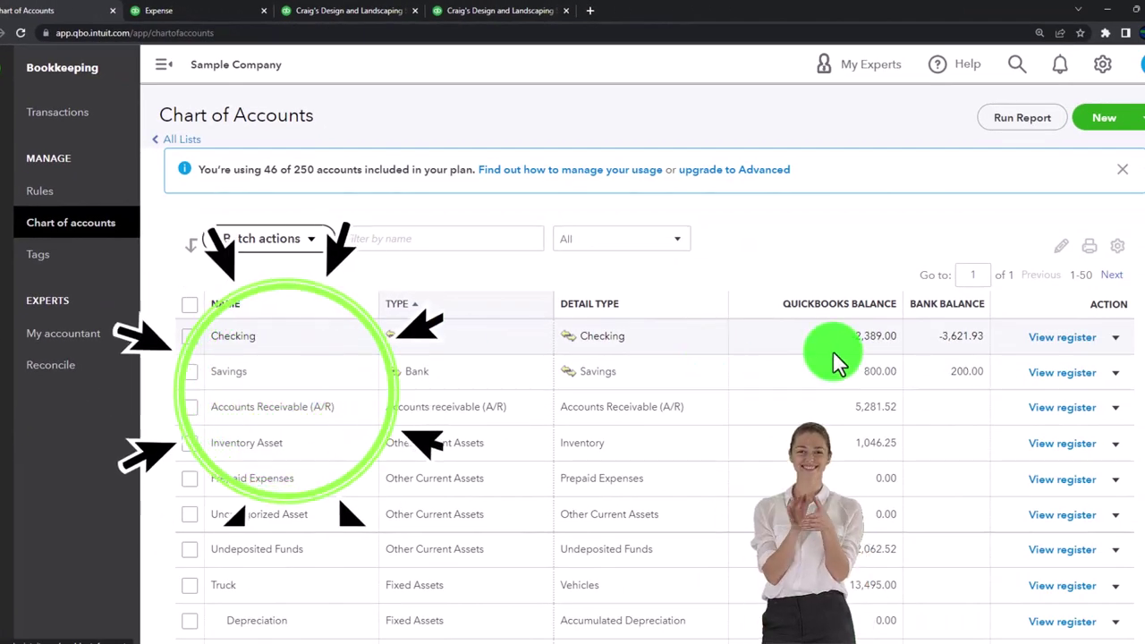
click(1043, 342)
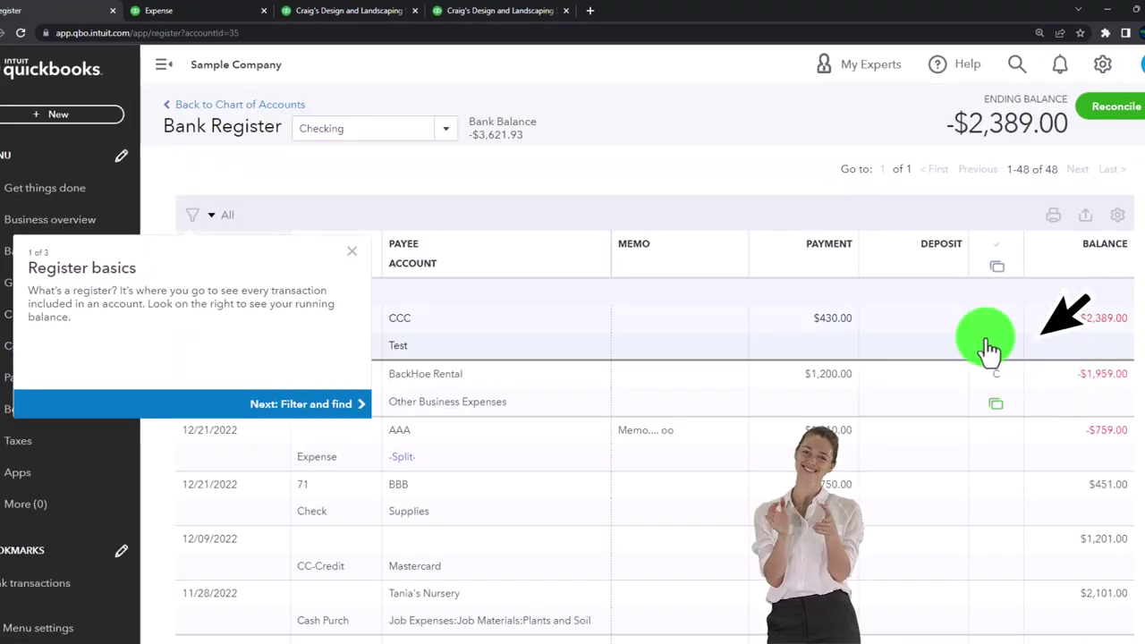
click(356, 260)
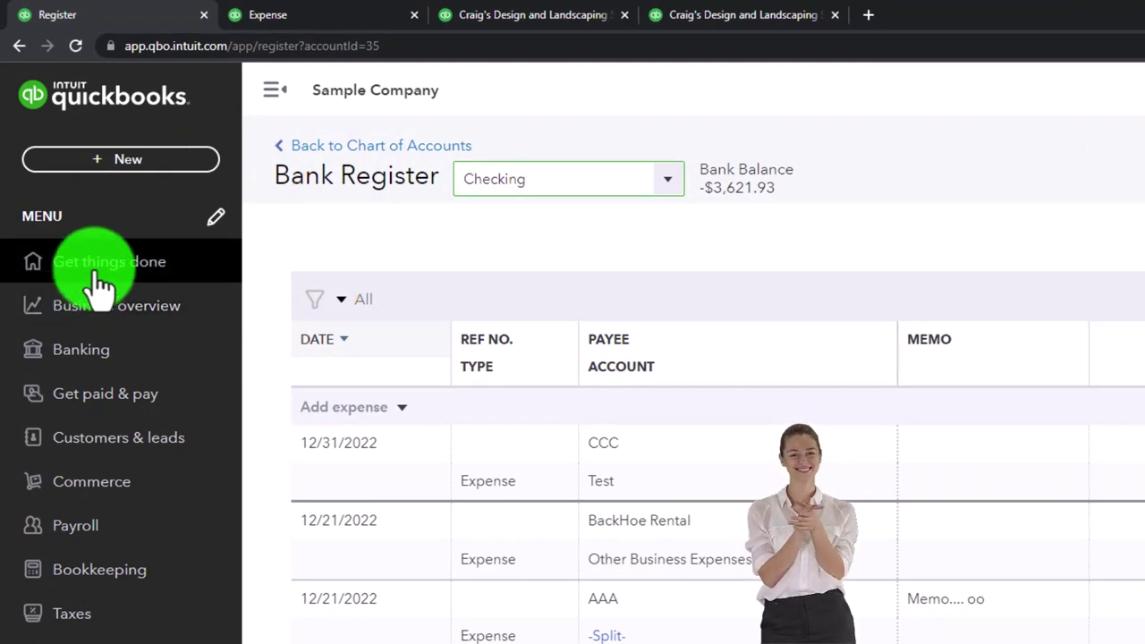
click(96, 274)
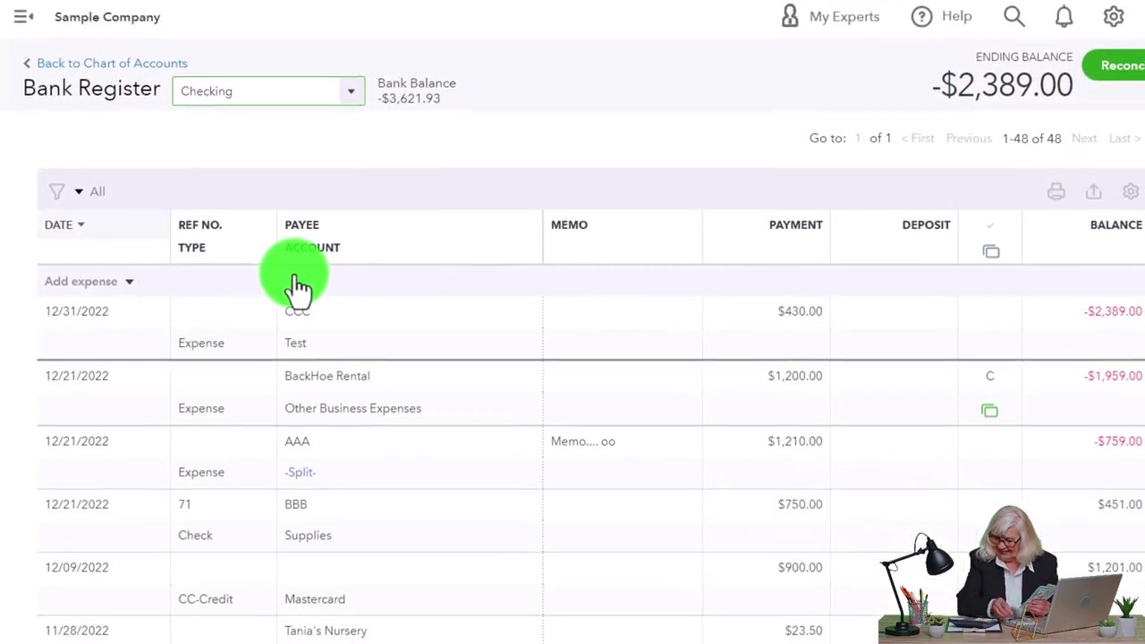
click(502, 341)
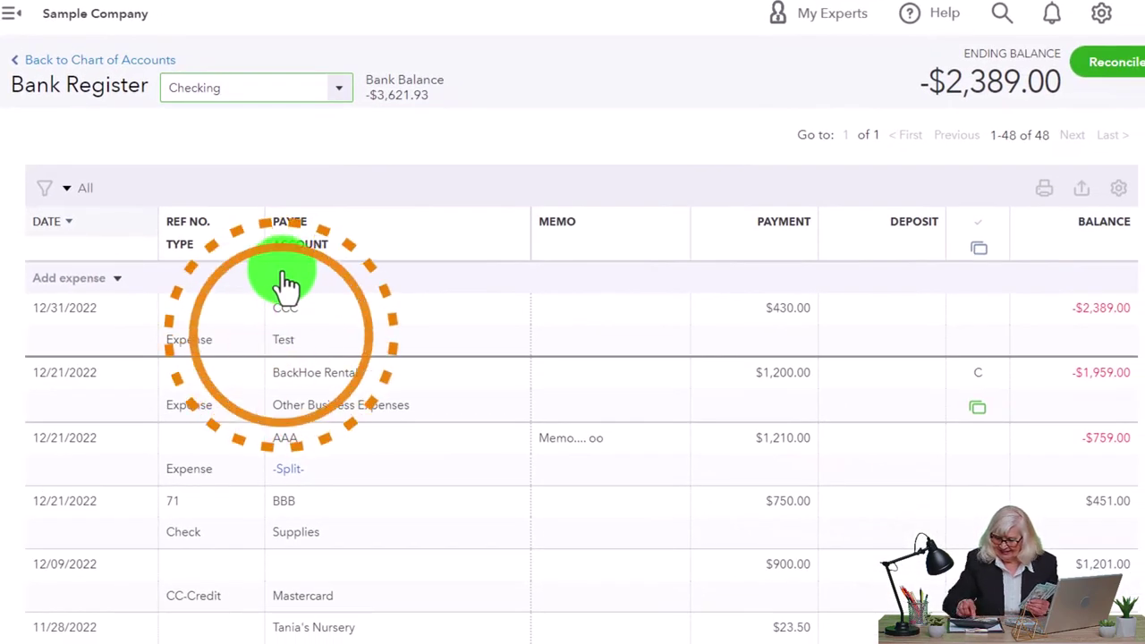